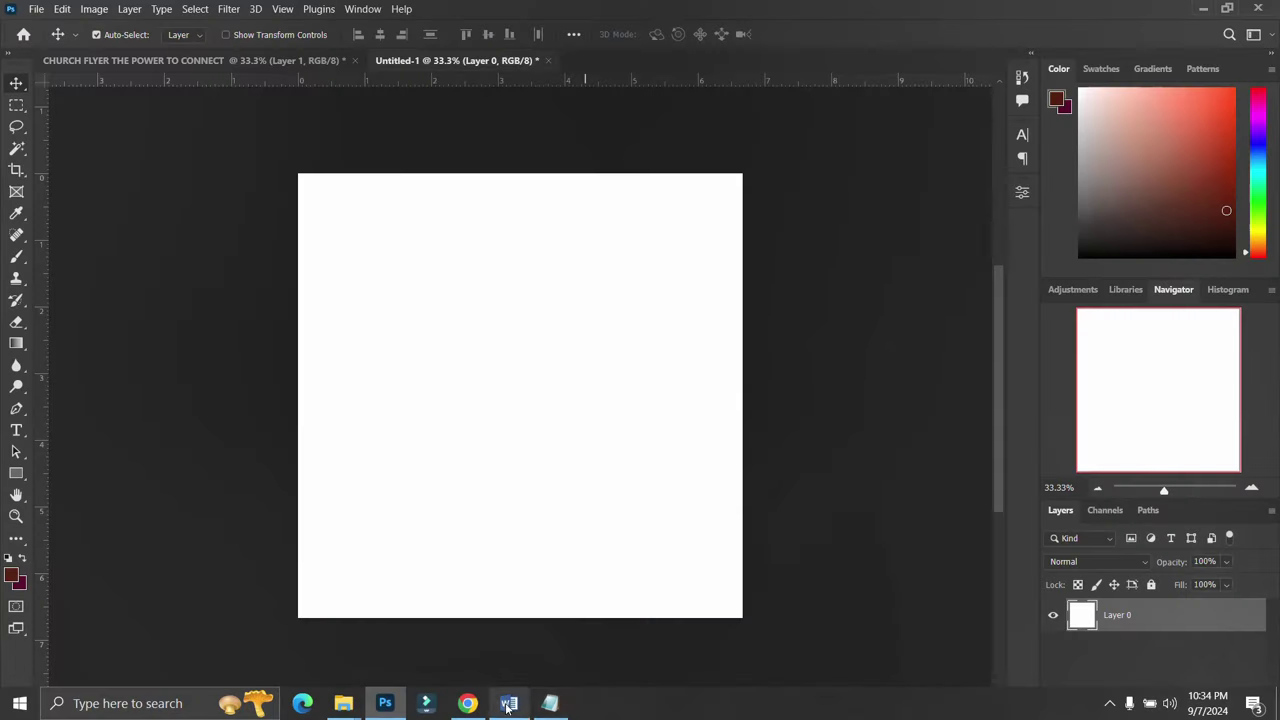
Select the word 'power' in the flyer wording notes and return to the canvas
{"action": "left_click", "coordinate": [550, 703]}
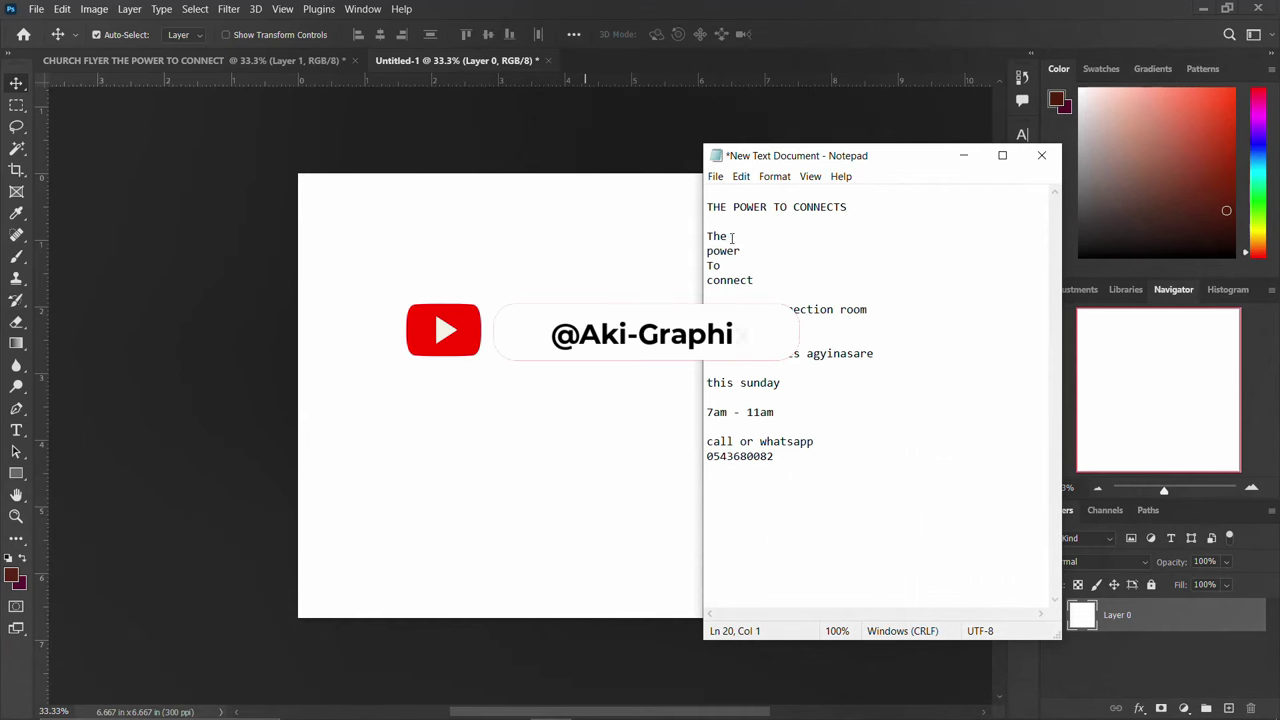
{"action": "left_click_drag", "start_coordinate": [741, 251], "coordinate": [719, 254]}
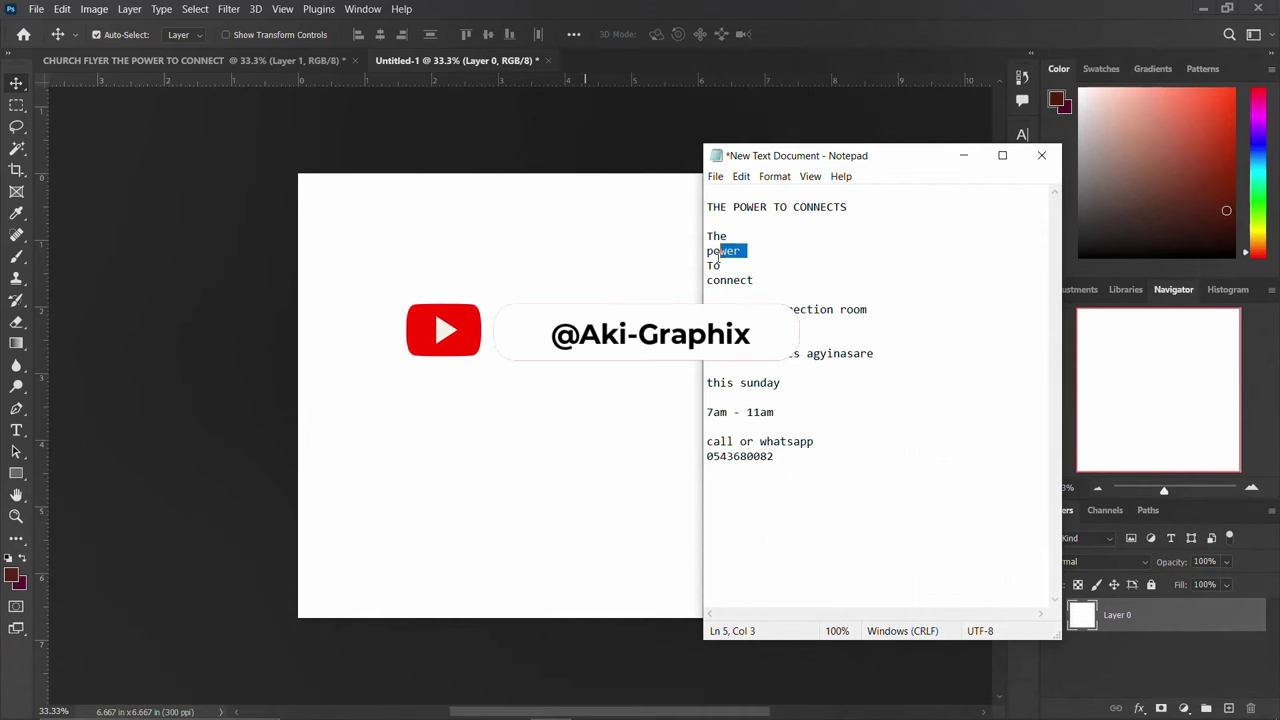
{"action": "left_click", "coordinate": [513, 223]}
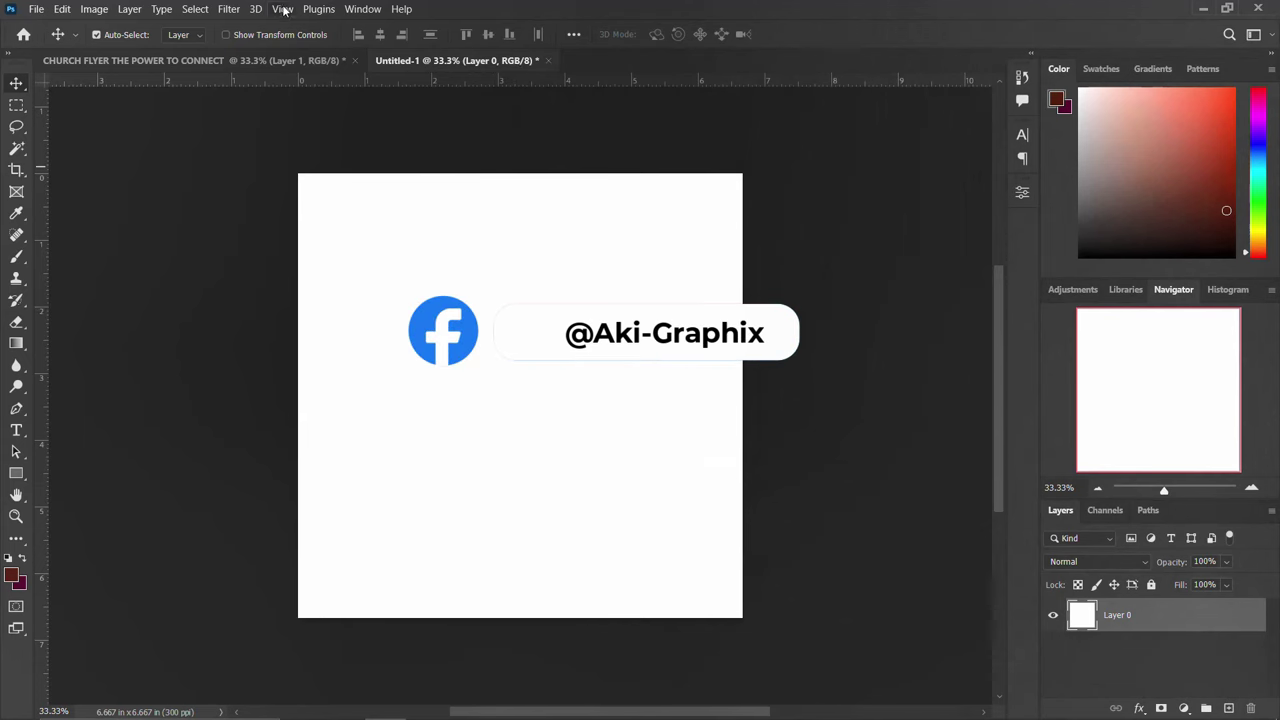
Create a new guide layout of 6 columns and 6 rows with 0.067 in margins
{"action": "left_click", "coordinate": [281, 9]}
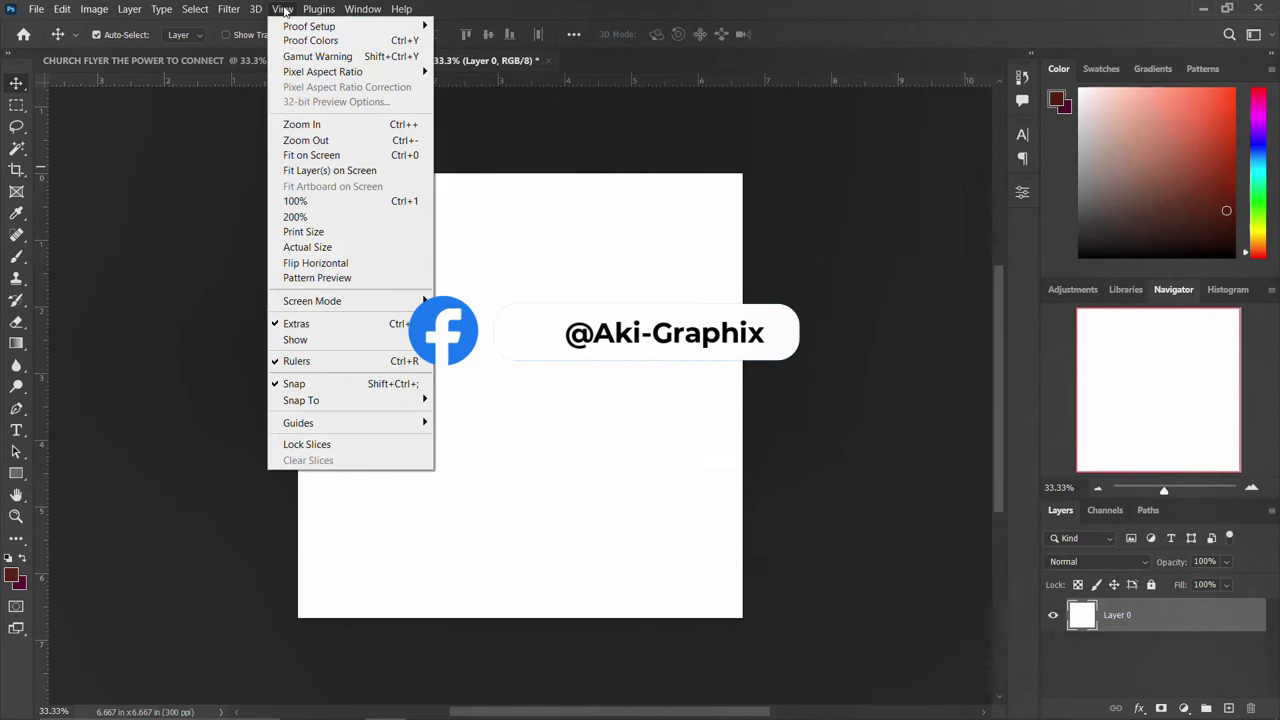
{"action": "mouse_move", "coordinate": [309, 26]}
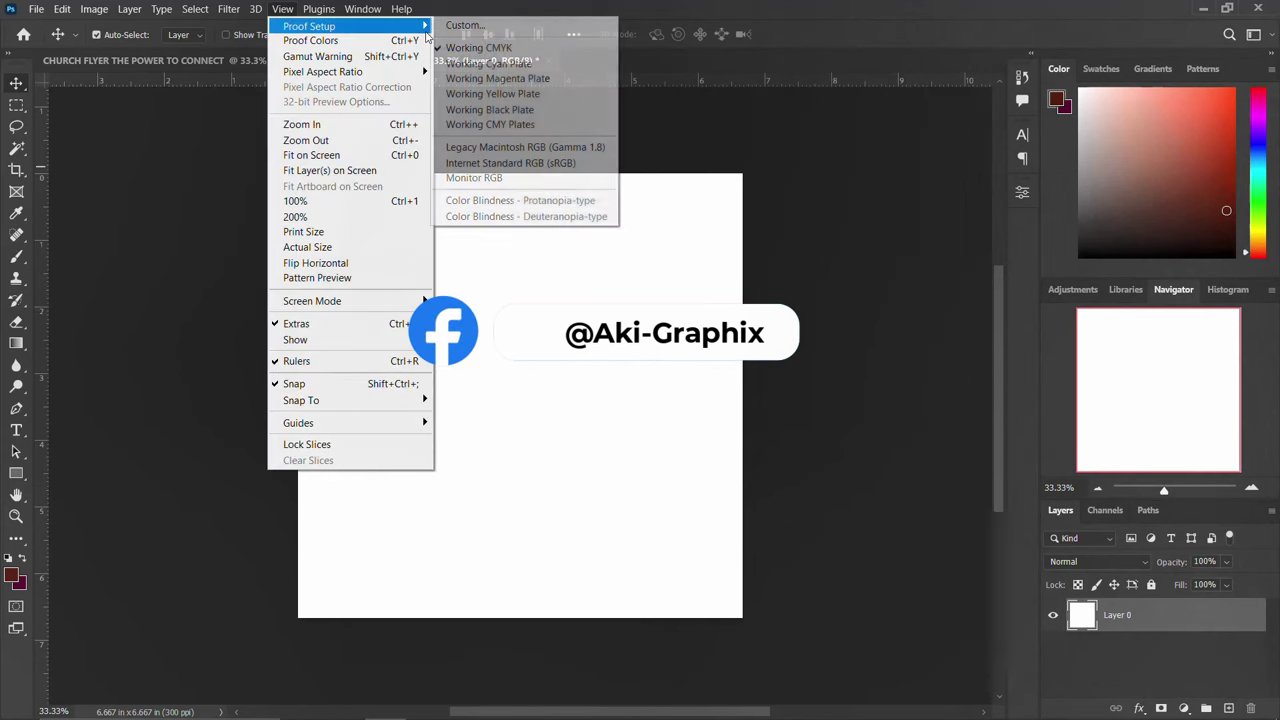
{"action": "left_click", "coordinate": [281, 9]}
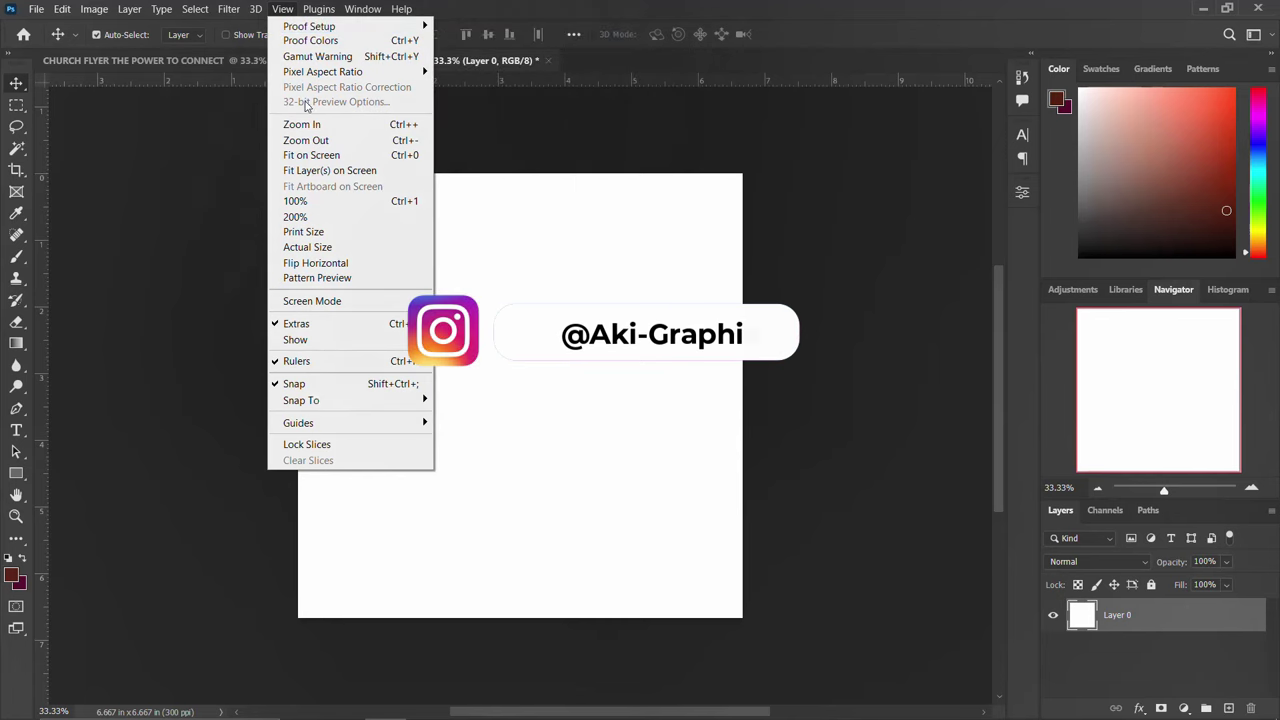
{"action": "mouse_move", "coordinate": [298, 422]}
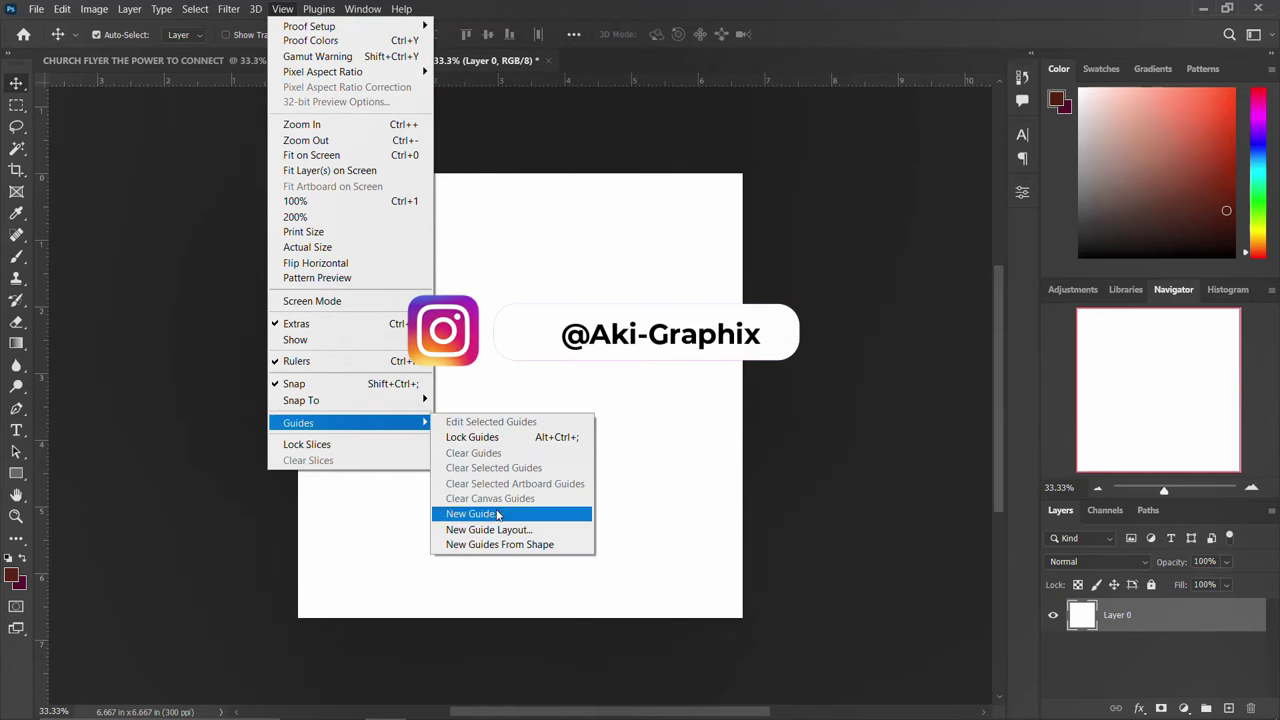
{"action": "left_click", "coordinate": [489, 528]}
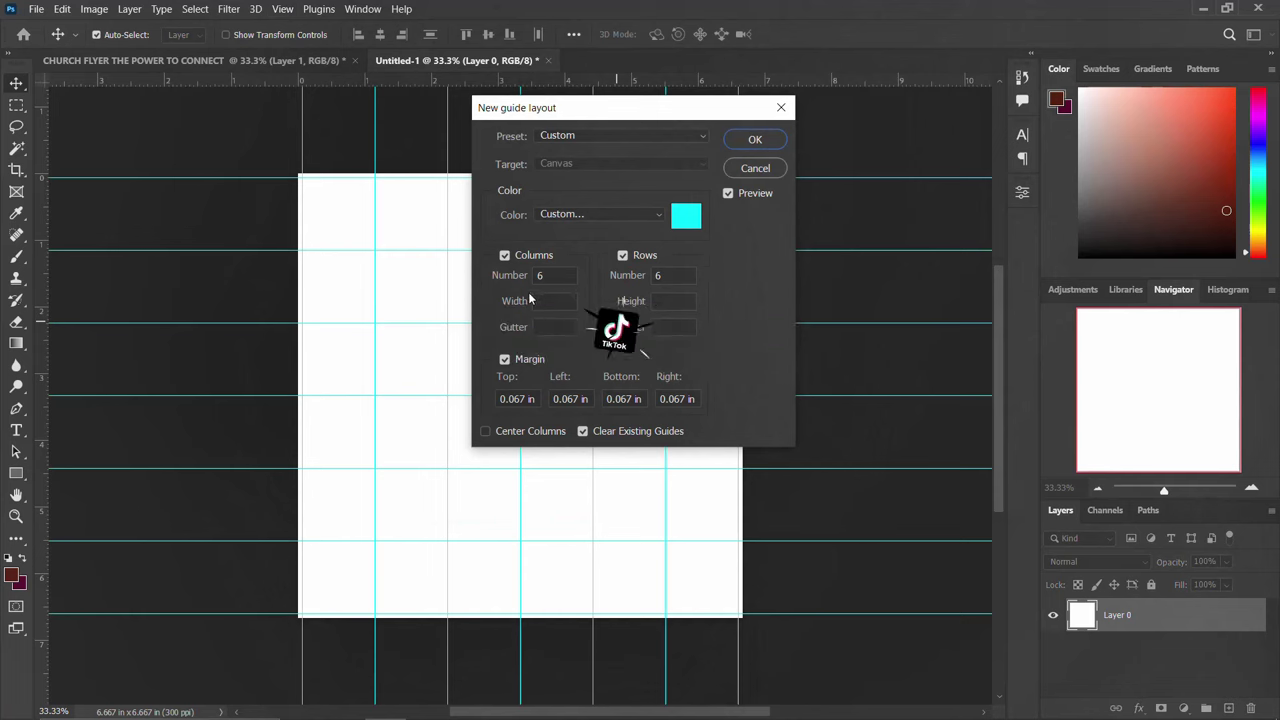
{"action": "left_click", "coordinate": [756, 140]}
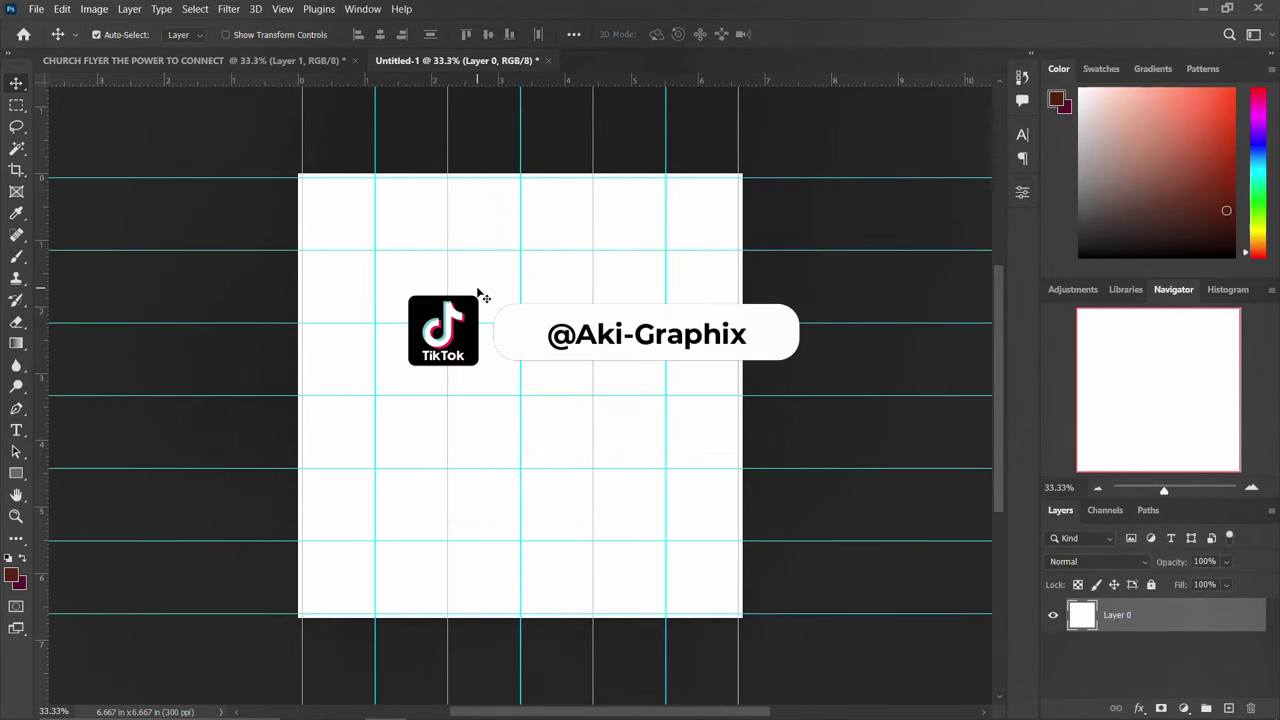
Type 'power' near the top of the canvas and set it in Impact
{"action": "key", "text": "t"}
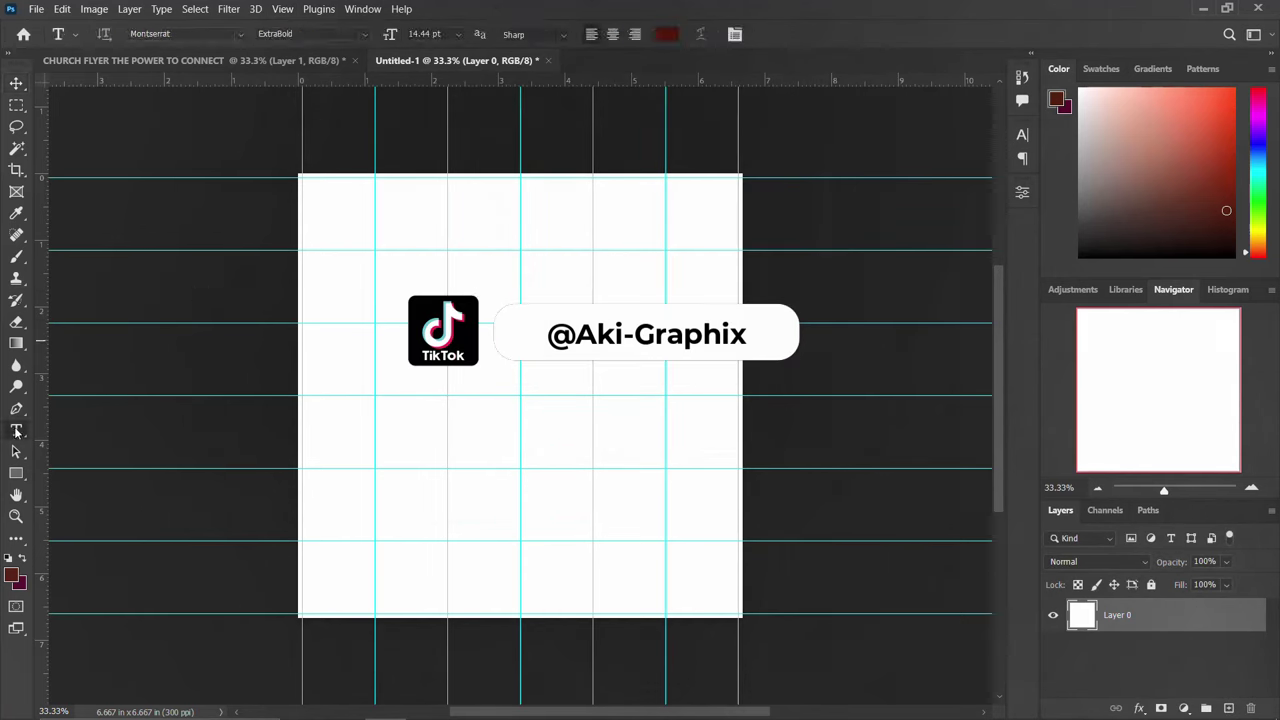
{"action": "left_click", "coordinate": [492, 234]}
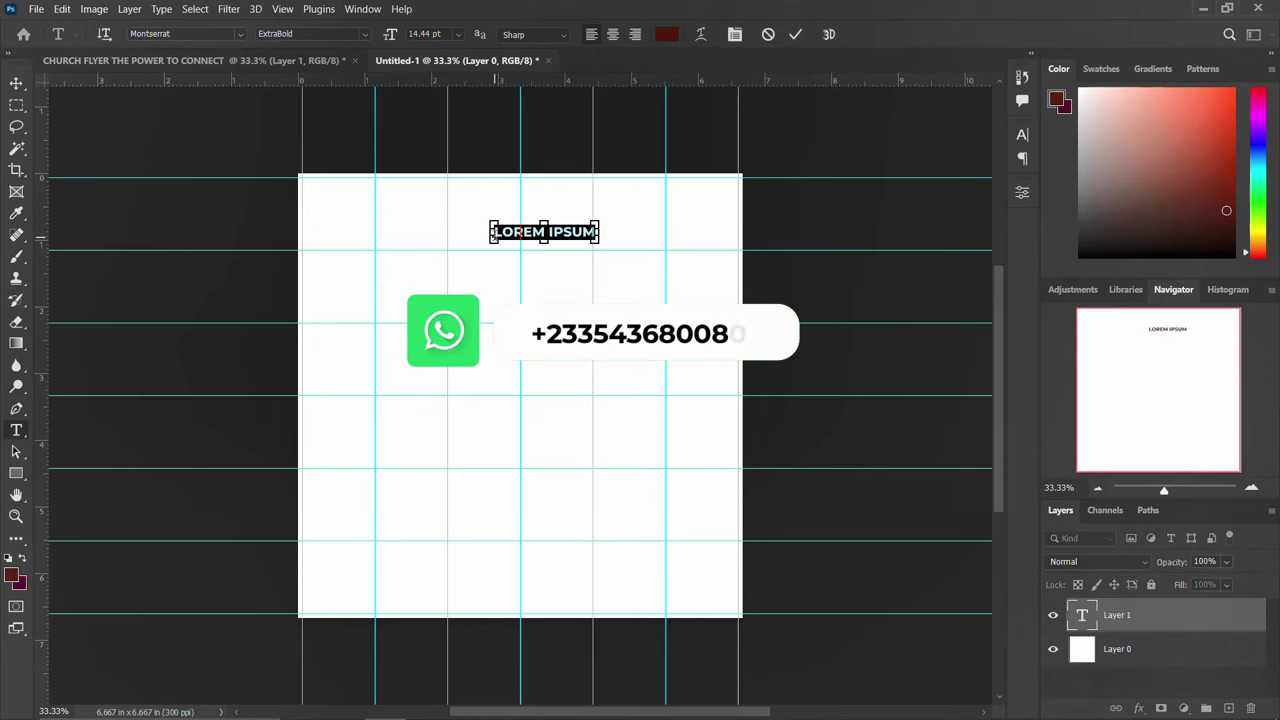
{"action": "type", "text": "power"}
{"action": "key", "text": "ctrl+Return"}
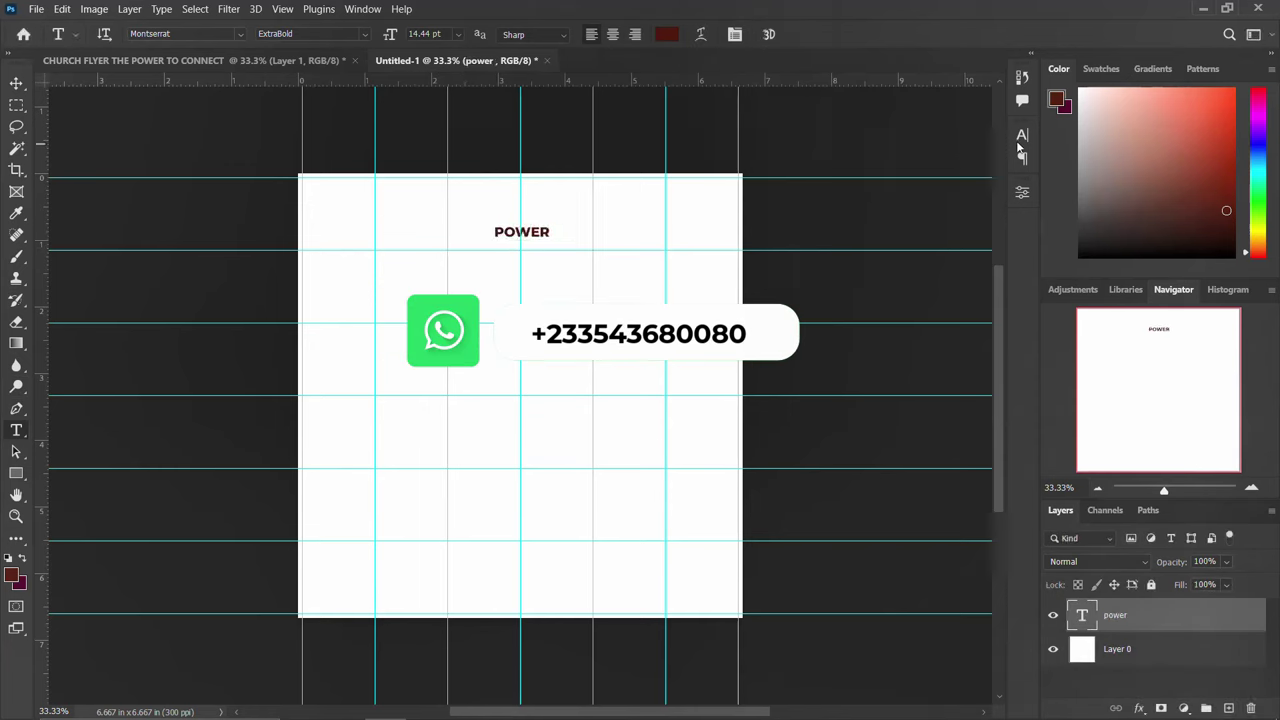
{"action": "left_click", "coordinate": [1020, 141]}
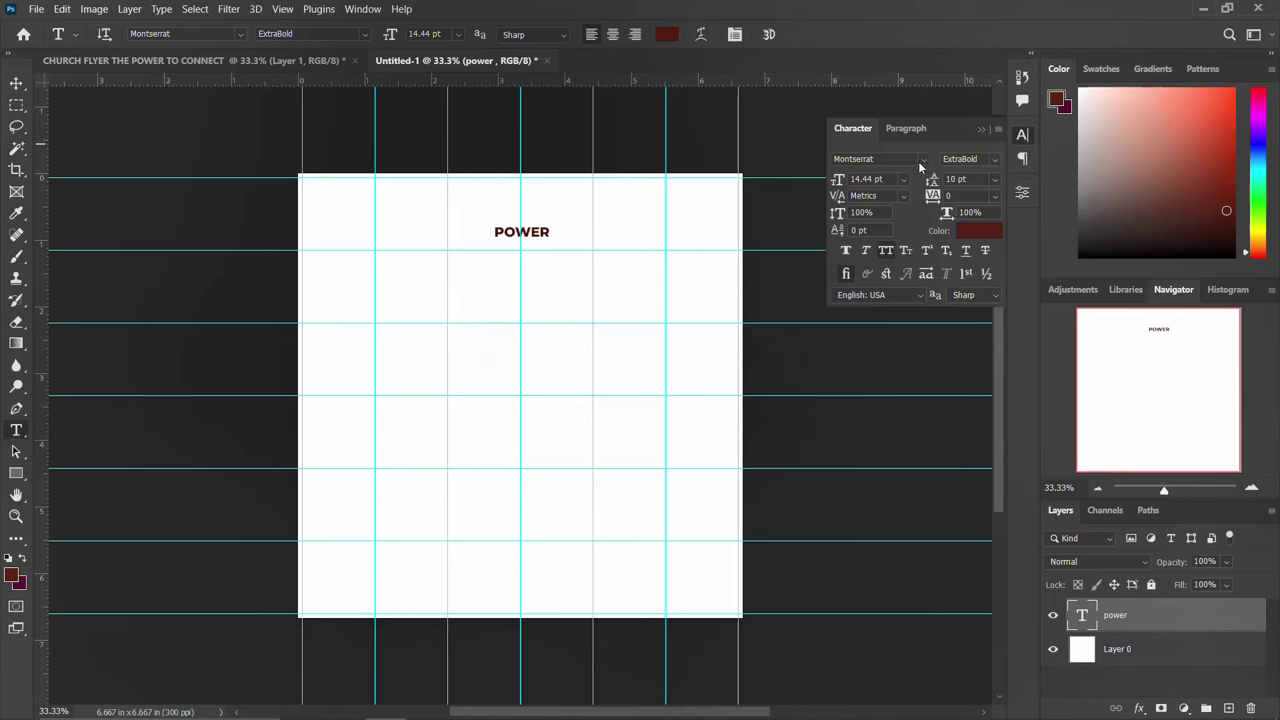
{"action": "left_click", "coordinate": [924, 159]}
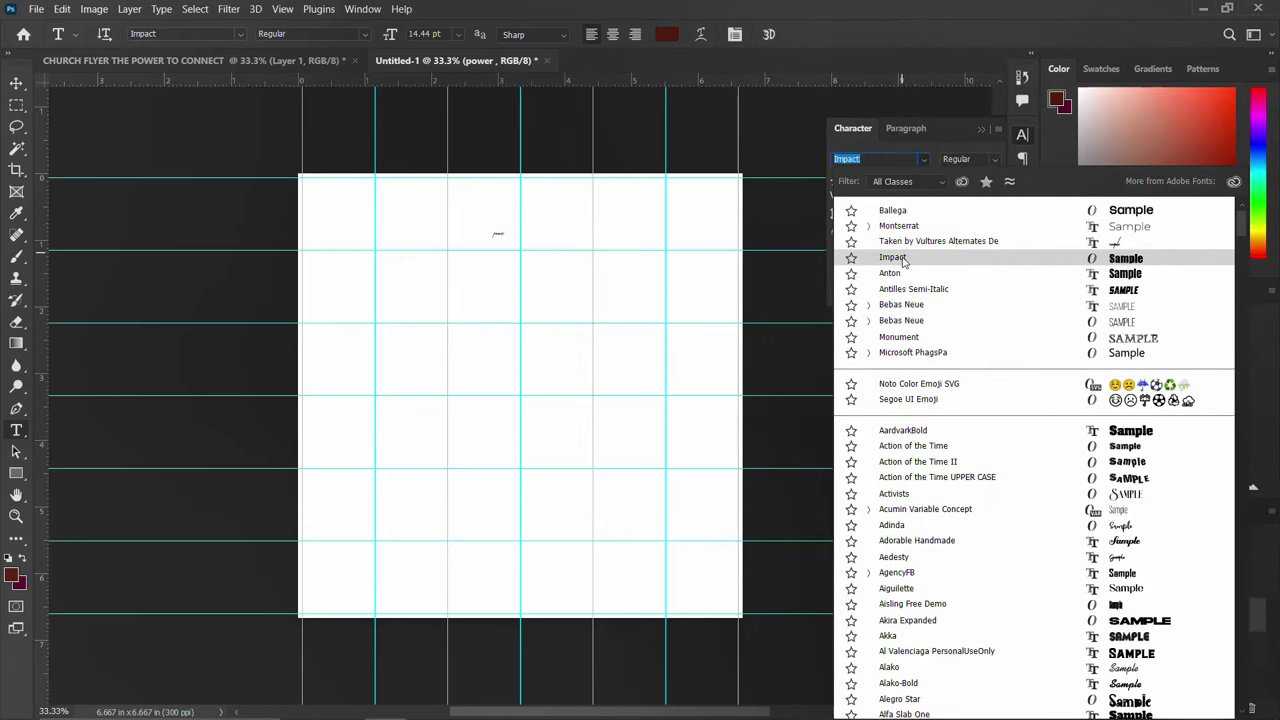
{"action": "left_click", "coordinate": [895, 257]}
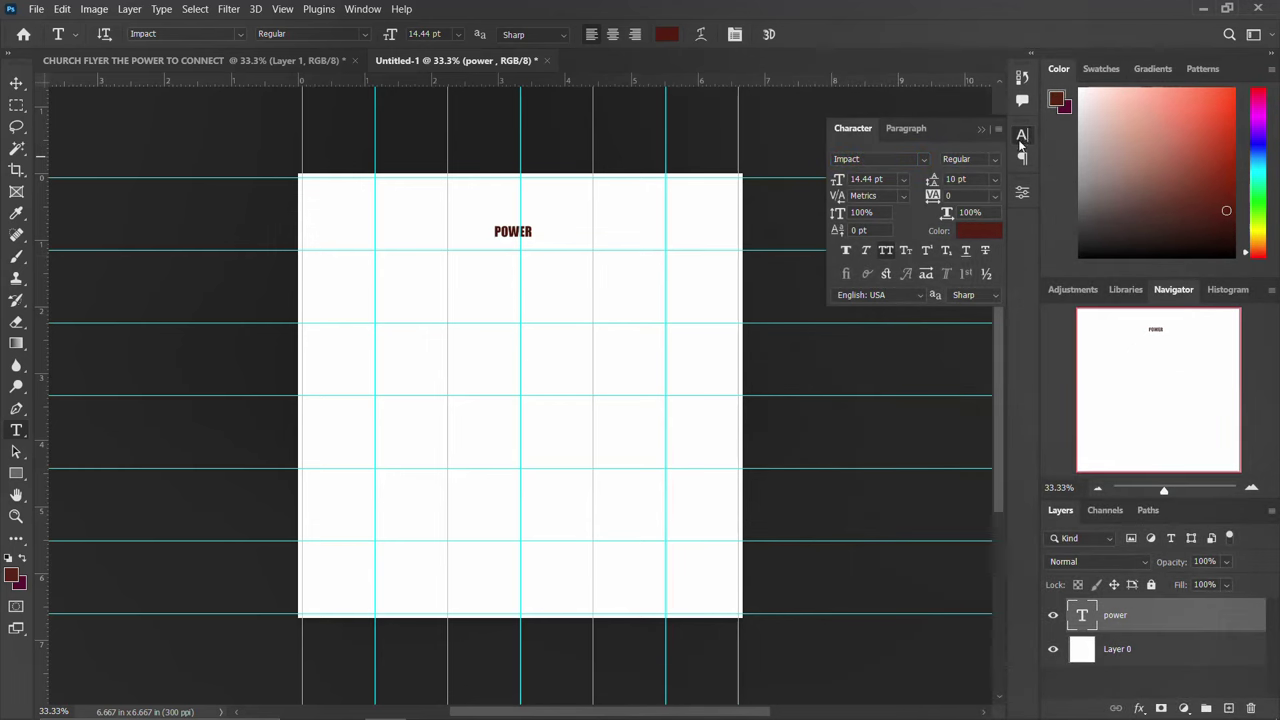
{"action": "left_click", "coordinate": [1021, 140]}
Scale POWER up to about 485%, lower it slightly, and duplicate it below
{"action": "key", "text": "ctrl+t"}
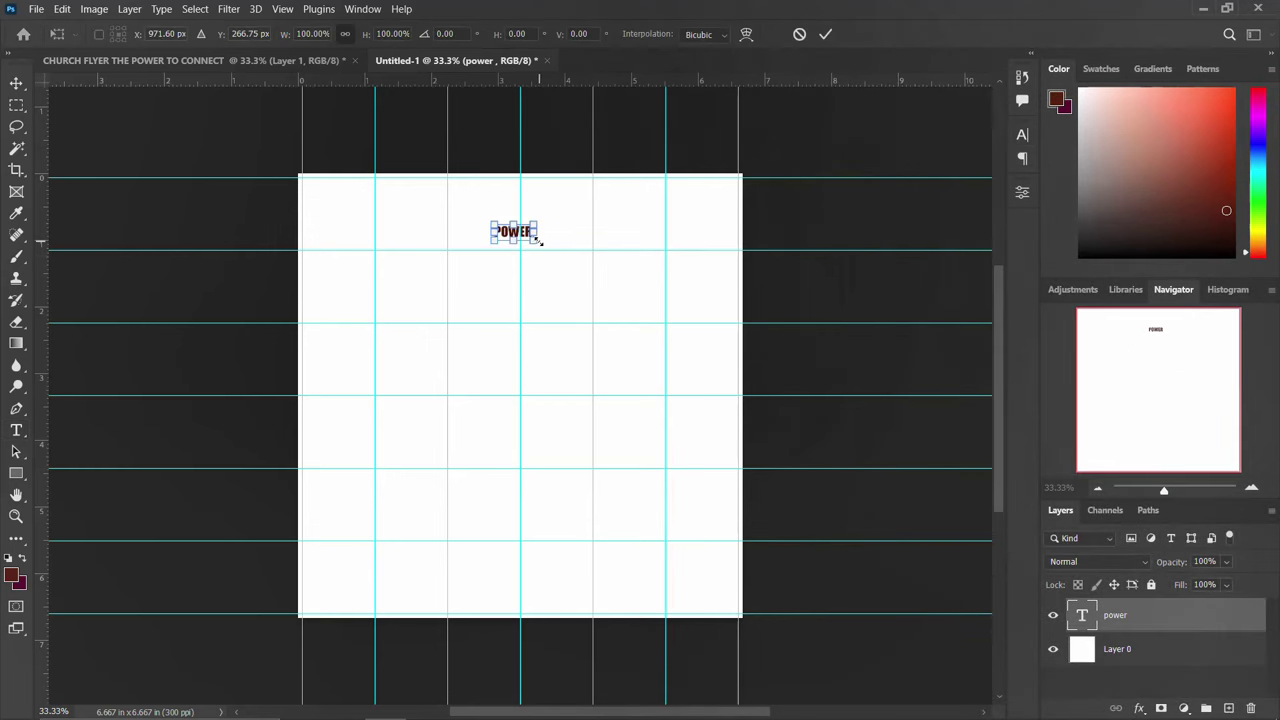
{"action": "left_click_drag", "start_coordinate": [538, 240], "coordinate": [608, 277]}
{"action": "left_click_drag", "start_coordinate": [564, 237], "coordinate": [570, 287]}
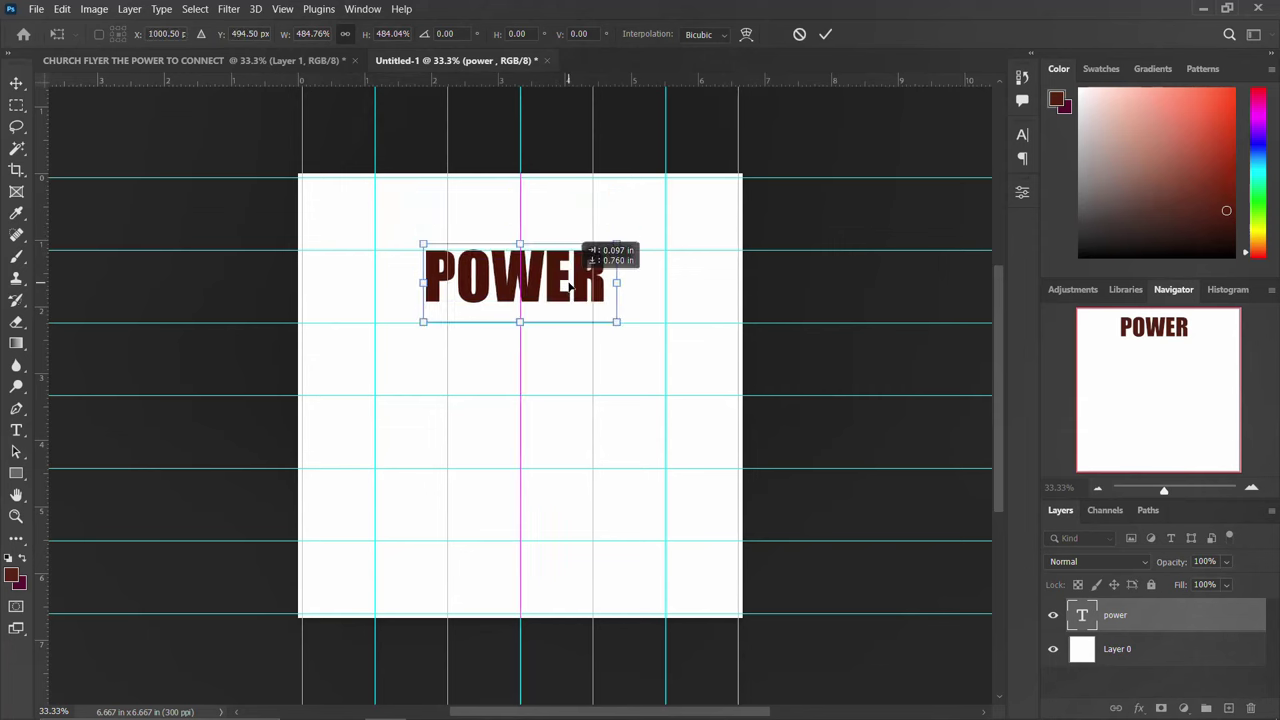
{"action": "key", "text": "Return"}
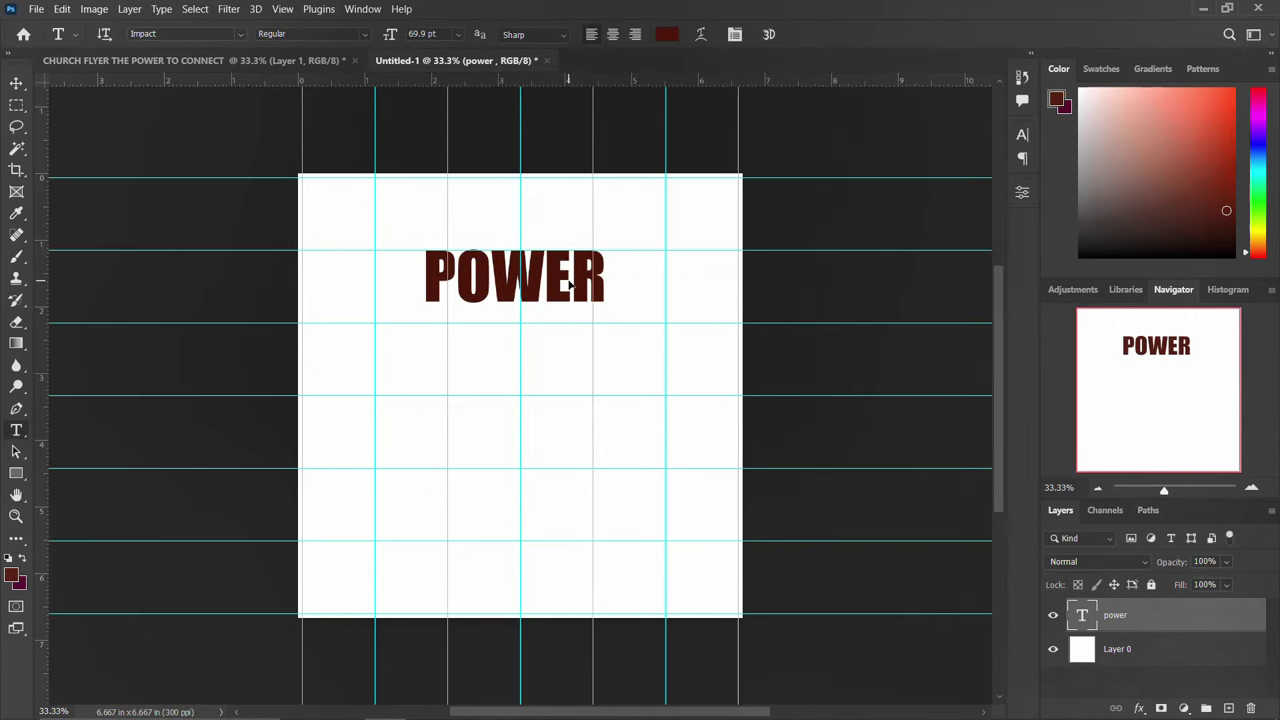
{"action": "key", "text": "v"}
{"action": "left_click_drag", "start_coordinate": [540, 285], "coordinate": [537, 345]}
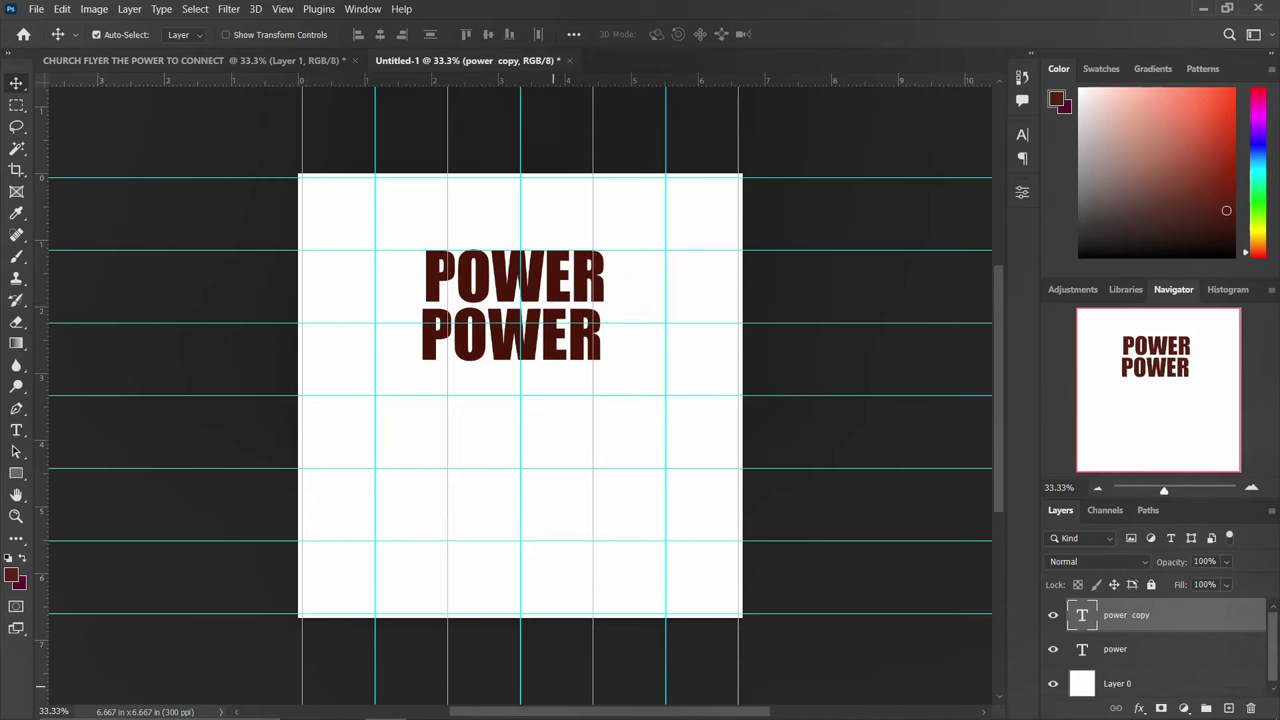
Copy 'connect' from the notes and replace the lower POWER copy with it
{"action": "left_click", "coordinate": [551, 708]}
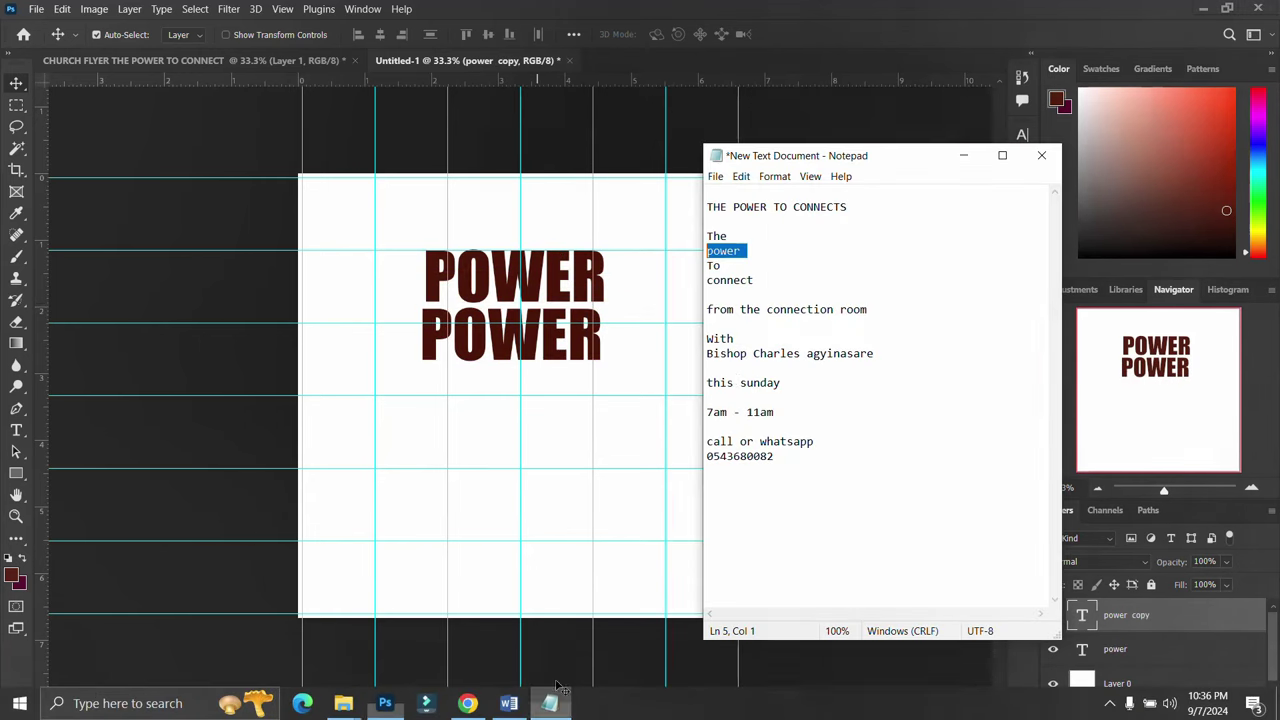
{"action": "triple_click", "coordinate": [769, 282]}
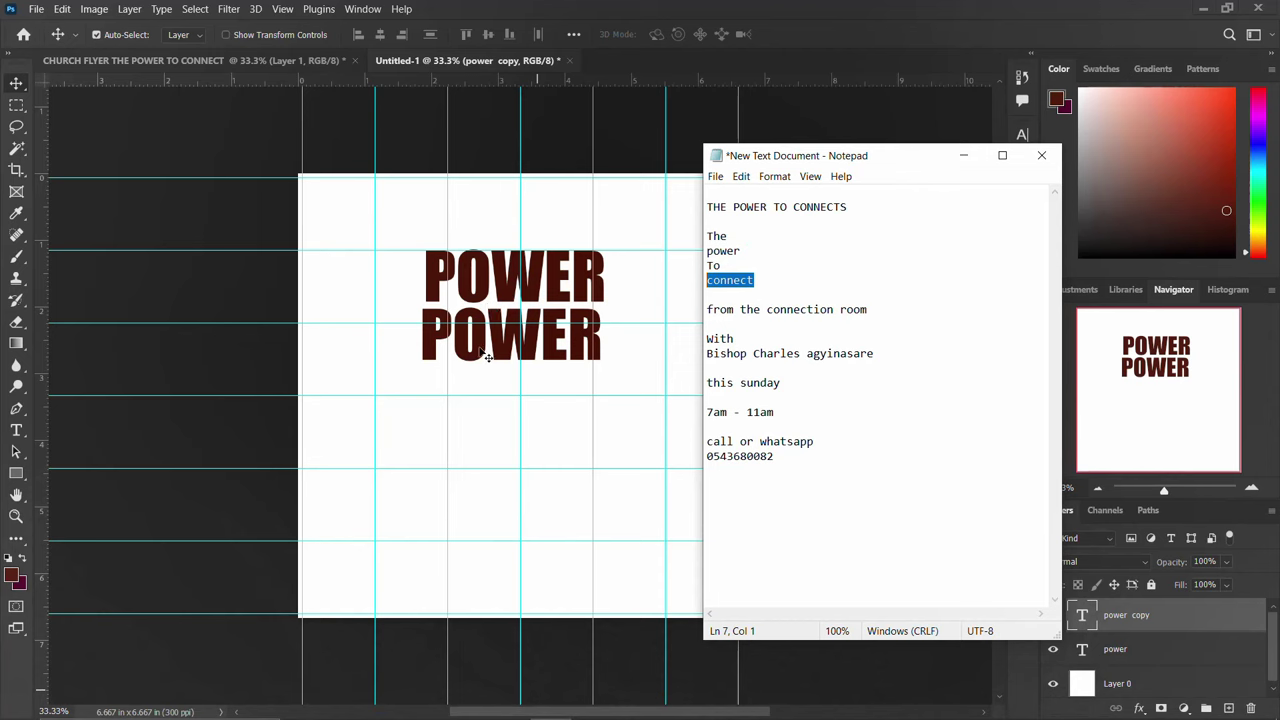
{"action": "left_click", "coordinate": [487, 357]}
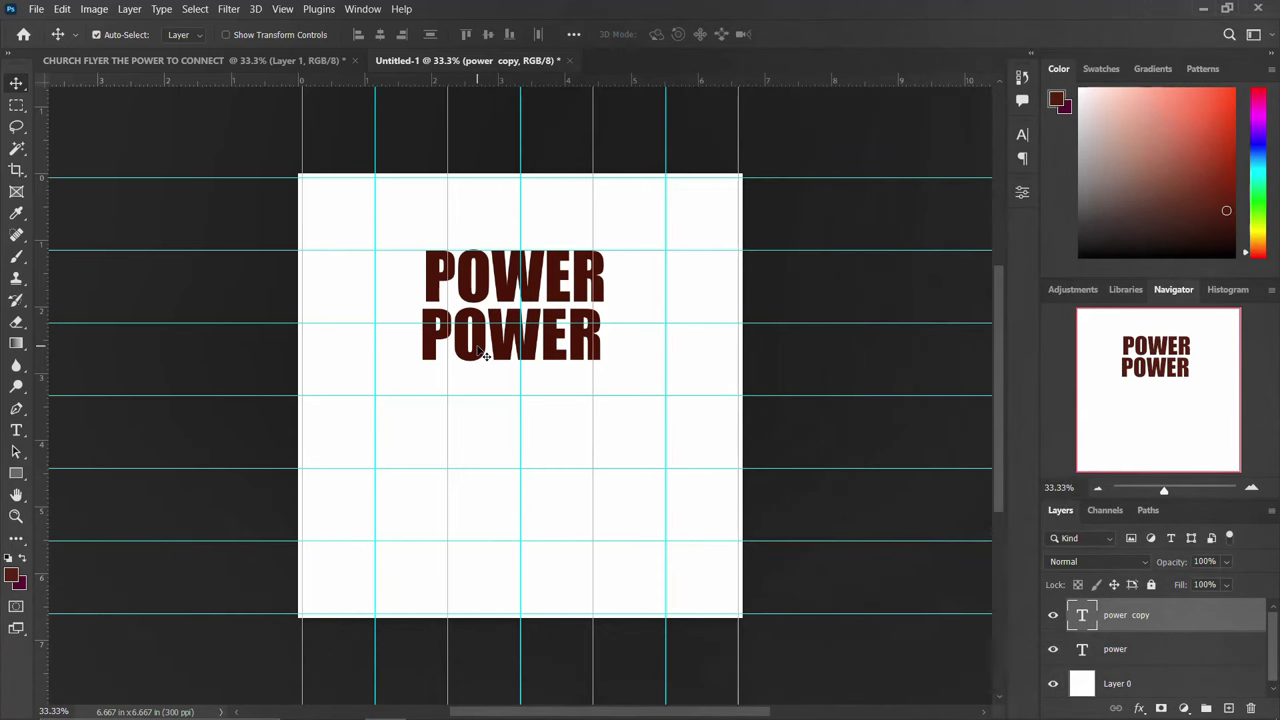
{"action": "key", "text": "t"}
{"action": "left_click", "coordinate": [421, 340]}
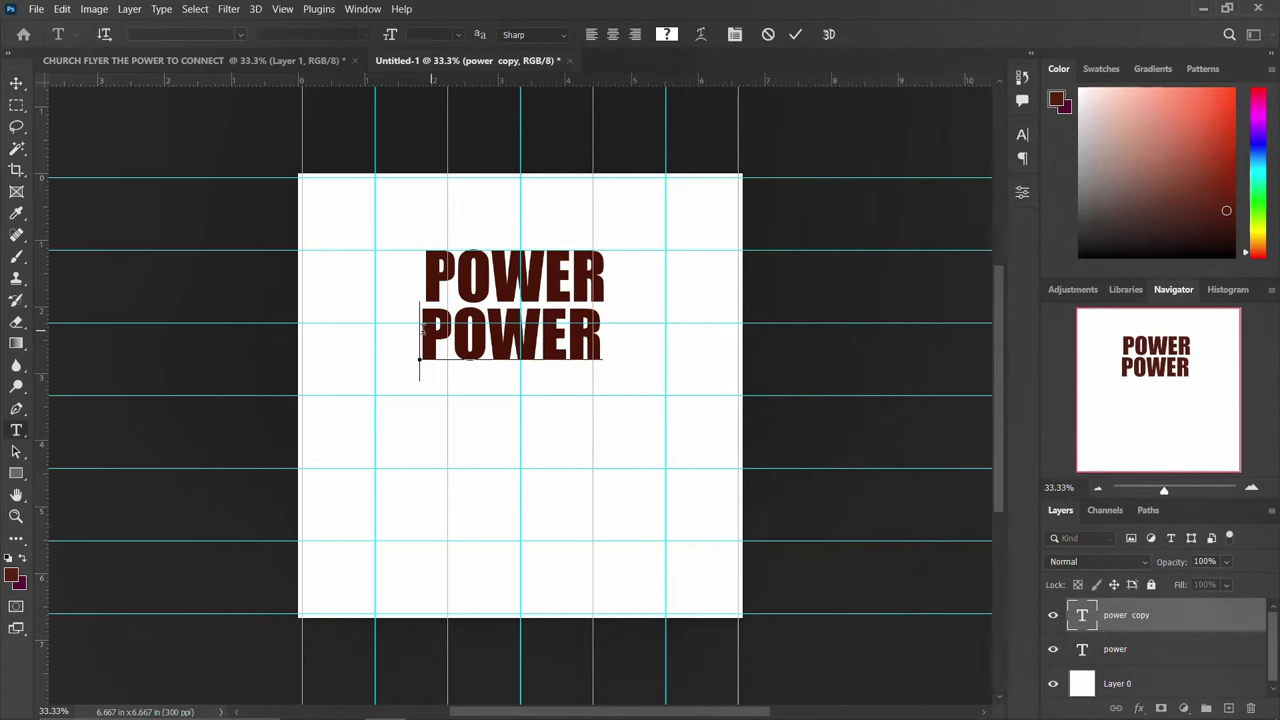
{"action": "left_click_drag", "start_coordinate": [421, 340], "coordinate": [634, 328]}
{"action": "type", "text": "CONNECT"}
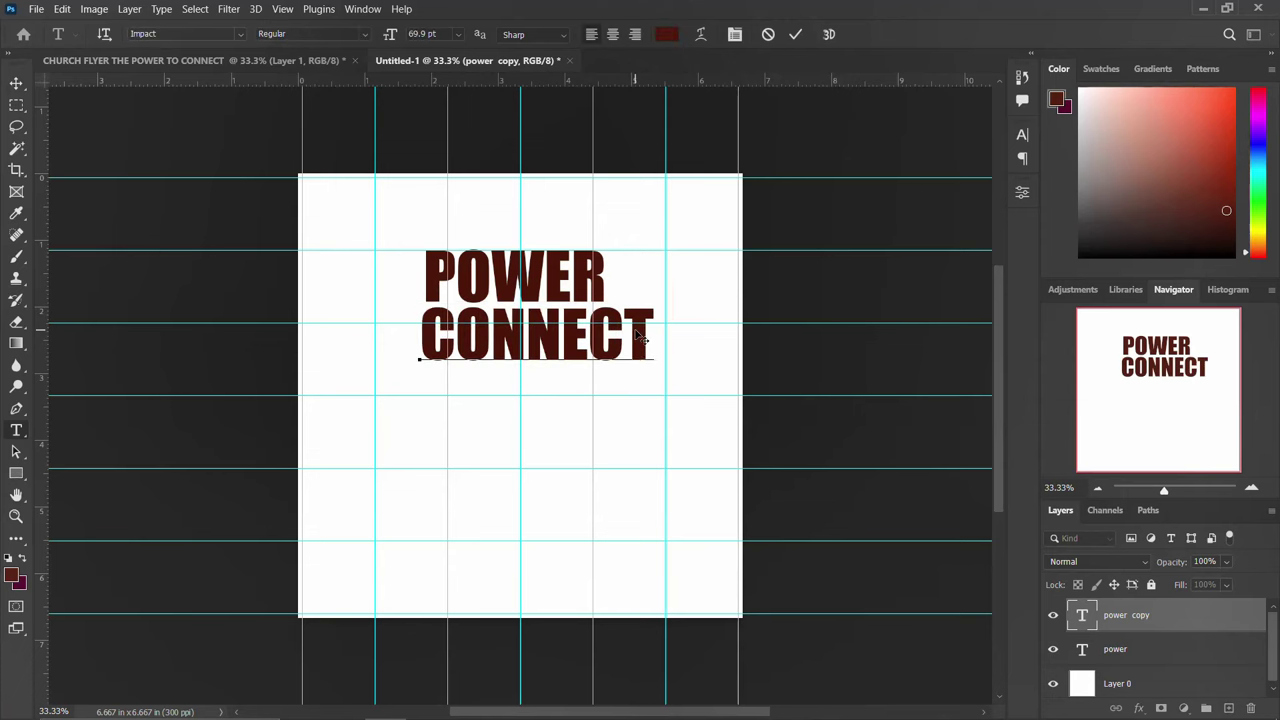
{"action": "key", "text": "ctrl+Return"}
Shift CONNECT left and set its font to Montserrat ExtraBold
{"action": "key", "text": "v"}
{"action": "left_click_drag", "start_coordinate": [606, 345], "coordinate": [545, 342]}
{"action": "left_click", "coordinate": [1021, 133]}
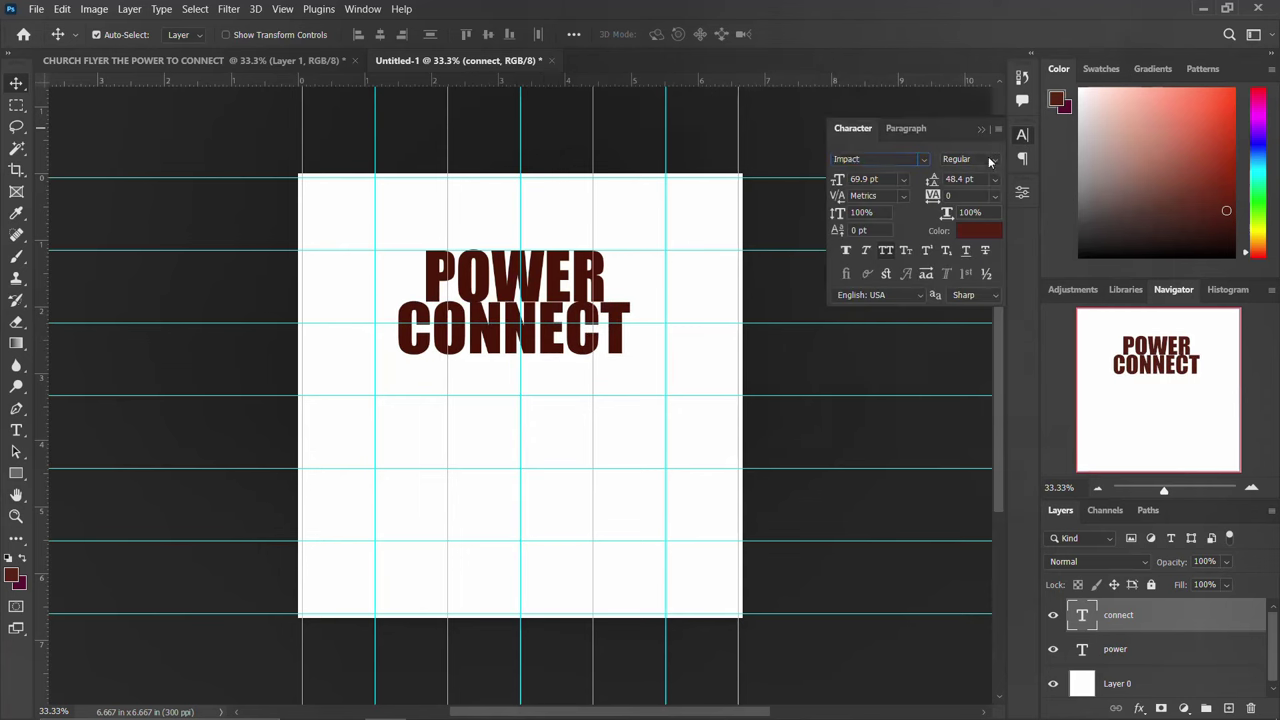
{"action": "left_click", "coordinate": [926, 160]}
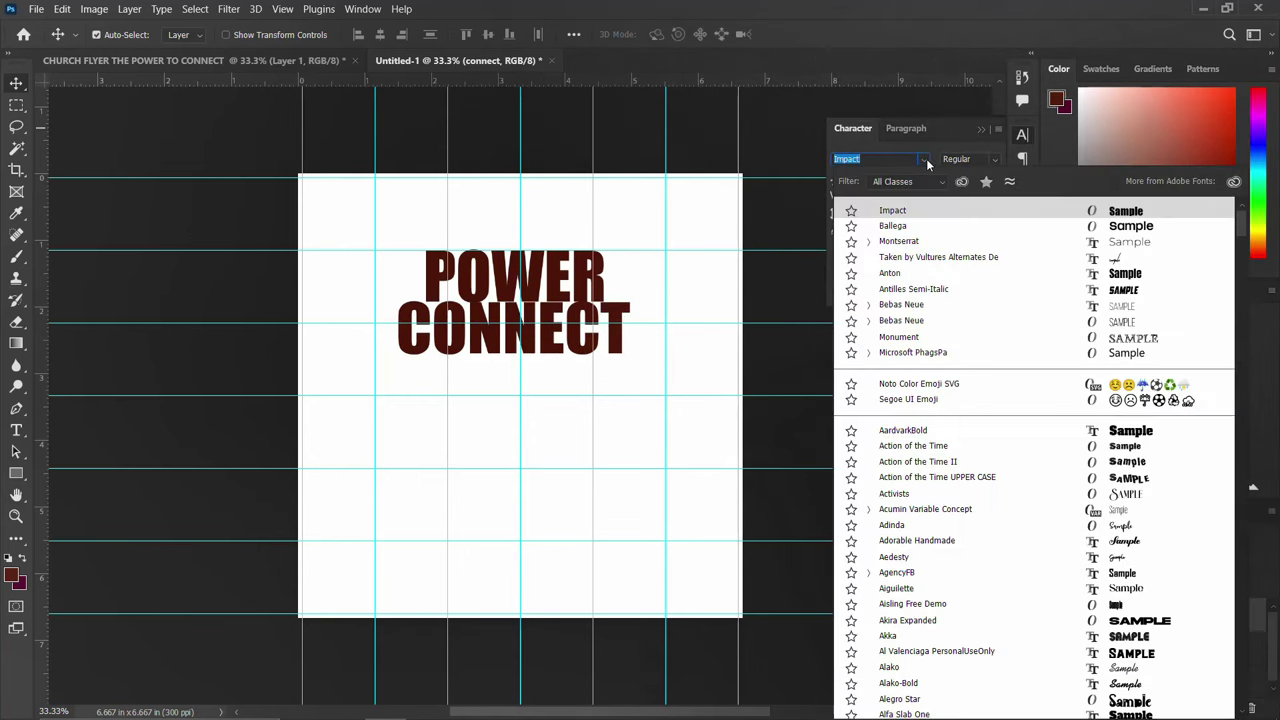
{"action": "left_click", "coordinate": [903, 243]}
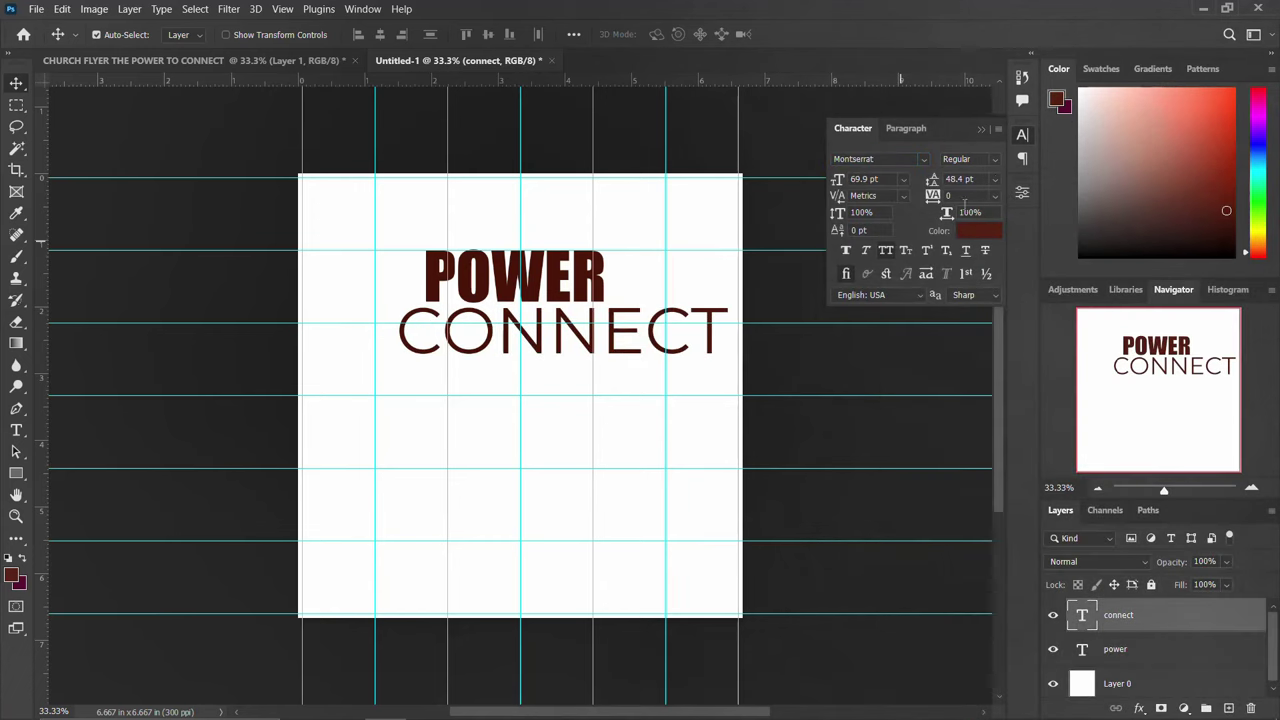
{"action": "left_click", "coordinate": [997, 160]}
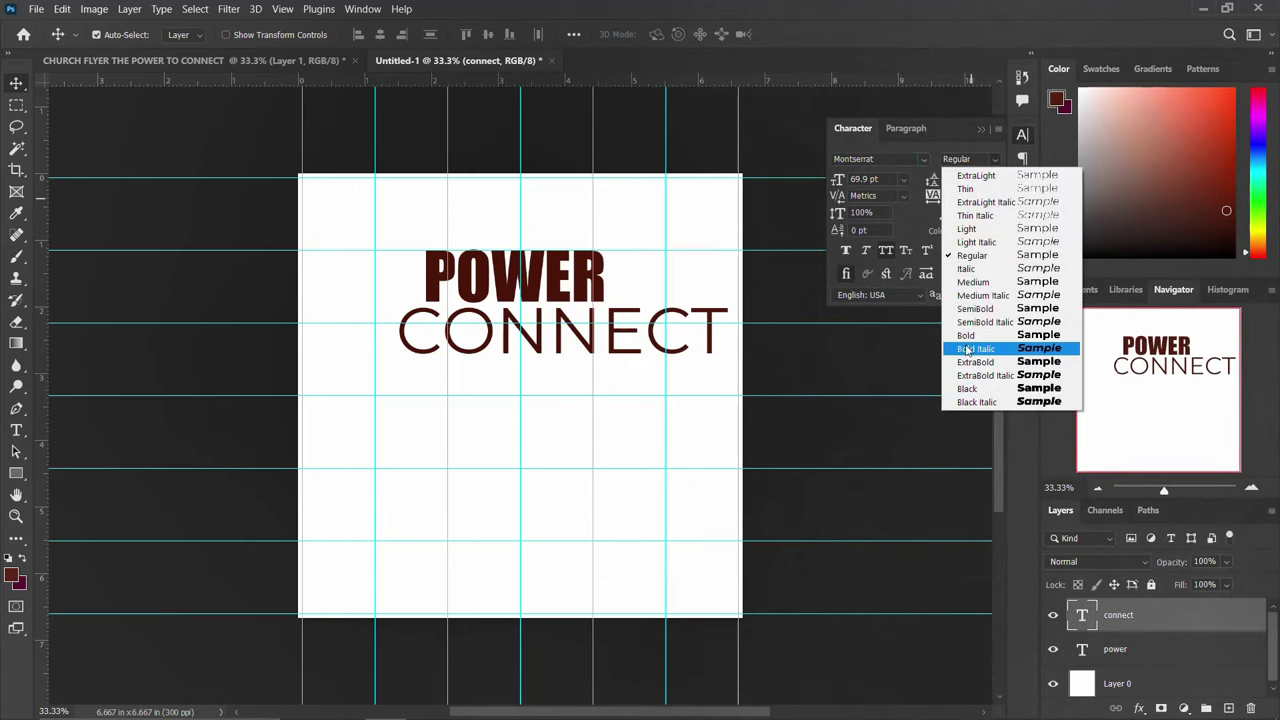
{"action": "left_click", "coordinate": [974, 361]}
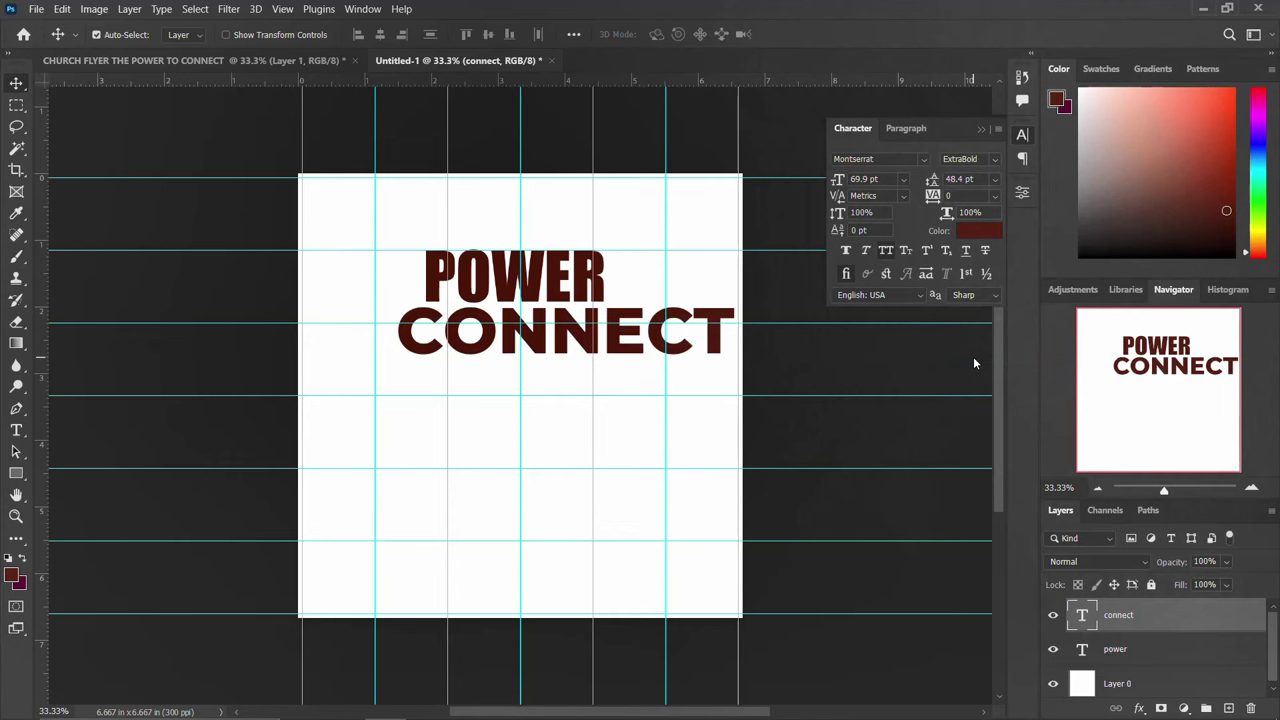
{"action": "left_click", "coordinate": [1018, 137]}
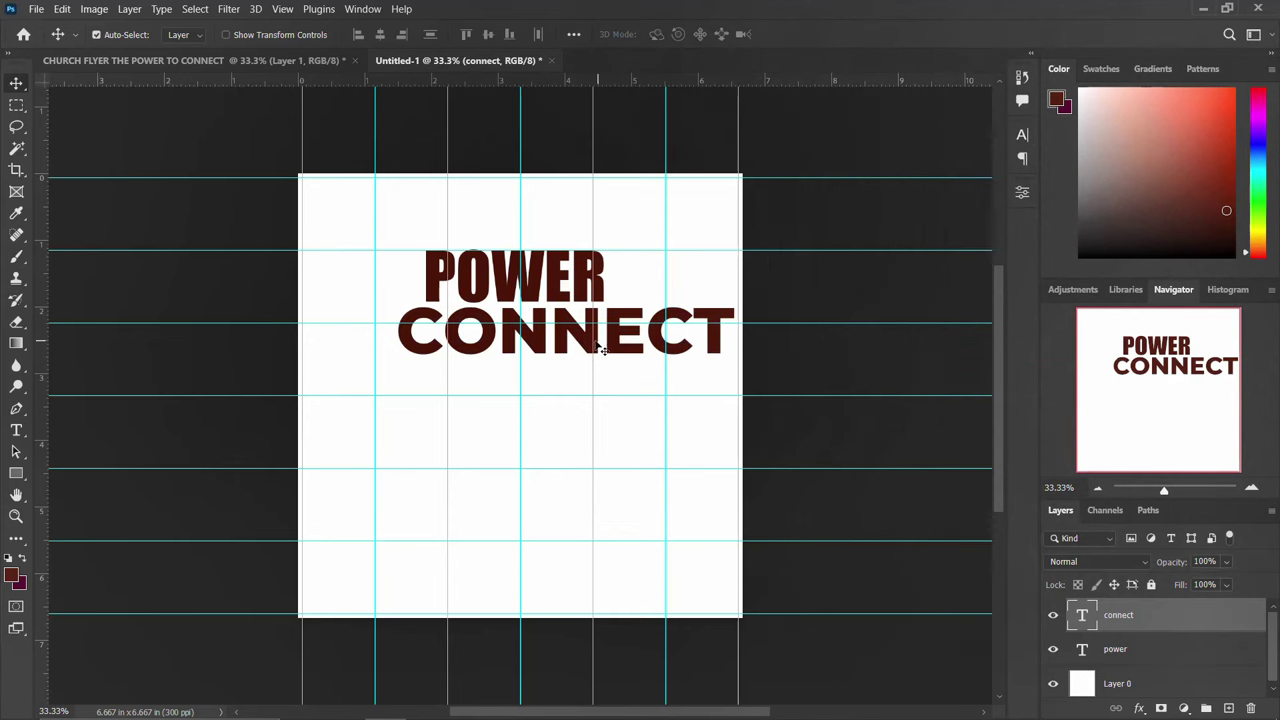
Centre CONNECT under POWER and scale it down to 81.71%
{"action": "left_click_drag", "start_coordinate": [580, 342], "coordinate": [548, 342]}
{"action": "key", "text": "ctrl+t"}
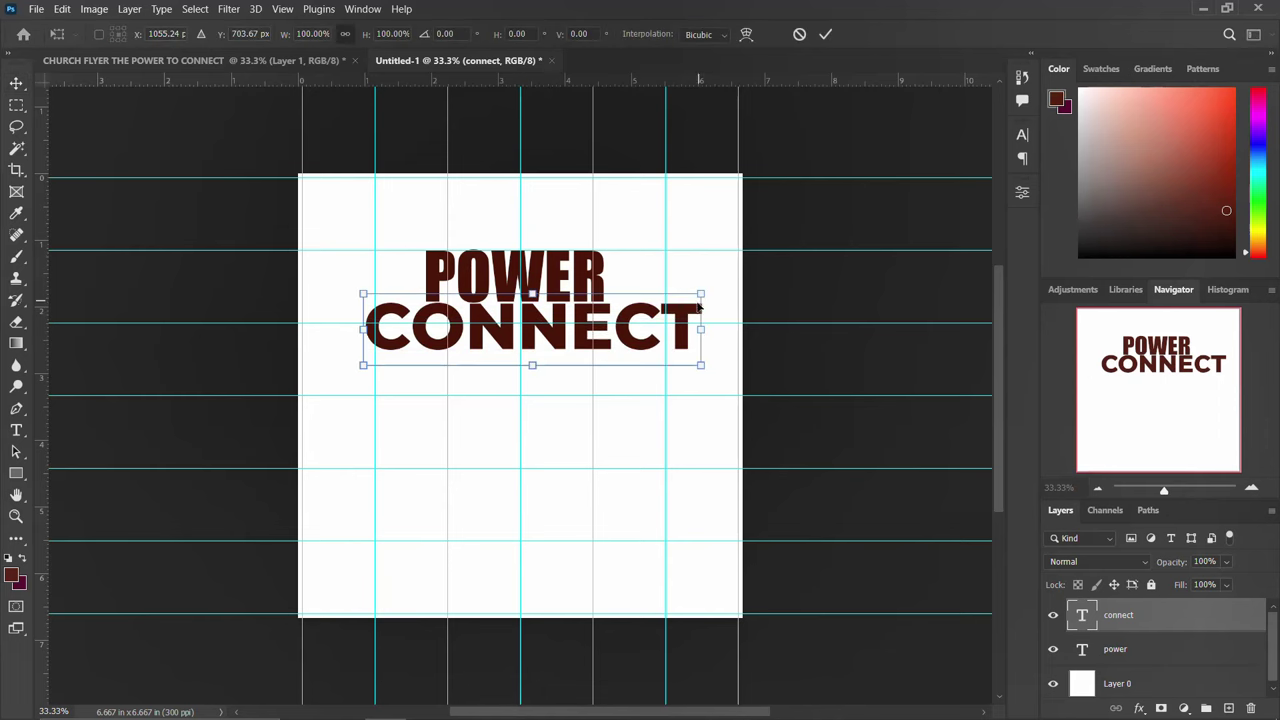
{"action": "mouse_move", "coordinate": [699, 296]}
{"action": "left_mouse_down"}
{"action": "mouse_move", "coordinate": [663, 319]}
{"action": "mouse_move", "coordinate": [633, 318]}
{"action": "left_mouse_up"}
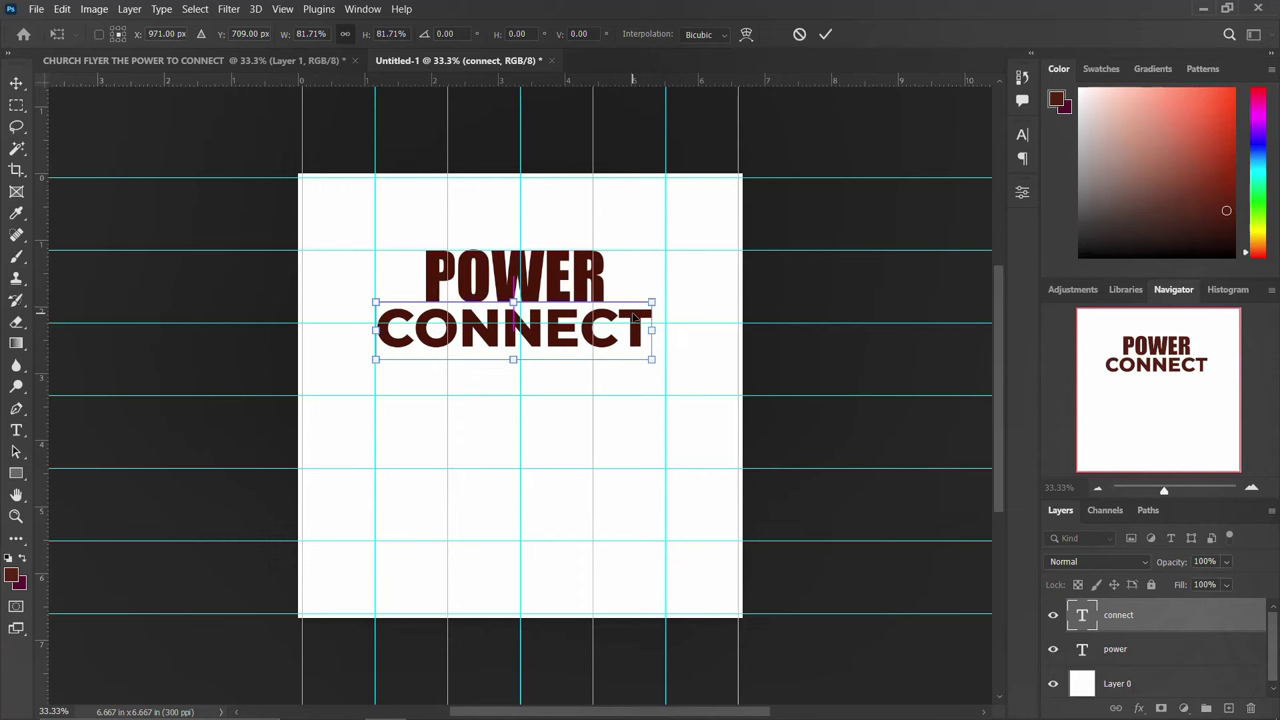
{"action": "key", "text": "Return"}
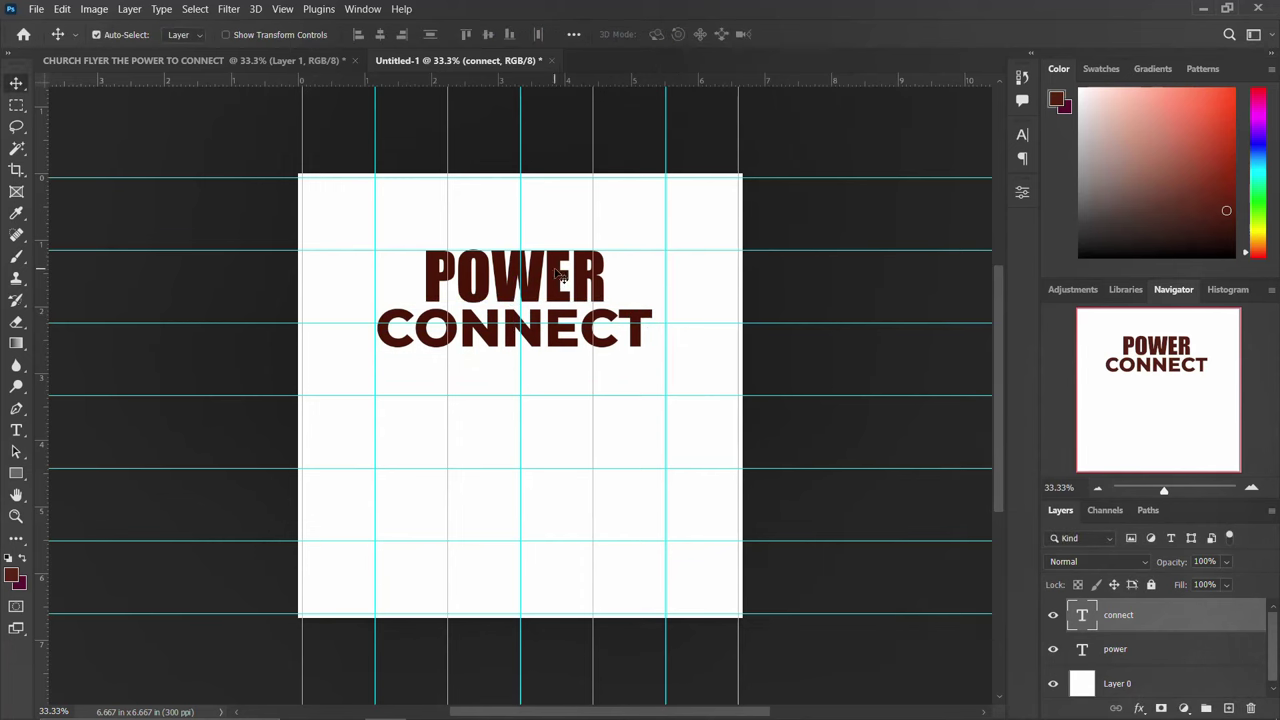
Scale the POWER text up to about 120%
{"action": "left_click", "coordinate": [560, 276]}
{"action": "key", "text": "ctrl+t"}
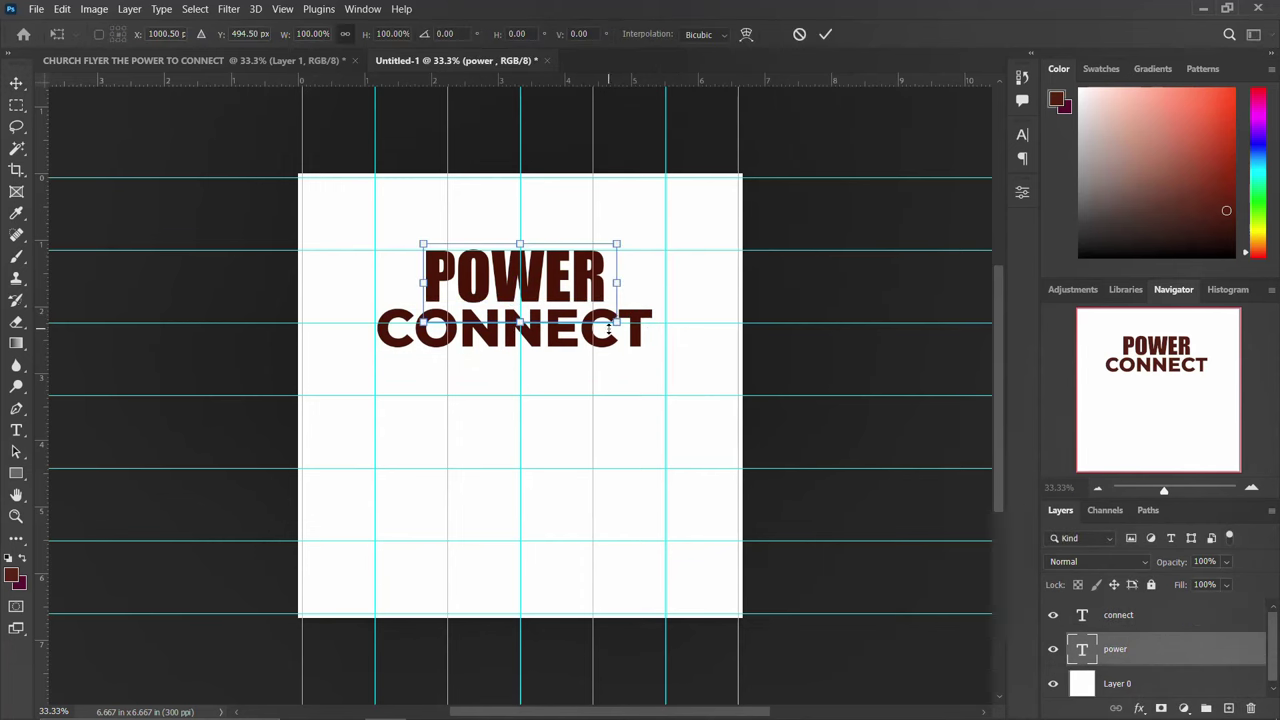
{"action": "left_click_drag", "start_coordinate": [614, 320], "coordinate": [624, 327]}
{"action": "key", "text": "Return"}
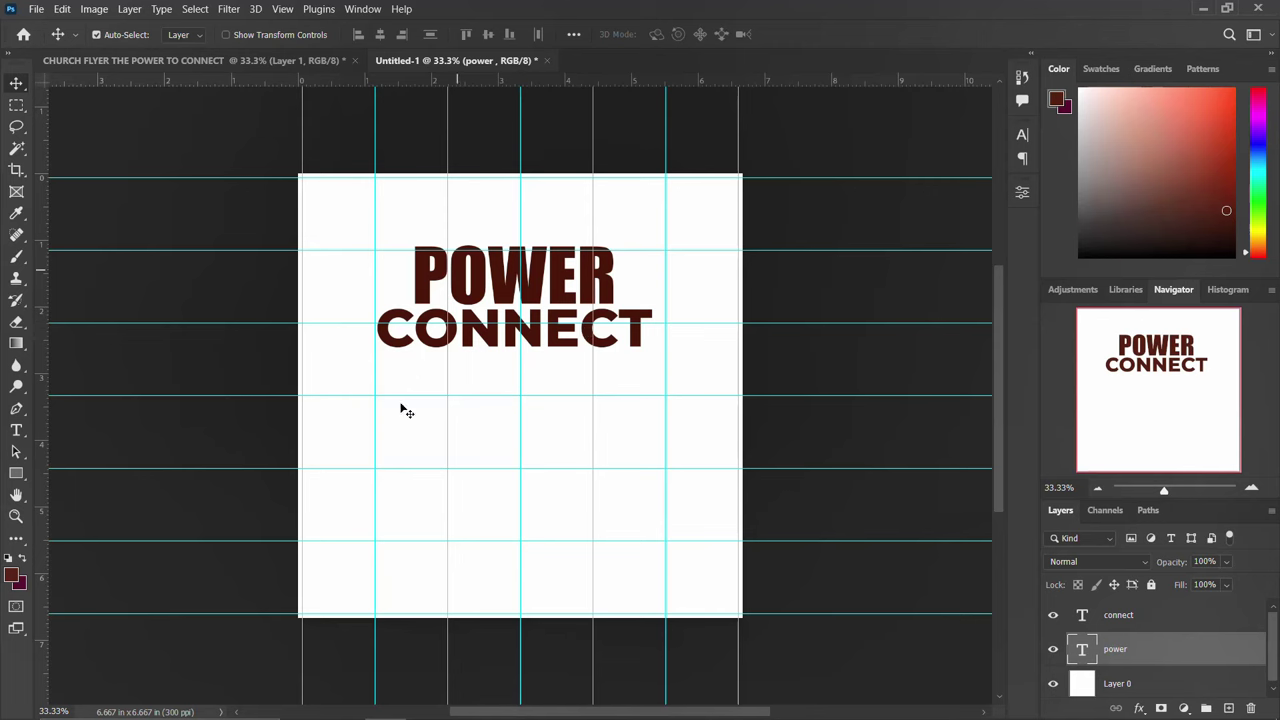
Select 'The' in the notes, then duplicate CONNECT just below itself
{"action": "left_click", "coordinate": [548, 703]}
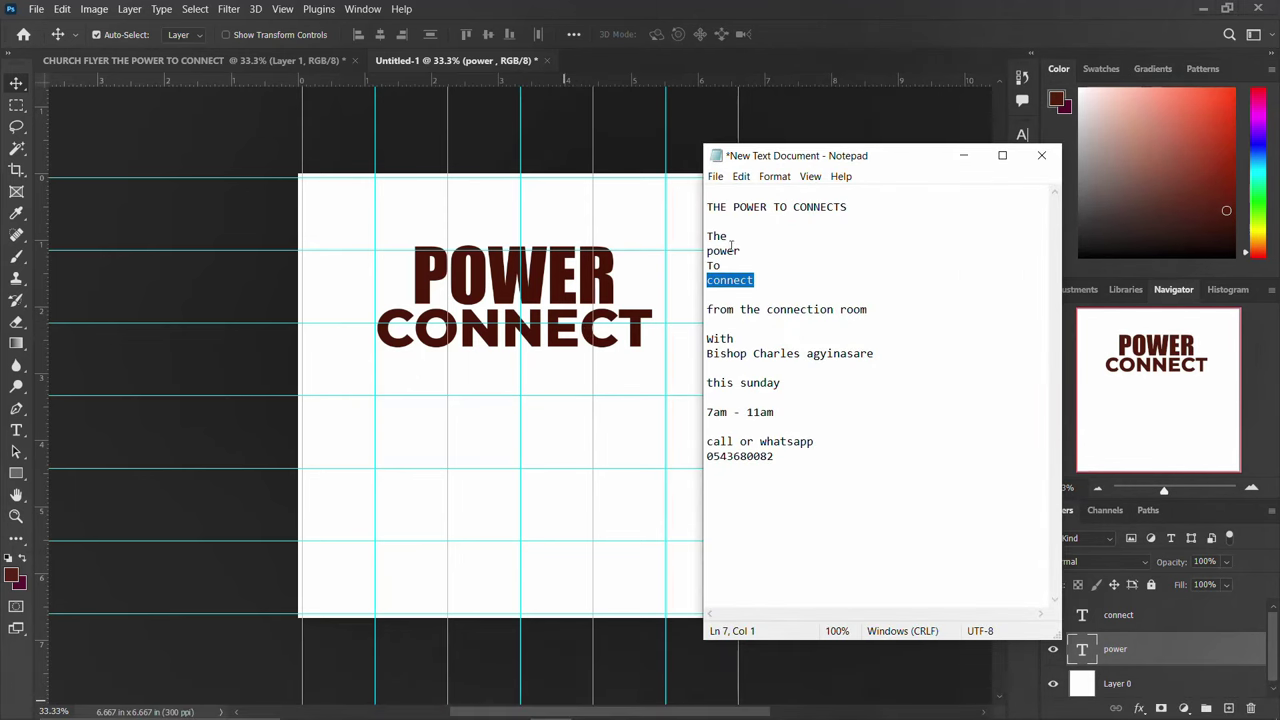
{"action": "left_click_drag", "start_coordinate": [735, 236], "coordinate": [694, 235]}
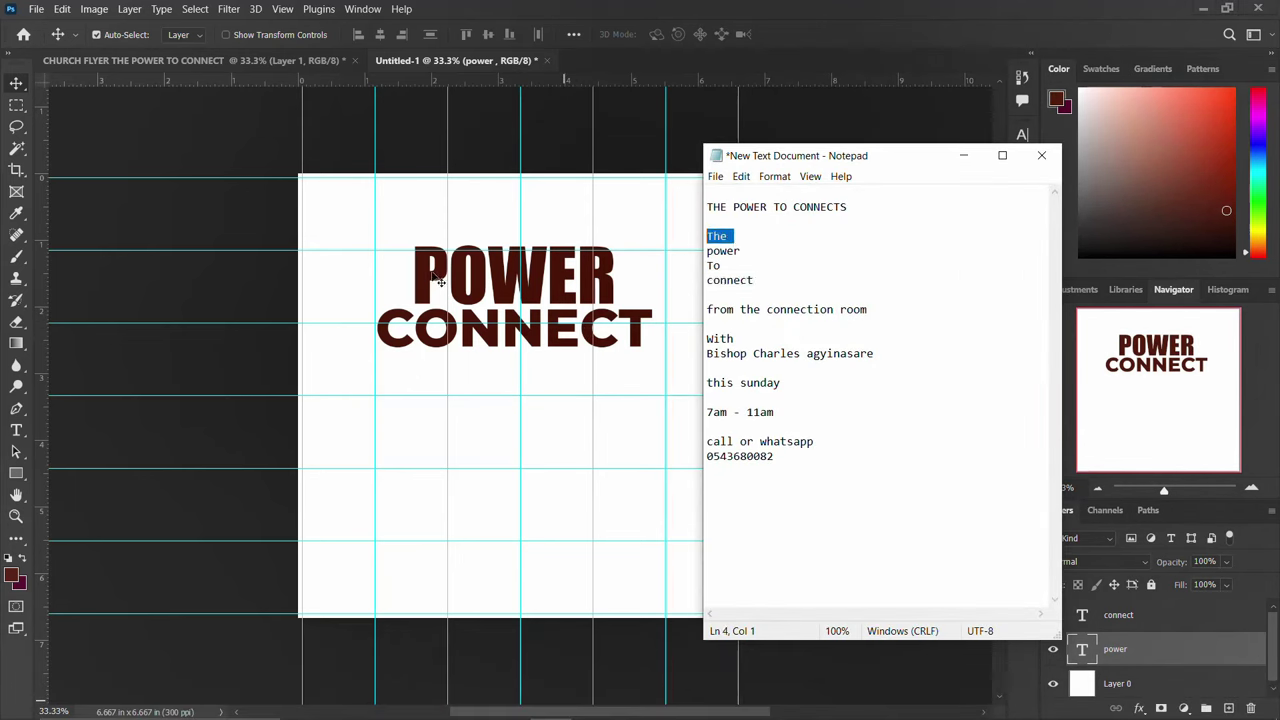
{"action": "left_click", "coordinate": [460, 290]}
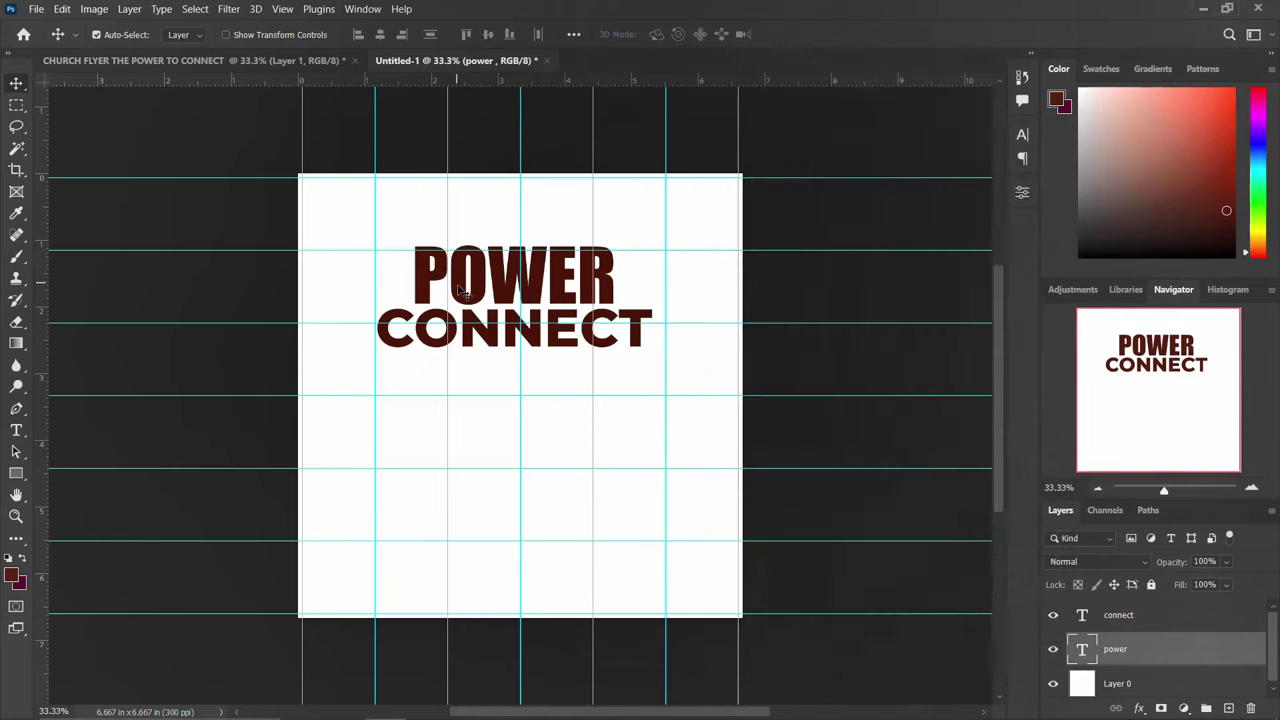
{"action": "left_click", "coordinate": [470, 340]}
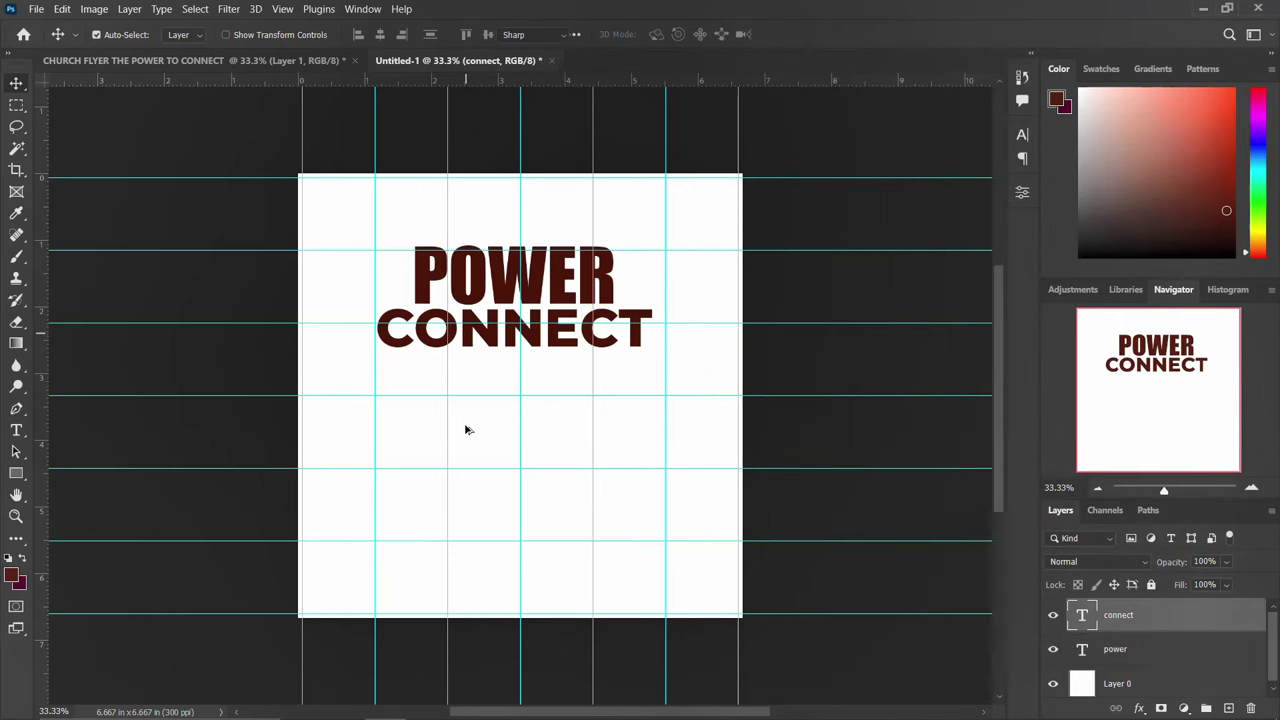
{"action": "key", "text": "Return"}
{"action": "key", "text": "ctrl+Return"}
{"action": "key", "text": "v"}
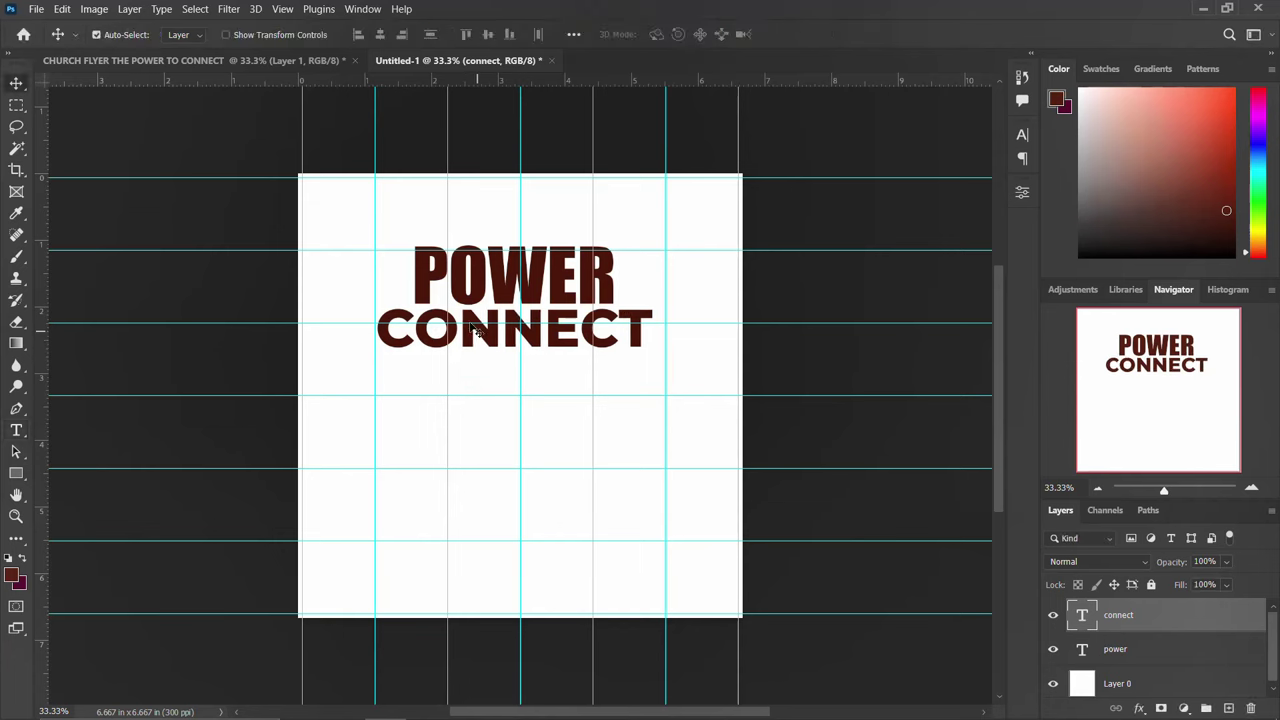
{"action": "left_click_drag", "start_coordinate": [474, 339], "coordinate": [474, 407]}
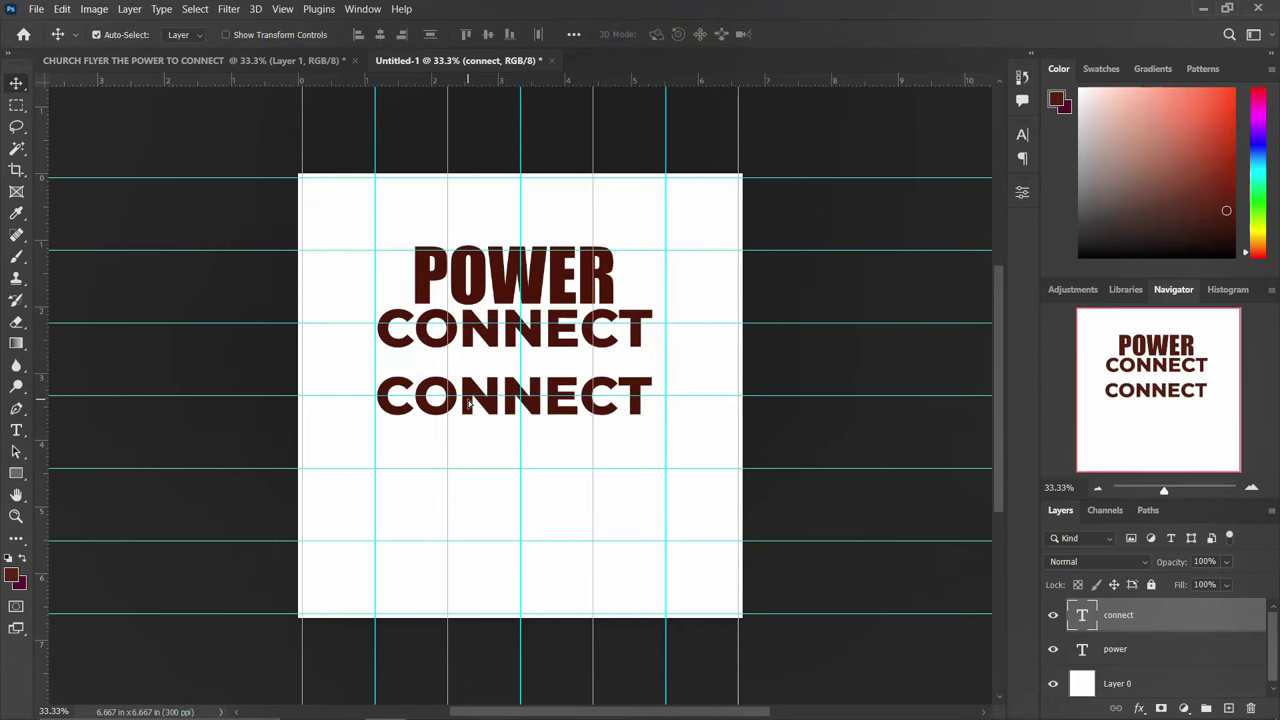
Retype the CONNECT copy as THE
{"action": "double_click", "coordinate": [474, 407]}
{"action": "type", "text": "THE"}
{"action": "key", "text": "ctrl+Return"}
{"action": "key", "text": "v"}
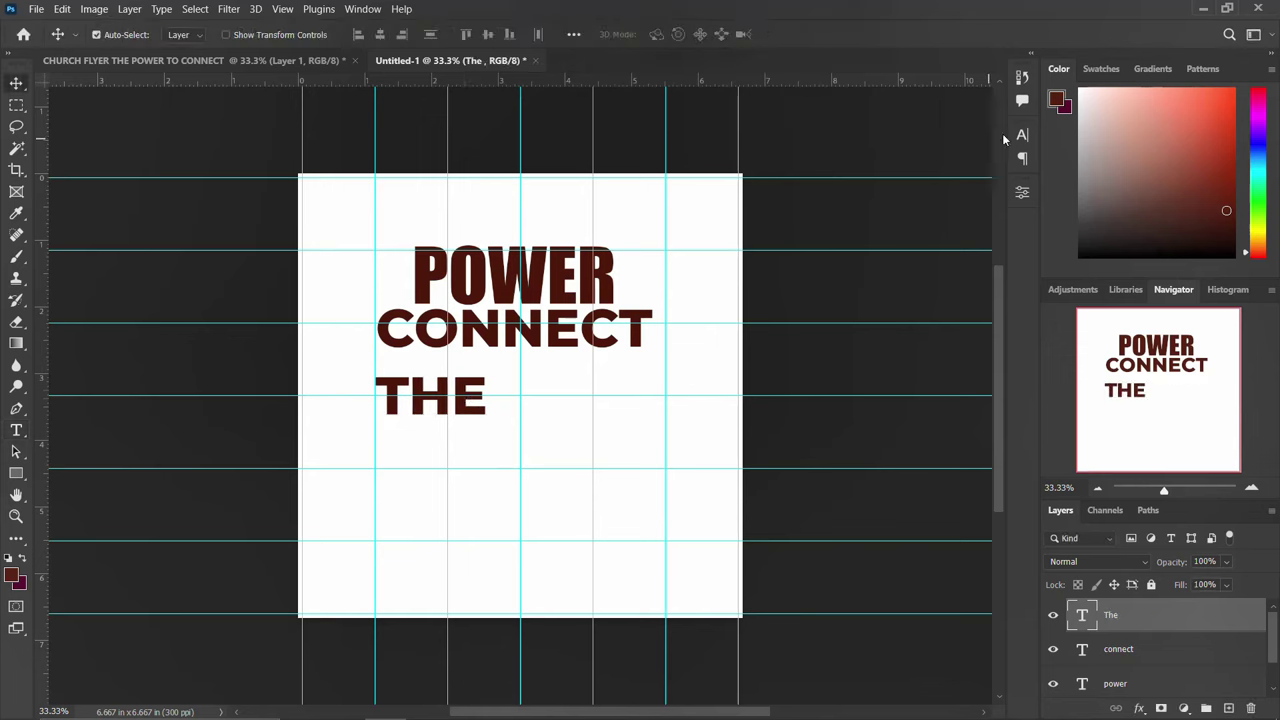
Set the word to 20 pt mixed-case 'The' and move it left of POWER
{"action": "left_click", "coordinate": [1028, 137]}
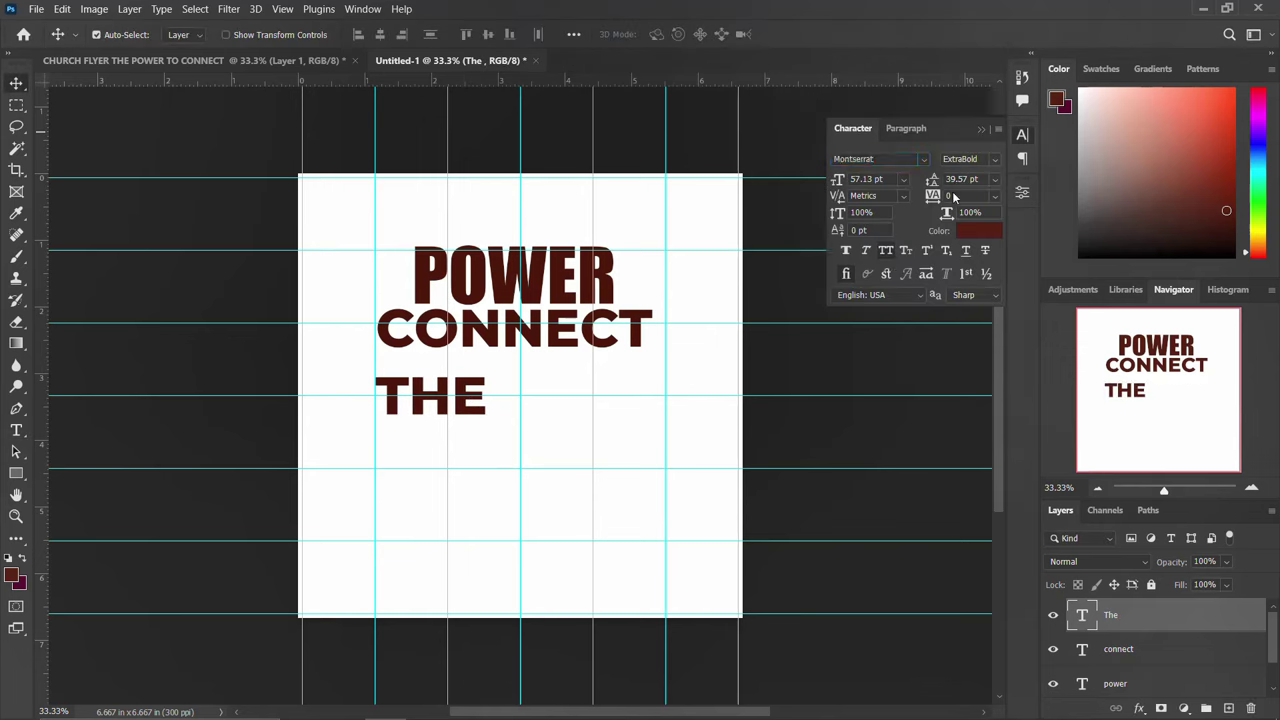
{"action": "left_click", "coordinate": [885, 254]}
{"action": "left_click", "coordinate": [885, 250]}
{"action": "double_click", "coordinate": [866, 179]}
{"action": "type", "text": "20"}
{"action": "key", "text": "Return"}
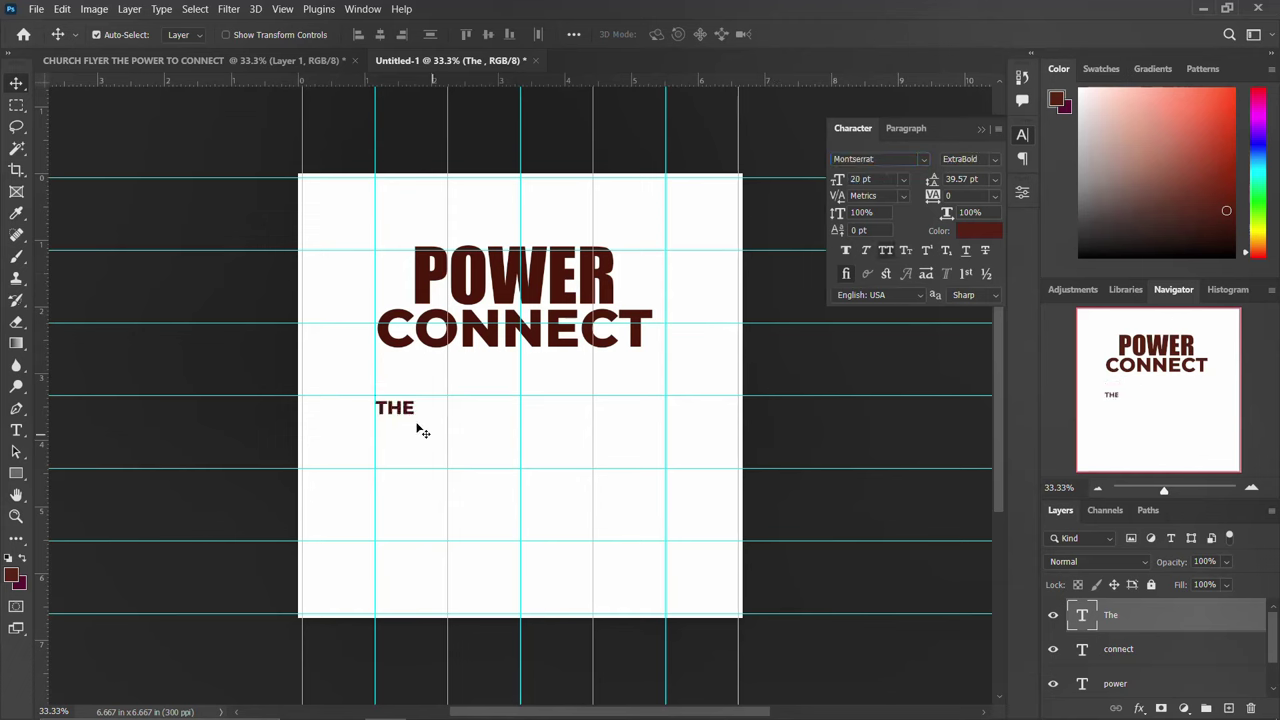
{"action": "key", "text": "ctrl+shift+k"}
{"action": "left_click_drag", "start_coordinate": [399, 418], "coordinate": [396, 290]}
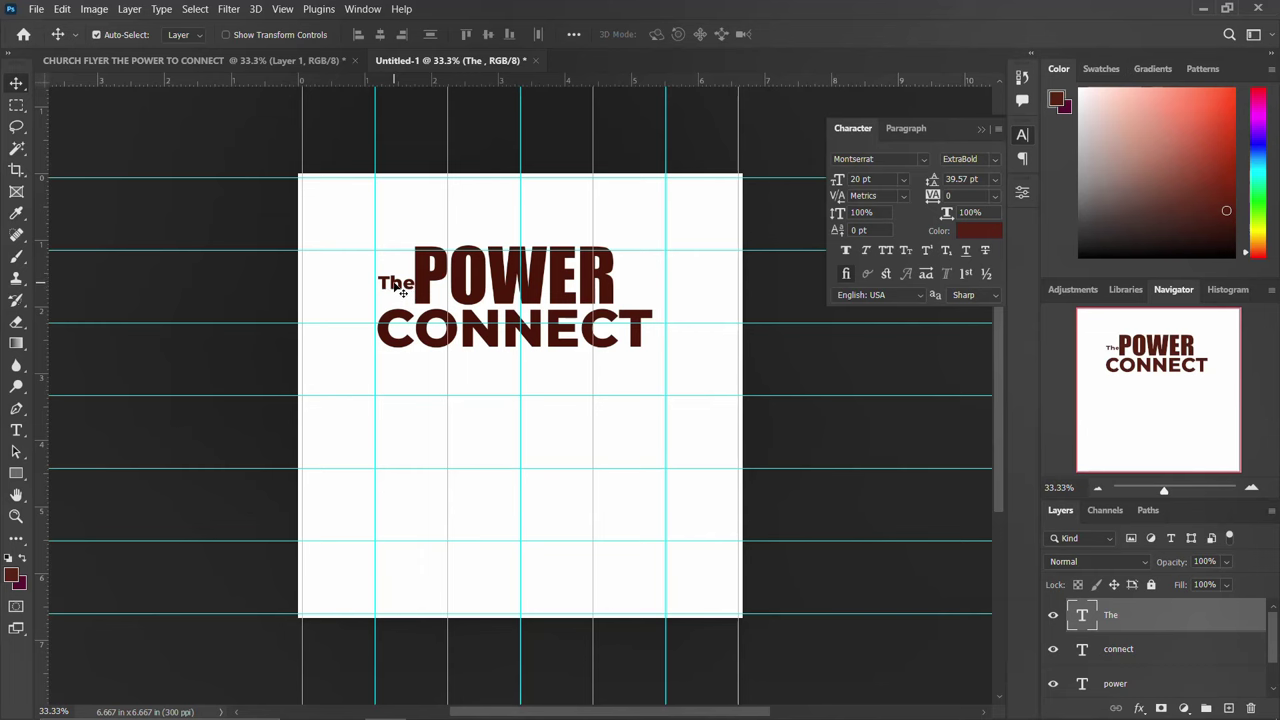
Duplicate The to the right of POWER and retype it as 'To'
{"action": "left_click", "coordinate": [551, 707]}
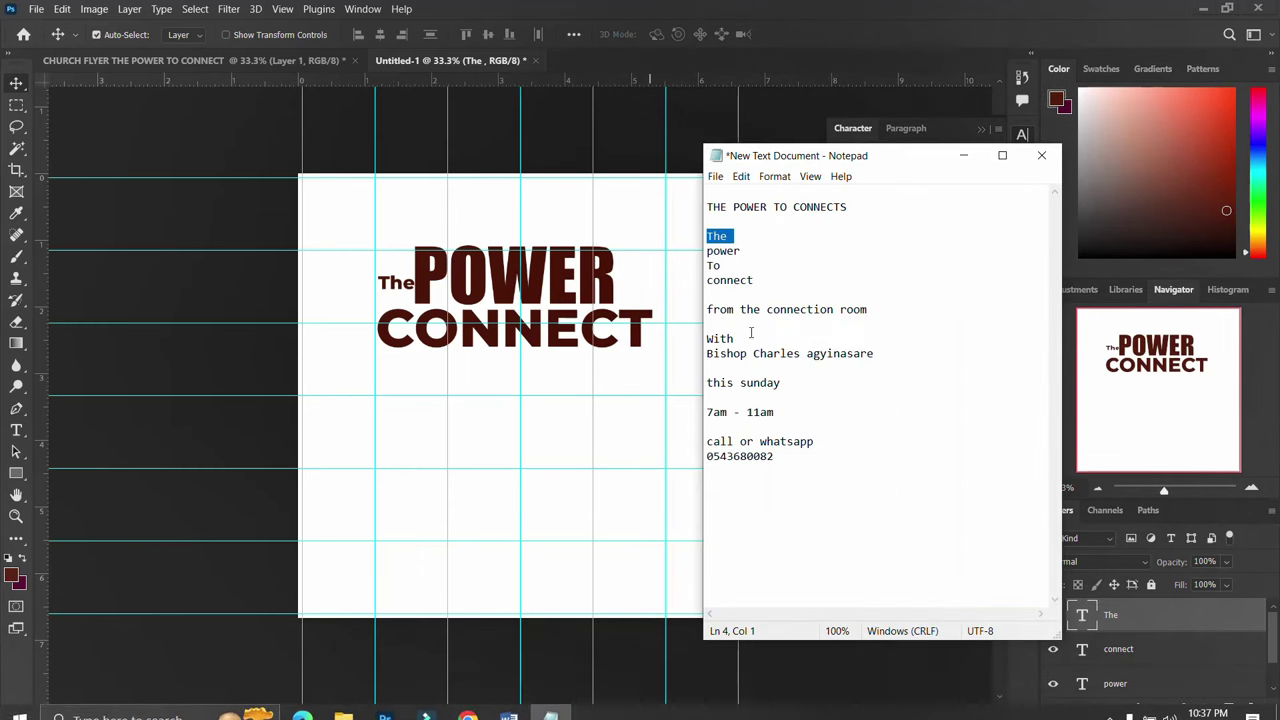
{"action": "double_click", "coordinate": [724, 265]}
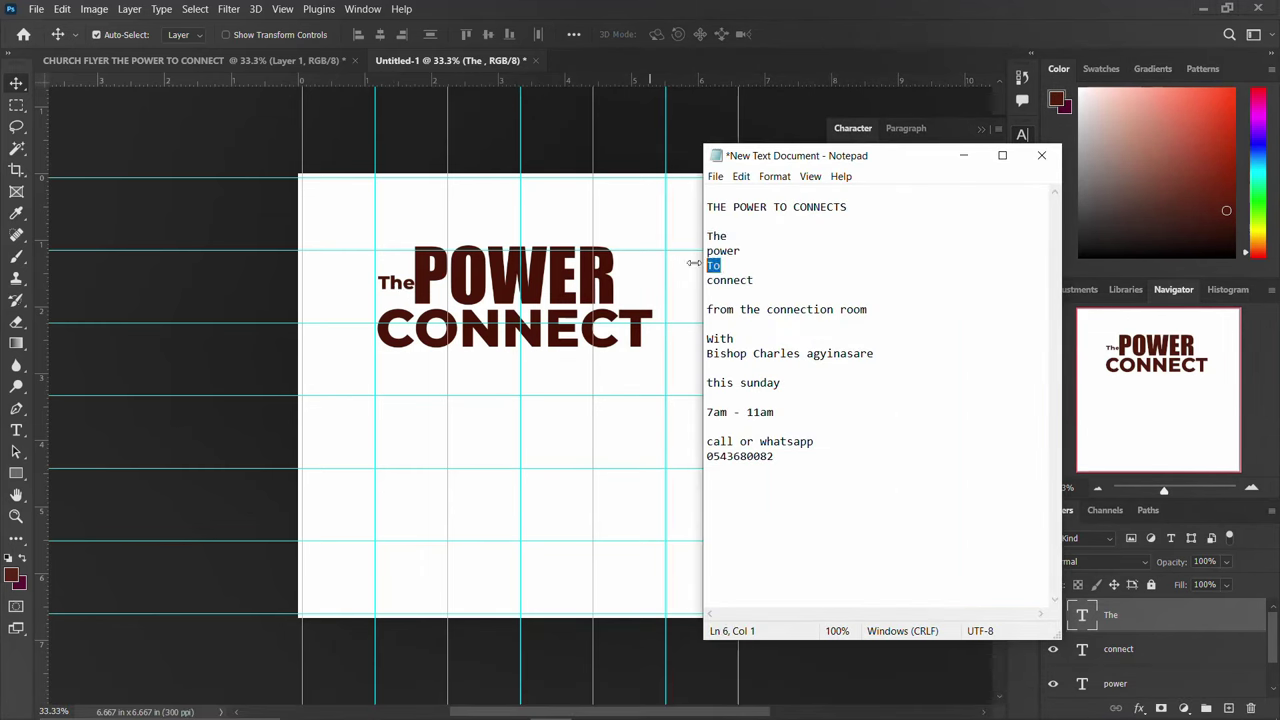
{"action": "left_click", "coordinate": [395, 285]}
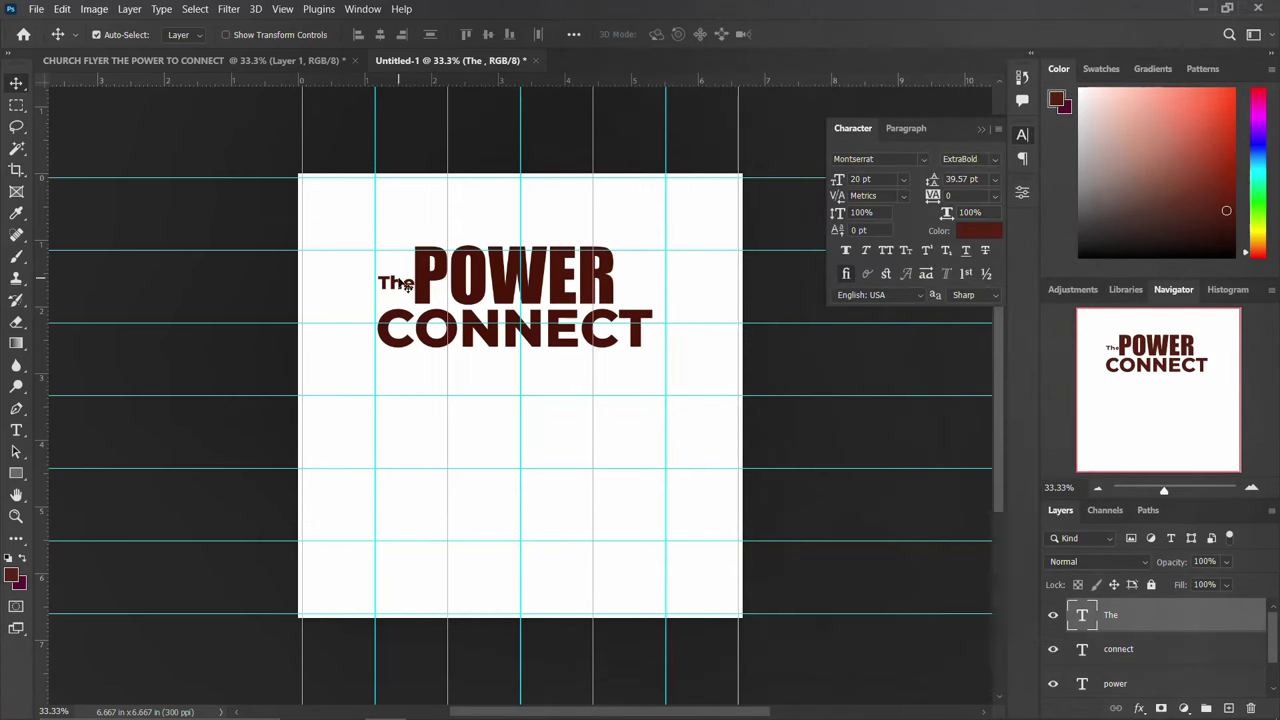
{"action": "left_click_drag", "start_coordinate": [405, 291], "coordinate": [636, 286]}
{"action": "double_click", "coordinate": [636, 284]}
{"action": "type", "text": "To"}
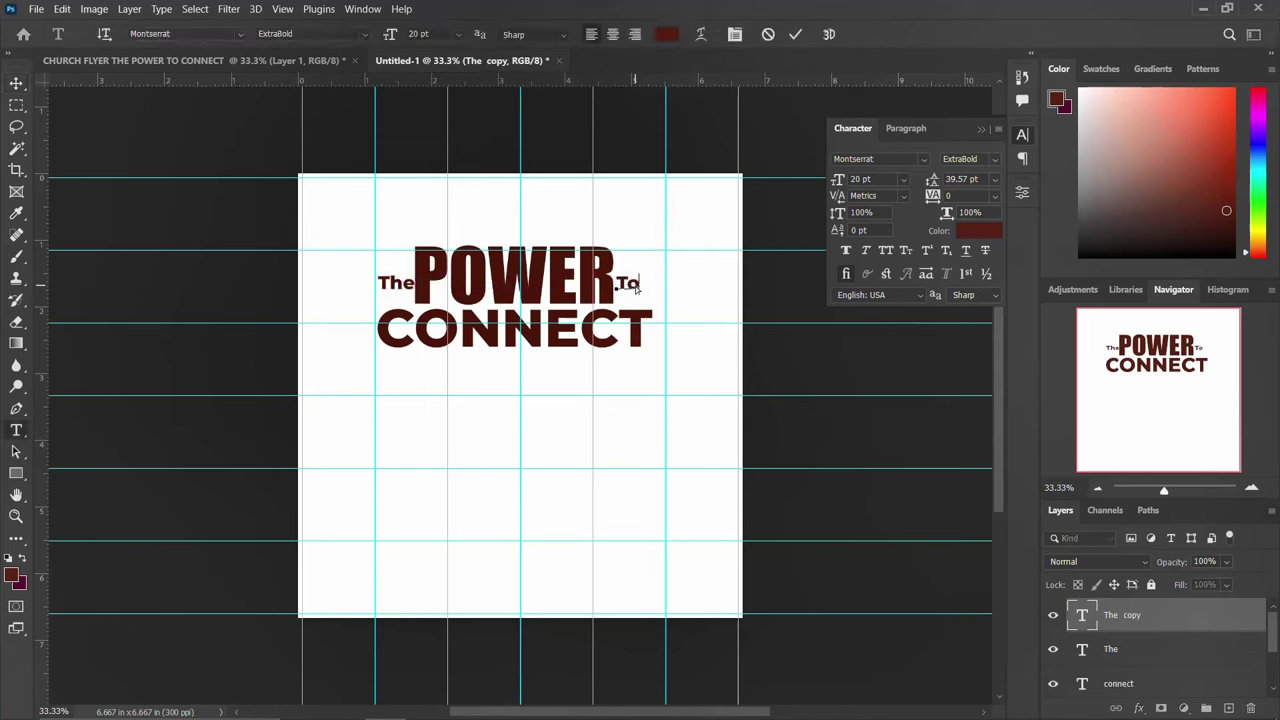
{"action": "key", "text": "ctrl+Return"}
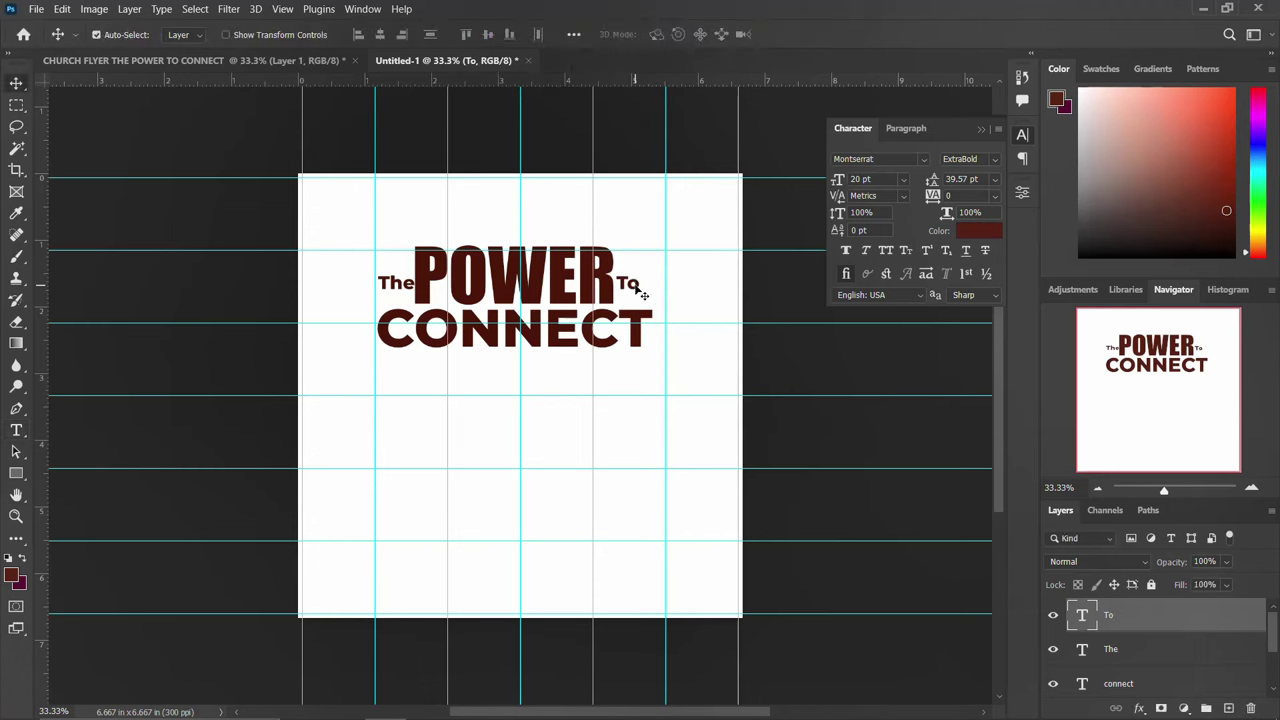
Nudge To right and The left so both clear POWER
{"action": "key", "text": "shift+Right"}
{"action": "left_click", "coordinate": [400, 285]}
{"action": "key", "text": "shift+Left"}
{"action": "left_click", "coordinate": [538, 286]}
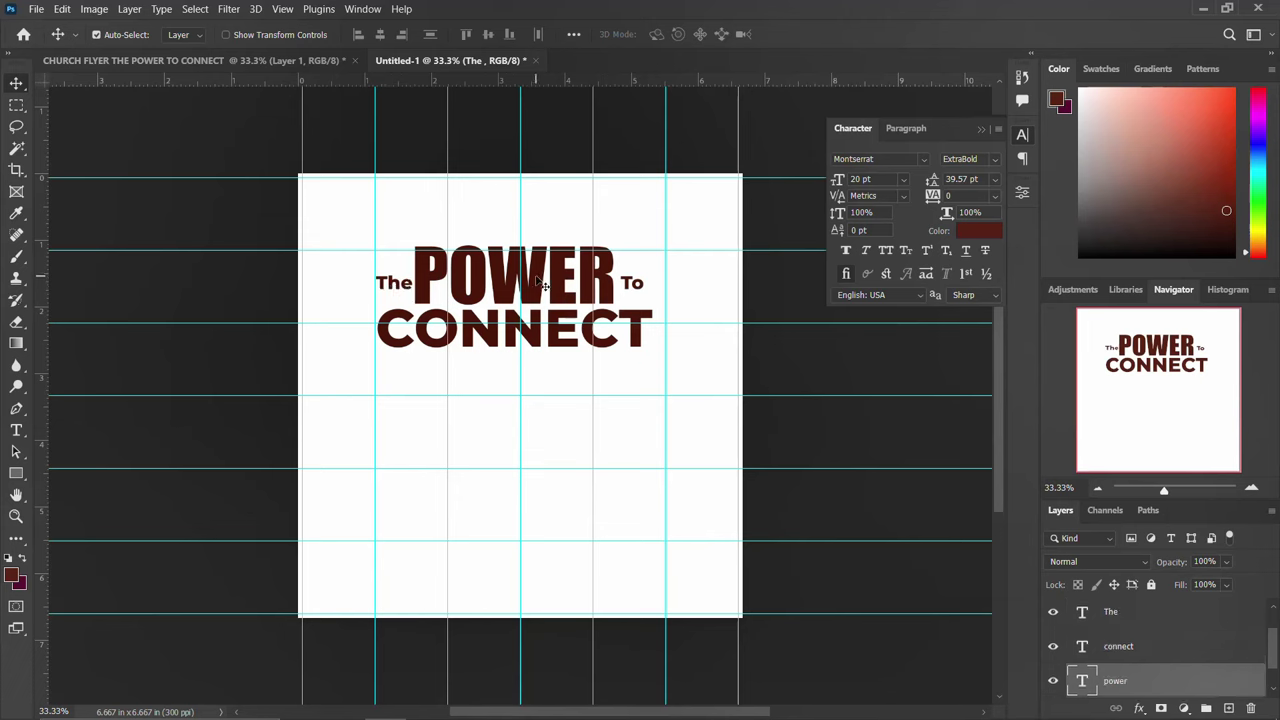
Apply an orange-to-cream gradient overlay to POWER
{"action": "left_click", "coordinate": [1020, 138]}
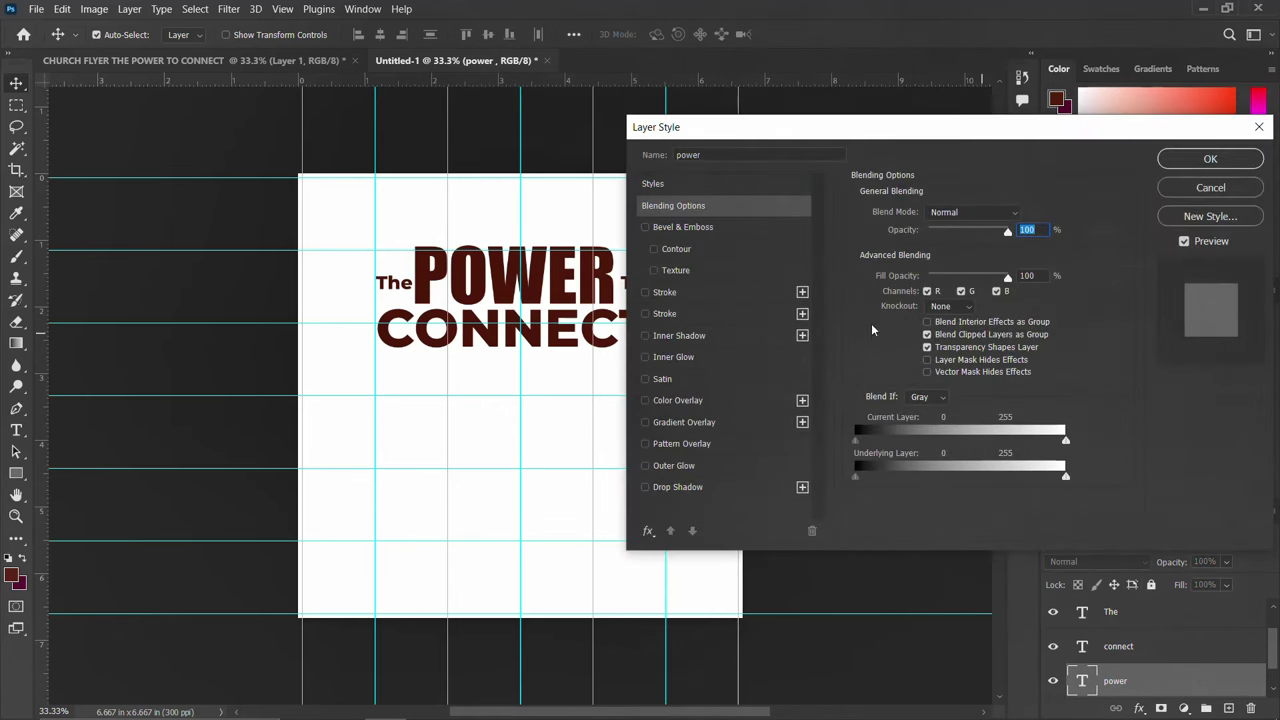
{"action": "left_click", "coordinate": [685, 422]}
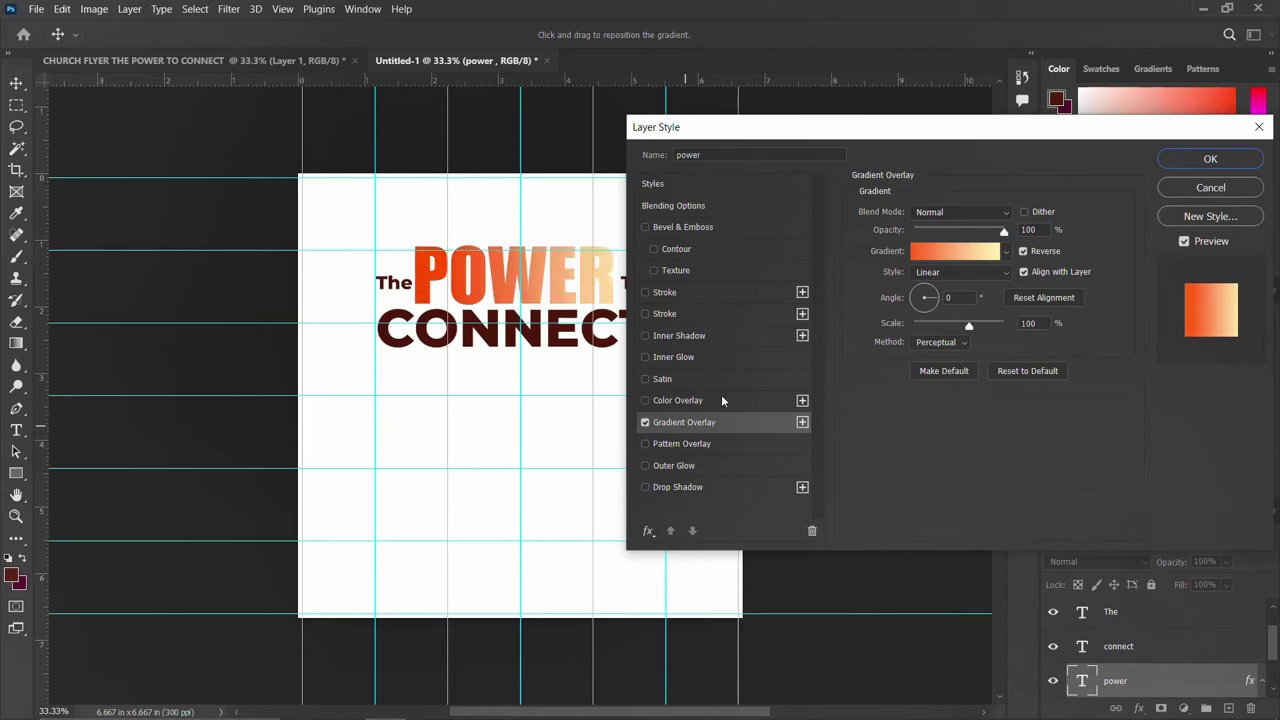
{"action": "left_click", "coordinate": [1219, 163]}
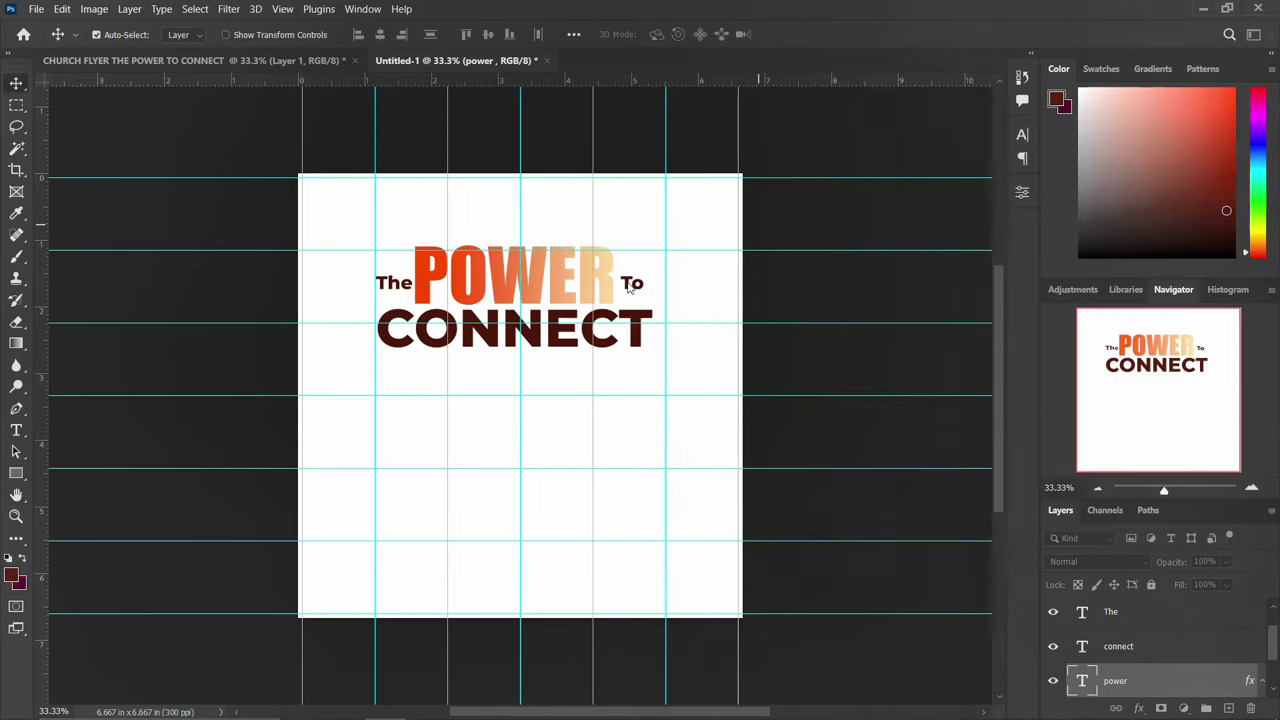
Apply a dark green preset gradient overlay to CONNECT
{"action": "left_click", "coordinate": [487, 333]}
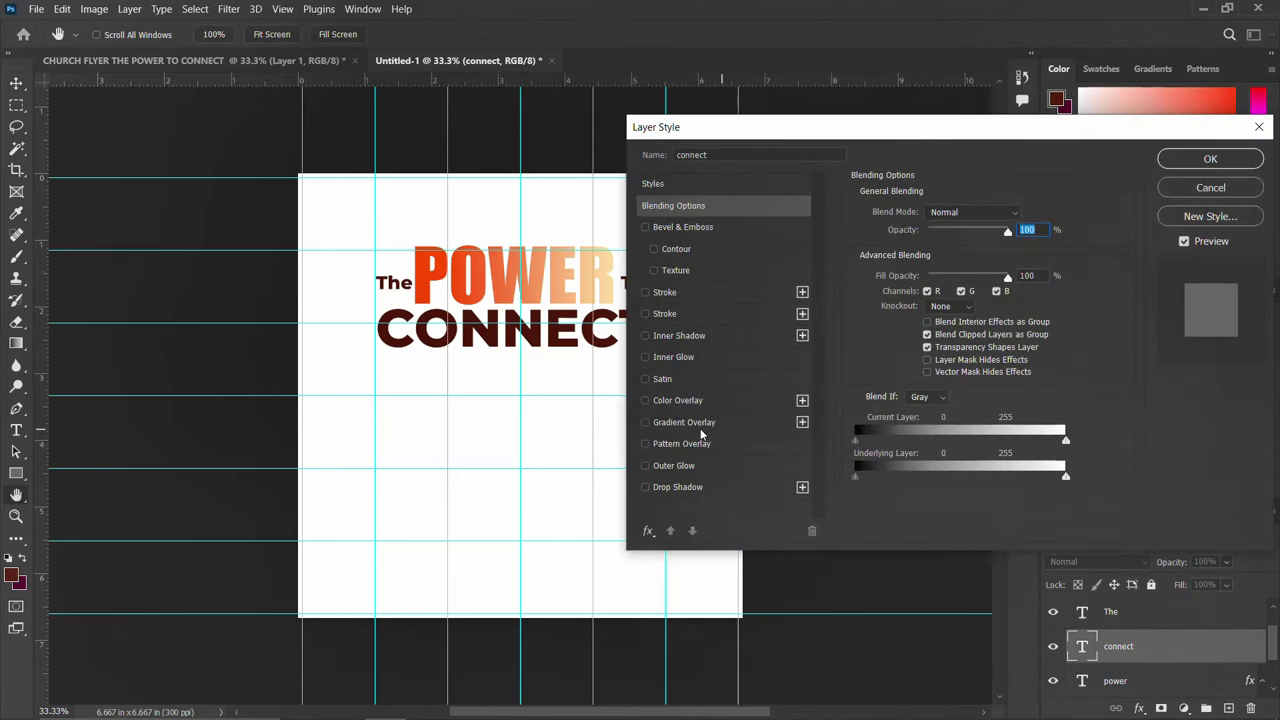
{"action": "left_click", "coordinate": [687, 422]}
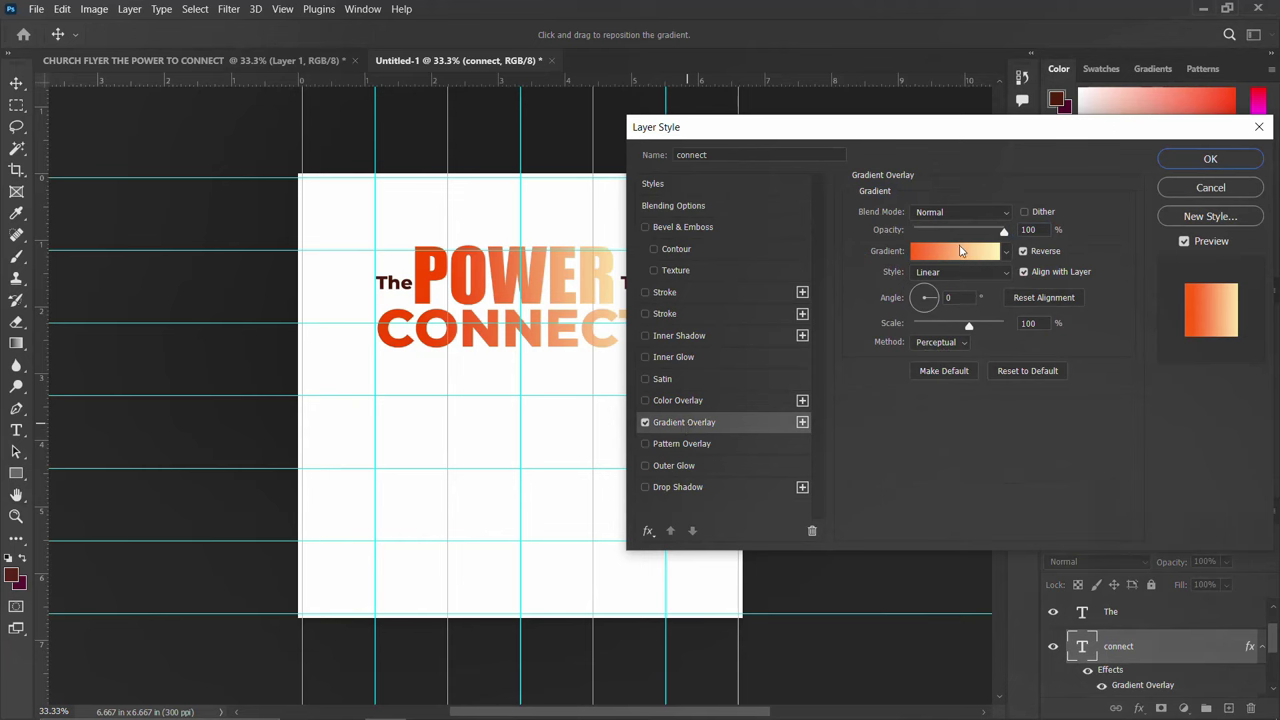
{"action": "left_click", "coordinate": [961, 250]}
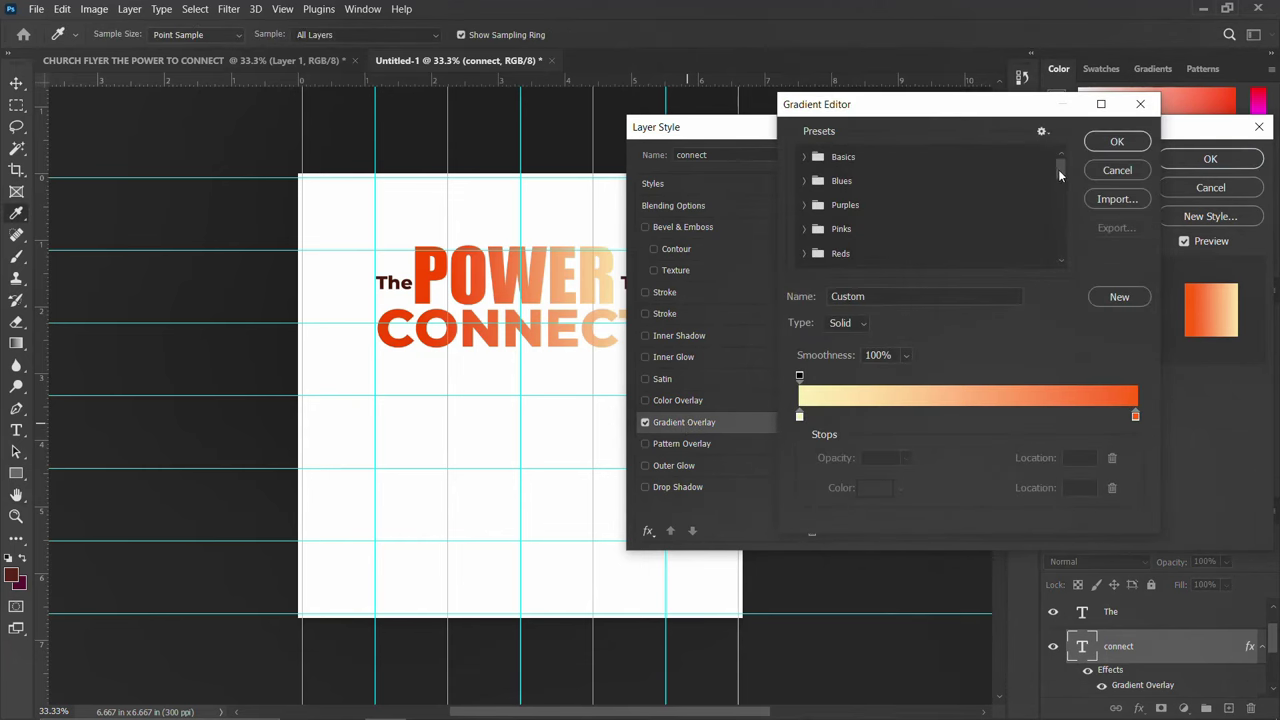
{"action": "left_click_drag", "start_coordinate": [1058, 169], "coordinate": [1058, 251]}
{"action": "left_click", "coordinate": [970, 236]}
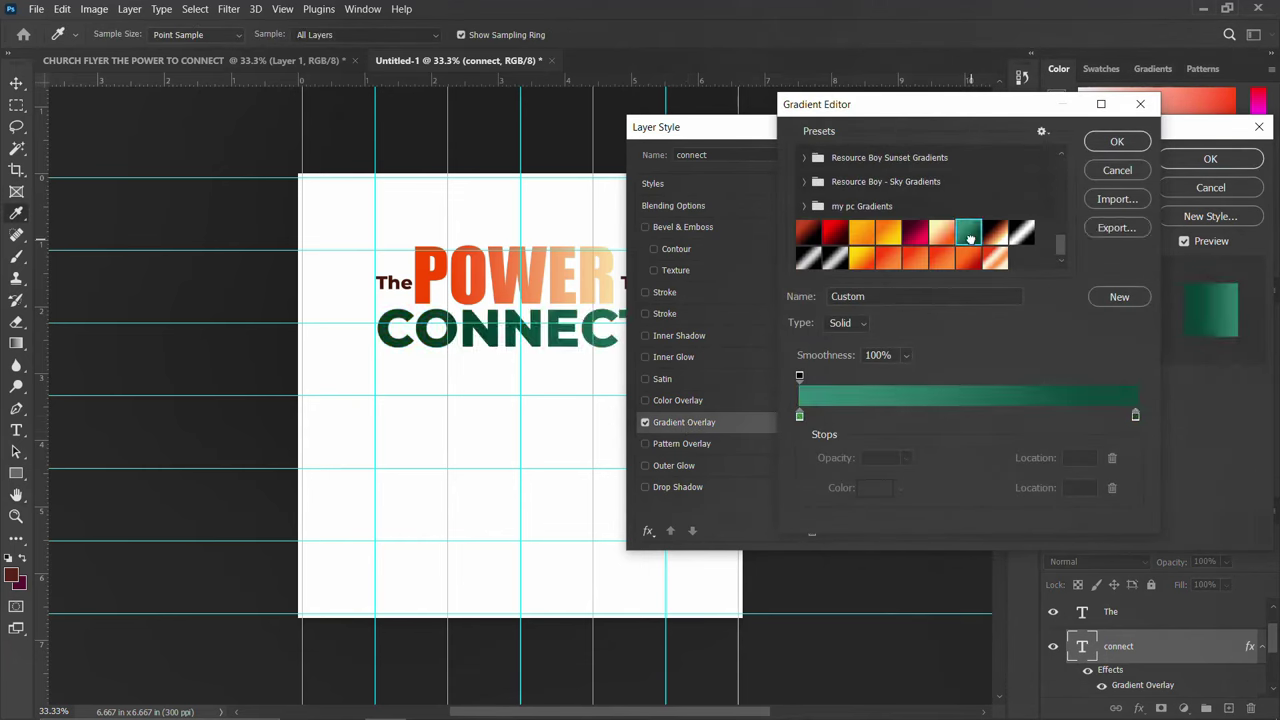
{"action": "left_click", "coordinate": [1118, 142]}
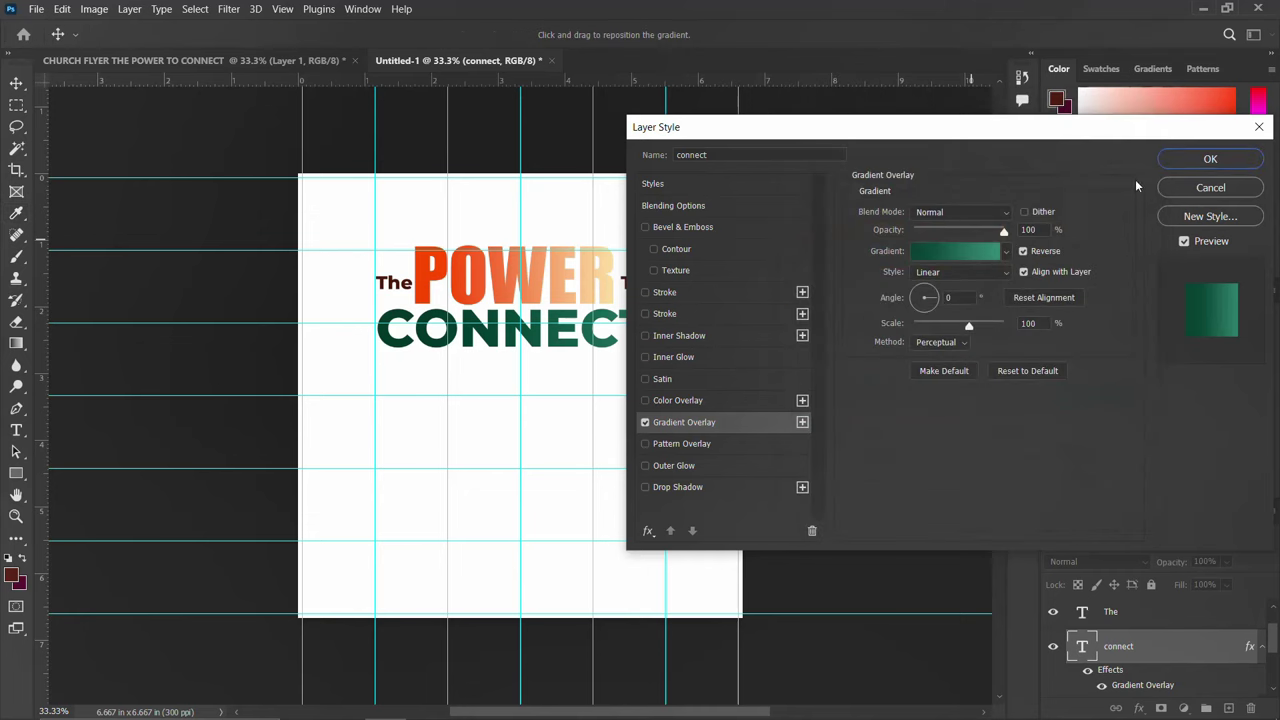
{"action": "left_click", "coordinate": [1210, 160]}
Colour the word The dark green 003a2b
{"action": "key", "text": "alt+bracketright"}
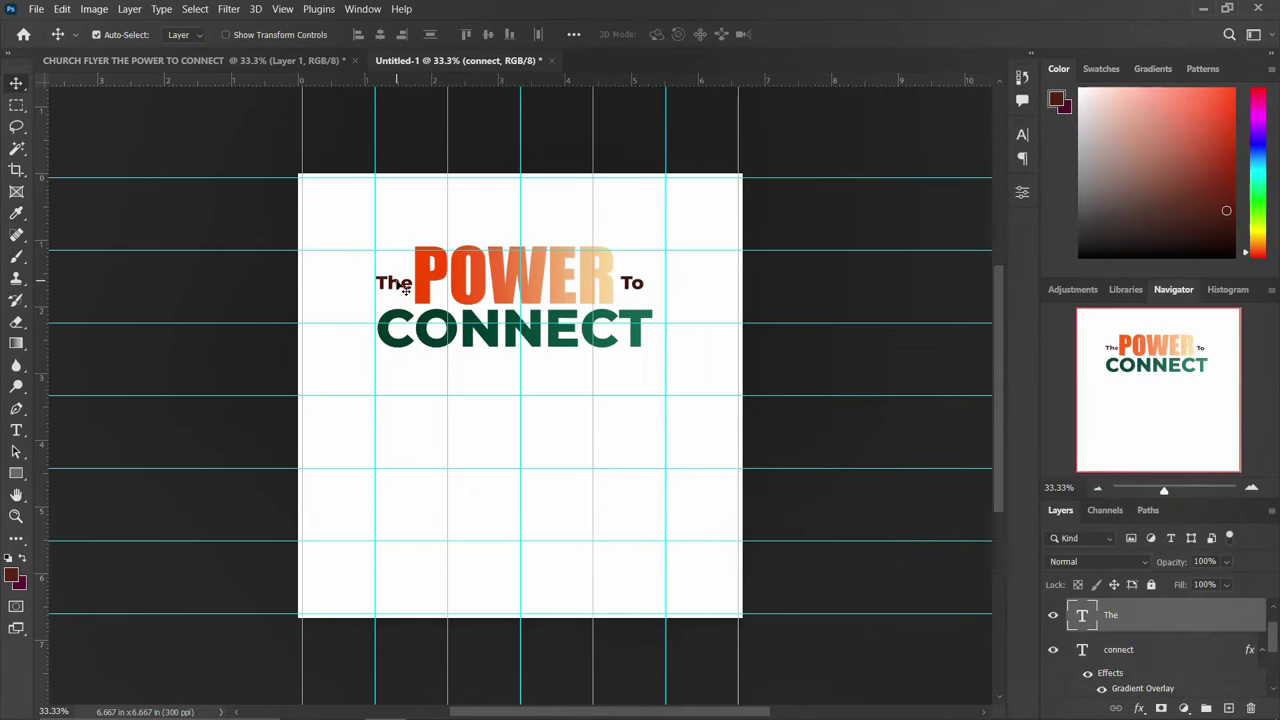
{"action": "left_click", "coordinate": [1022, 136]}
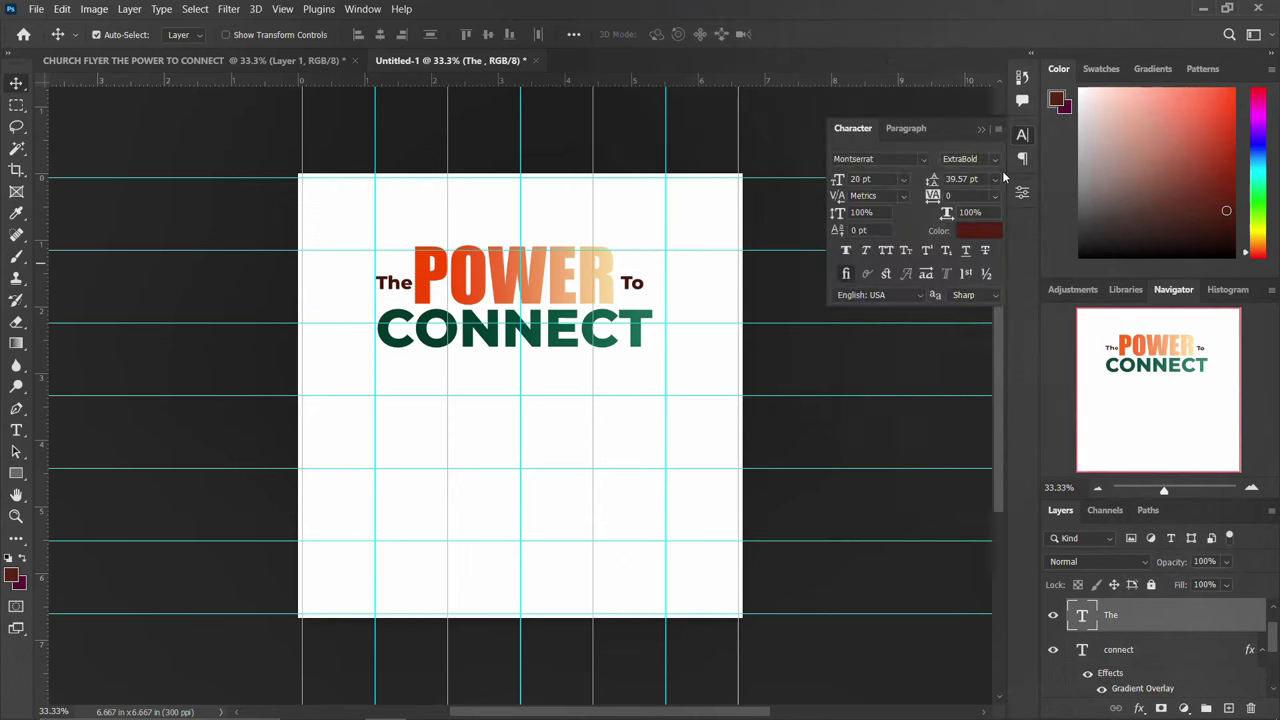
{"action": "left_click", "coordinate": [975, 231]}
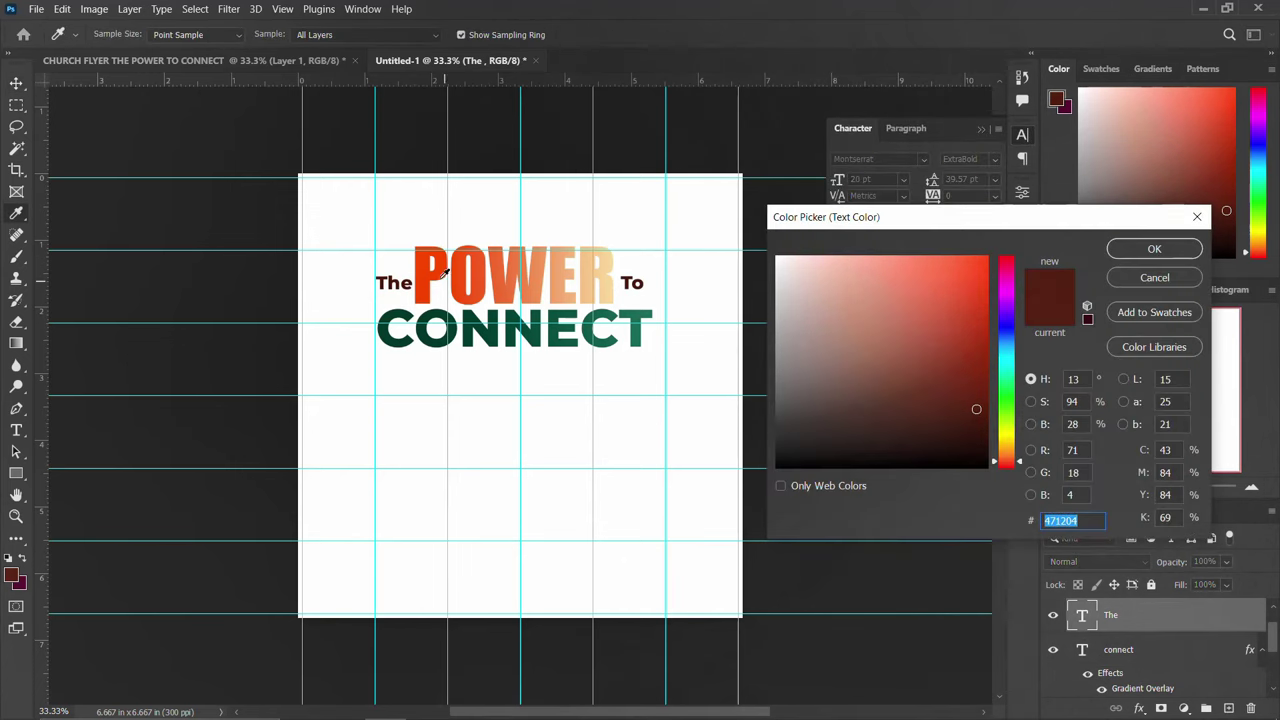
{"action": "left_click", "coordinate": [404, 308]}
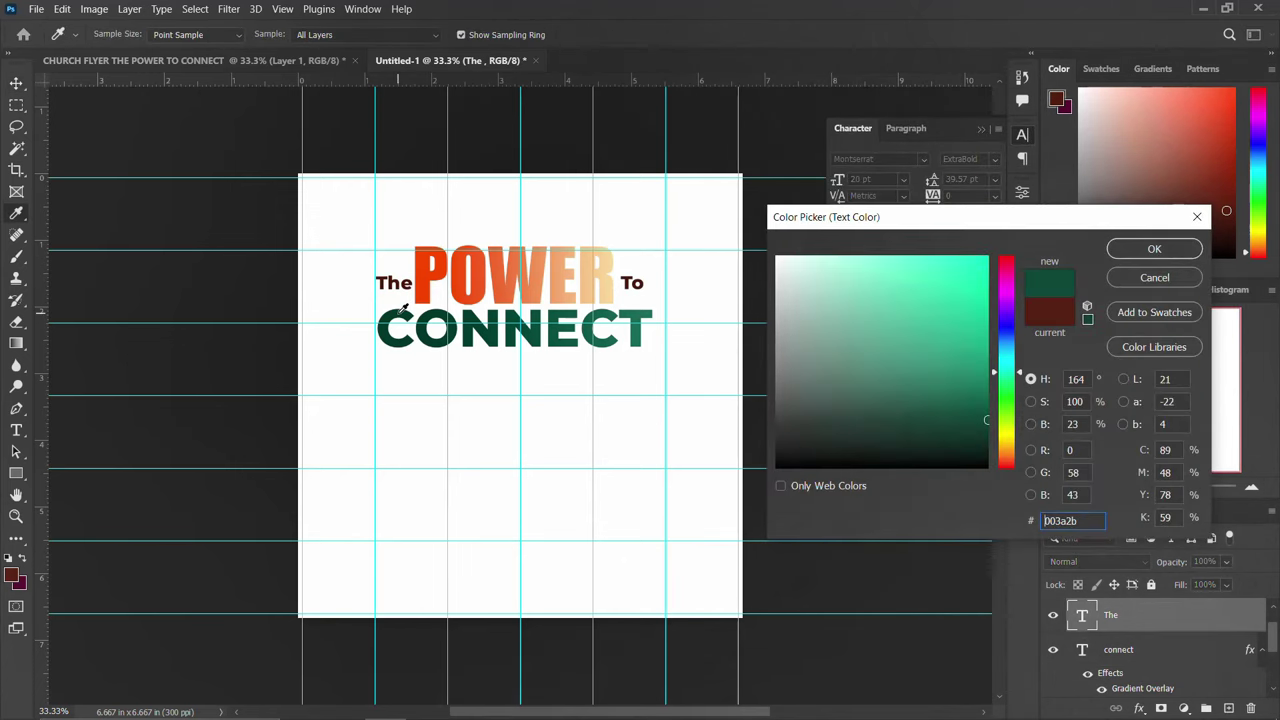
{"action": "left_click", "coordinate": [1154, 247]}
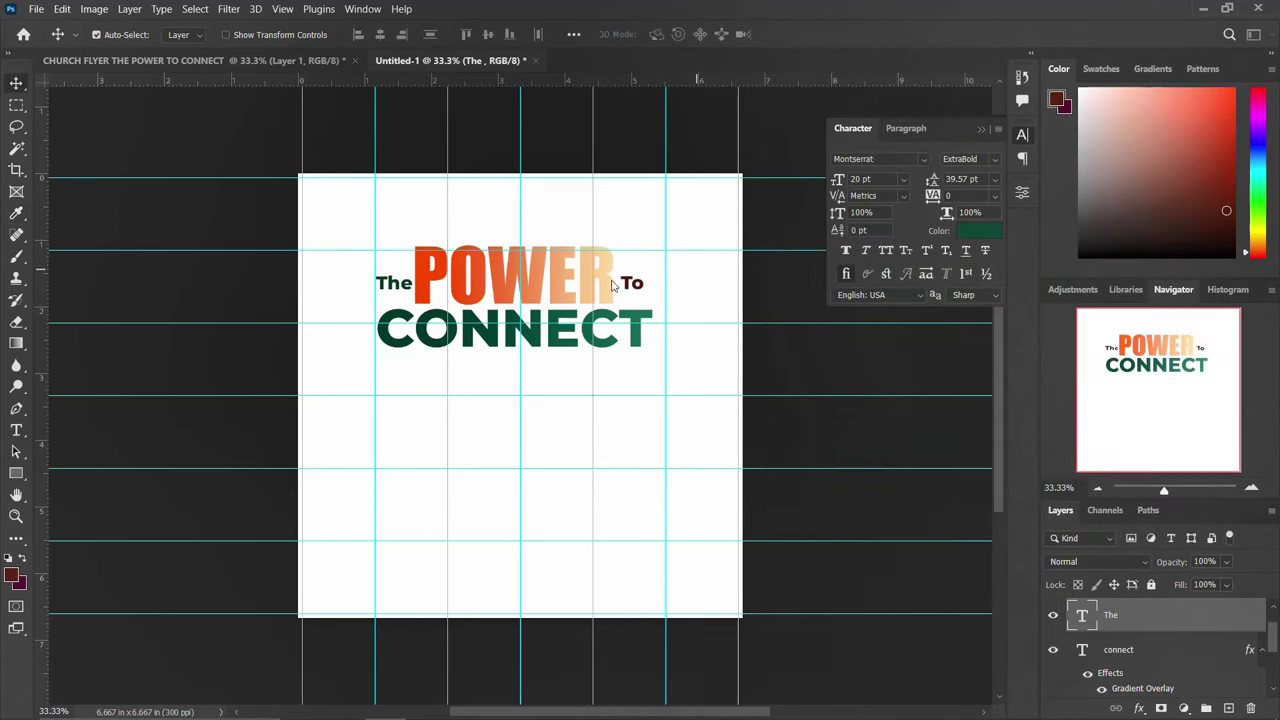
Colour the word To with dark green sampled from CONNECT
{"action": "left_click", "coordinate": [632, 284]}
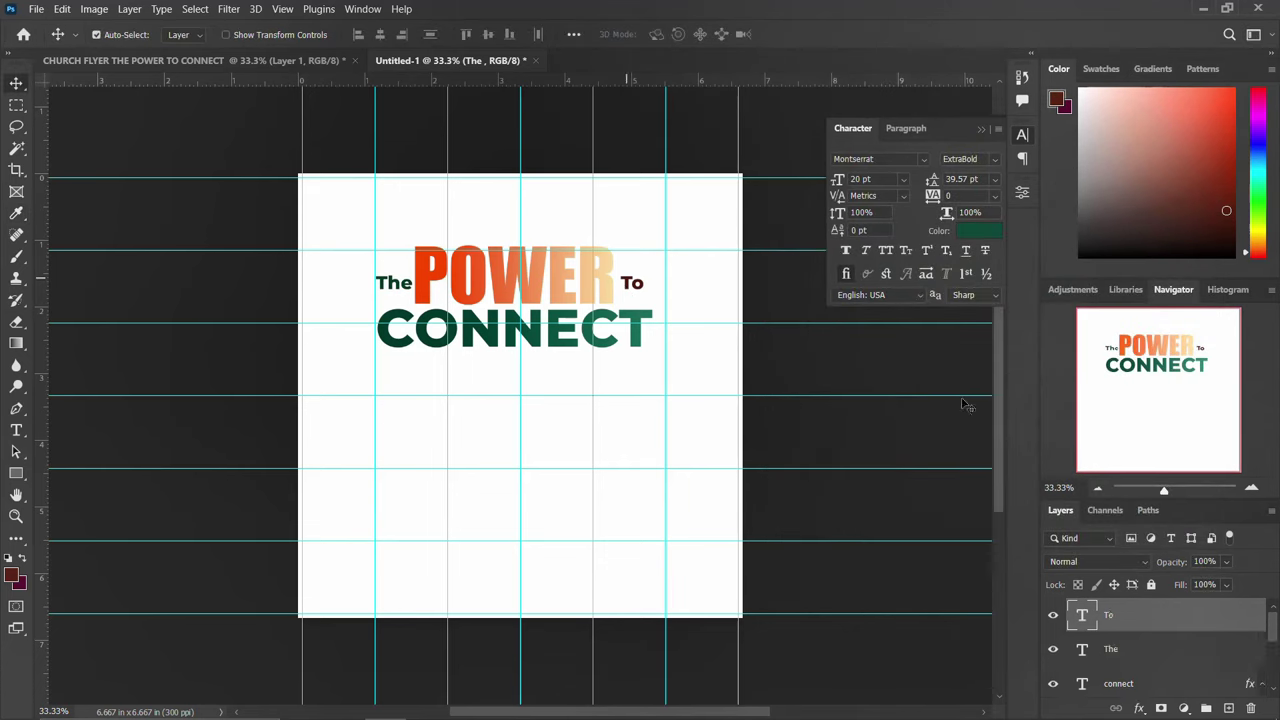
{"action": "left_click", "coordinate": [981, 232]}
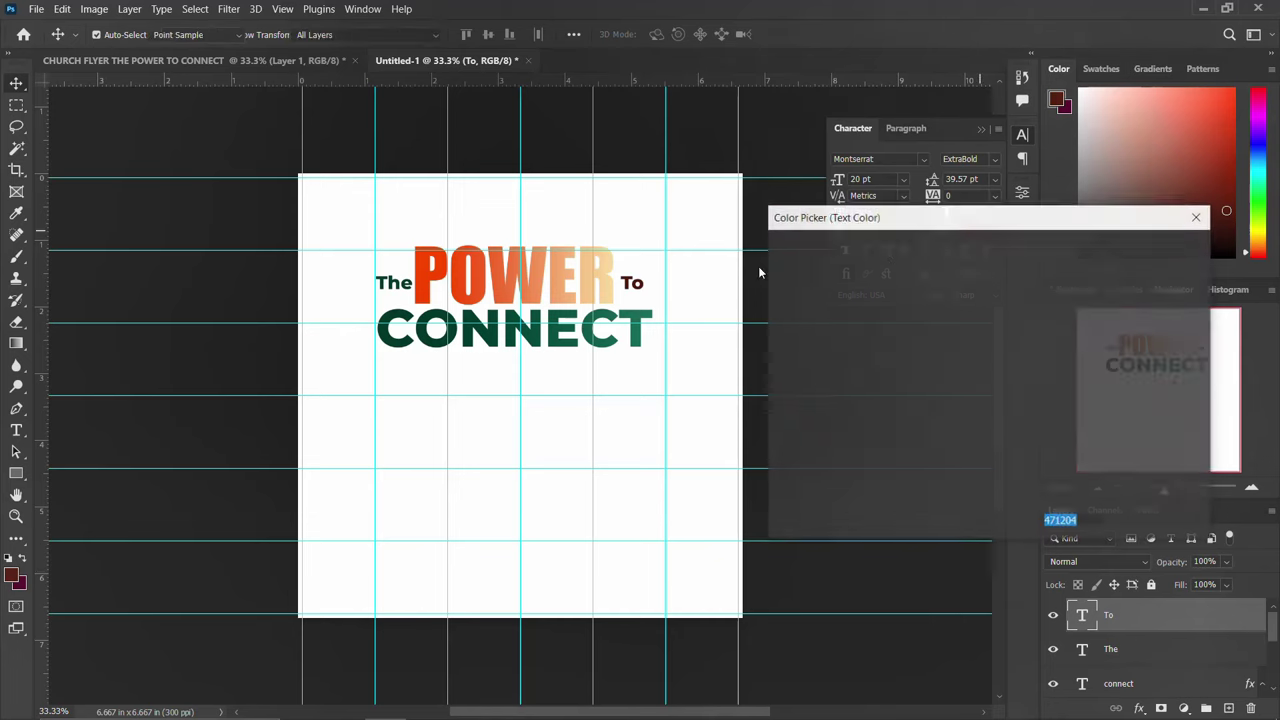
{"action": "left_click", "coordinate": [598, 268]}
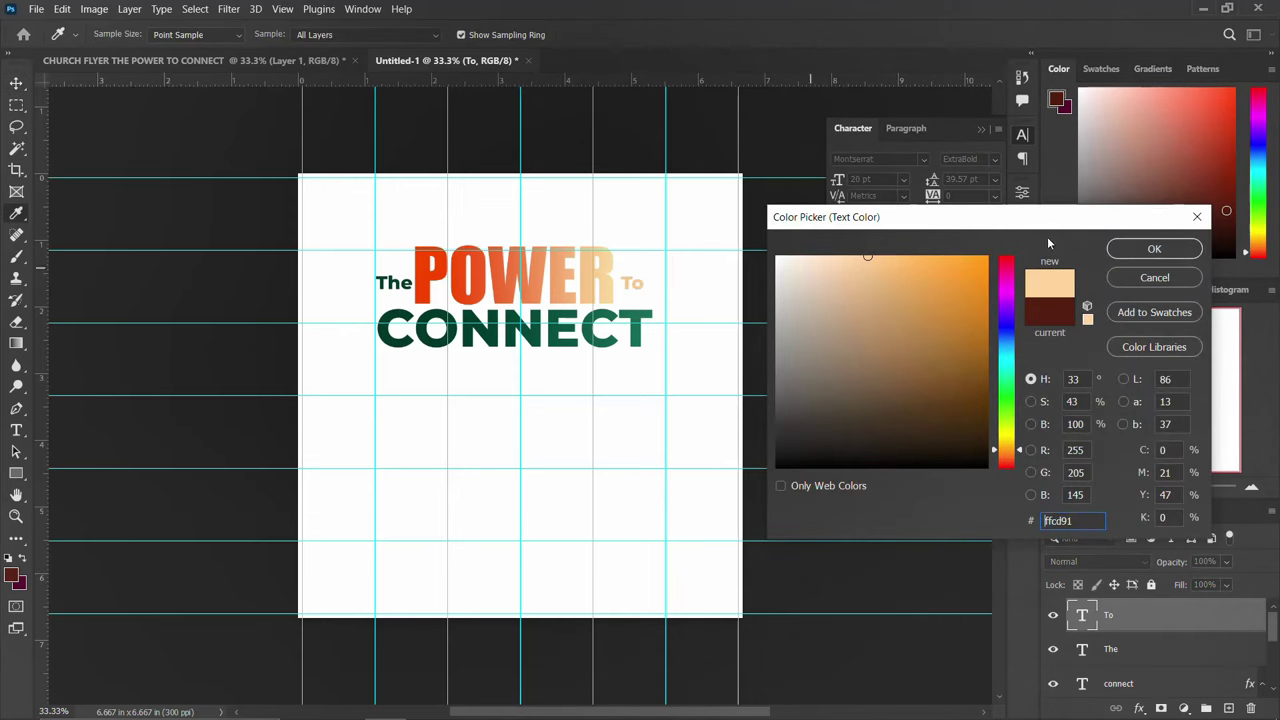
{"action": "left_click", "coordinate": [647, 316]}
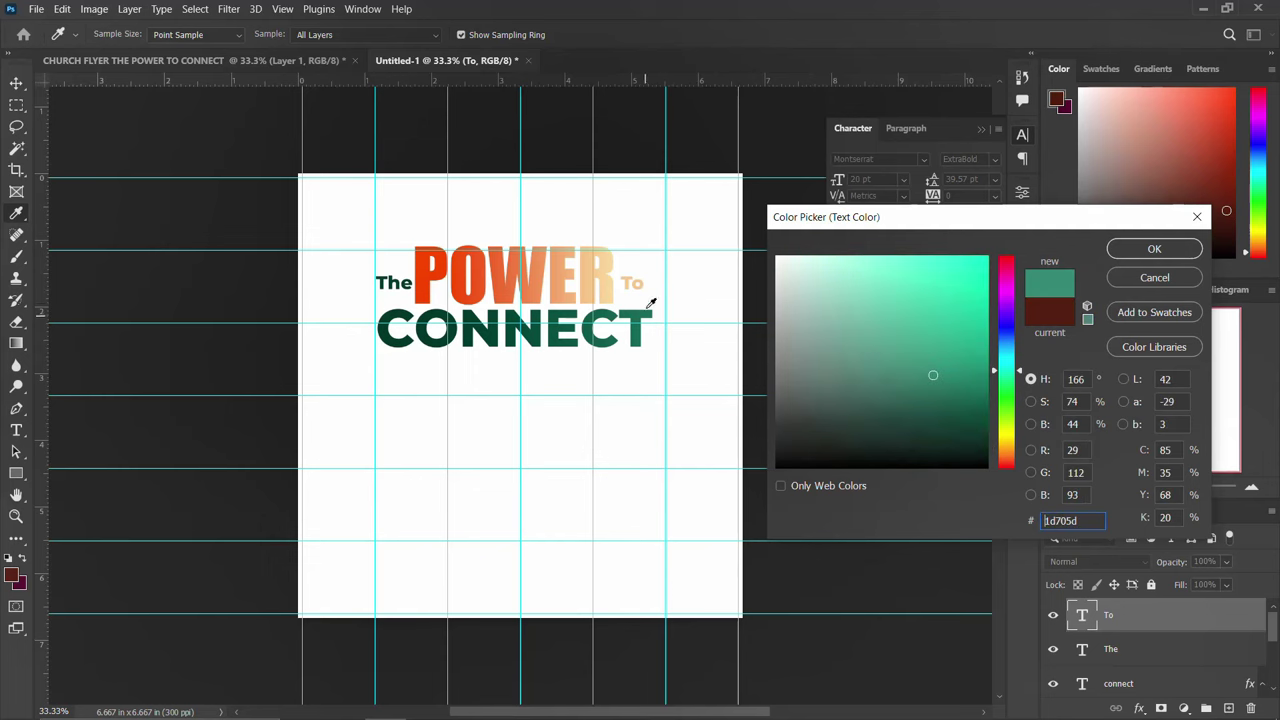
{"action": "left_click", "coordinate": [1152, 249]}
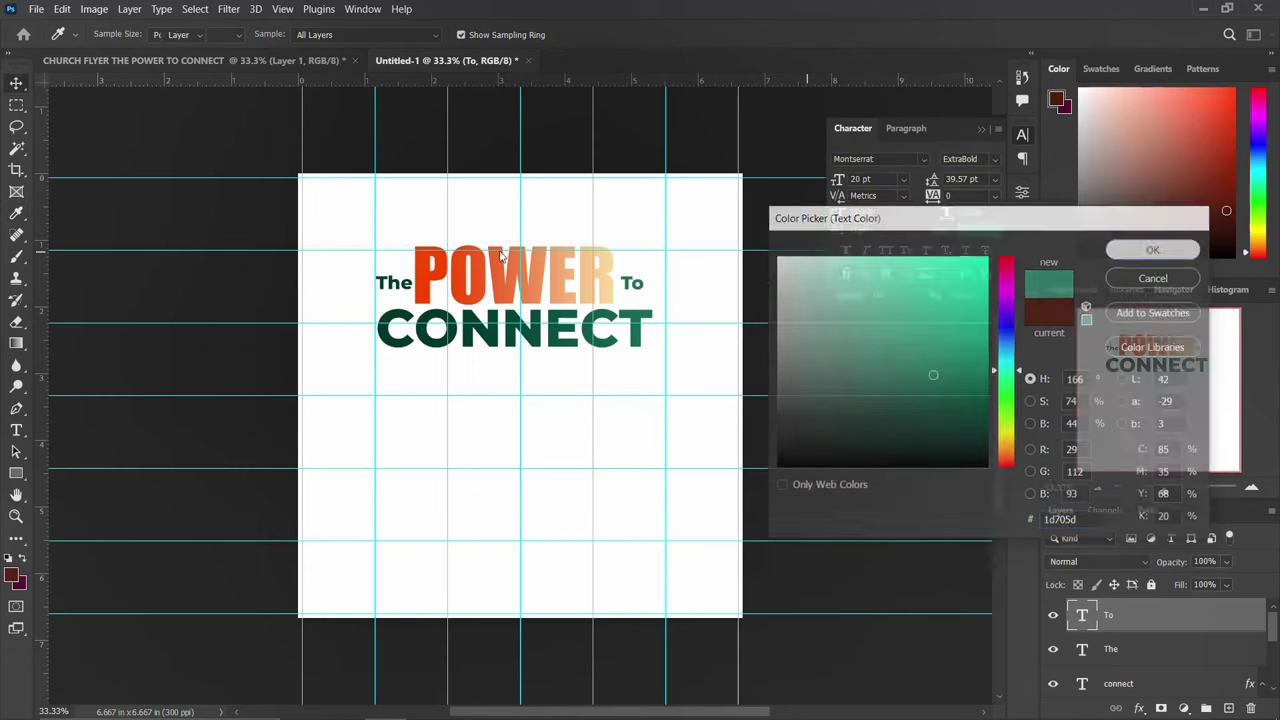
Recolour The with light peach sampled from POWER
{"action": "left_click", "coordinate": [978, 231]}
{"action": "left_click", "coordinate": [602, 264]}
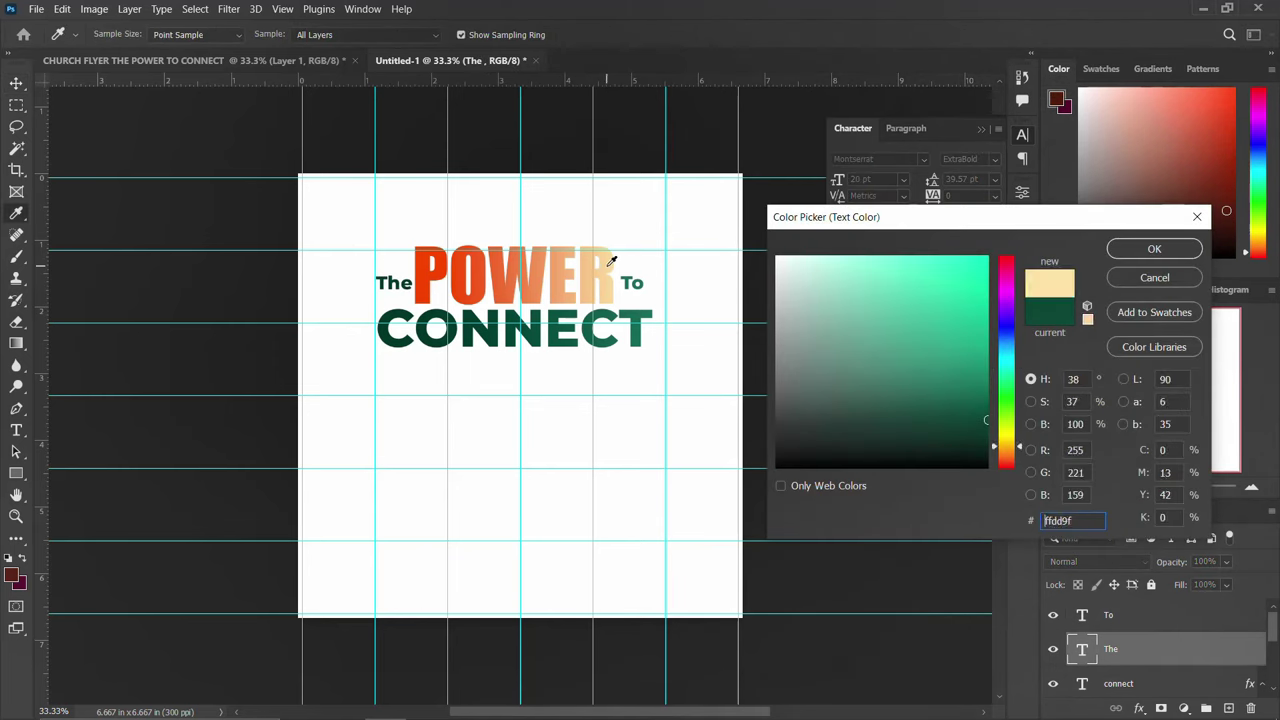
{"action": "left_click", "coordinate": [1122, 254]}
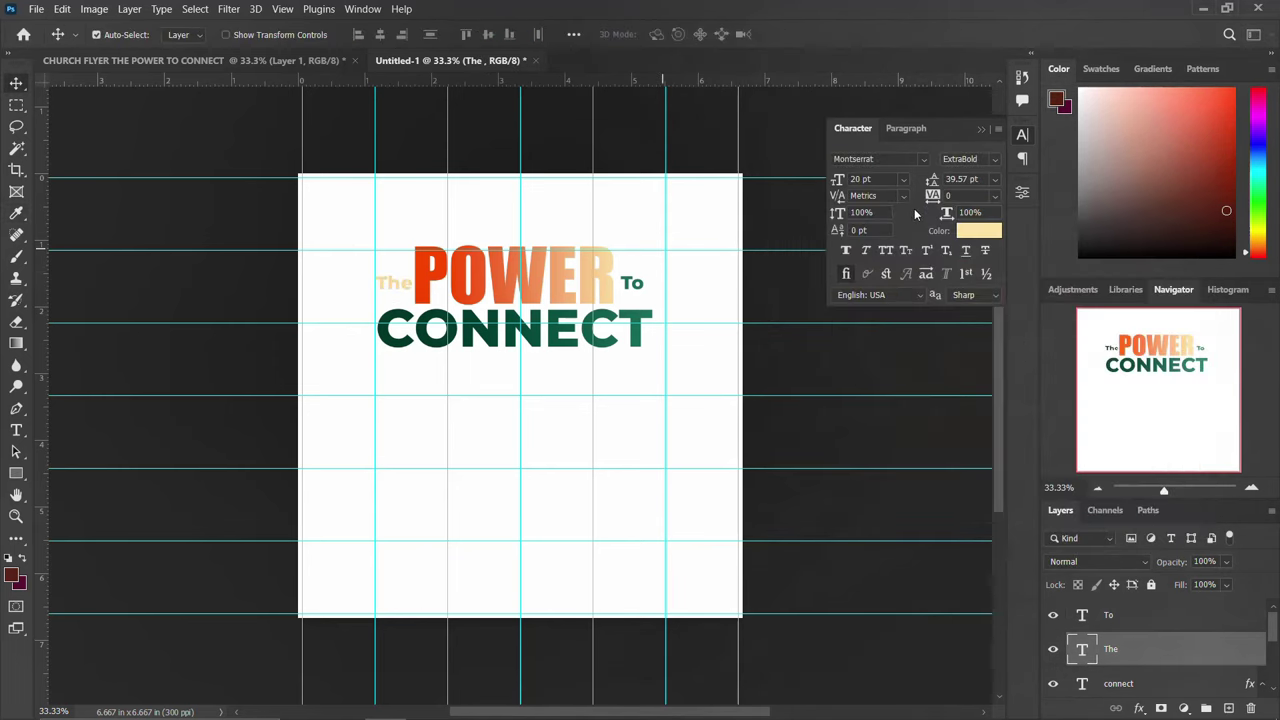
{"action": "left_click", "coordinate": [1021, 137]}
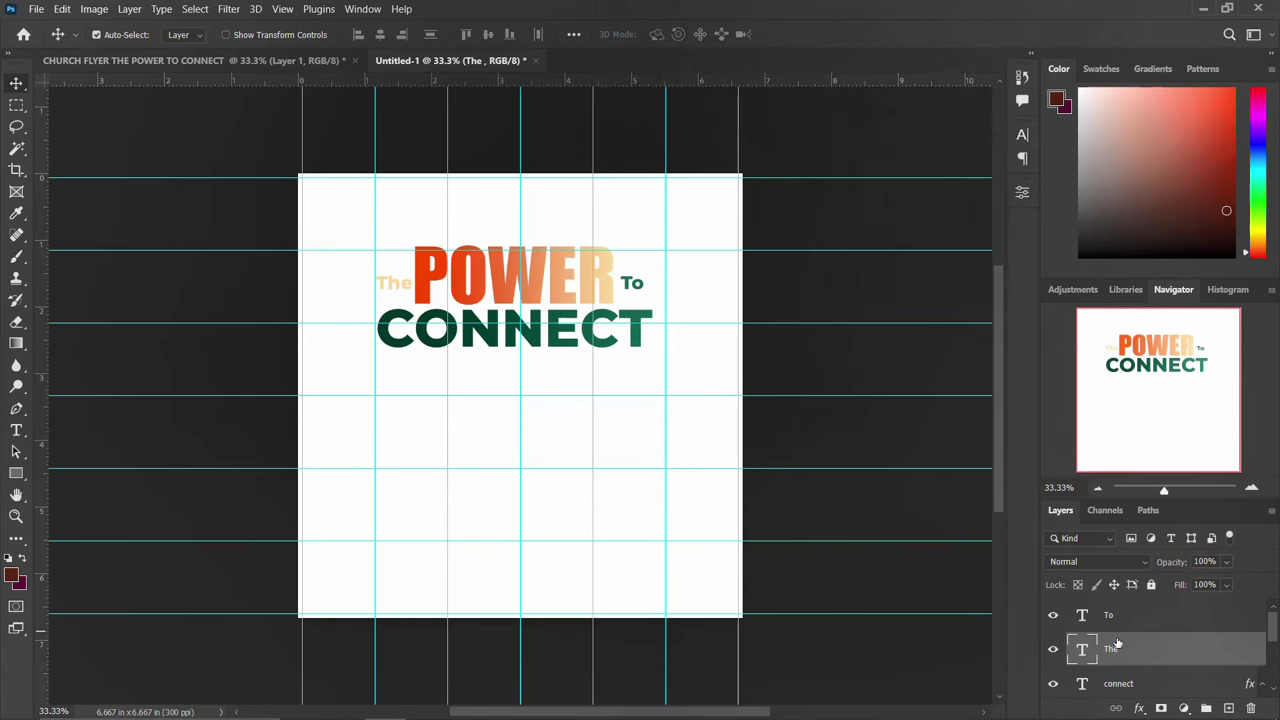
Draw a long dark red rectangle bar beneath CONNECT
{"action": "left_click", "coordinate": [16, 474]}
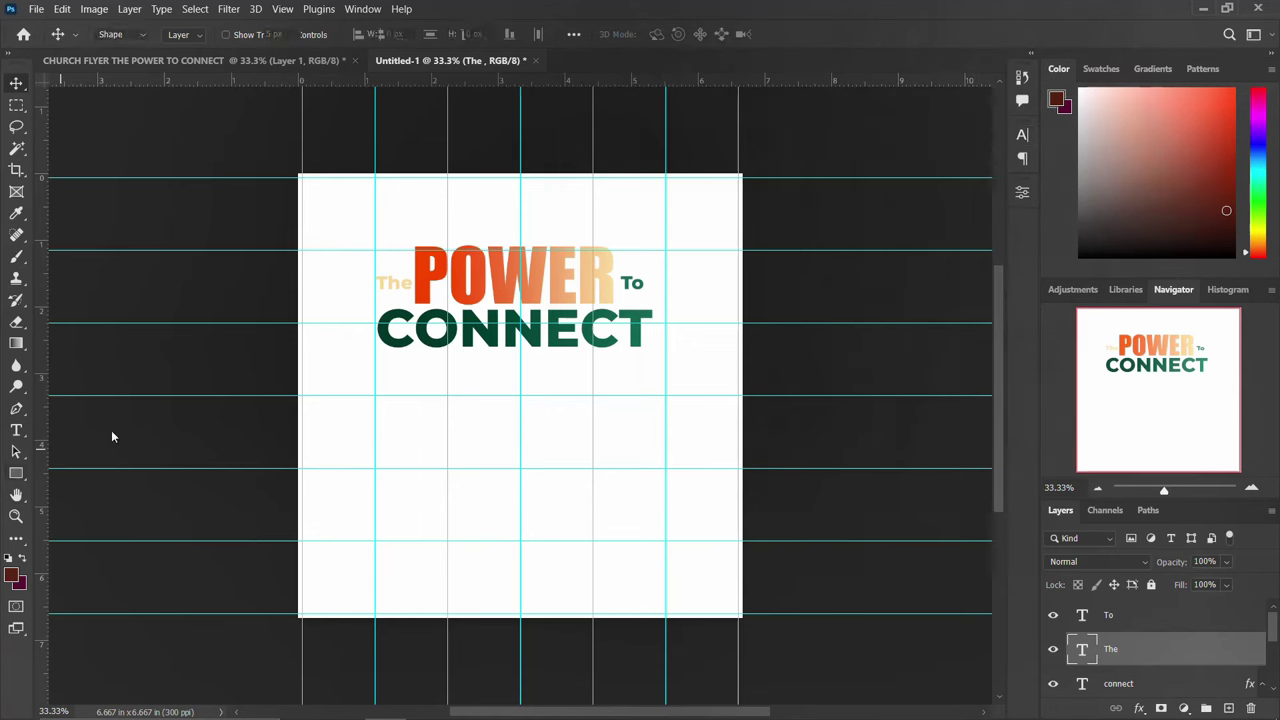
{"action": "left_click_drag", "start_coordinate": [378, 352], "coordinate": [665, 376]}
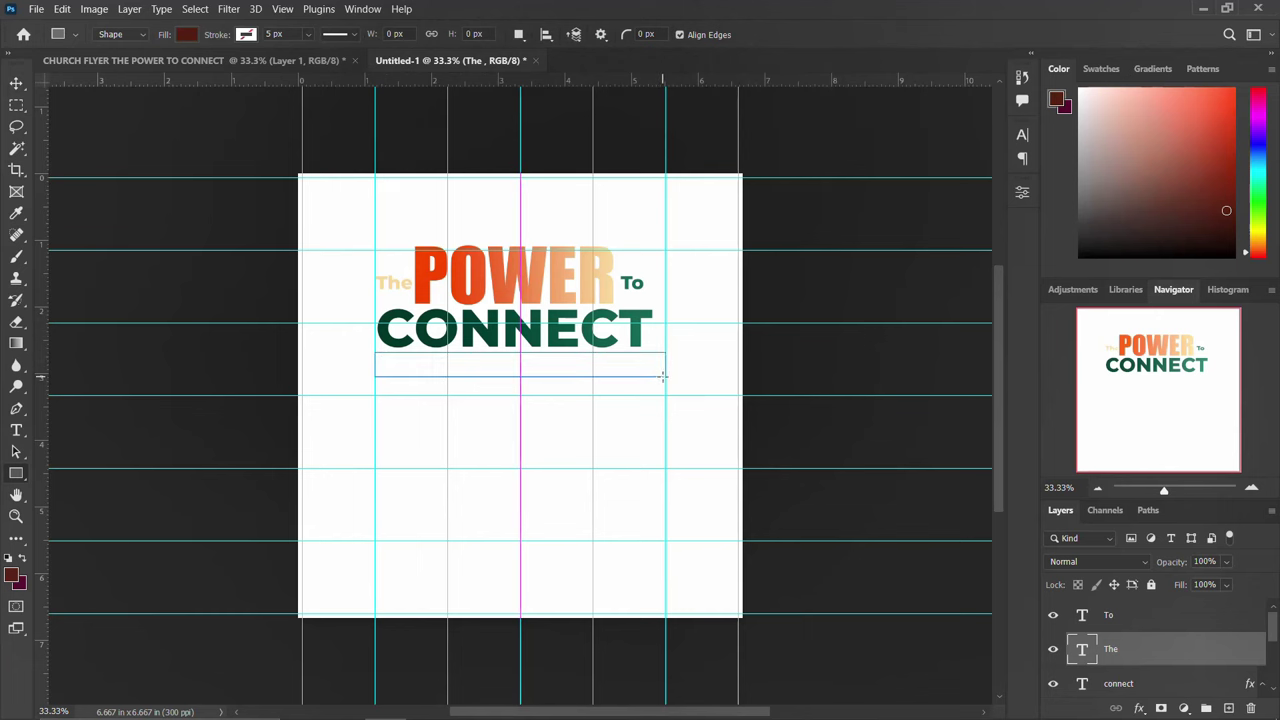
{"action": "left_click", "coordinate": [1022, 189]}
{"action": "left_click", "coordinate": [16, 84]}
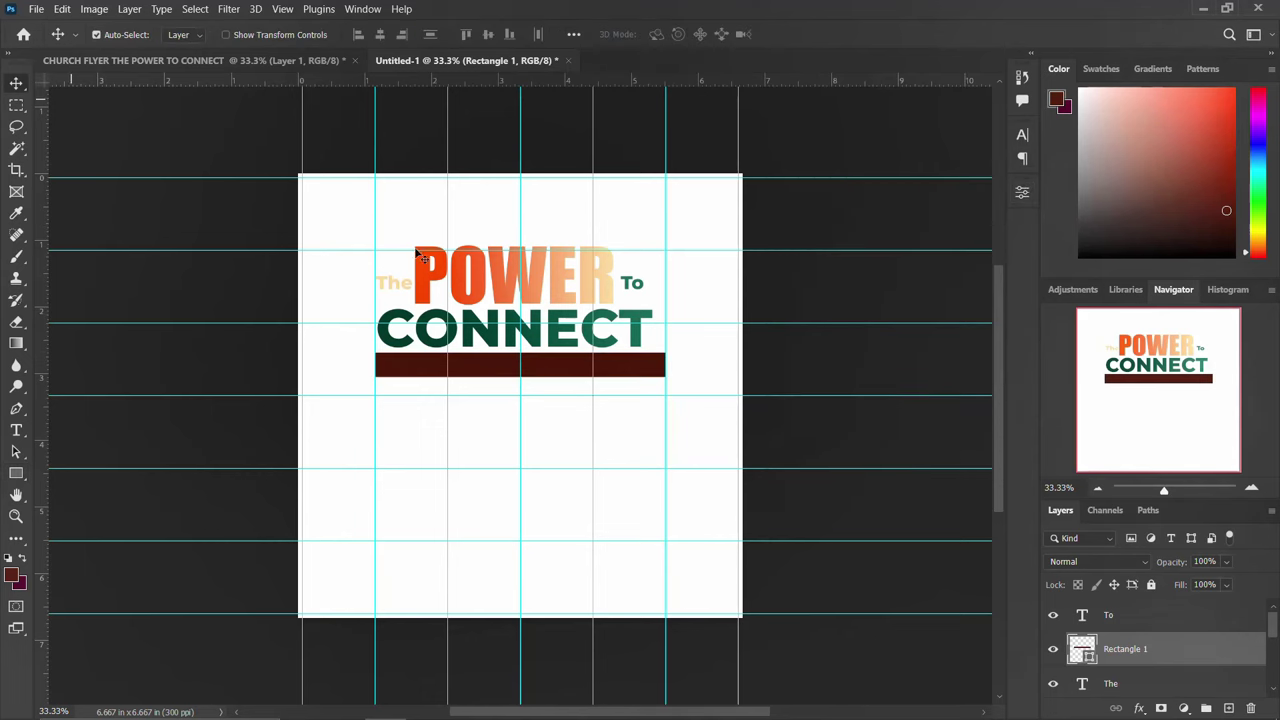
Skew the bar into a slanted parallelogram by dragging its corners
{"action": "key", "text": "ctrl+t"}
{"action": "right_click", "coordinate": [494, 366]}
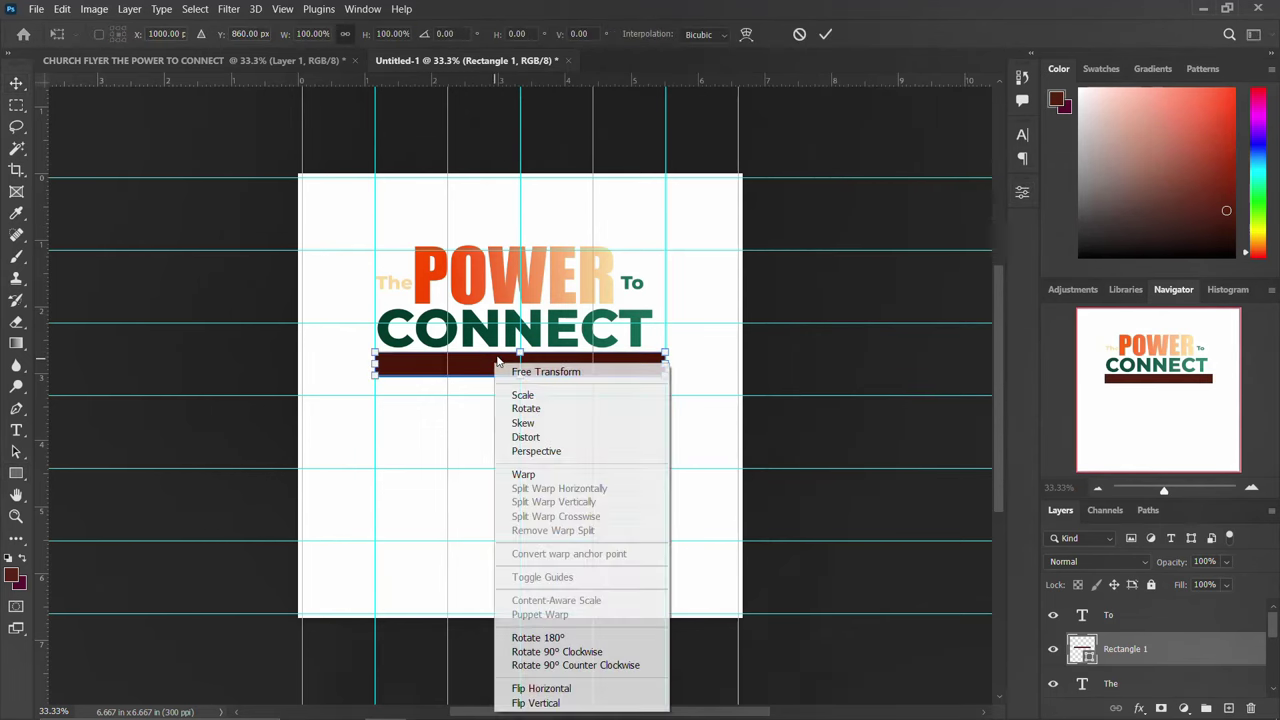
{"action": "left_click", "coordinate": [533, 425]}
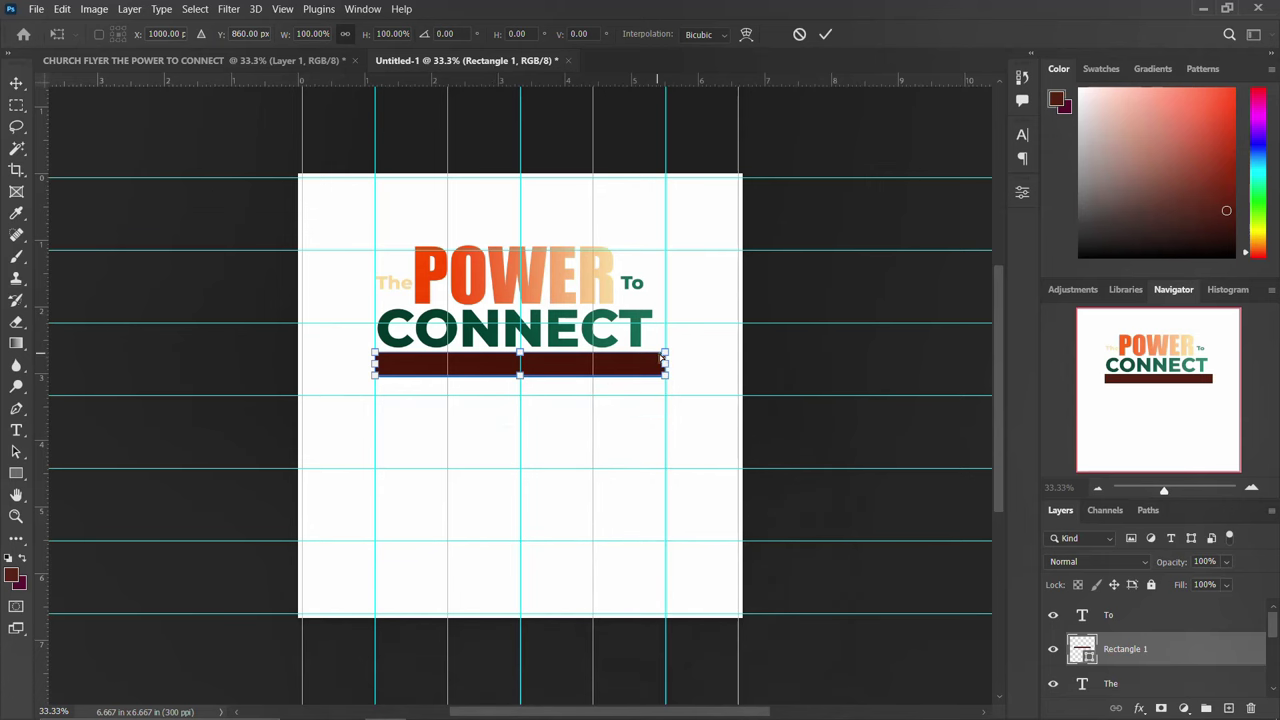
{"action": "left_click_drag", "start_coordinate": [663, 357], "coordinate": [679, 354]}
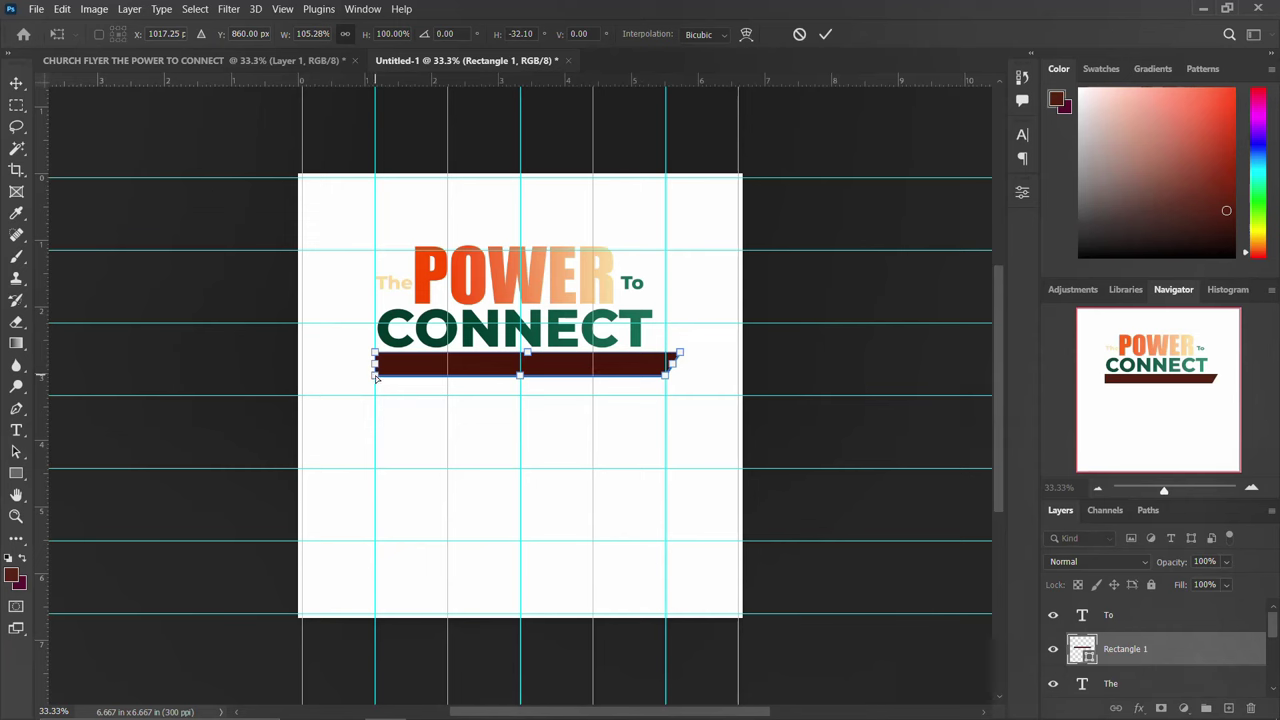
{"action": "left_click_drag", "start_coordinate": [376, 376], "coordinate": [366, 376]}
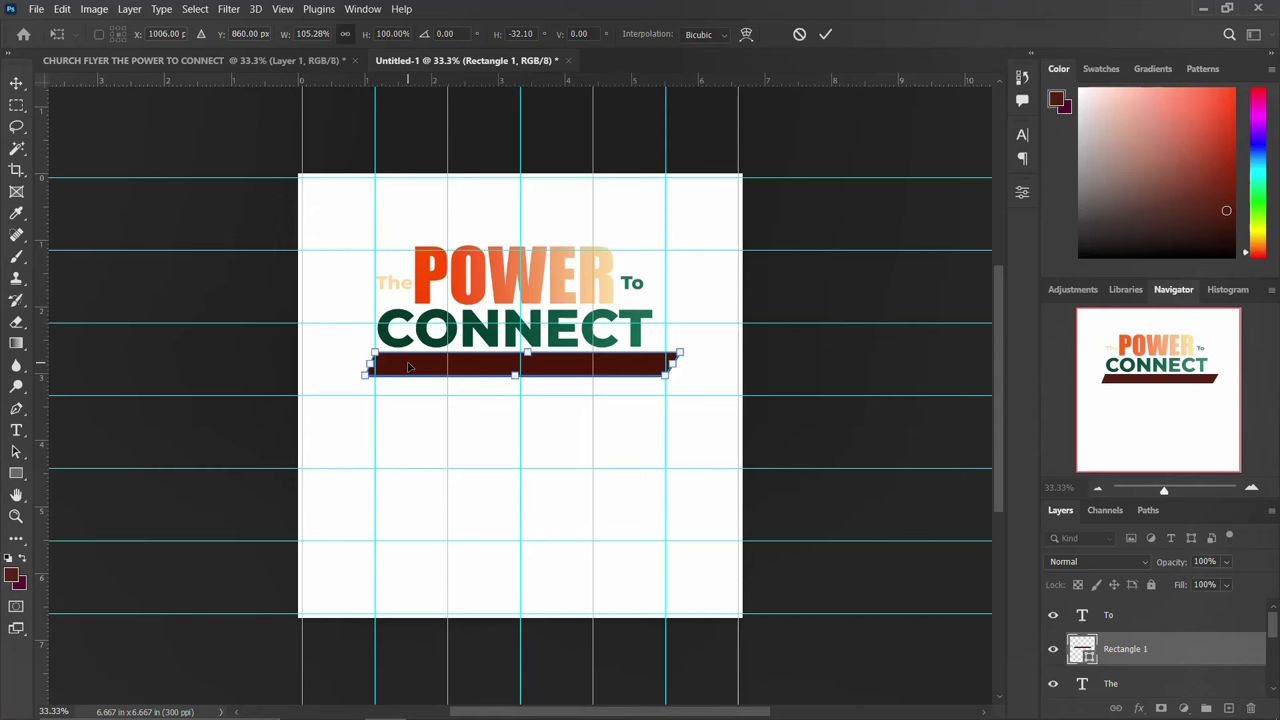
{"action": "key", "text": "Return"}
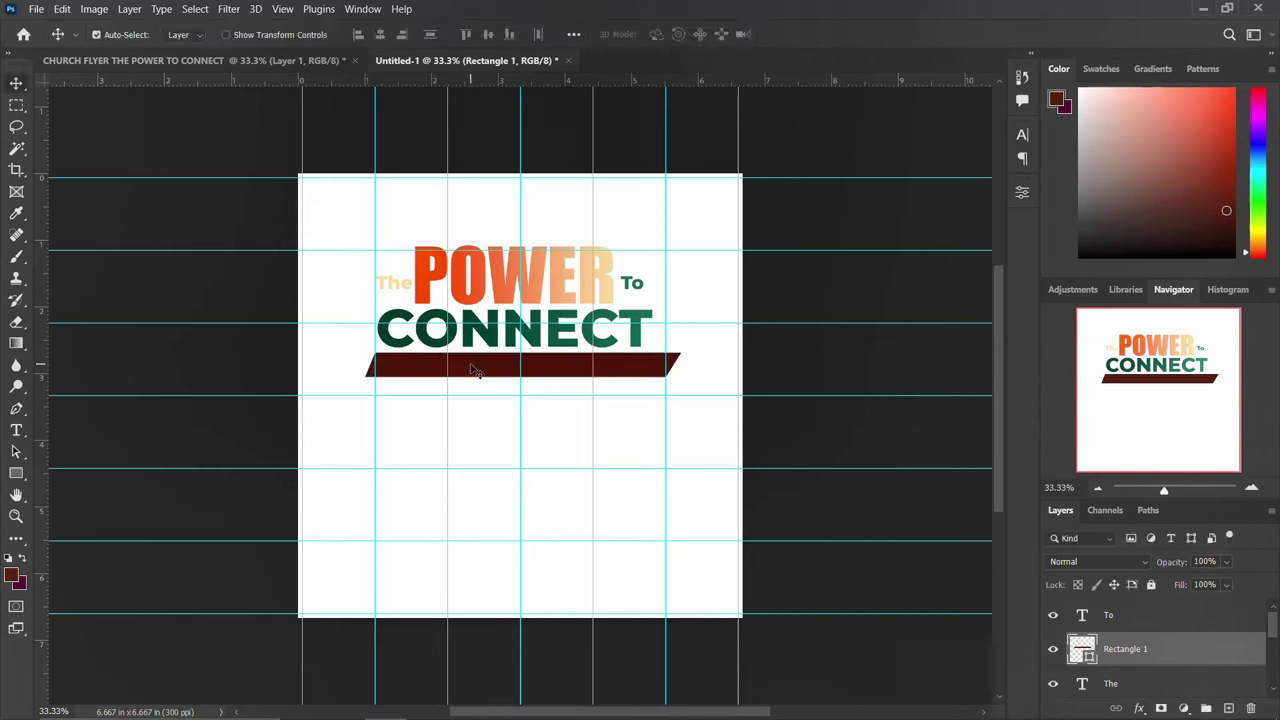
Copy 'from the connection room' from the notes and paste it as new text
{"action": "left_click", "coordinate": [551, 708]}
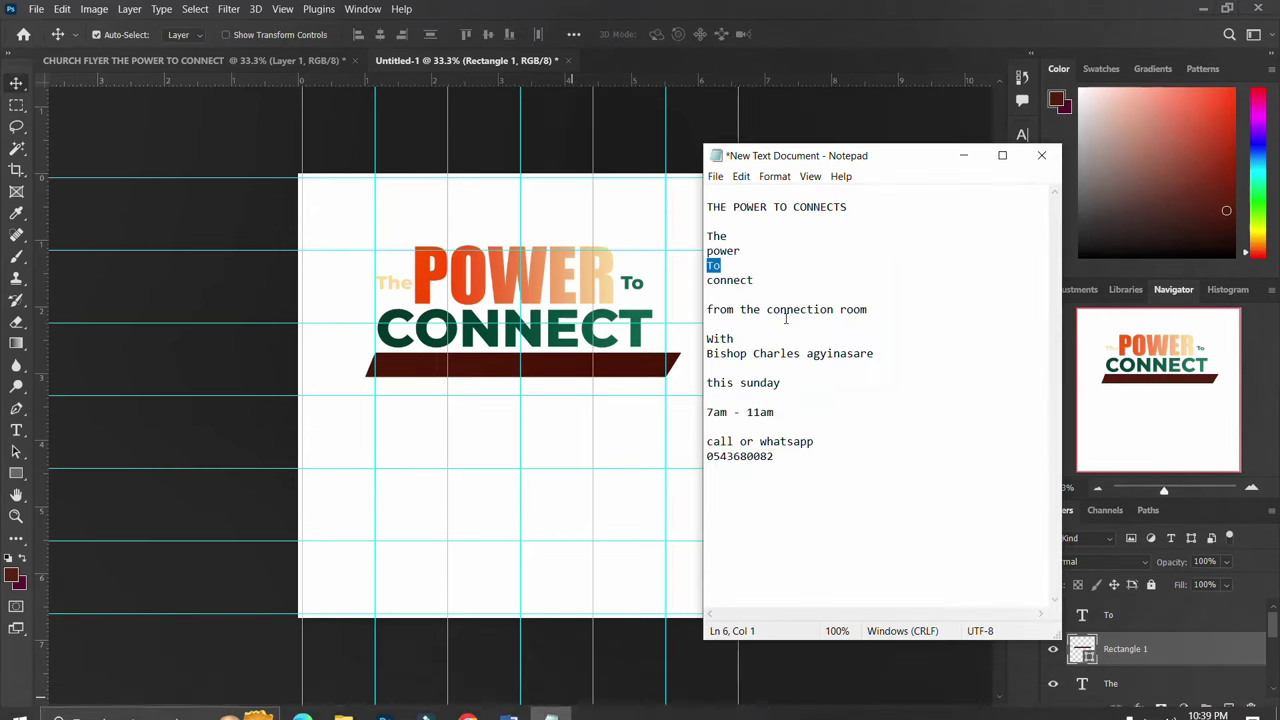
{"action": "left_click_drag", "start_coordinate": [877, 309], "coordinate": [685, 313]}
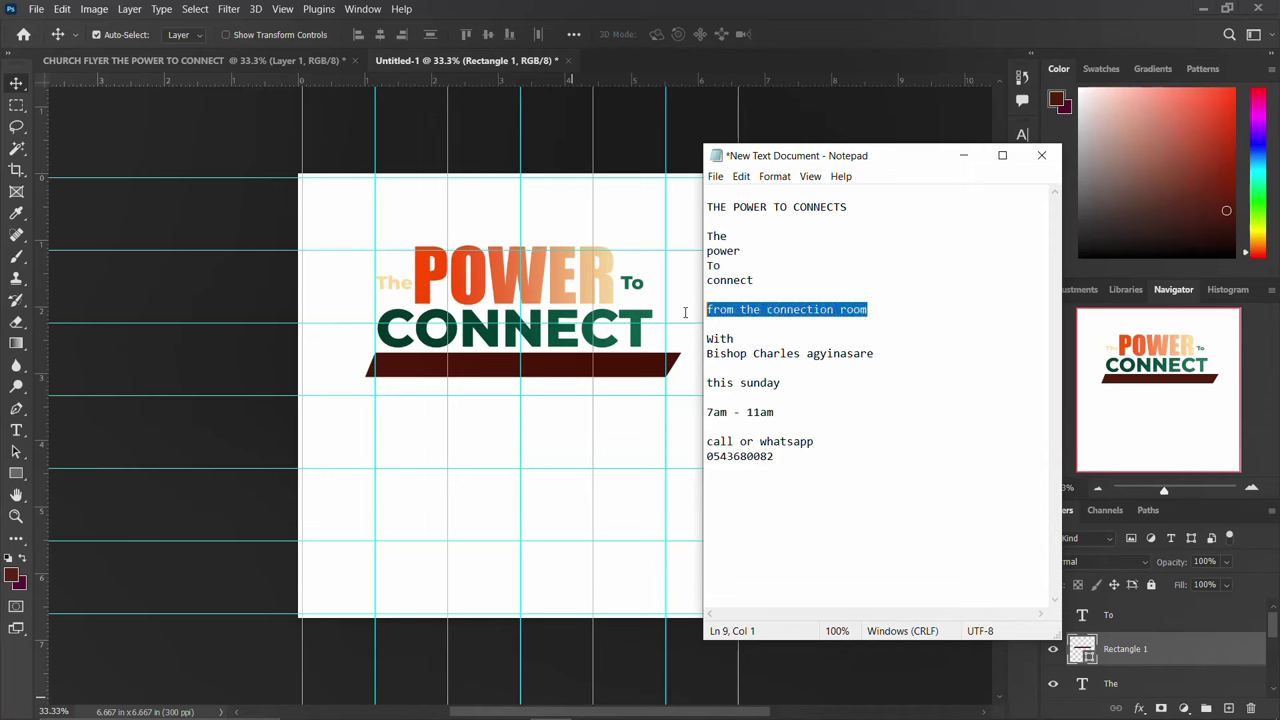
{"action": "left_click", "coordinate": [461, 387]}
{"action": "key", "text": "t"}
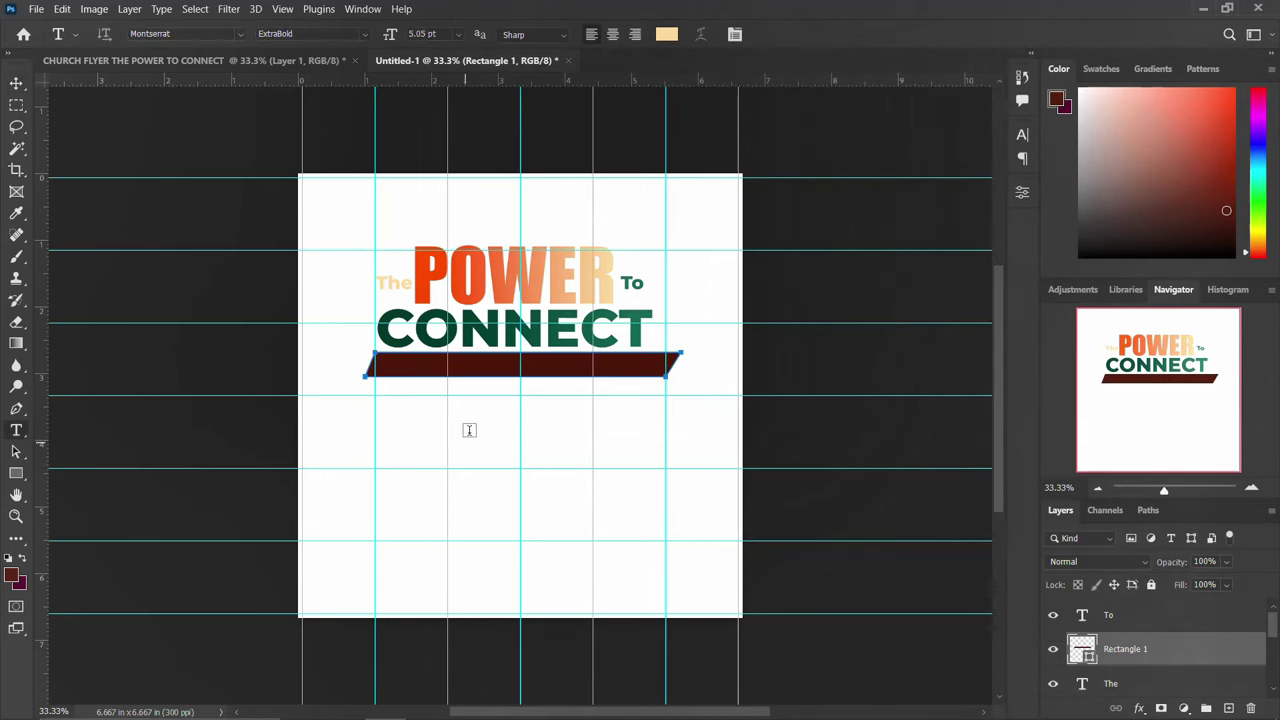
{"action": "left_click", "coordinate": [470, 429]}
{"action": "key", "text": "ctrl+v"}
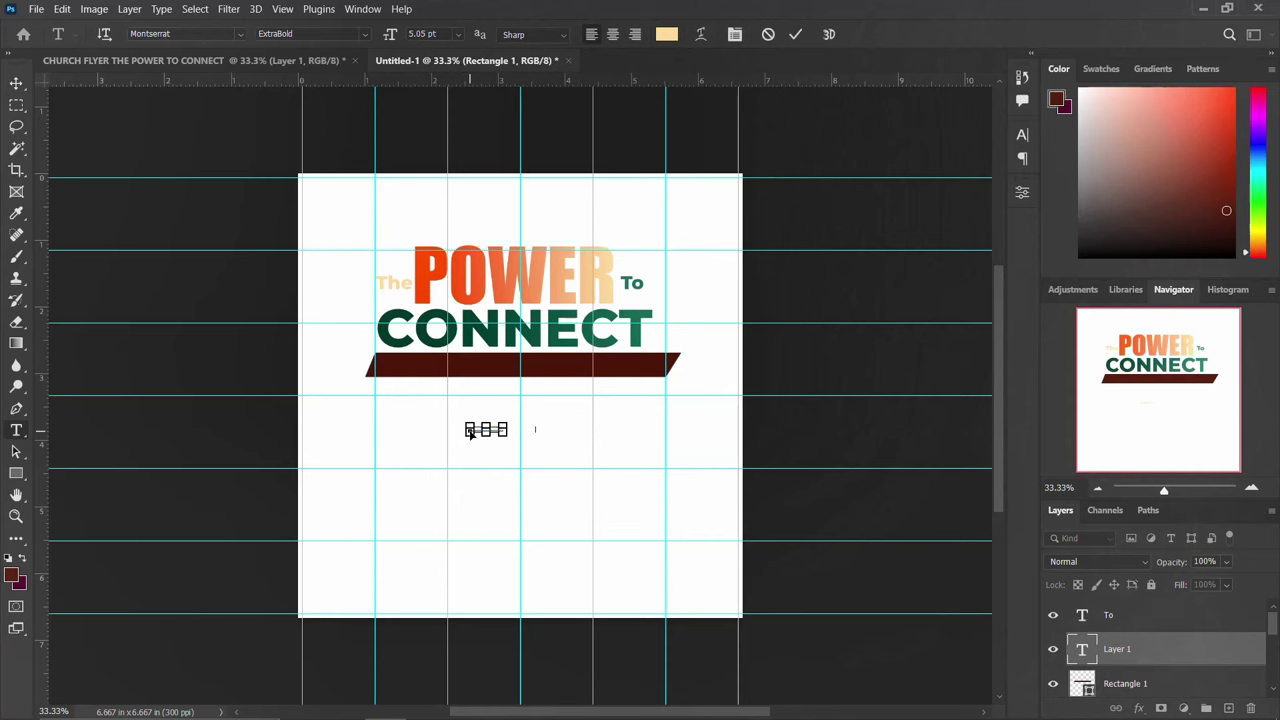
{"action": "key", "text": "ctrl+Return"}
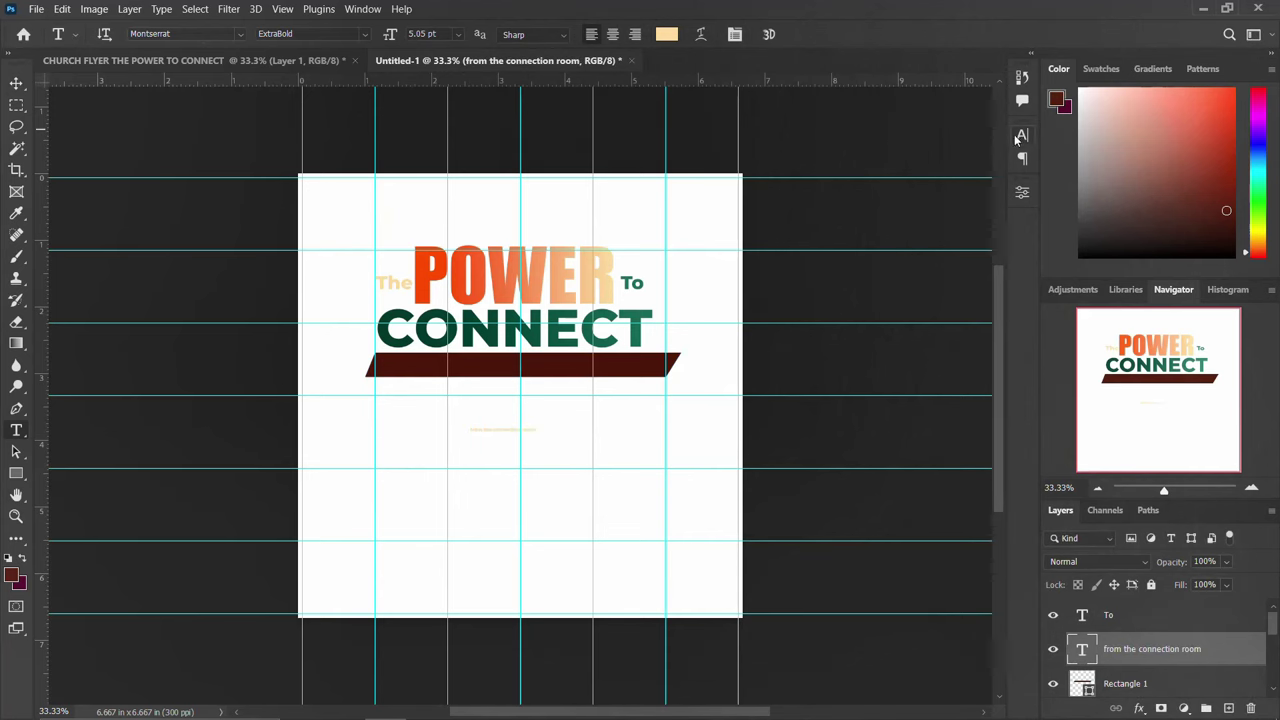
Set the caption to Montserrat SemiBold 20 pt and move it onto the bar
{"action": "left_click", "coordinate": [1022, 137]}
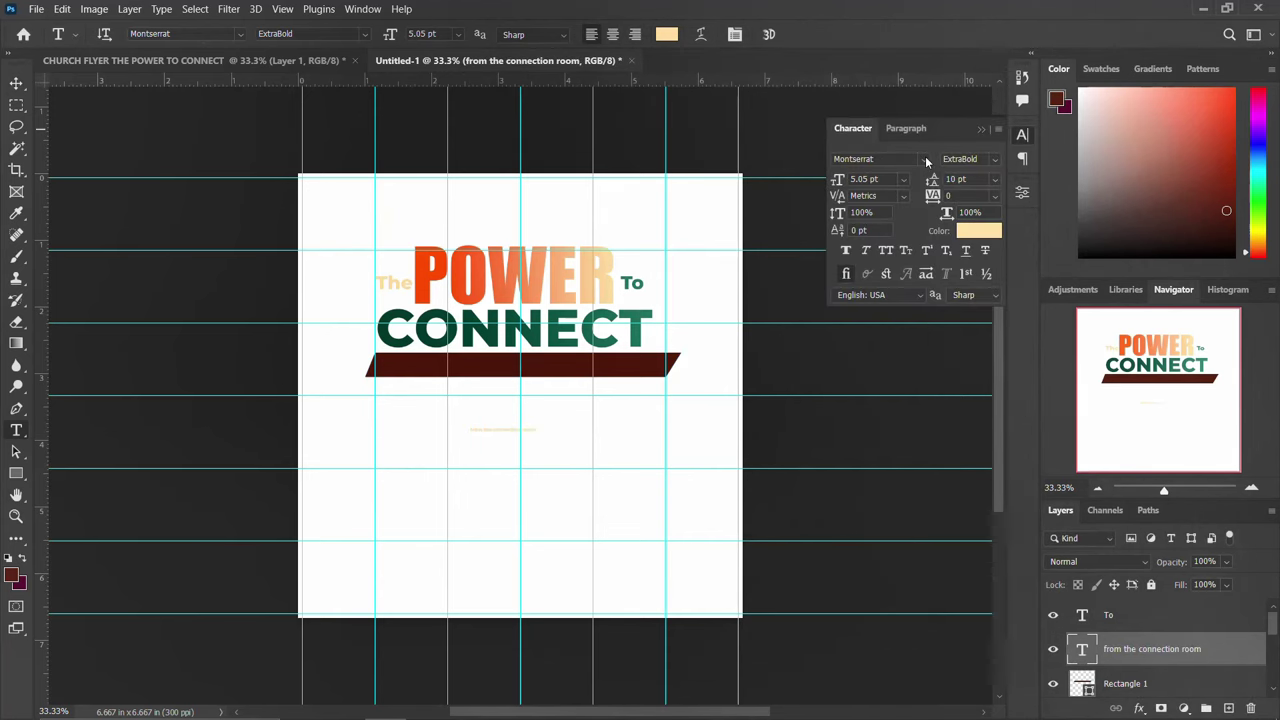
{"action": "left_click", "coordinate": [924, 159]}
{"action": "left_click", "coordinate": [926, 160]}
{"action": "left_click", "coordinate": [995, 160]}
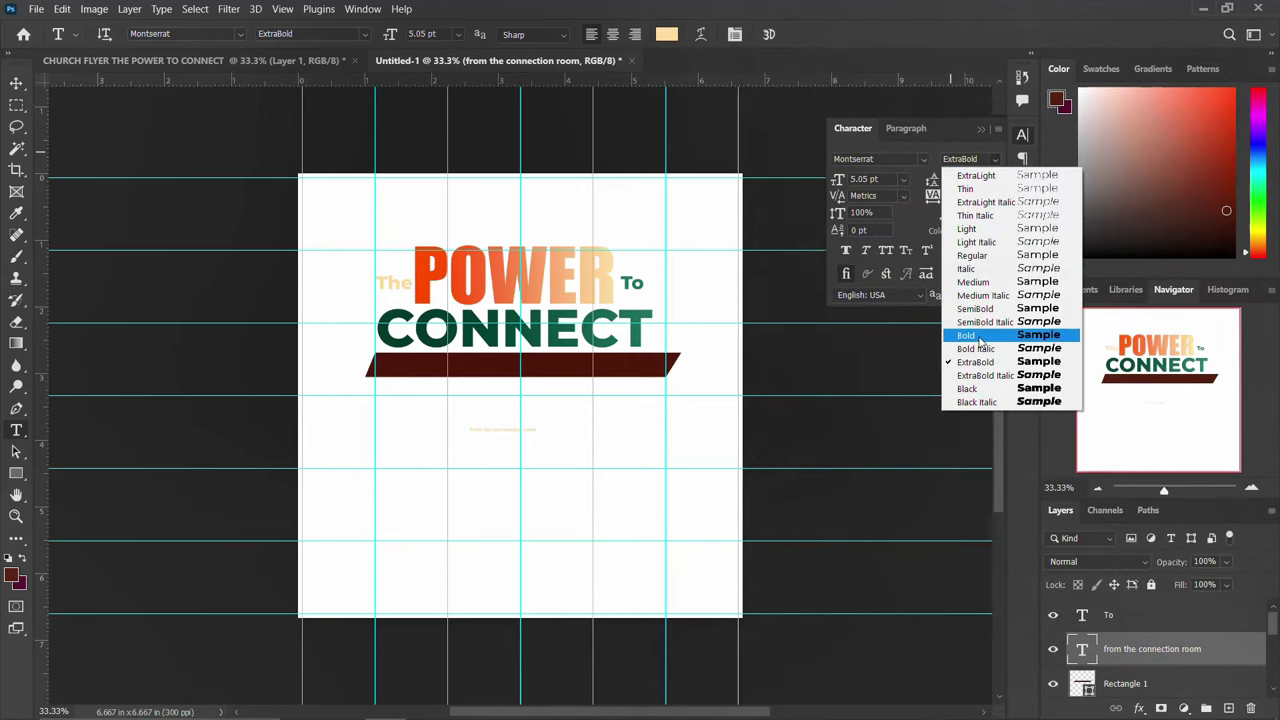
{"action": "left_click", "coordinate": [984, 309]}
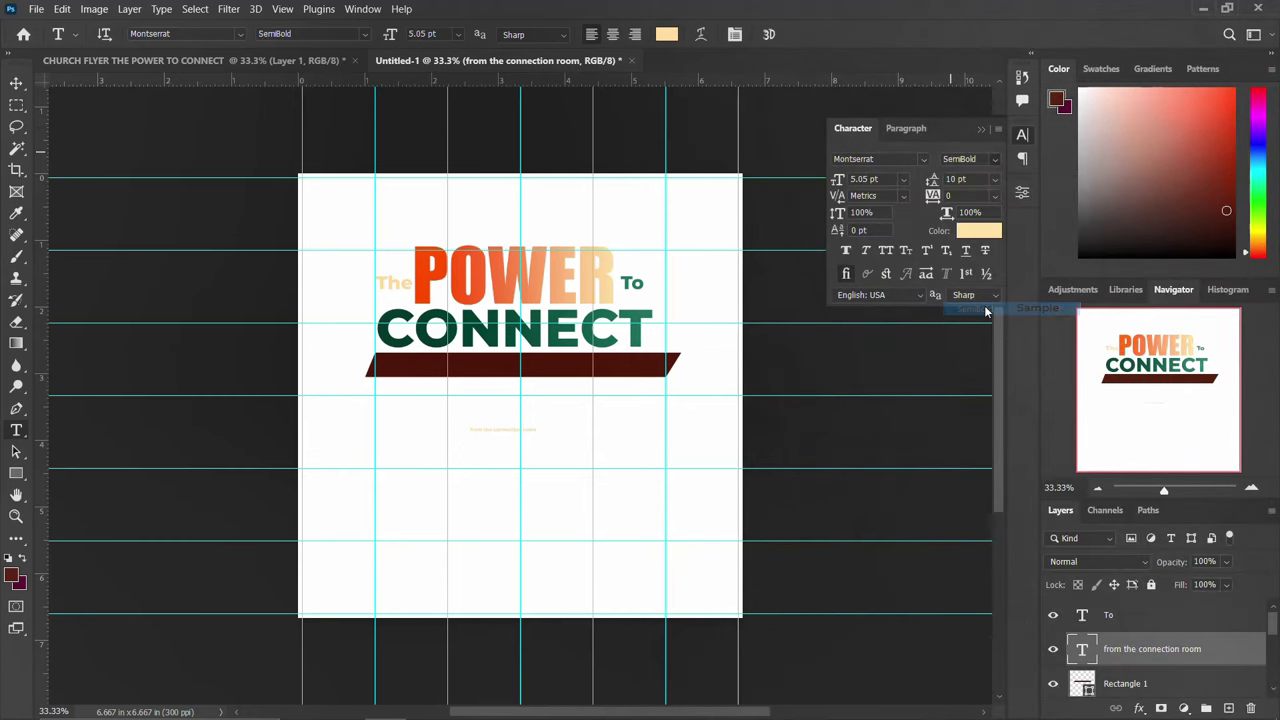
{"action": "double_click", "coordinate": [857, 179]}
{"action": "type", "text": "2pt"}
{"action": "key", "text": "Return"}
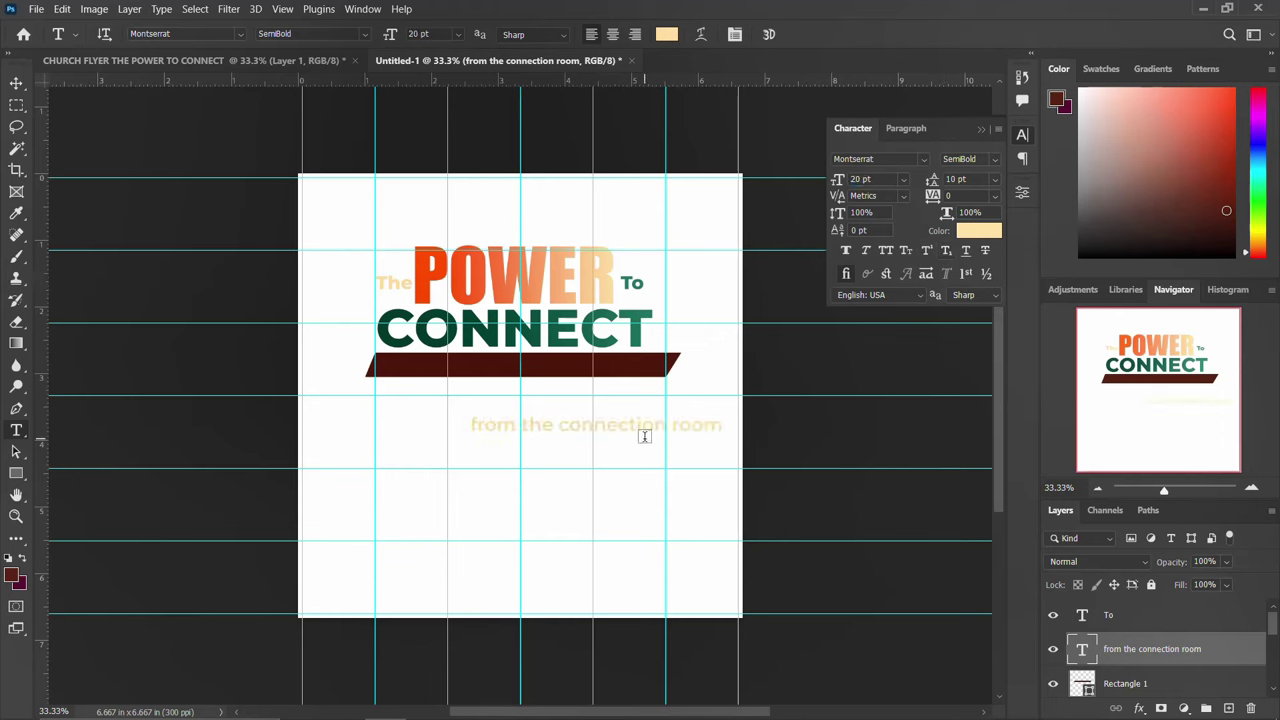
{"action": "key", "text": "v"}
{"action": "left_click_drag", "start_coordinate": [646, 436], "coordinate": [577, 377]}
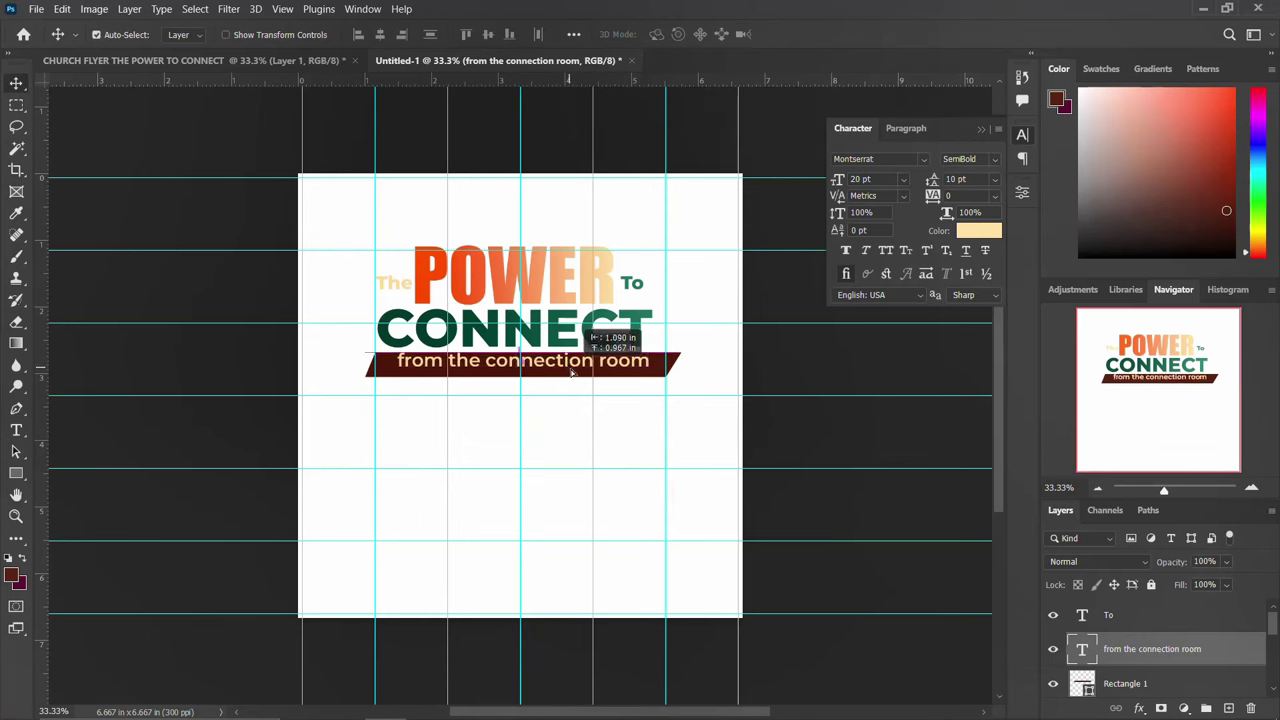
Load the red bar's outline and set the caption to 15 pt All Caps
{"action": "left_click", "coordinate": [1080, 683], "text": "ctrl"}
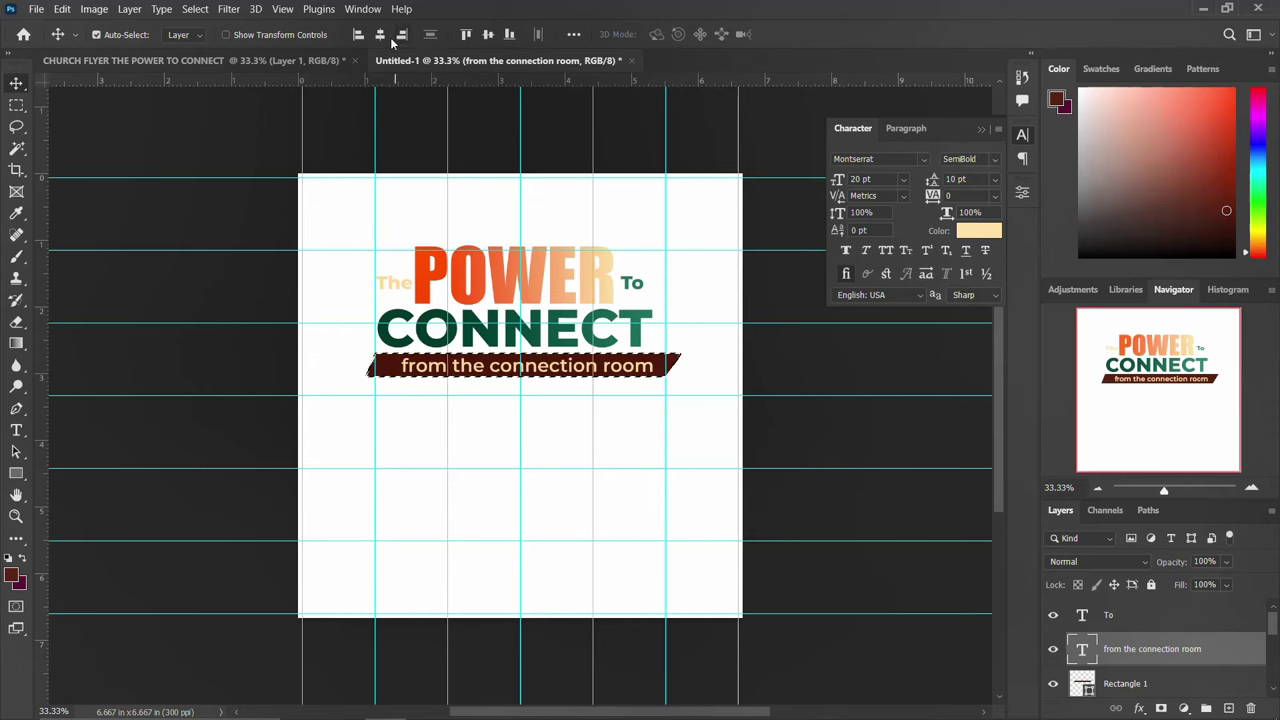
{"action": "left_click", "coordinate": [487, 34]}
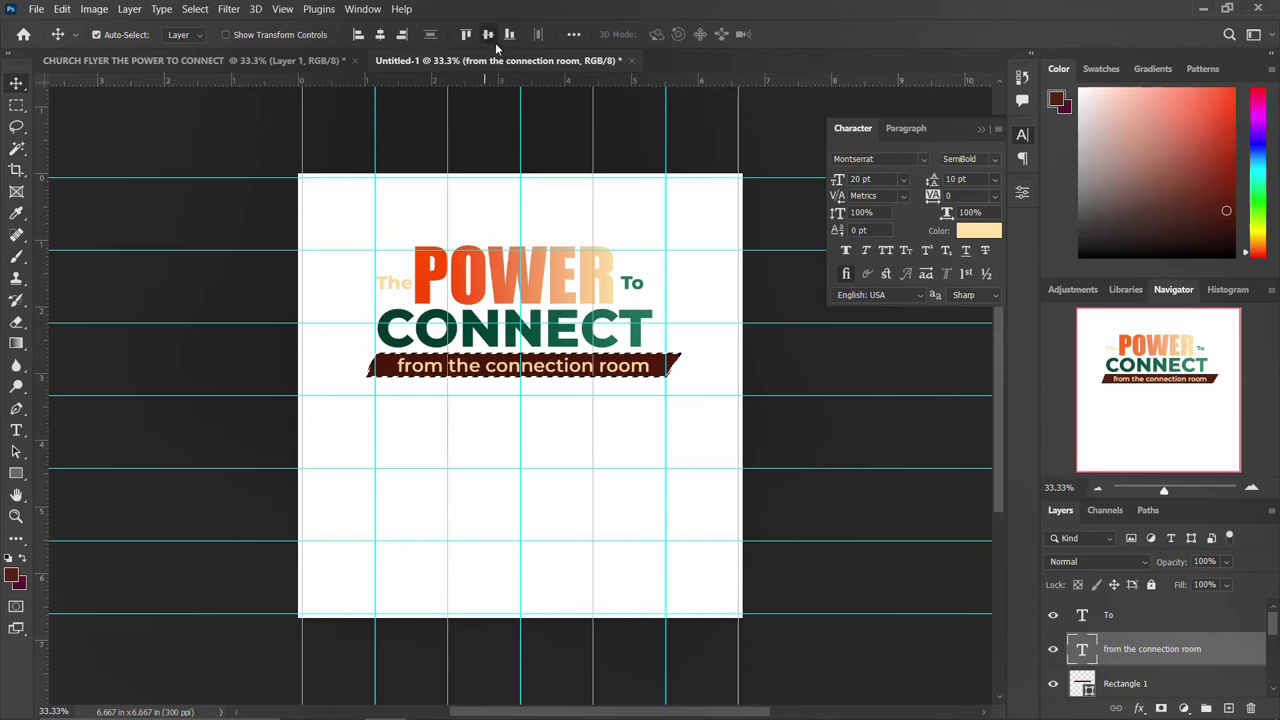
{"action": "left_click", "coordinate": [886, 251]}
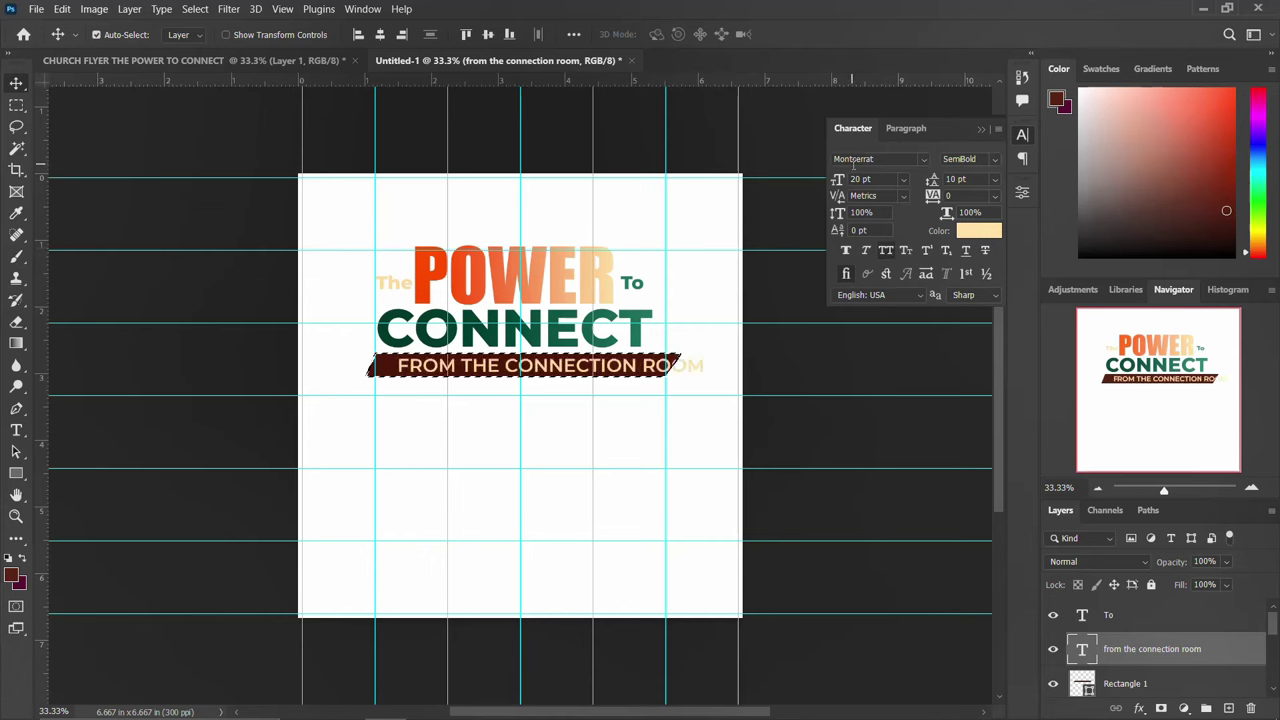
{"action": "type", "text": "15"}
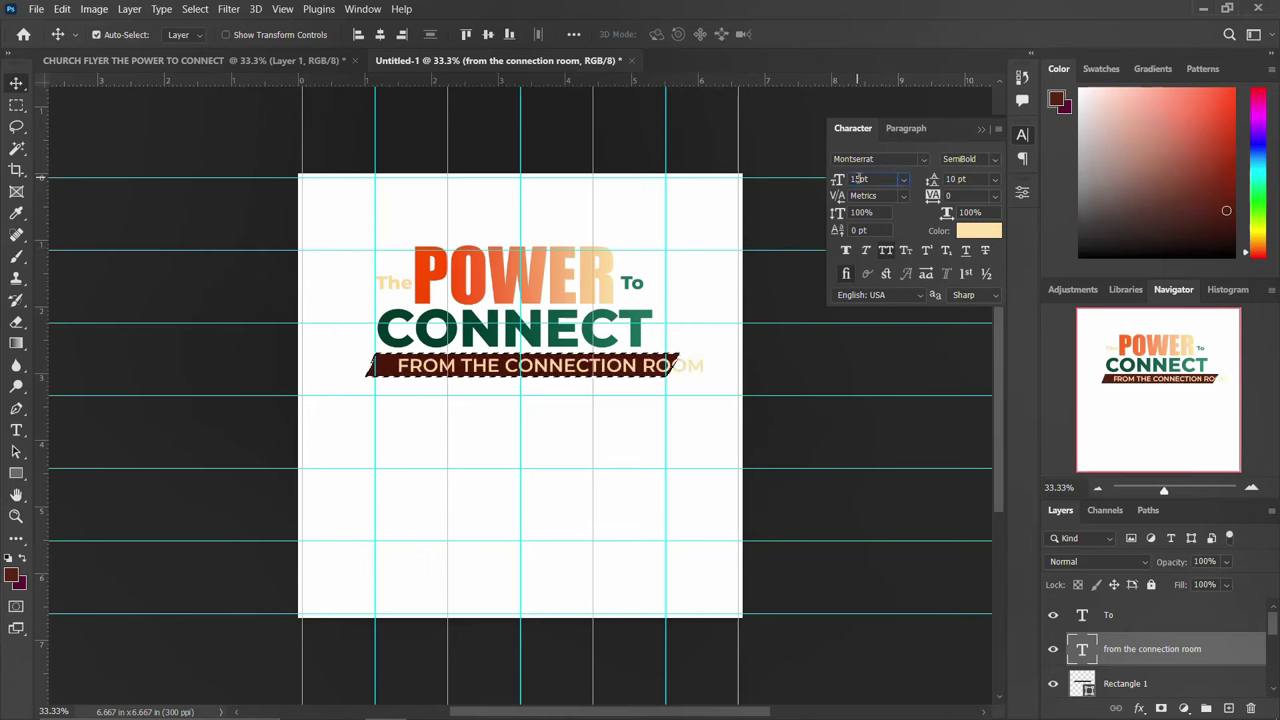
{"action": "key", "text": "Return"}
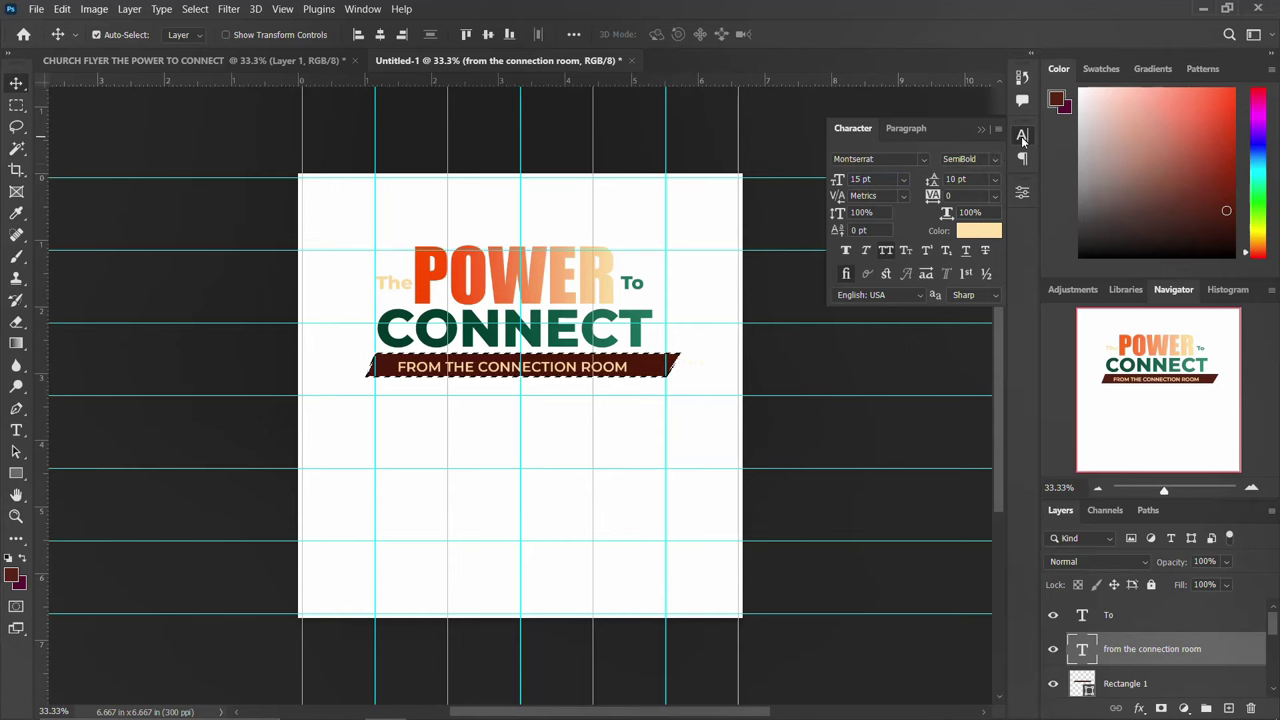
{"action": "left_click", "coordinate": [1023, 138]}
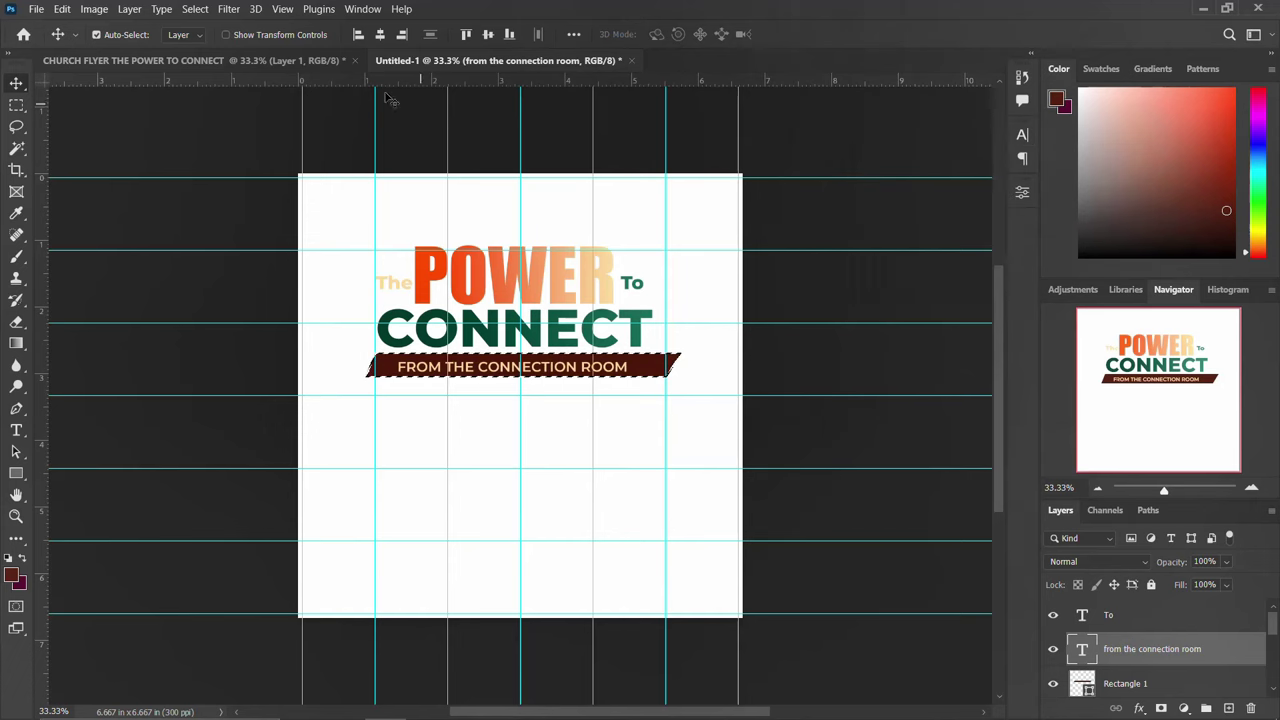
Centre the caption horizontally and vertically on the red bar, then deselect
{"action": "left_click", "coordinate": [380, 34]}
{"action": "left_click", "coordinate": [488, 34]}
{"action": "key", "text": "ctrl+d"}
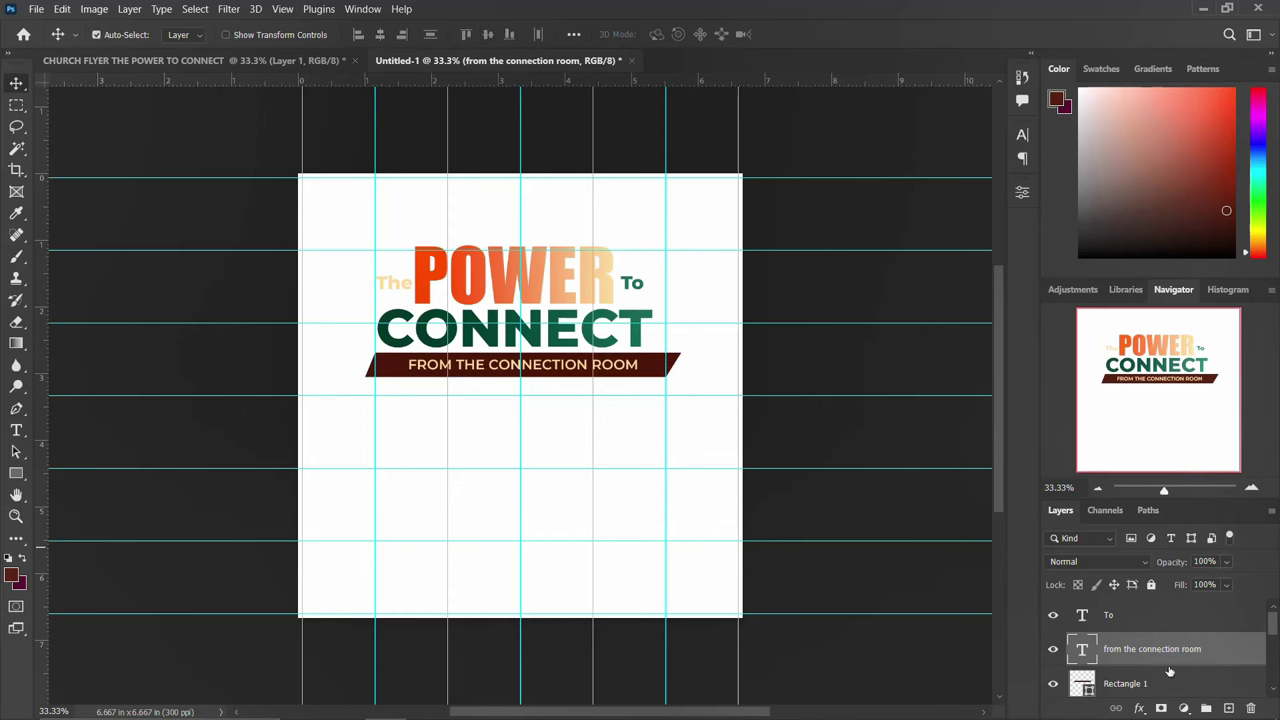
{"action": "scroll", "coordinate": [1170, 672], "scroll_direction": "down", "scroll_amount": 2}
{"action": "scroll", "coordinate": [1160, 665], "scroll_direction": "down", "scroll_amount": 2}
{"action": "scroll", "coordinate": [1146, 660], "scroll_direction": "down", "scroll_amount": 2}
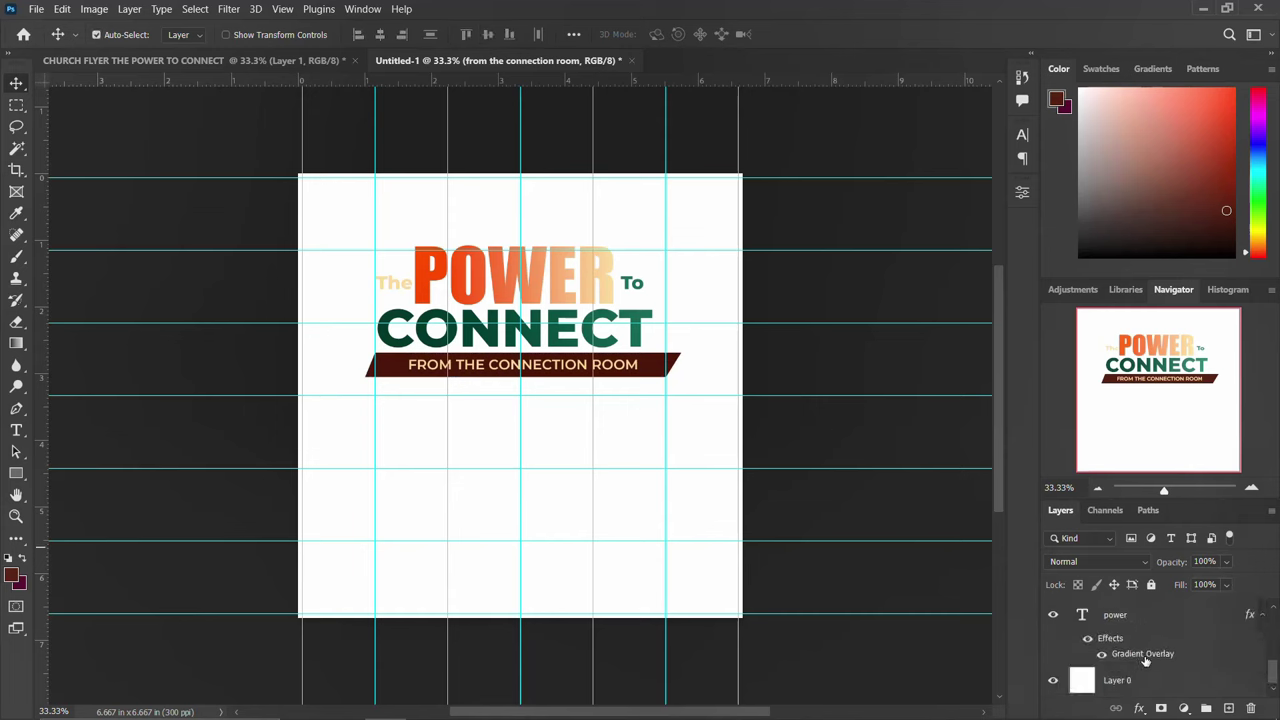
Group the POWER headline and other title layers into a group named THEME
{"action": "left_click", "coordinate": [1146, 660]}
{"action": "scroll", "coordinate": [1146, 660], "scroll_direction": "up", "scroll_amount": 2}
{"action": "scroll", "coordinate": [1146, 660], "scroll_direction": "up", "scroll_amount": 3}
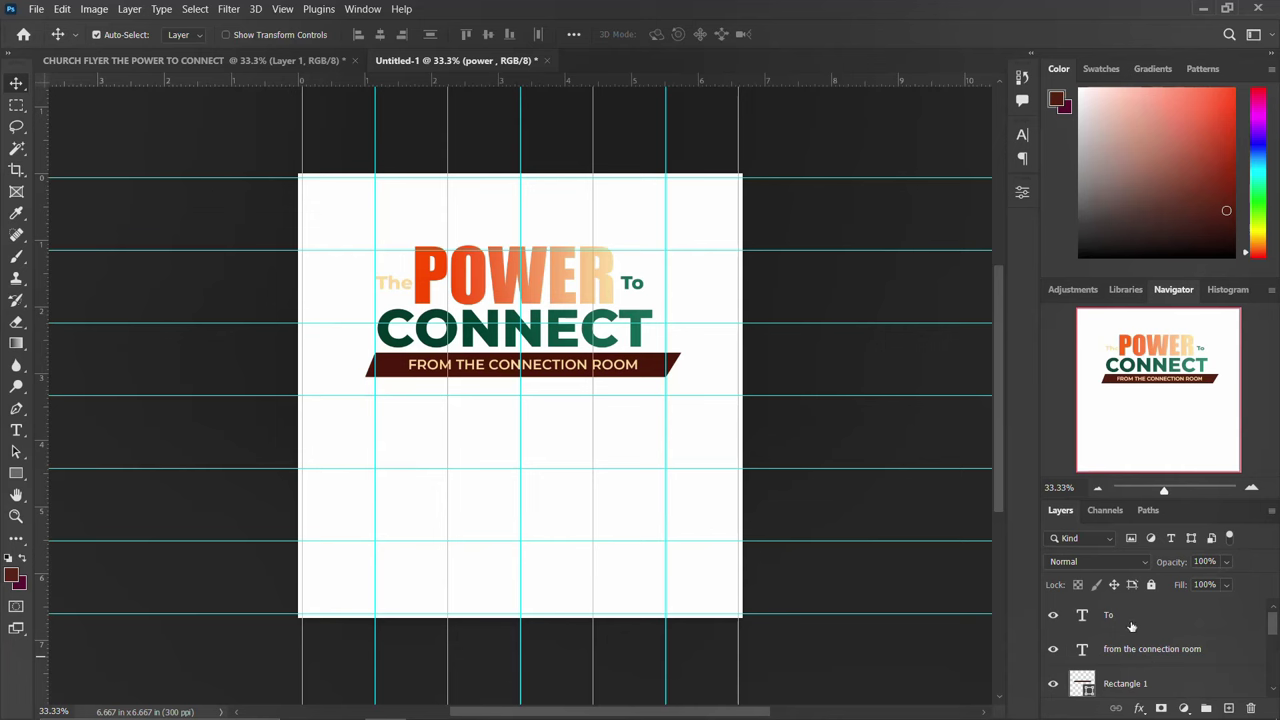
{"action": "left_click", "coordinate": [1134, 618], "text": "shift"}
{"action": "key", "text": "ctrl+g"}
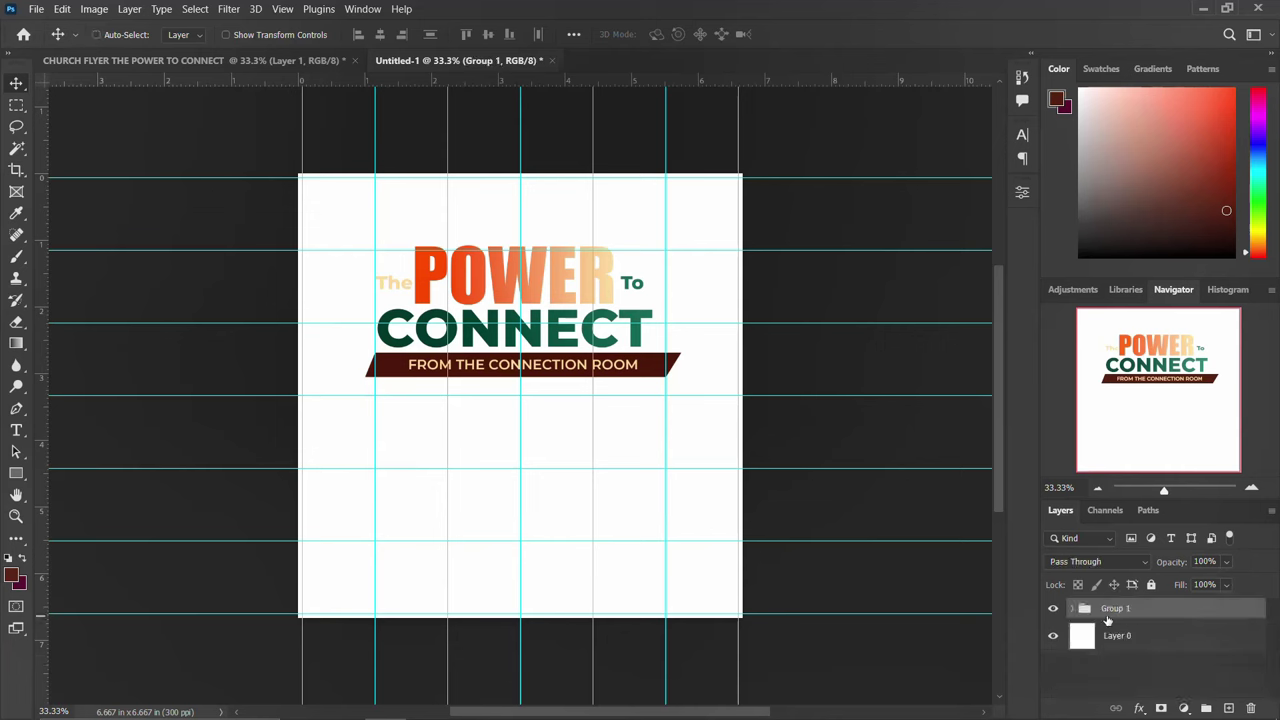
{"action": "left_click", "coordinate": [1051, 610]}
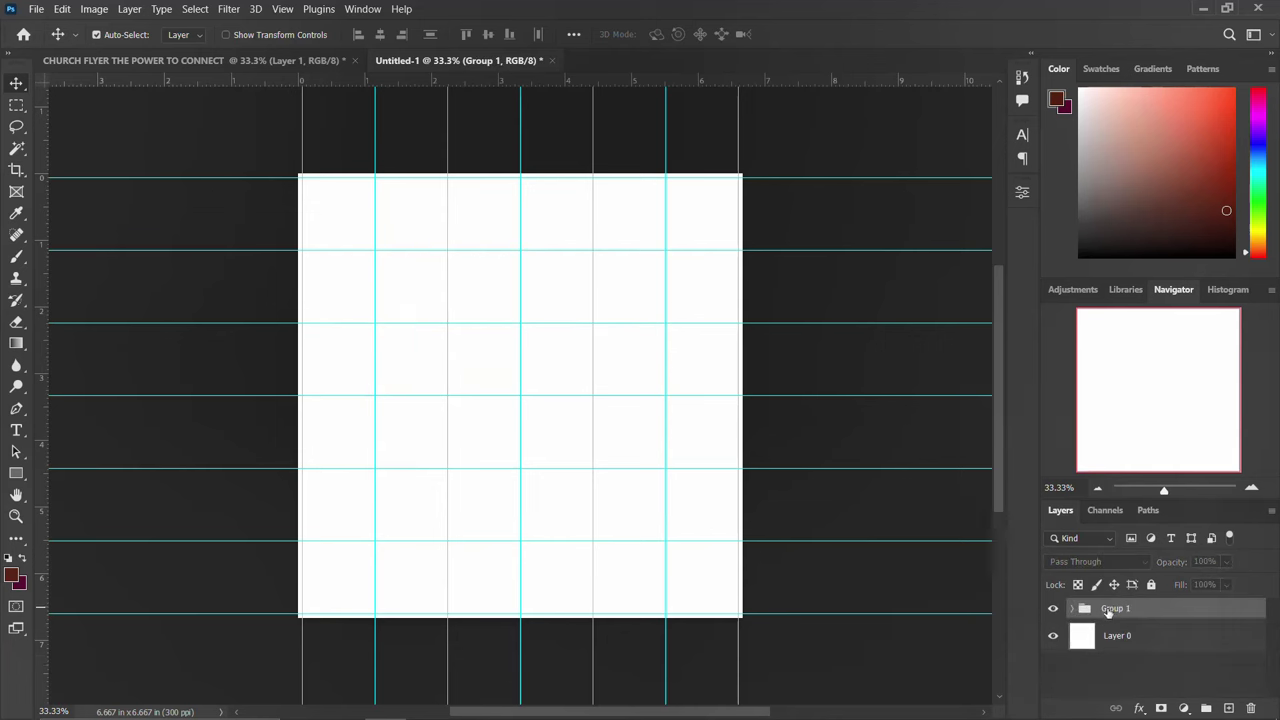
{"action": "double_click", "coordinate": [1112, 609]}
{"action": "type", "text": "TH"}
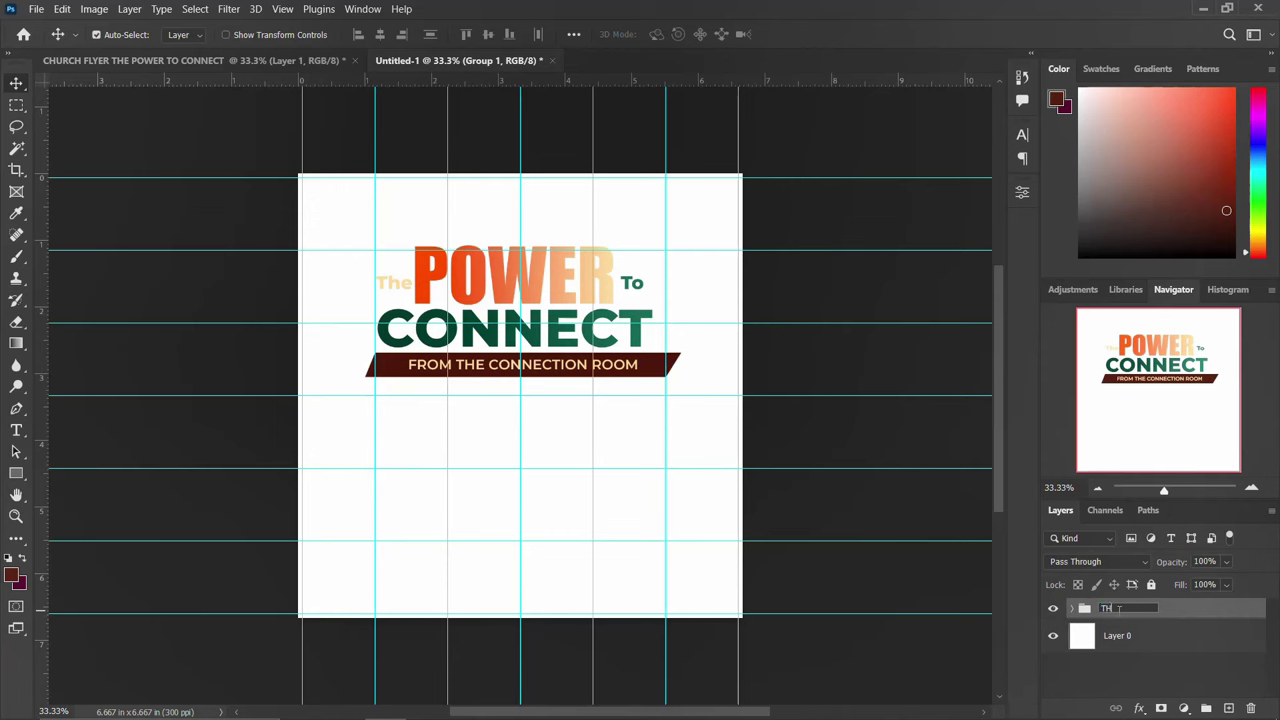
{"action": "key", "text": "Return"}
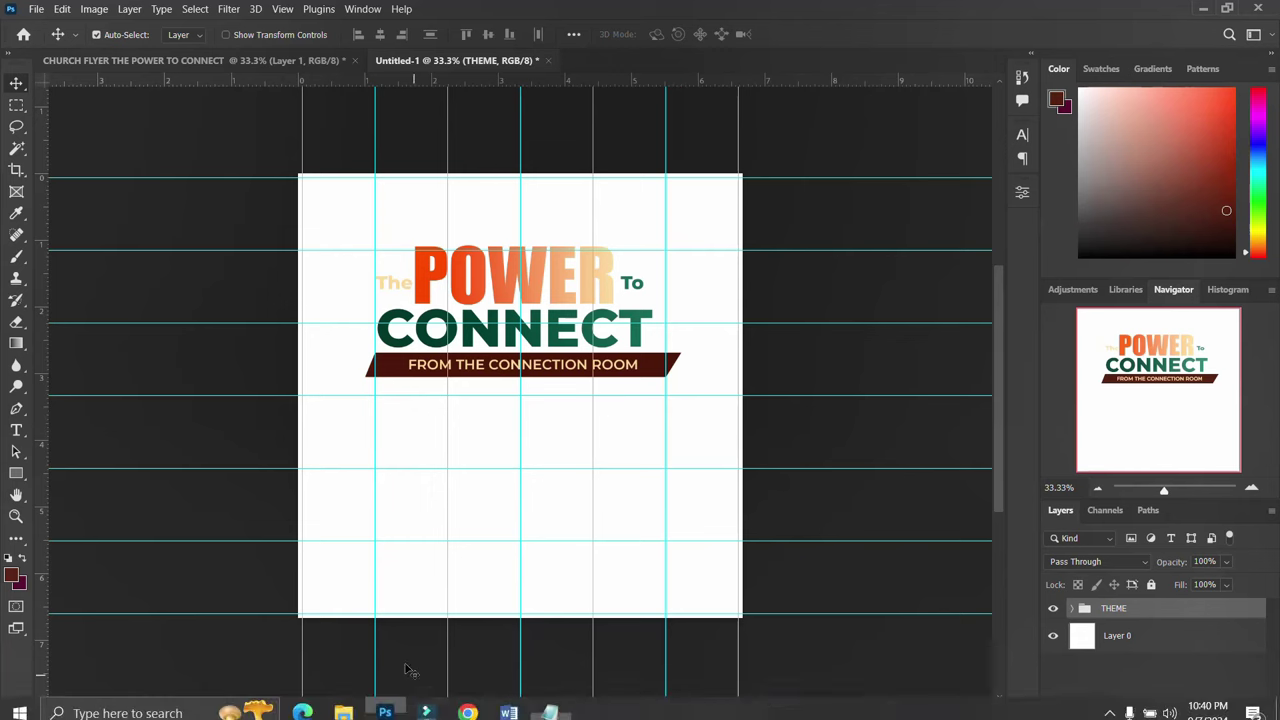
{"action": "mouse_move", "coordinate": [343, 703]}
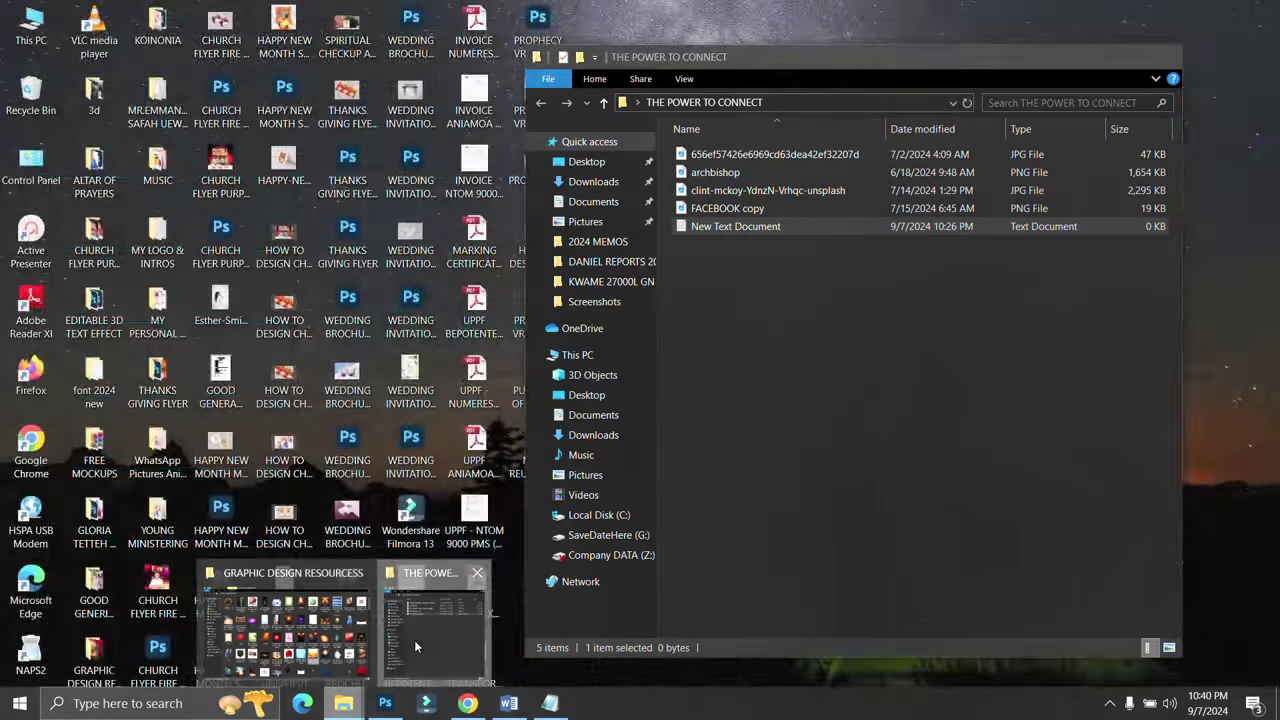
Place the FACEBOOK copy graphic from the image folder at the top of the flyer
{"action": "left_click", "coordinate": [416, 647]}
{"action": "mouse_move", "coordinate": [764, 209]}
{"action": "left_mouse_down"}
{"action": "mouse_move", "coordinate": [623, 252]}
{"action": "mouse_move", "coordinate": [509, 234]}
{"action": "left_mouse_up"}
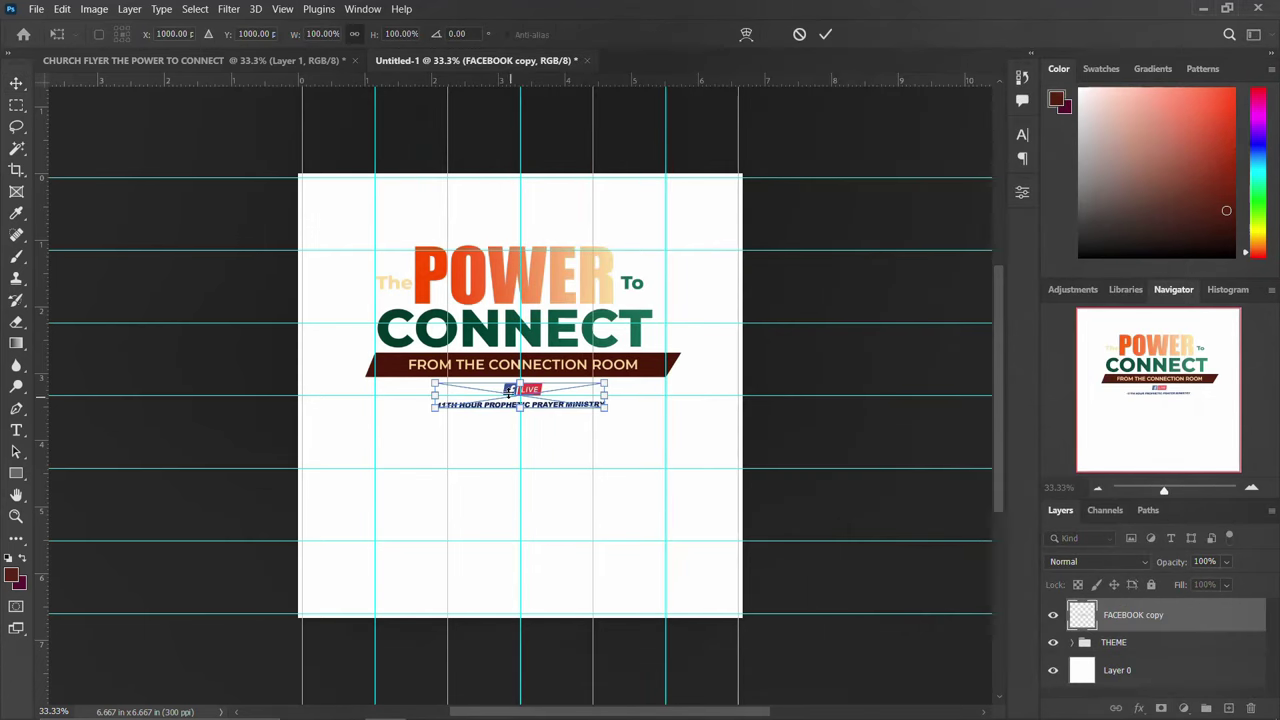
{"action": "left_click_drag", "start_coordinate": [508, 395], "coordinate": [513, 201]}
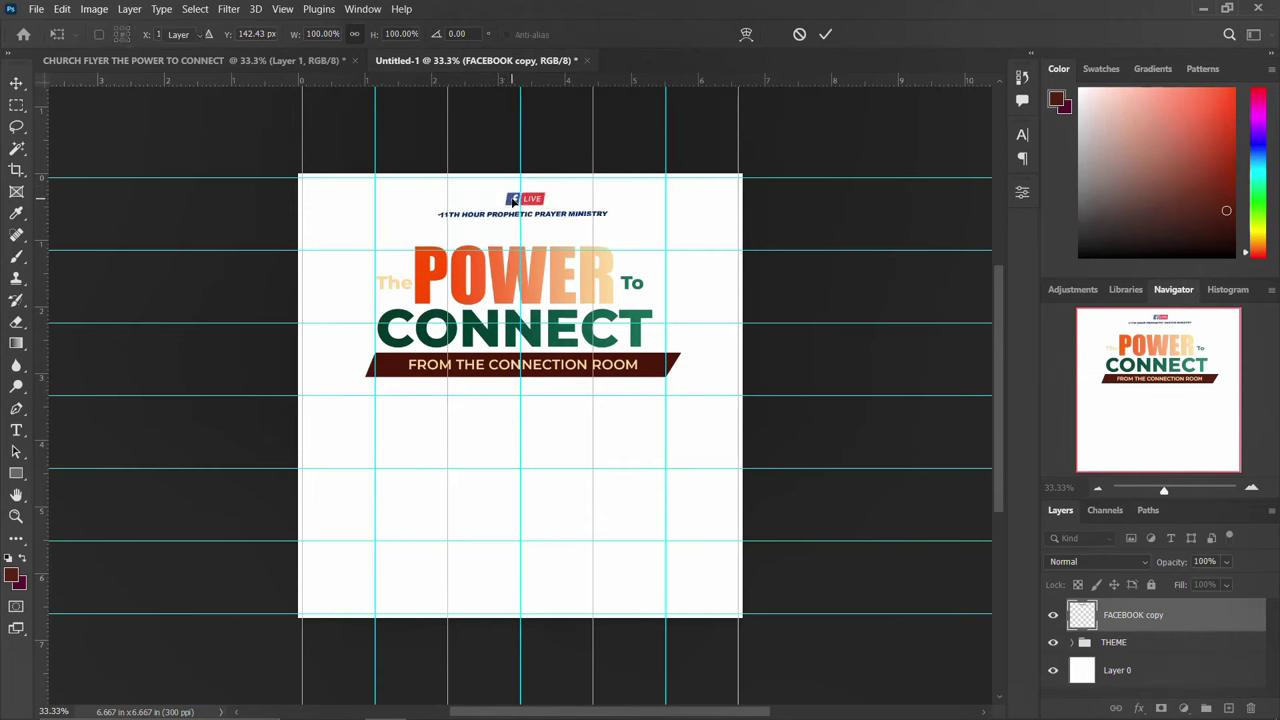
{"action": "key", "text": "Return"}
Put the logo layer into its own group named LOGO
{"action": "key", "text": "ctrl+g"}
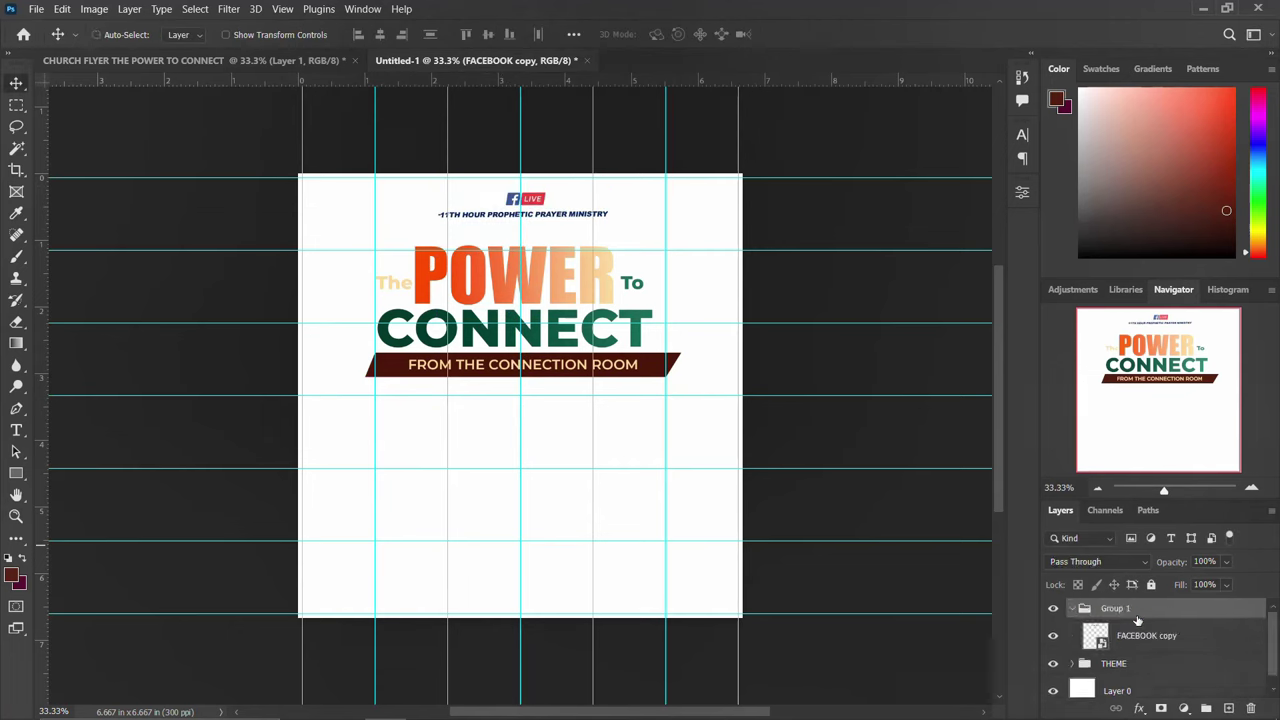
{"action": "left_click", "coordinate": [1072, 608]}
{"action": "double_click", "coordinate": [1108, 609]}
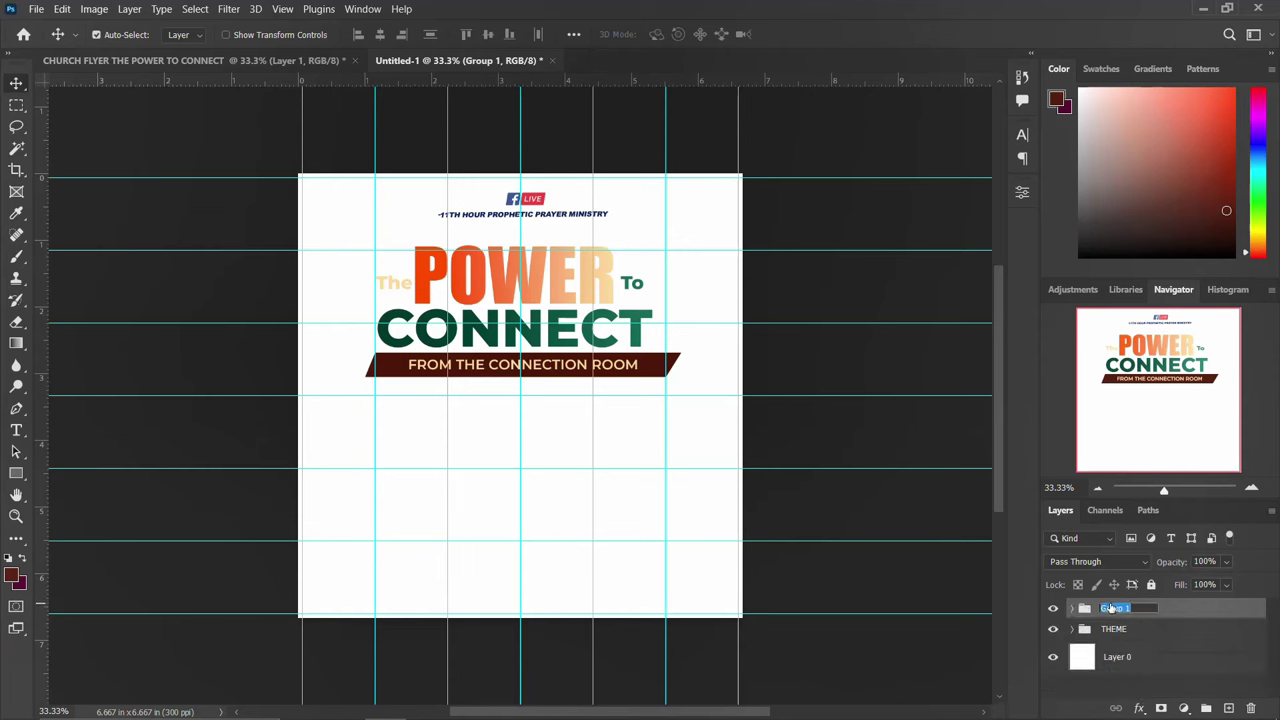
{"action": "type", "text": "LO"}
{"action": "key", "text": "Return"}
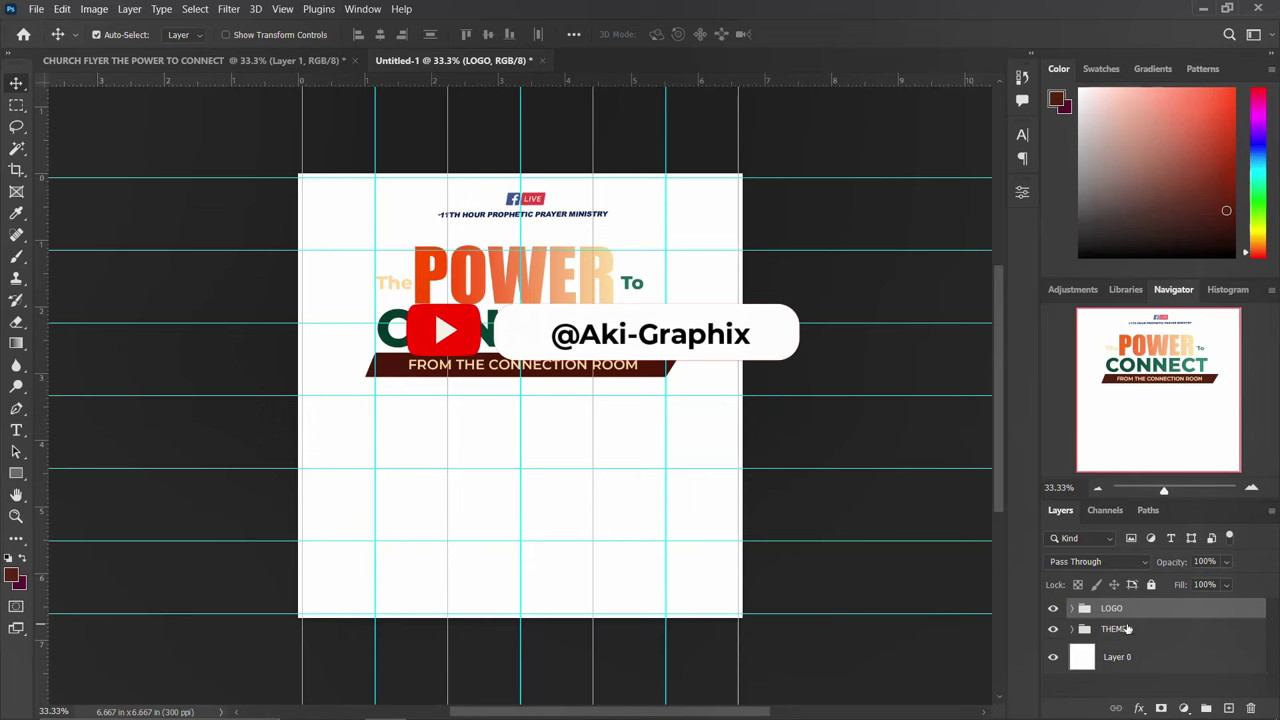
Select the THEME group and show the image folder as extra-large icons
{"action": "left_click", "coordinate": [1127, 628]}
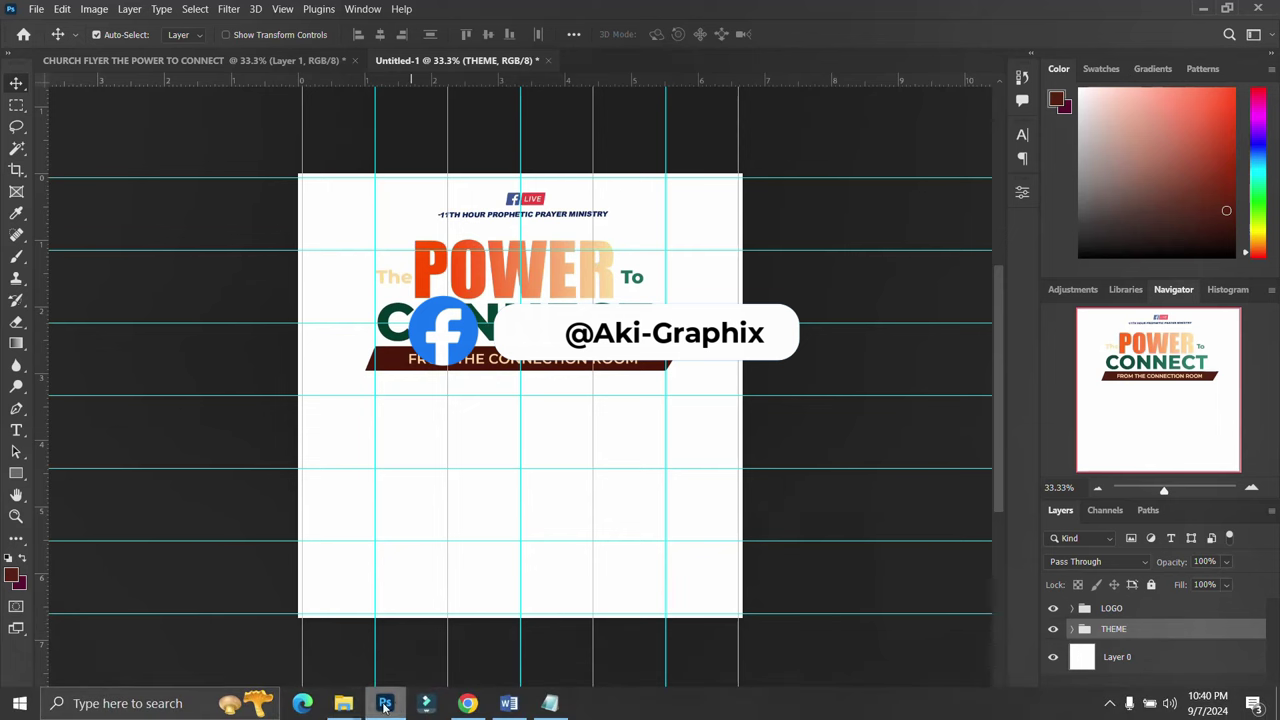
{"action": "mouse_move", "coordinate": [343, 703]}
{"action": "left_click", "coordinate": [445, 635]}
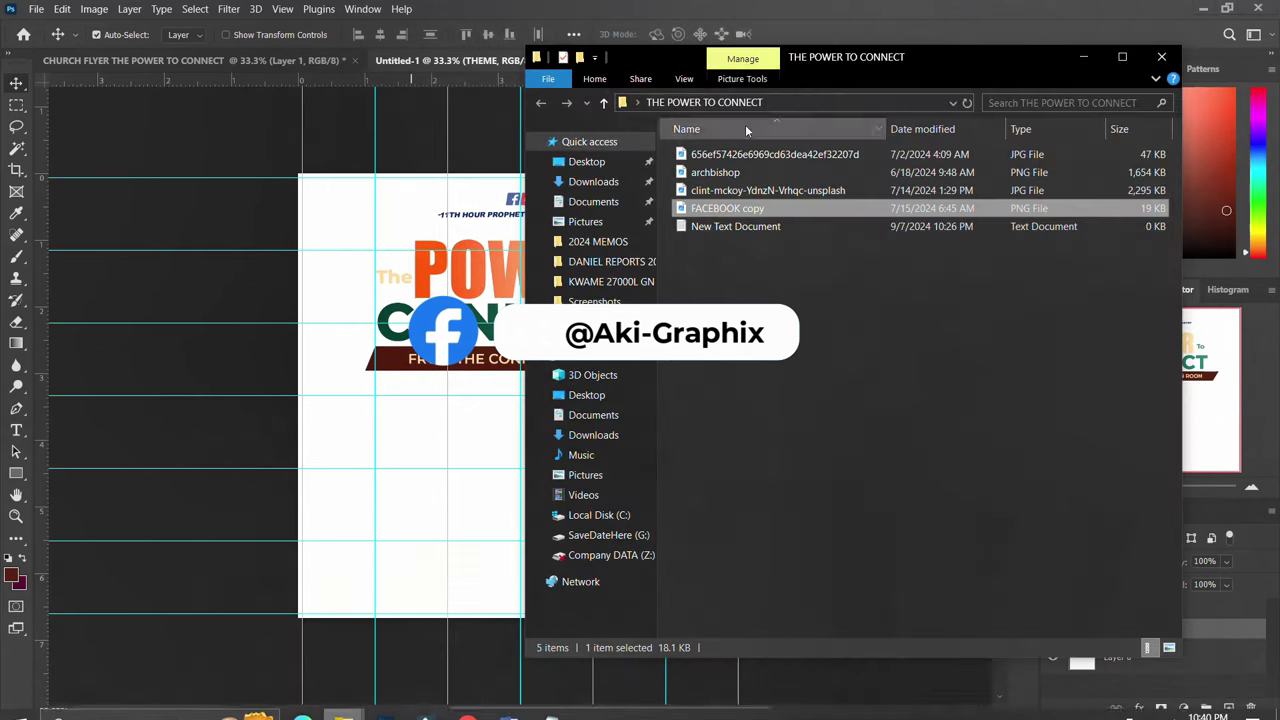
{"action": "left_click", "coordinate": [684, 79]}
{"action": "left_click", "coordinate": [700, 98]}
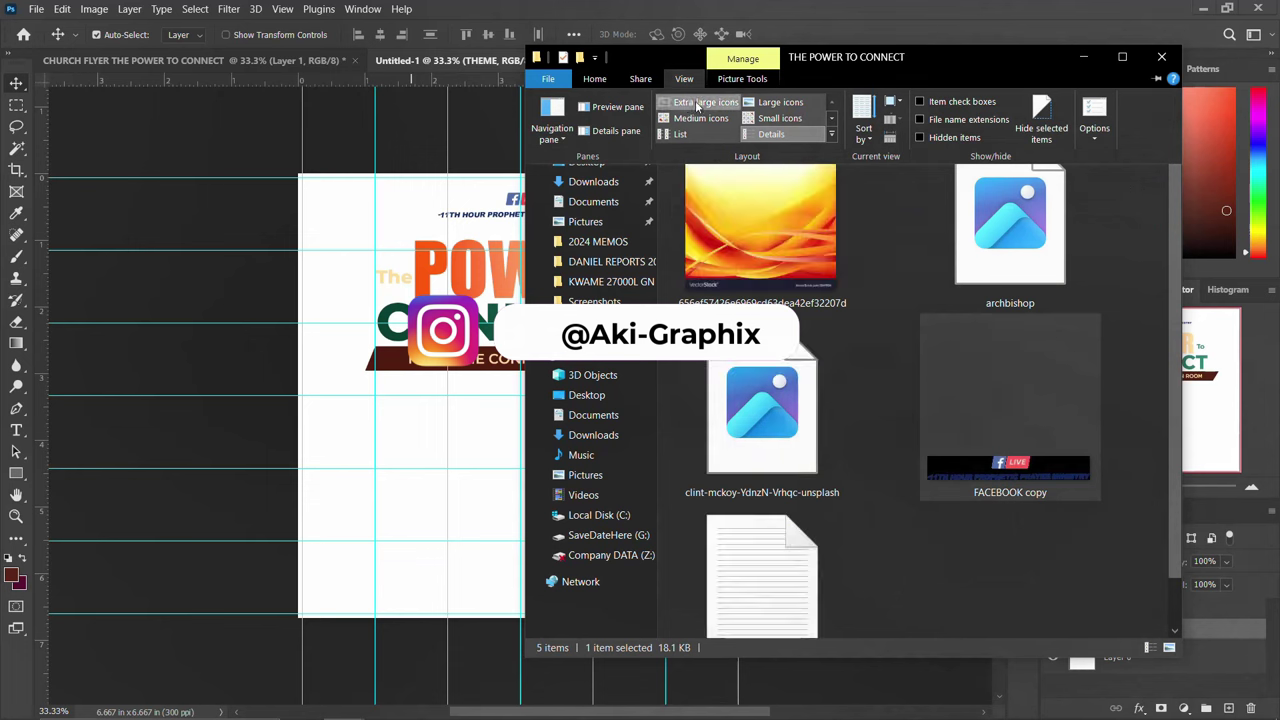
Place the archbishop photo under the banner, scaled to about 90%
{"action": "left_click", "coordinate": [1037, 203]}
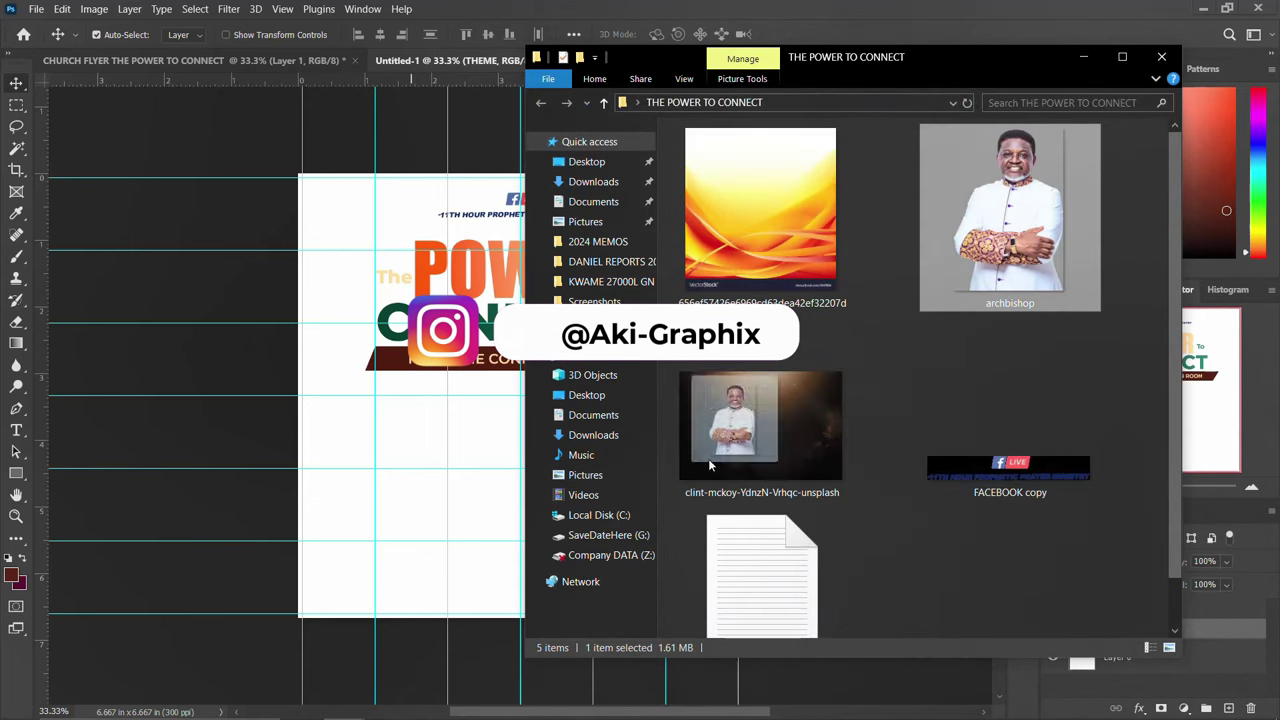
{"action": "left_click_drag", "start_coordinate": [1037, 203], "coordinate": [545, 443]}
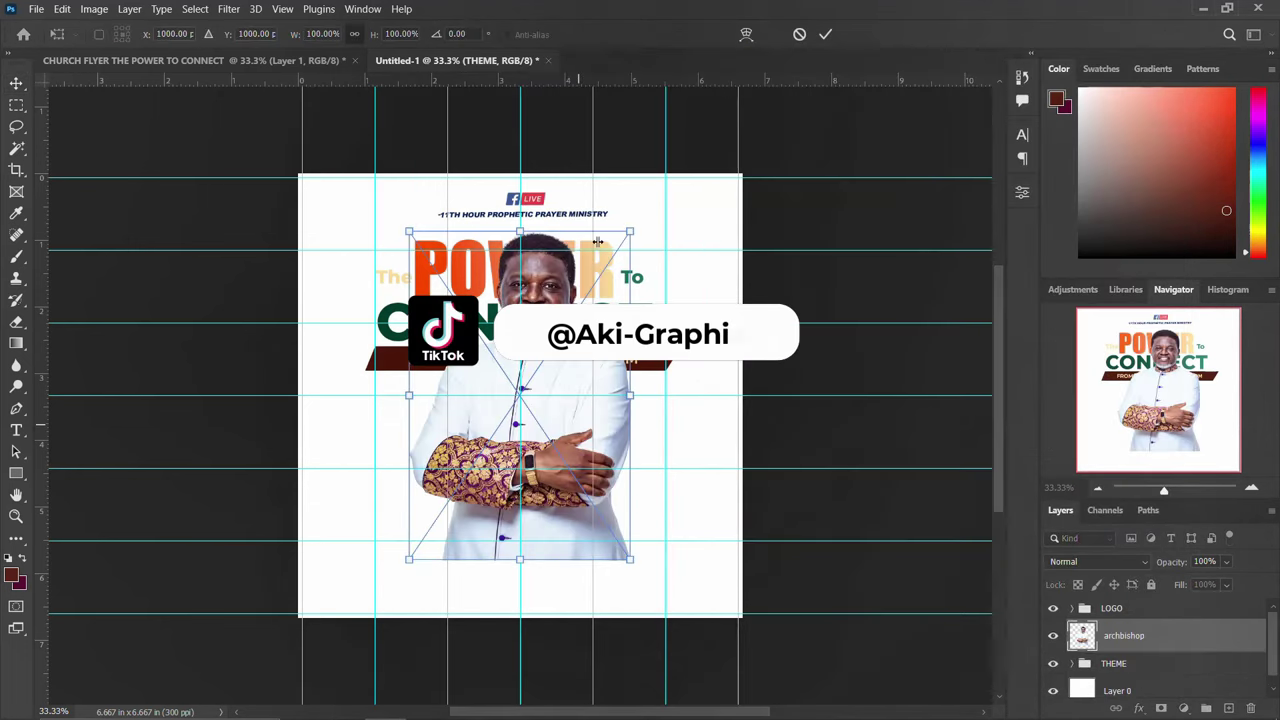
{"action": "left_click_drag", "start_coordinate": [574, 373], "coordinate": [624, 502]}
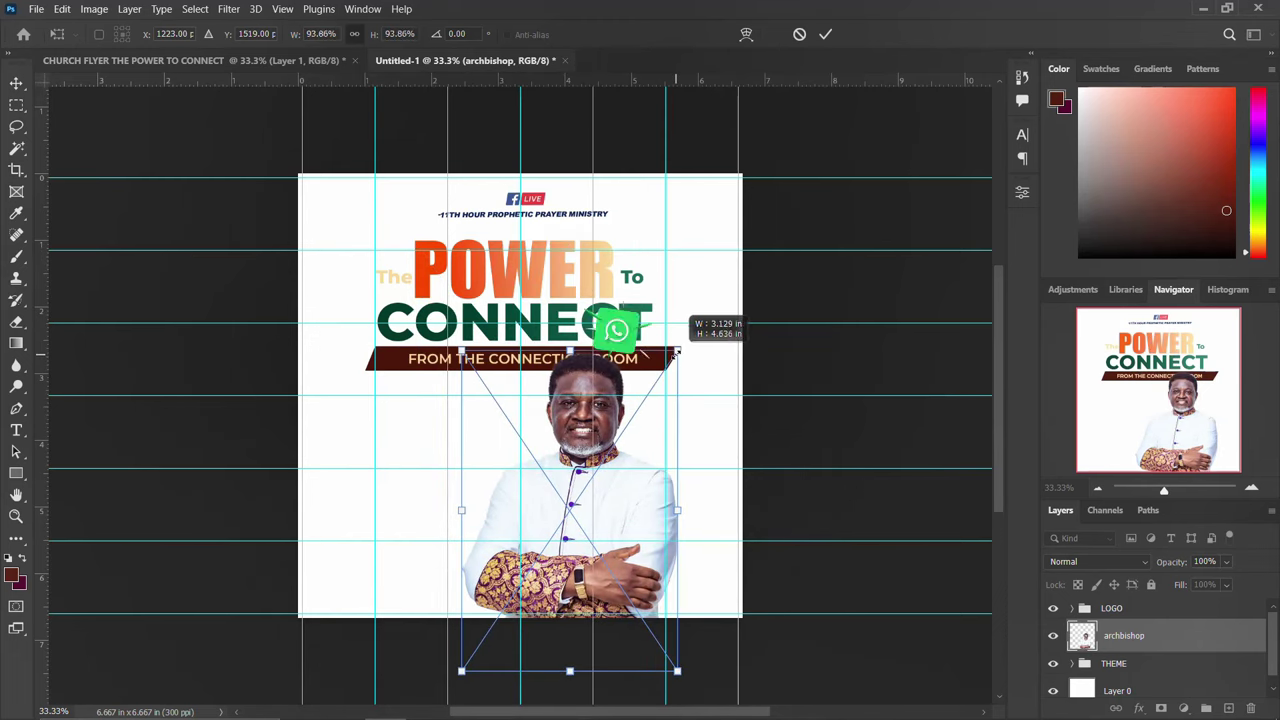
{"action": "left_click_drag", "start_coordinate": [680, 675], "coordinate": [669, 658]}
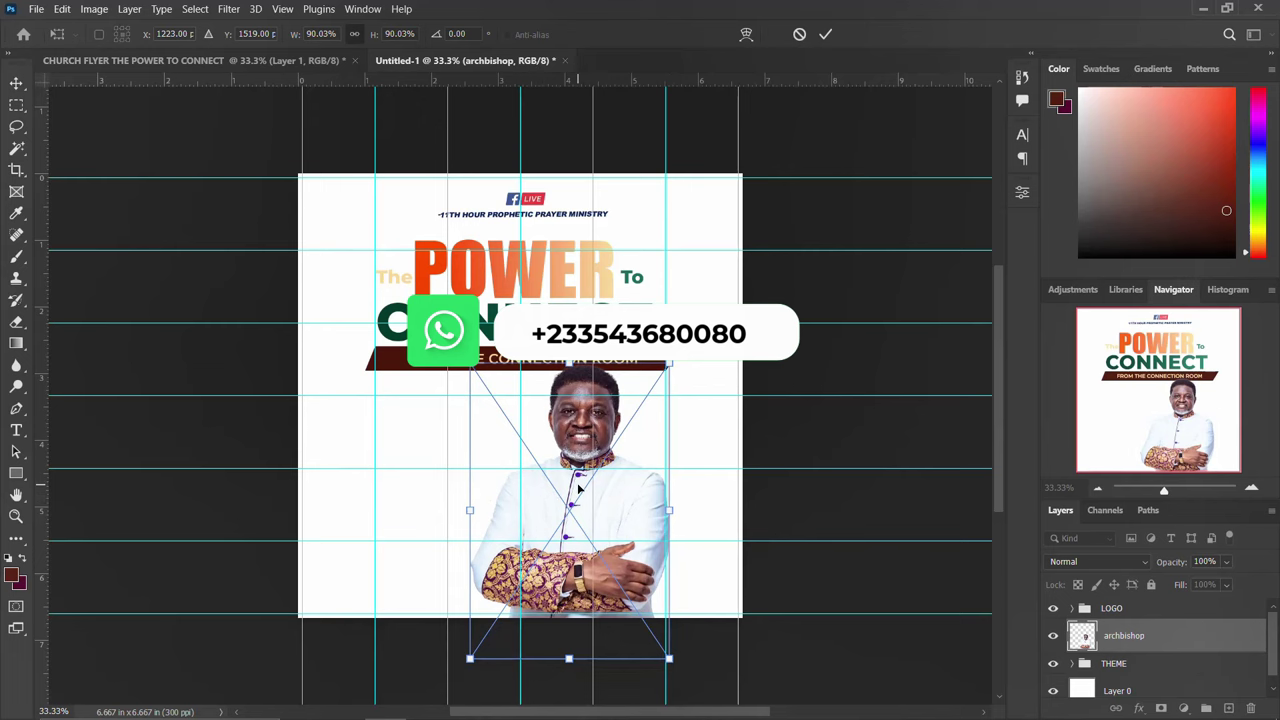
{"action": "left_click_drag", "start_coordinate": [576, 488], "coordinate": [572, 489]}
{"action": "key", "text": "Return"}
Nudge the THEME headline group up with two Up-arrow presses
{"action": "left_click", "coordinate": [1114, 662]}
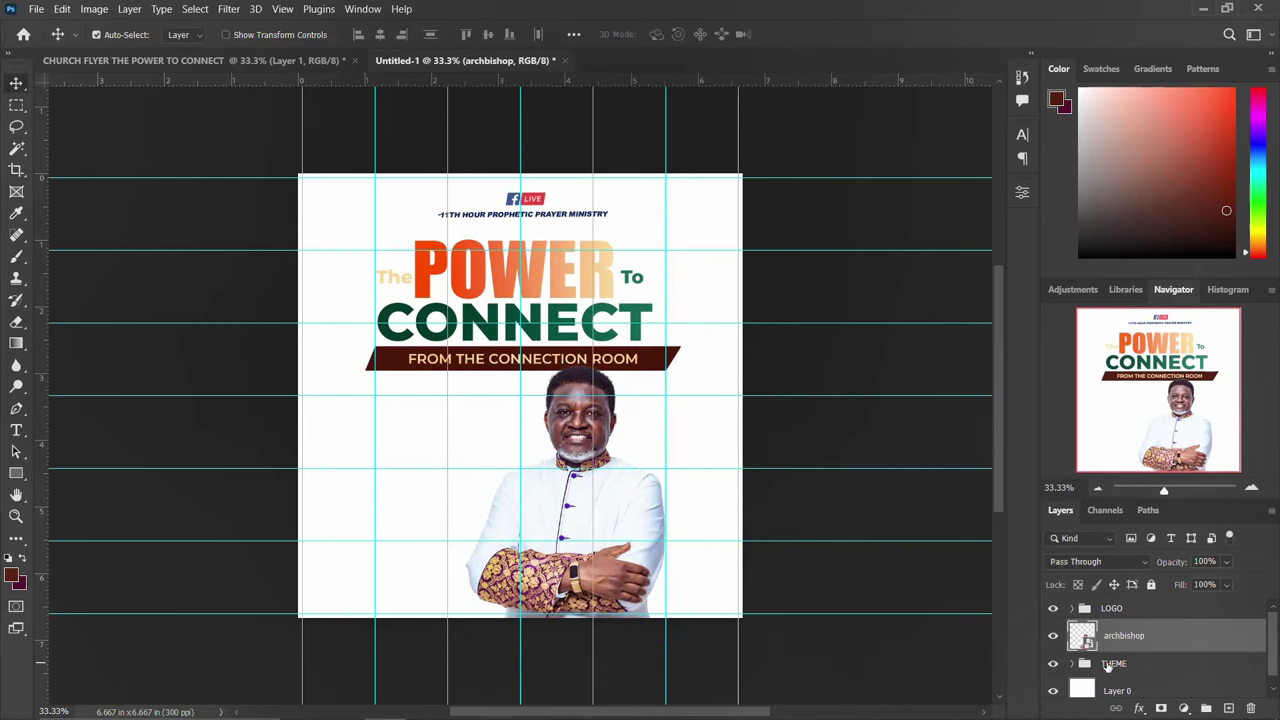
{"action": "key", "text": "Up"}
{"action": "key", "text": "Up"}
{"action": "key", "text": "Up"}
{"action": "key", "text": "Up"}
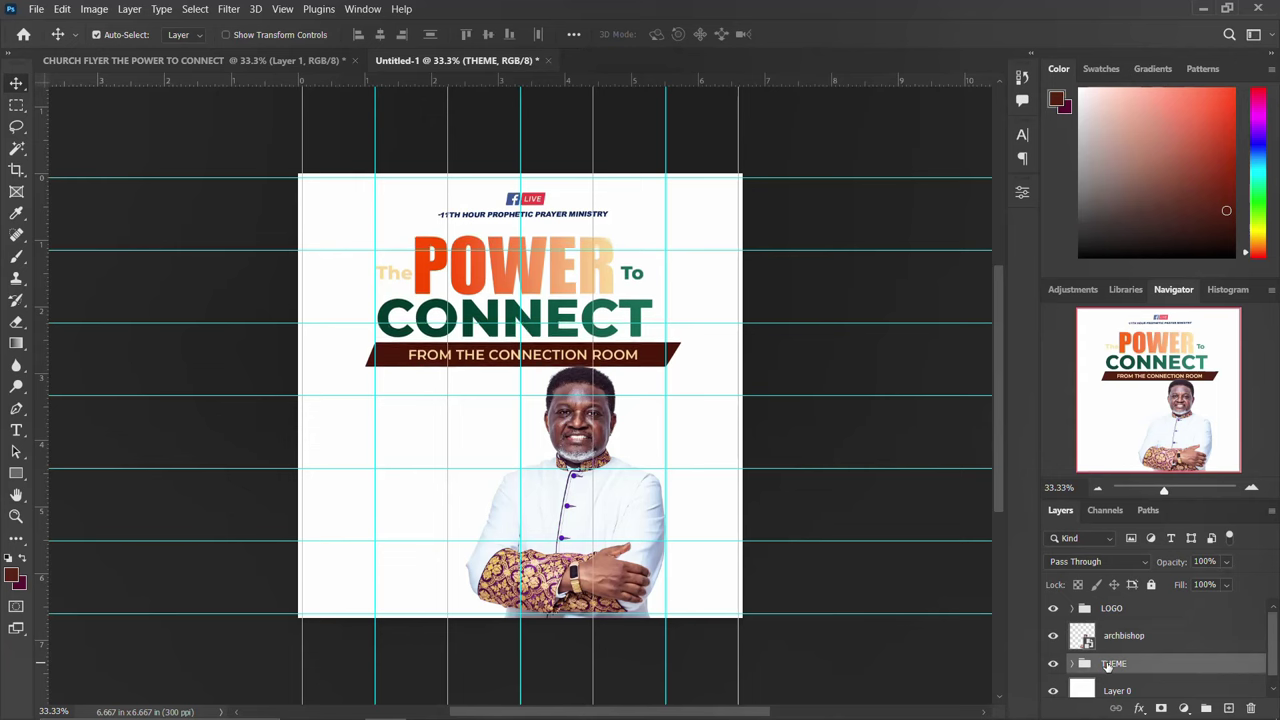
{"action": "key", "text": "Up"}
{"action": "key", "text": "Up"}
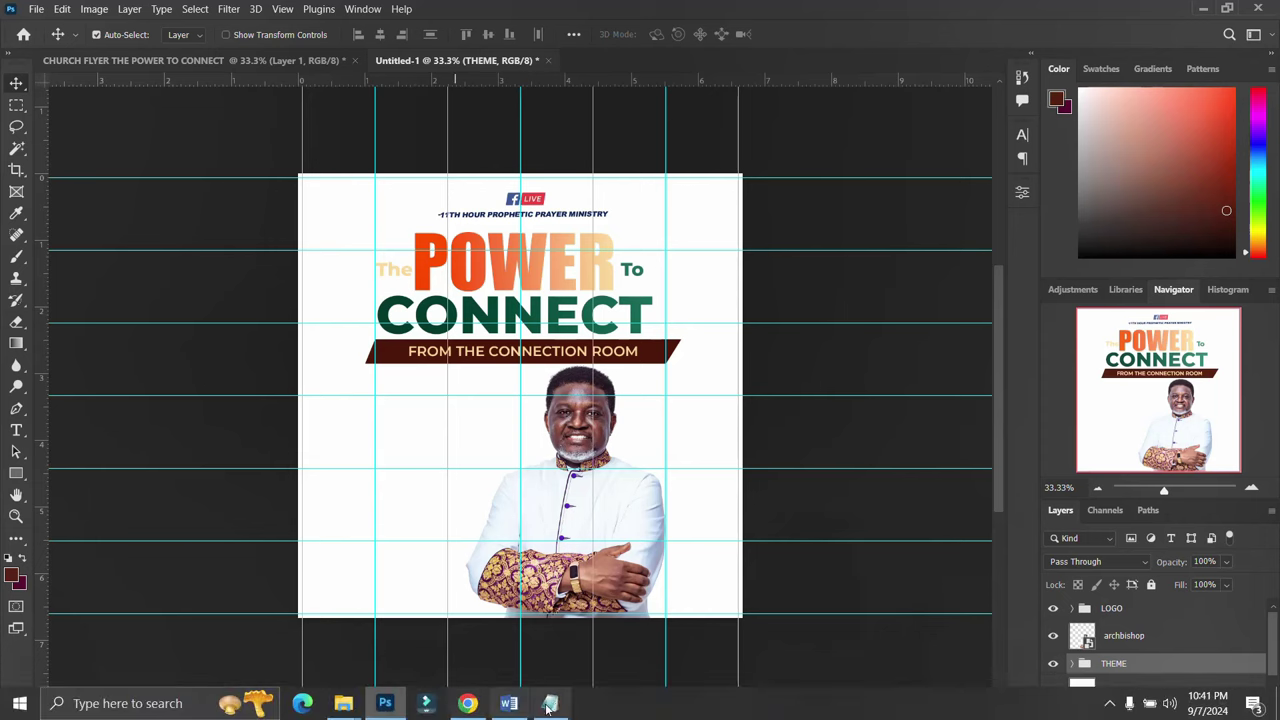
Copy the word 'With' from the Notepad wording and return to the flyer's Type tool
{"action": "left_click", "coordinate": [550, 710]}
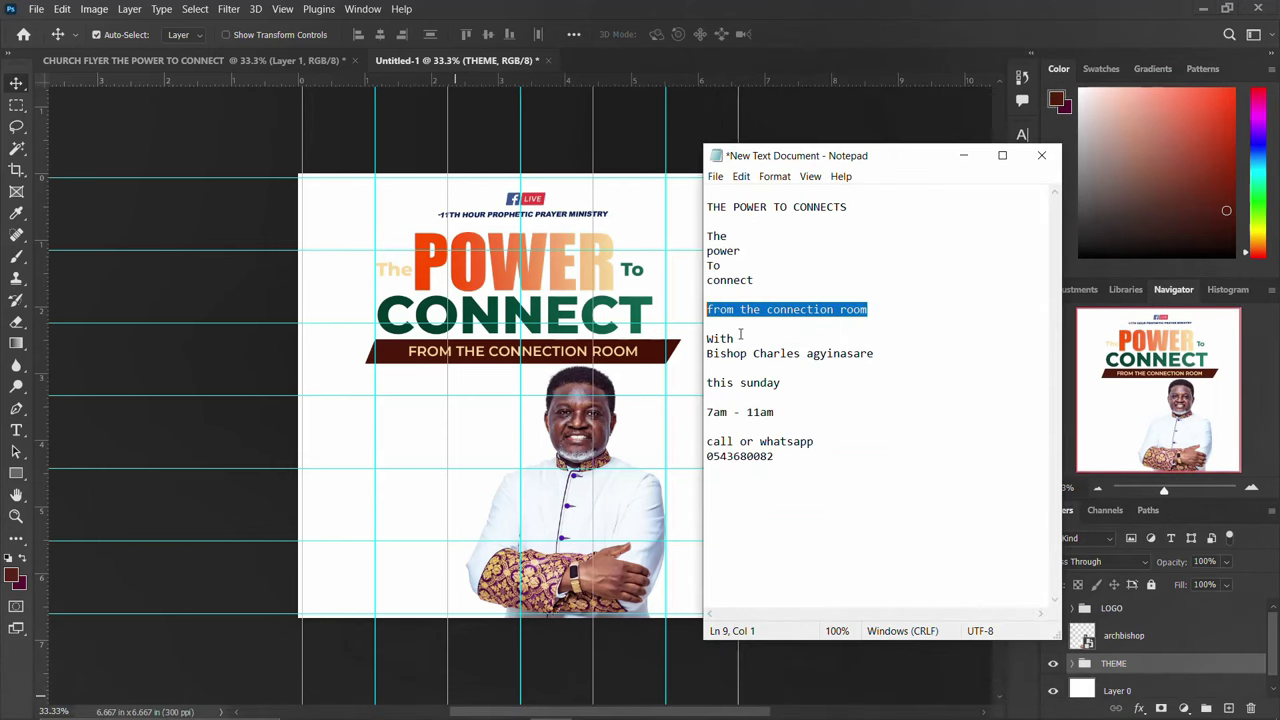
{"action": "left_click_drag", "start_coordinate": [740, 338], "coordinate": [692, 340]}
{"action": "left_click", "coordinate": [345, 401]}
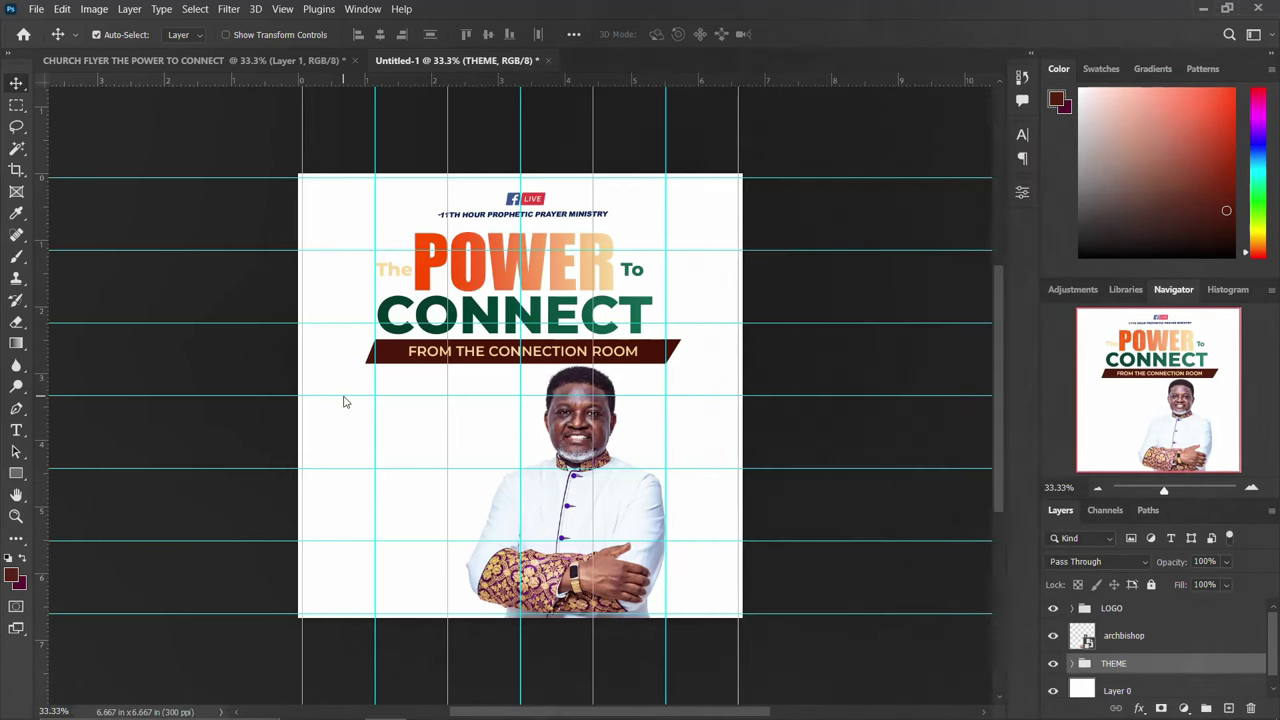
{"action": "left_click", "coordinate": [16, 430]}
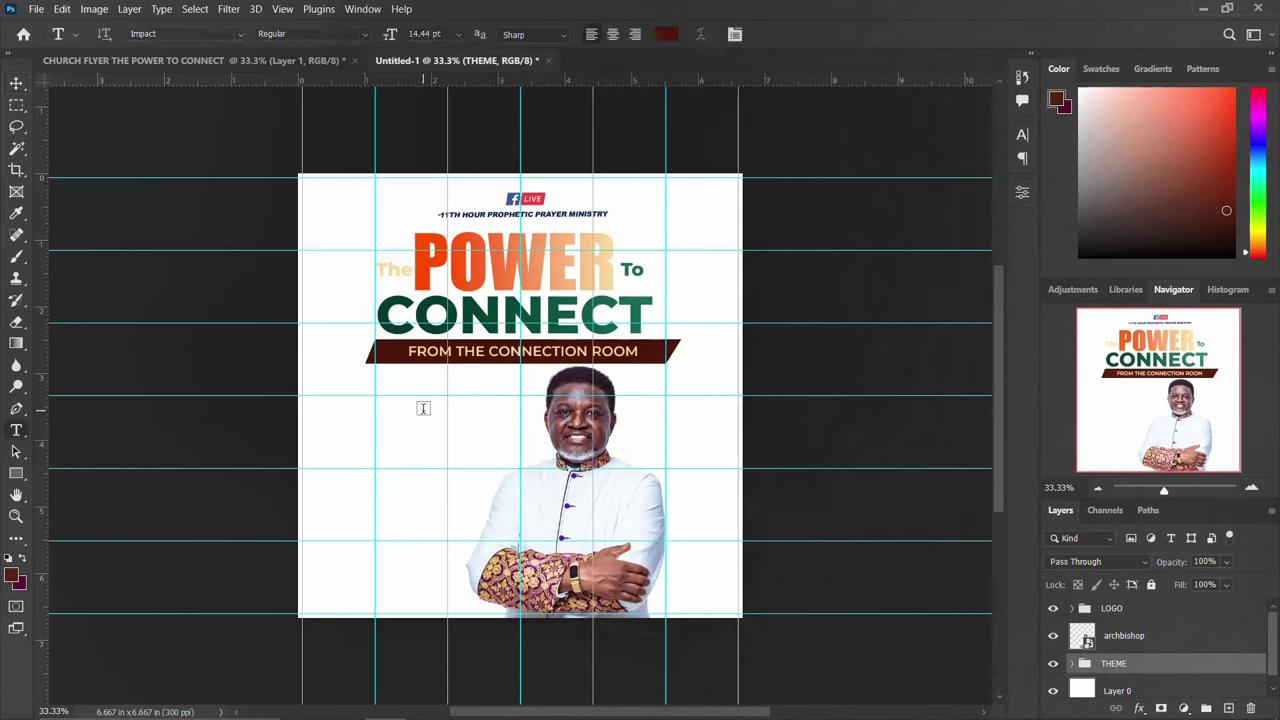
Paste 'With' as a new text line left of the archbishop photo
{"action": "left_click", "coordinate": [423, 408]}
{"action": "key", "text": "ctrl+v"}
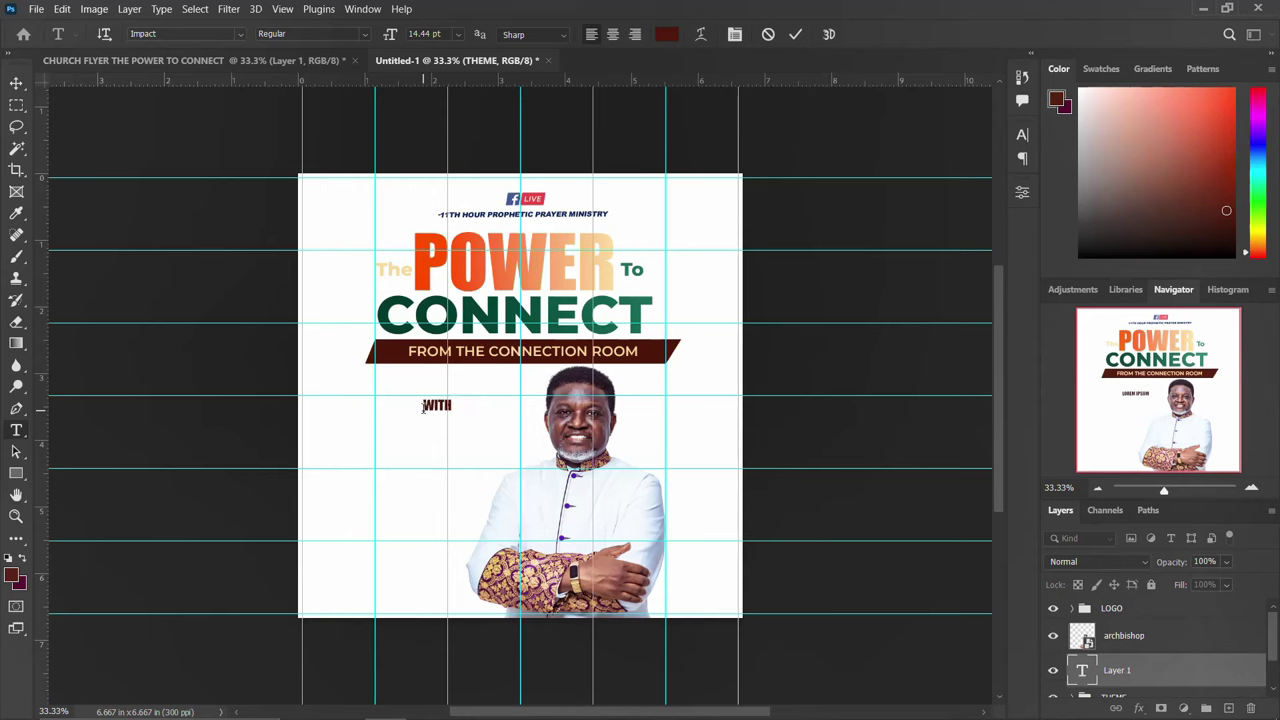
{"action": "key", "text": "ctrl+Return"}
Format the With text as Taken by Vultures, 20 pt, dark green #044334
{"action": "left_click", "coordinate": [1020, 144]}
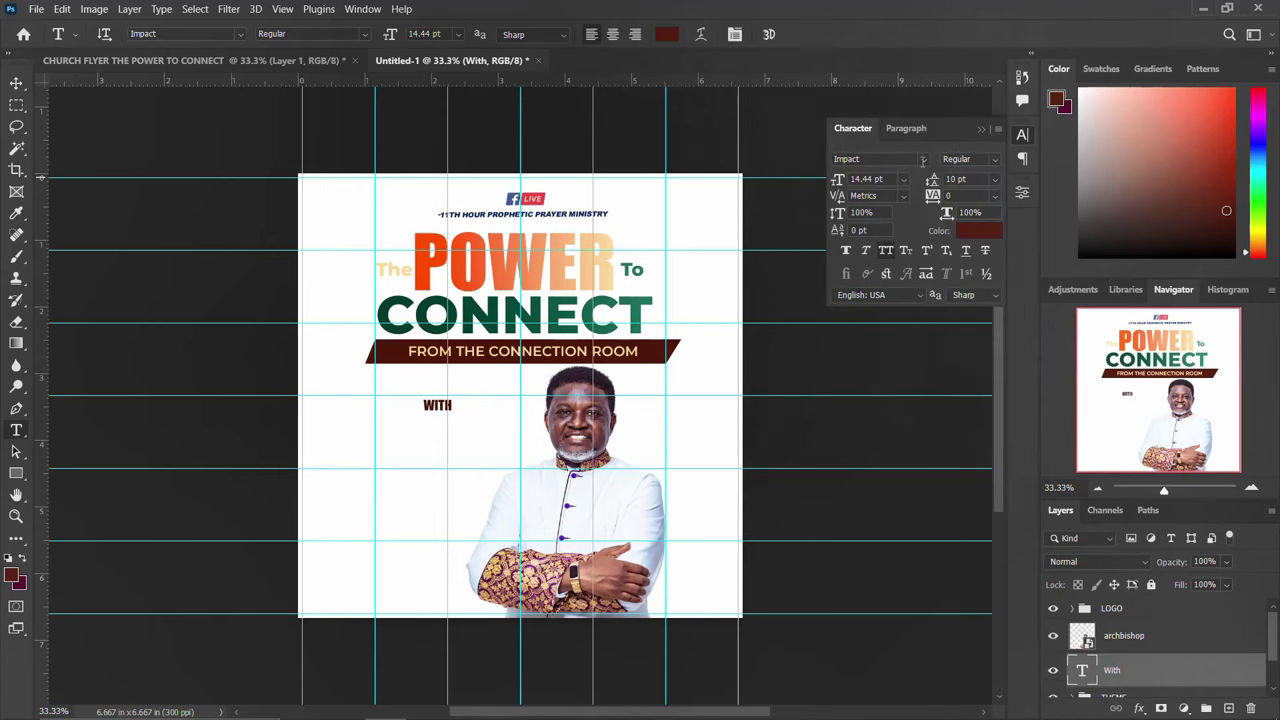
{"action": "left_click", "coordinate": [922, 159]}
{"action": "key", "text": "Up"}
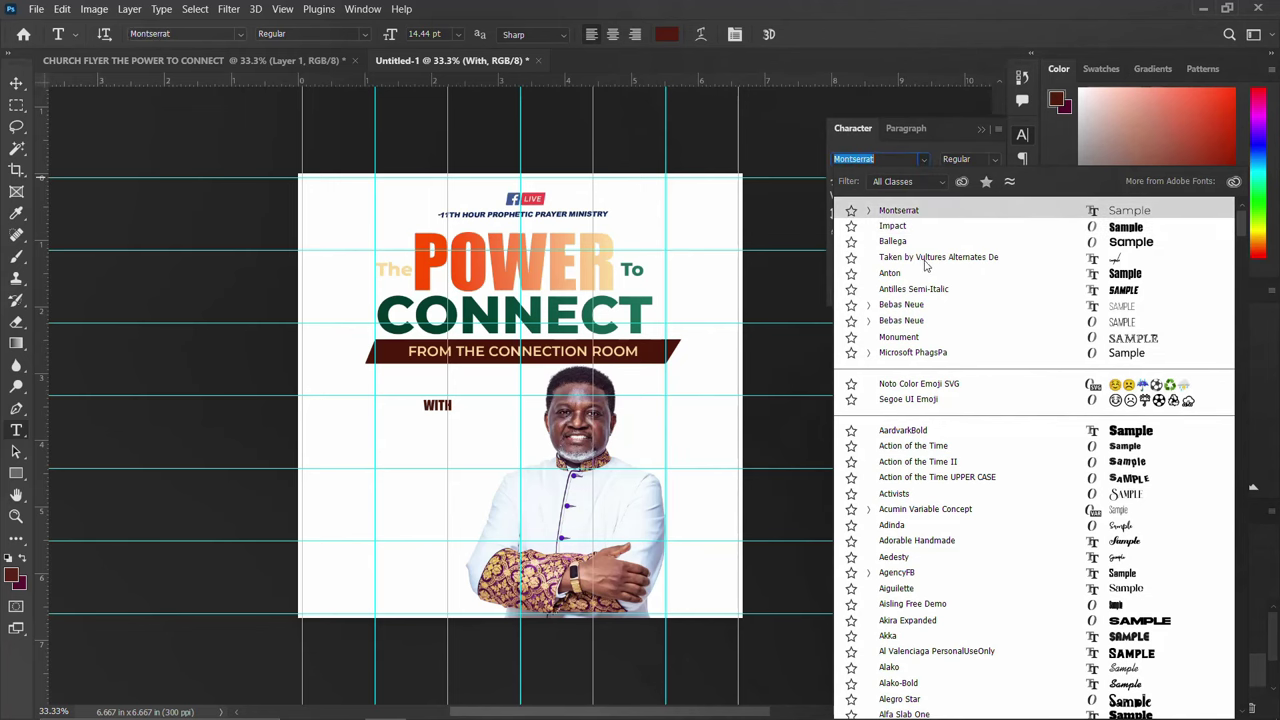
{"action": "left_click", "coordinate": [928, 258]}
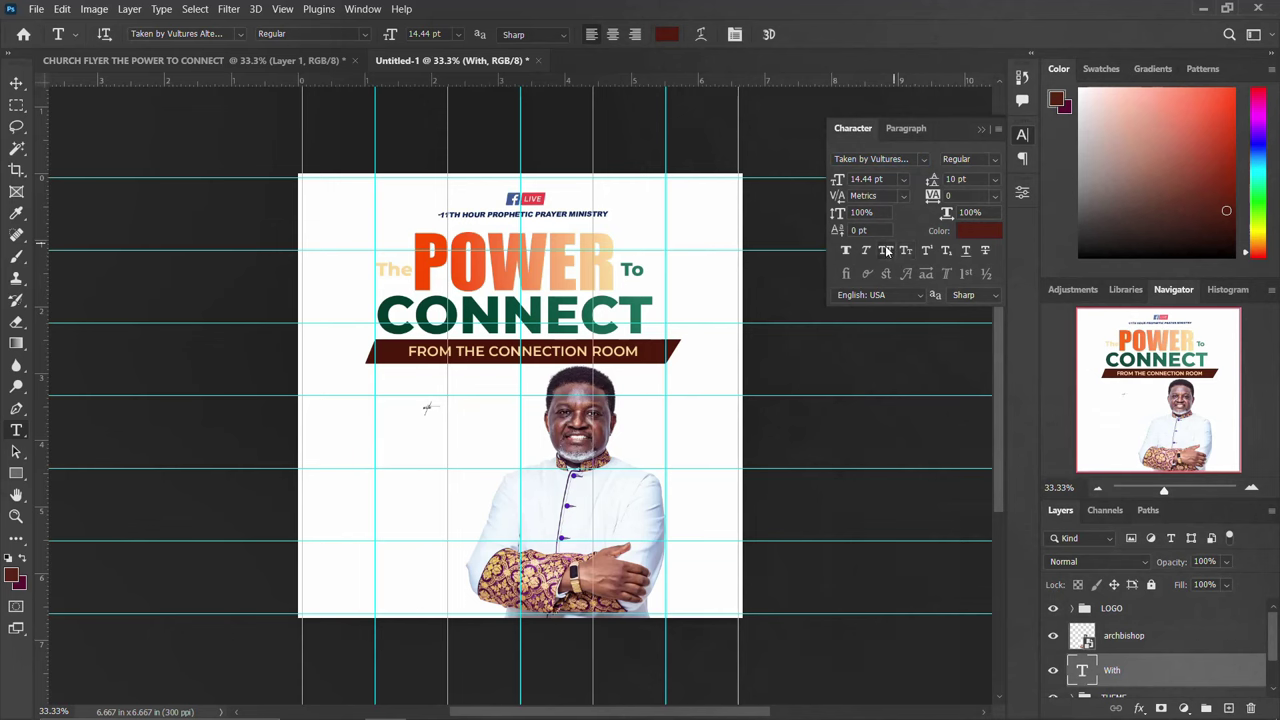
{"action": "type", "text": "20"}
{"action": "left_click", "coordinate": [983, 233]}
{"action": "left_click", "coordinate": [476, 311]}
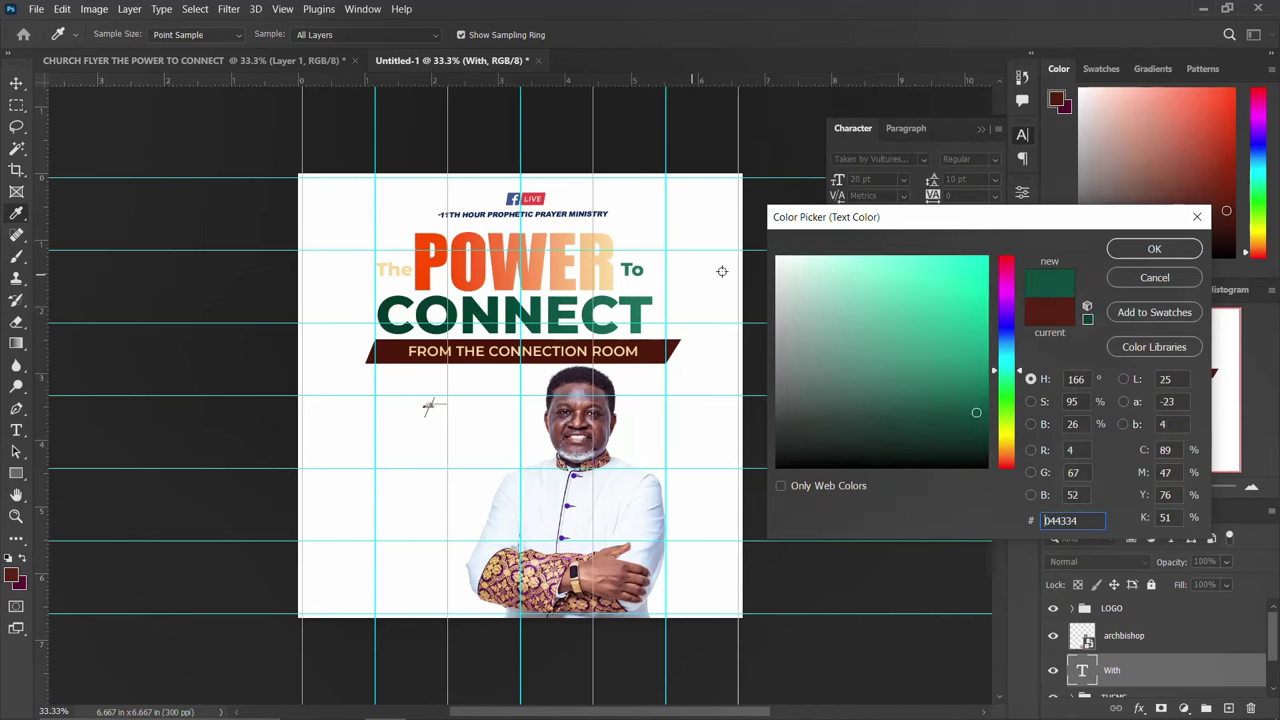
{"action": "left_click", "coordinate": [1155, 248]}
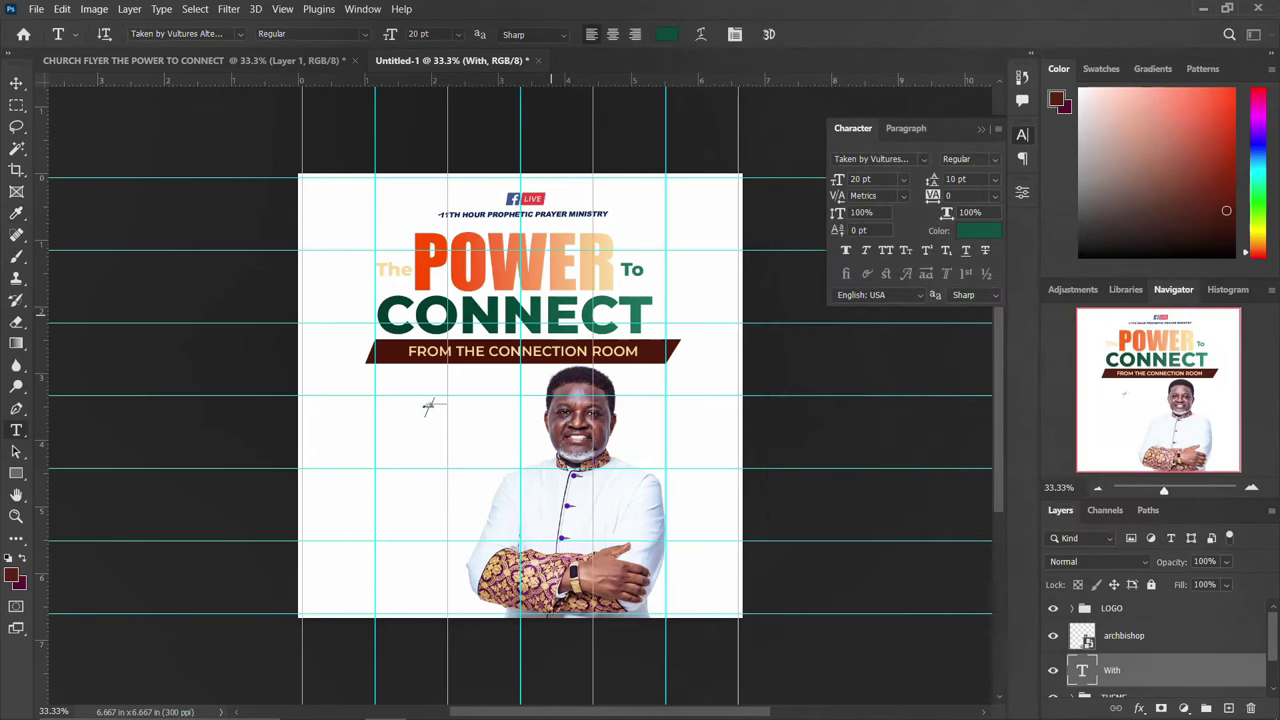
{"action": "key", "text": "alt+Tab"}
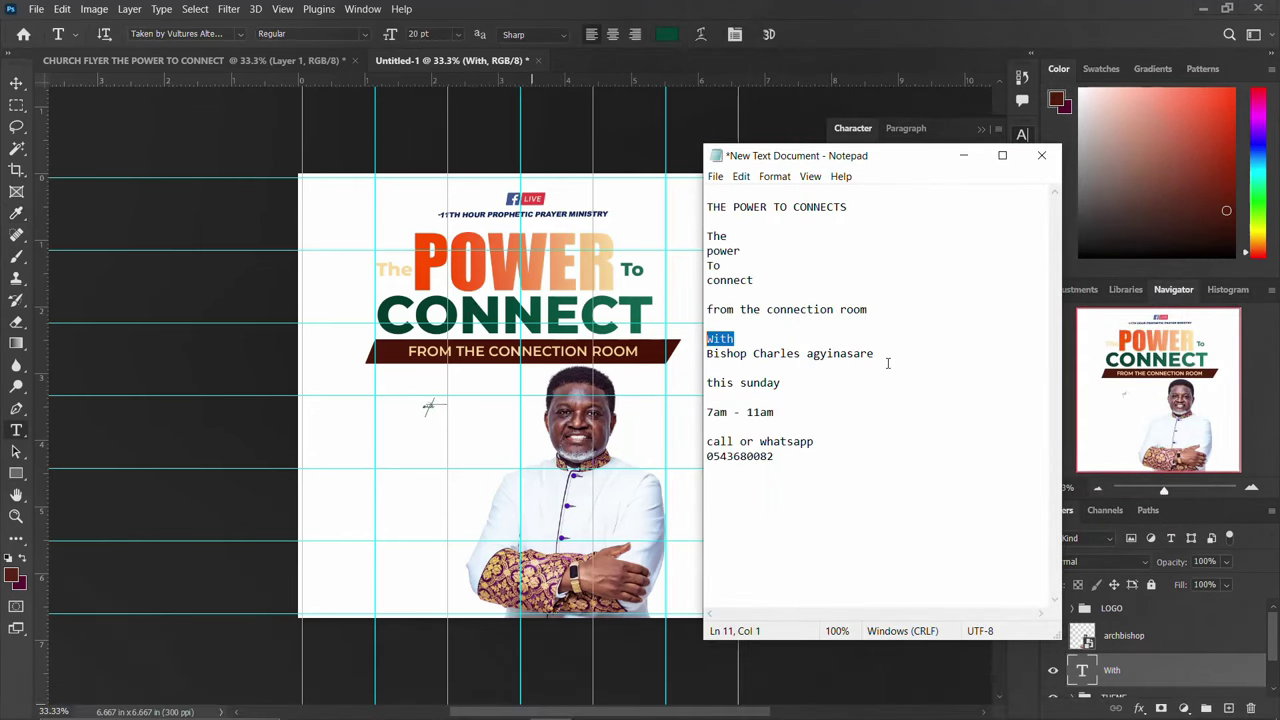
Copy the bishop's name from the notes and paste it as a new text line
{"action": "left_click_drag", "start_coordinate": [886, 354], "coordinate": [707, 353]}
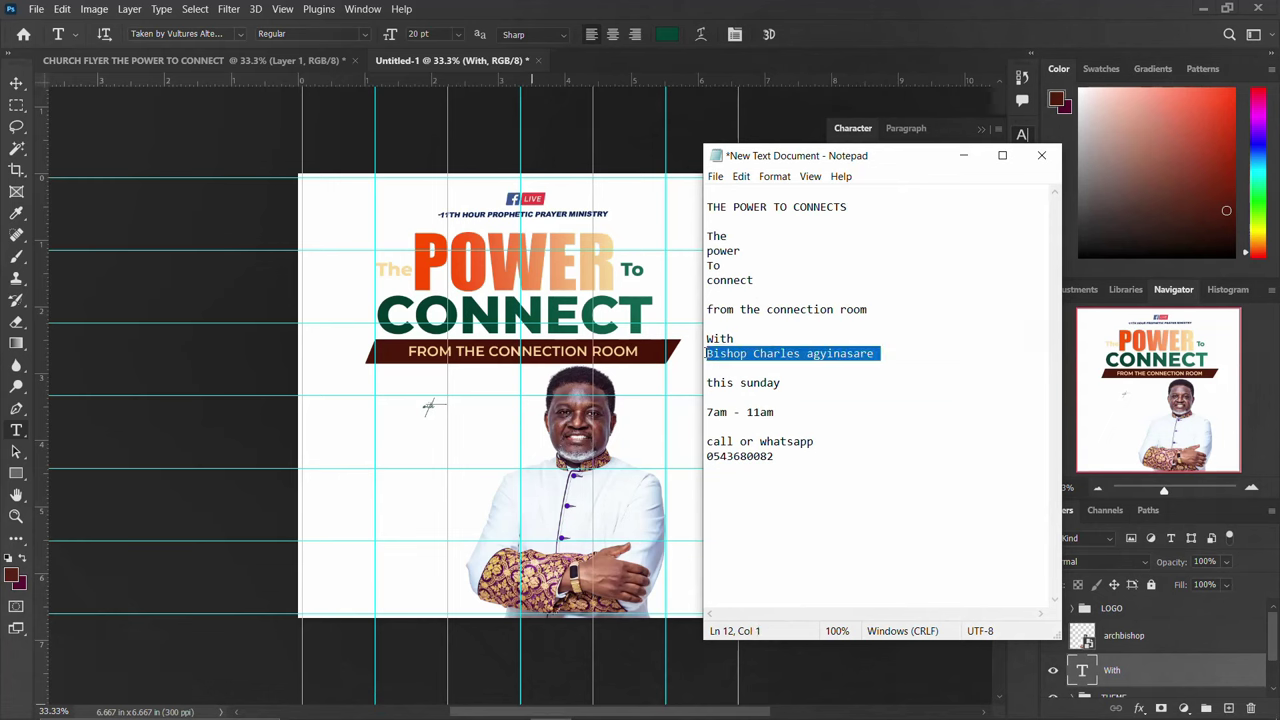
{"action": "key", "text": "alt+Tab"}
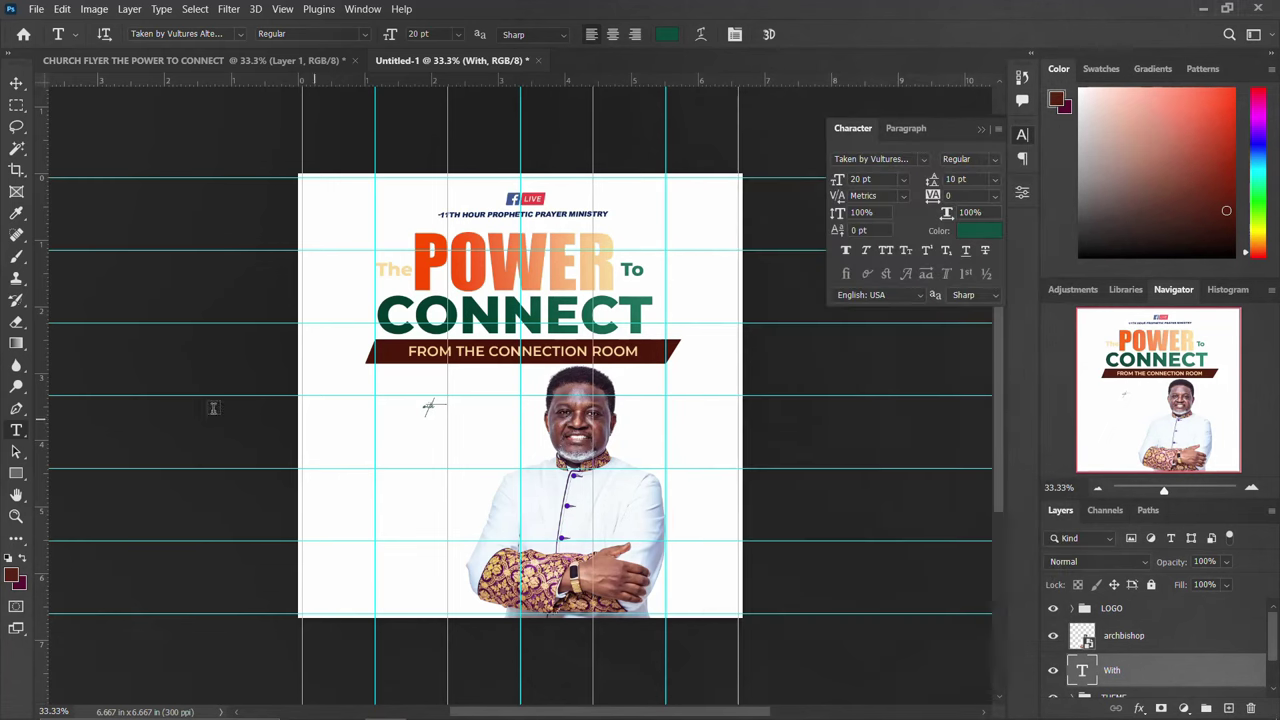
{"action": "left_click", "coordinate": [460, 408]}
{"action": "key", "text": "ctrl+v"}
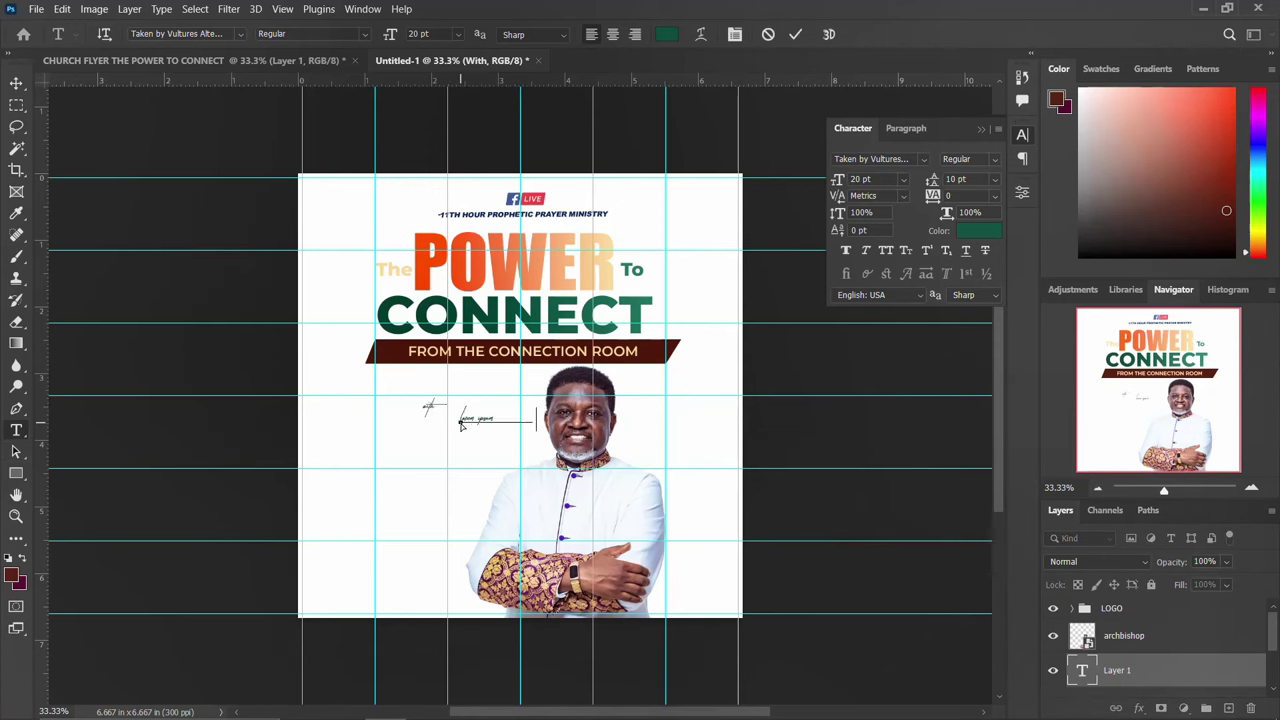
{"action": "key", "text": "ctrl+Return"}
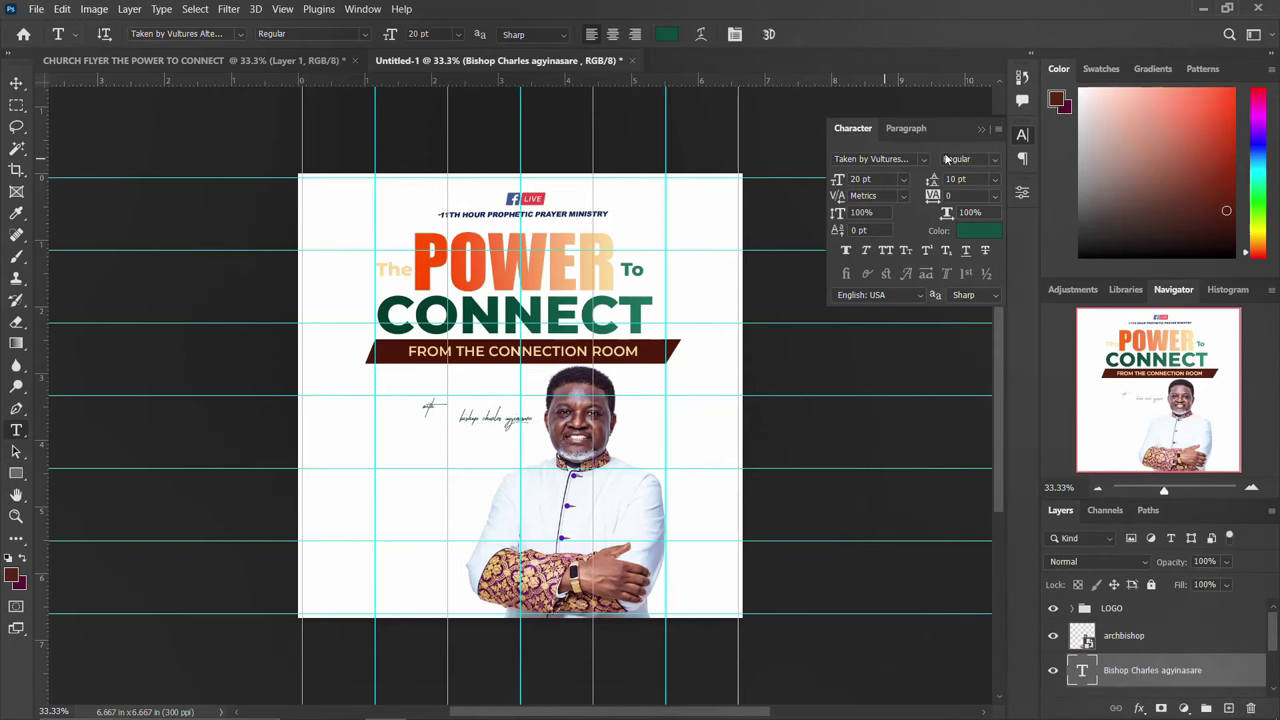
Set the name text in Montserrat with All Caps
{"action": "left_click", "coordinate": [924, 160]}
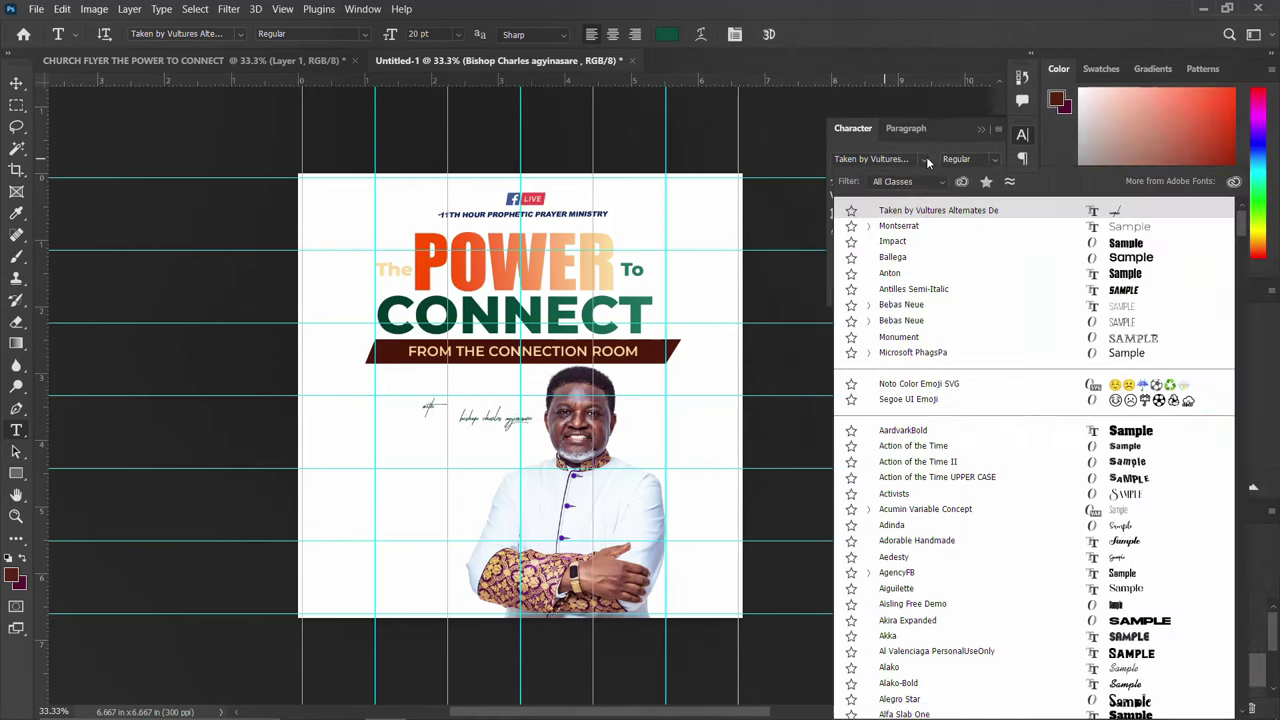
{"action": "left_click", "coordinate": [899, 227]}
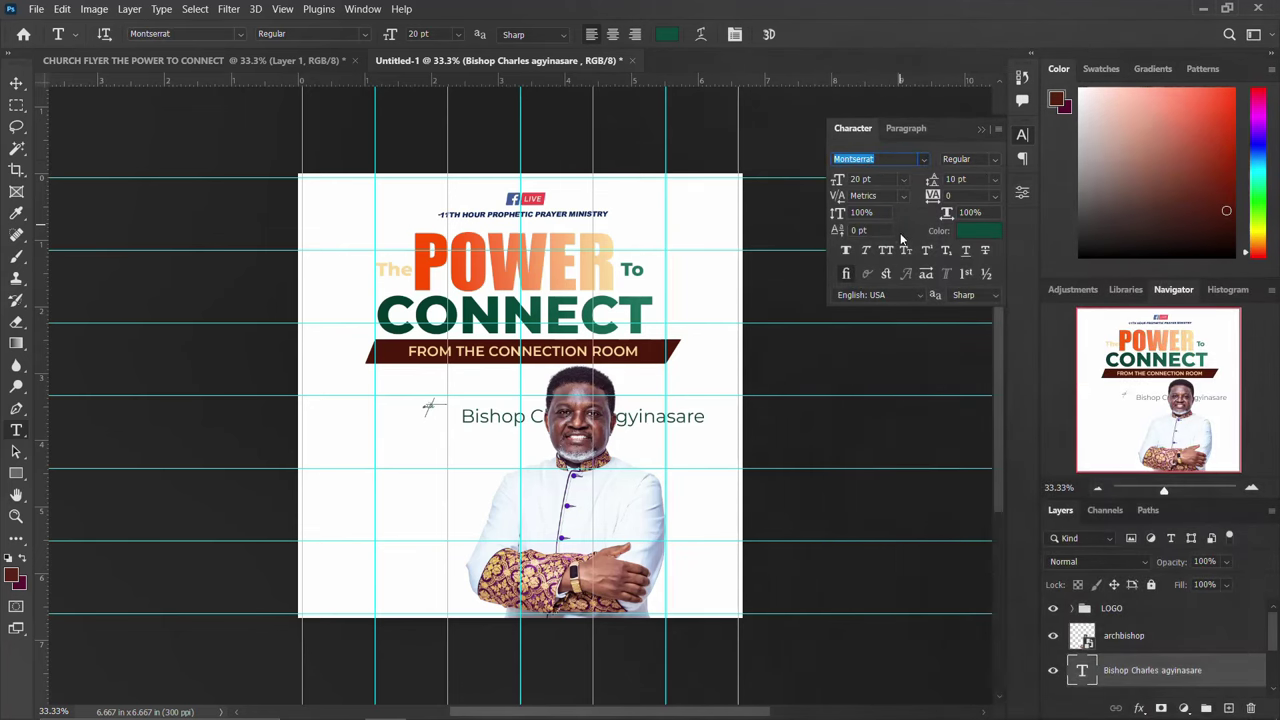
{"action": "left_click", "coordinate": [886, 251]}
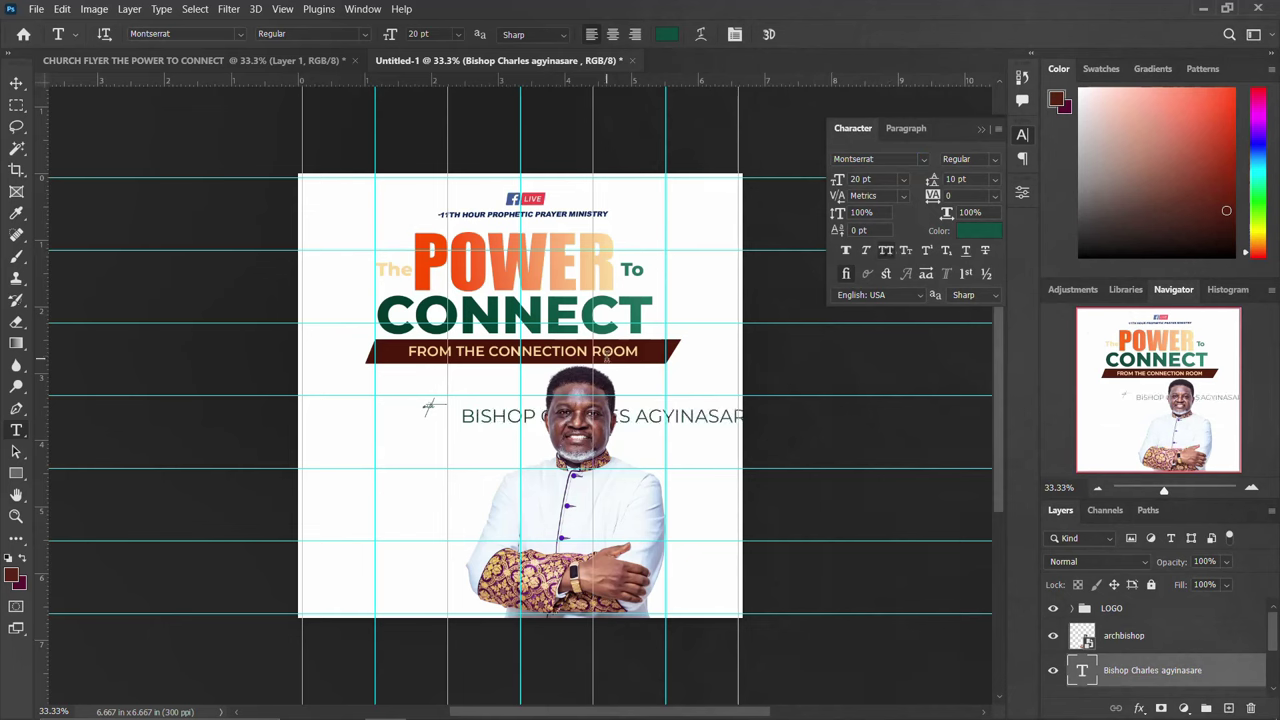
{"action": "key", "text": "v"}
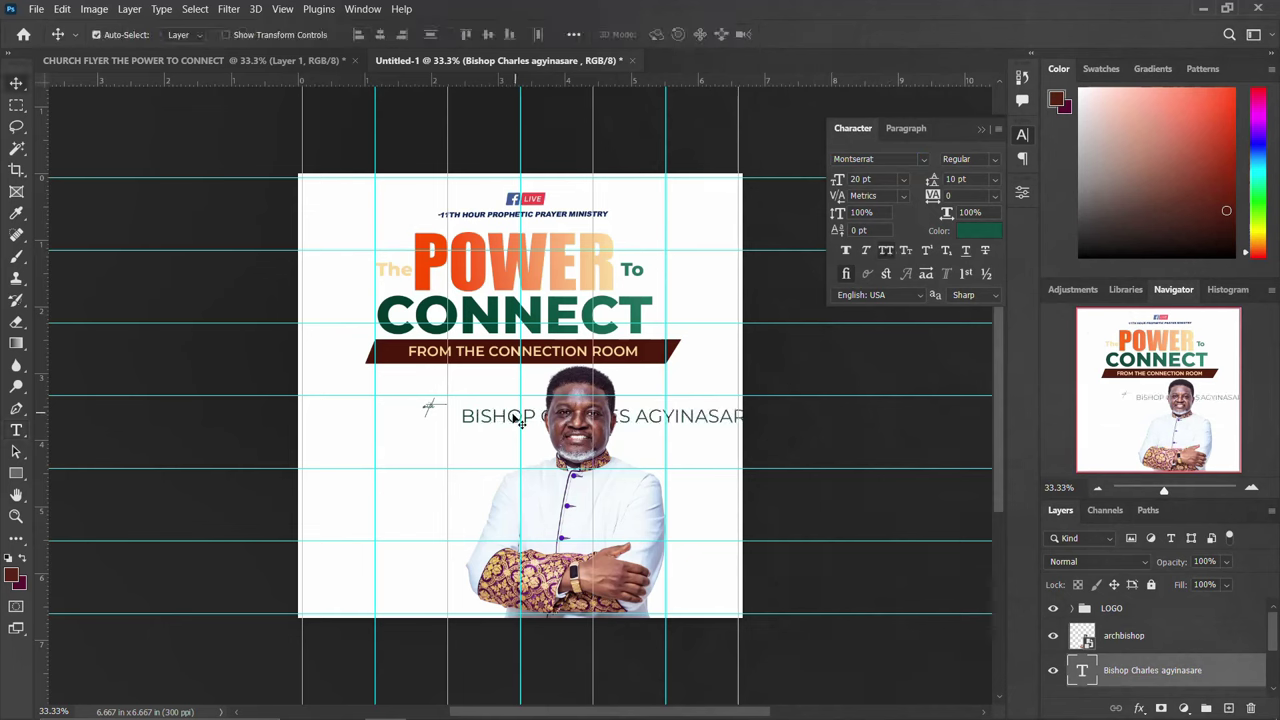
Move the name text left and break it onto three lines
{"action": "left_click_drag", "start_coordinate": [512, 424], "coordinate": [437, 441]}
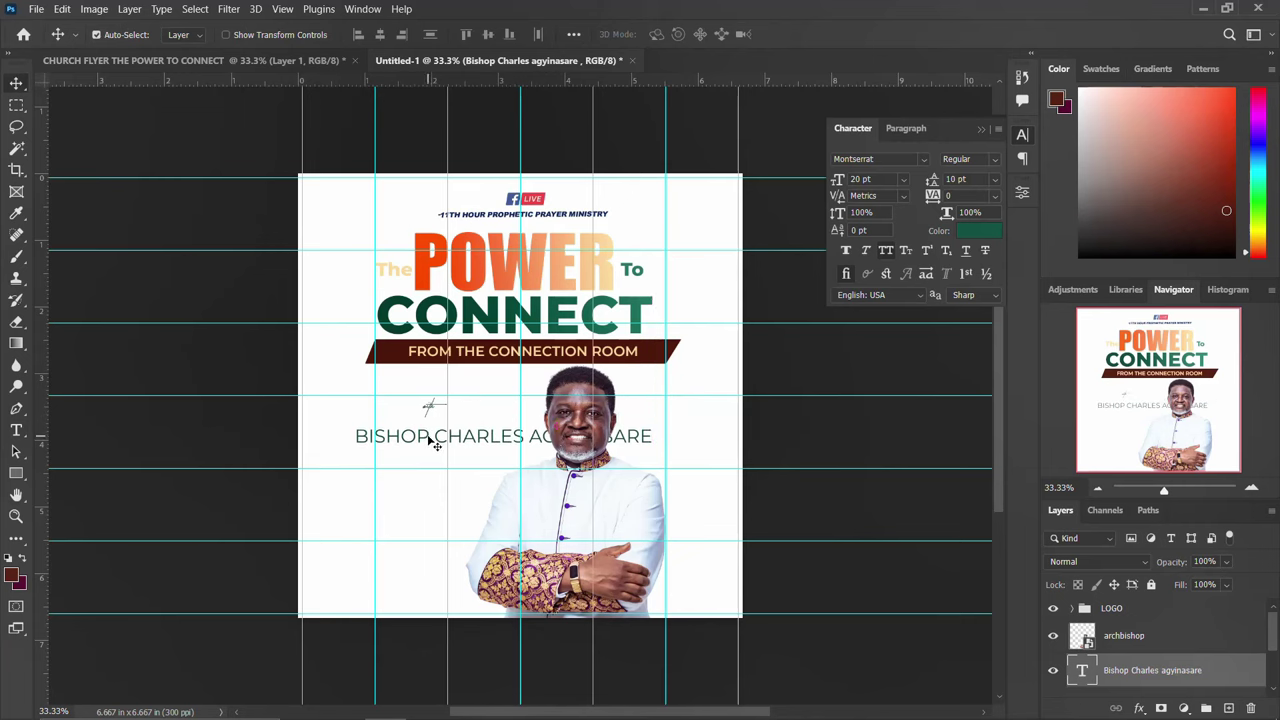
{"action": "key", "text": "t"}
{"action": "left_click", "coordinate": [437, 437]}
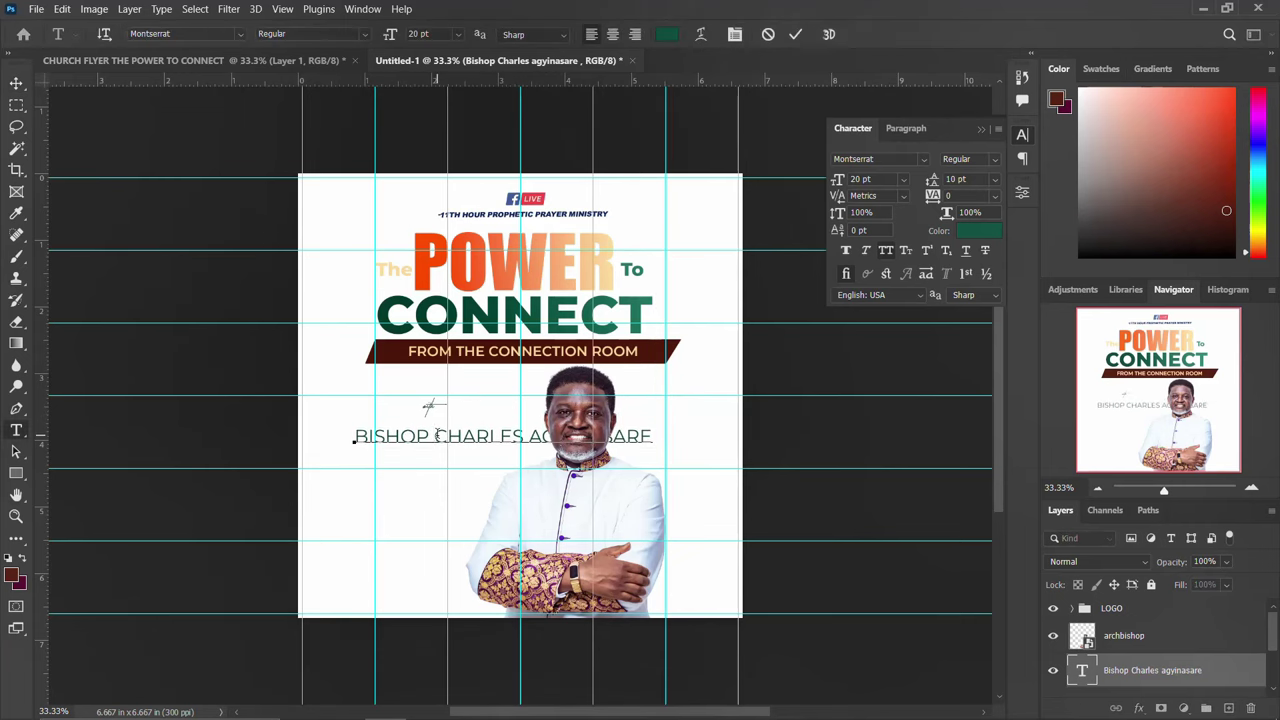
{"action": "key", "text": "Return"}
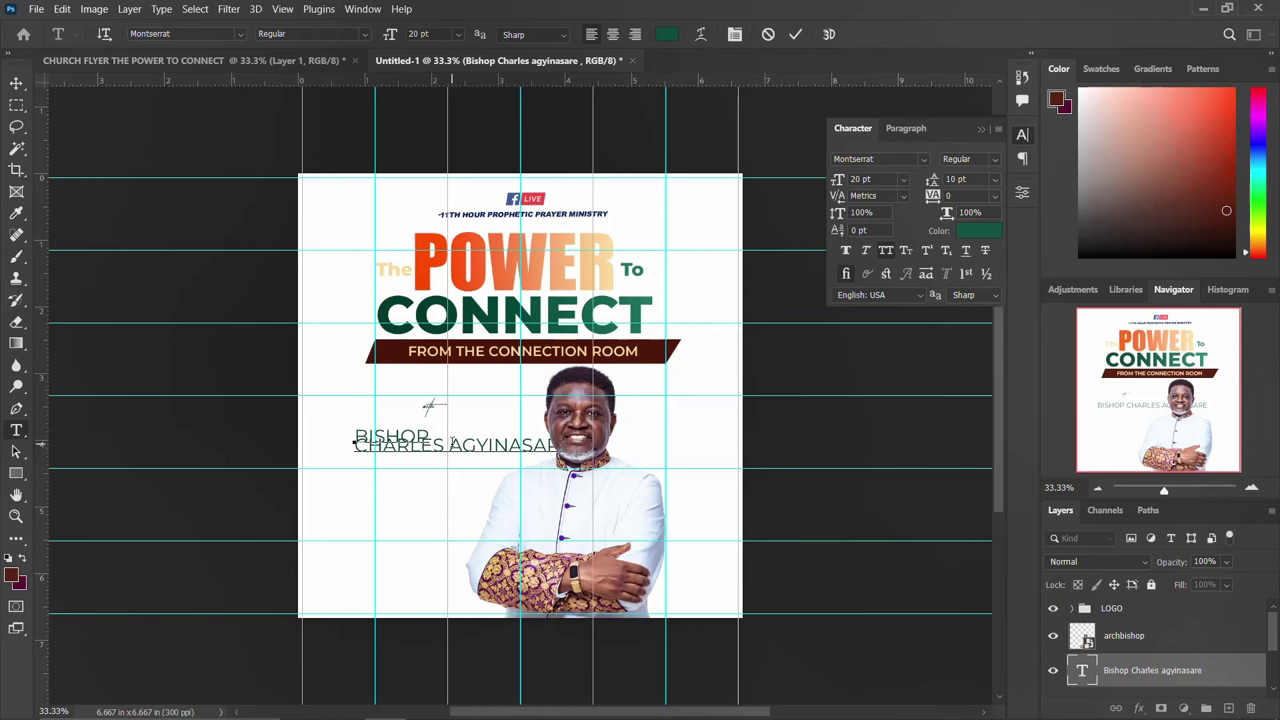
{"action": "key", "text": "Return"}
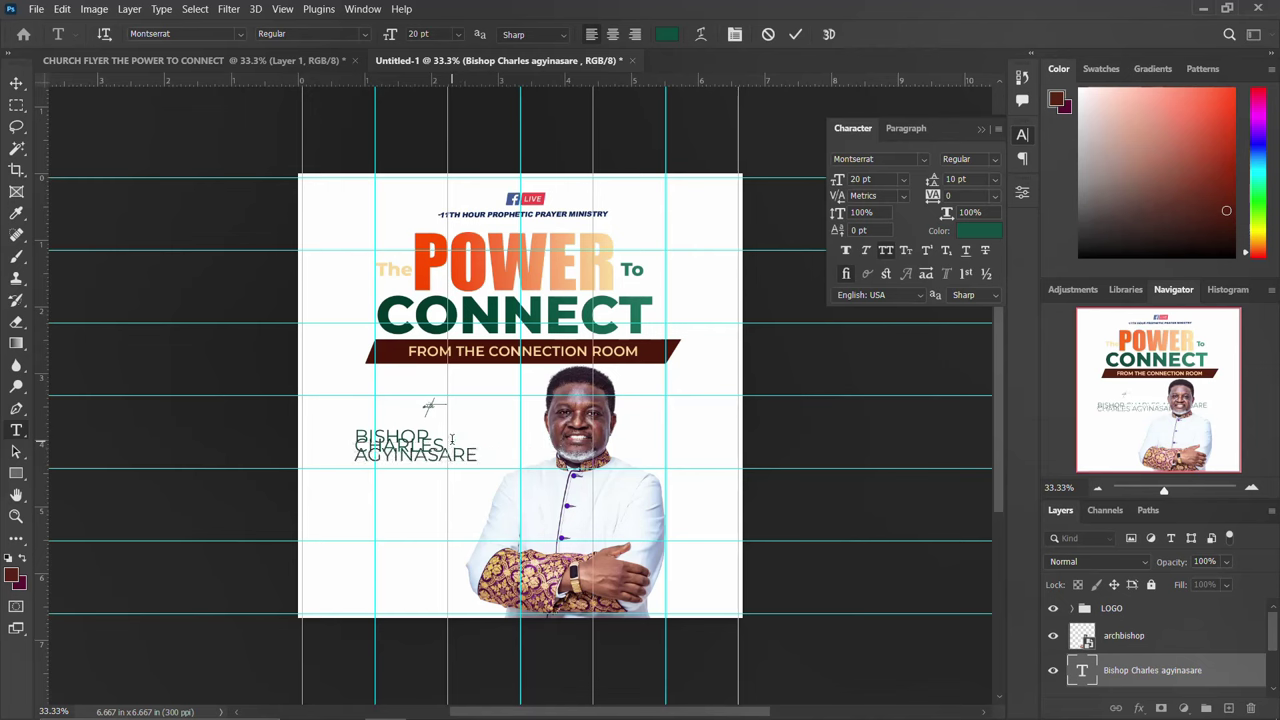
{"action": "key", "text": "ctrl+Return"}
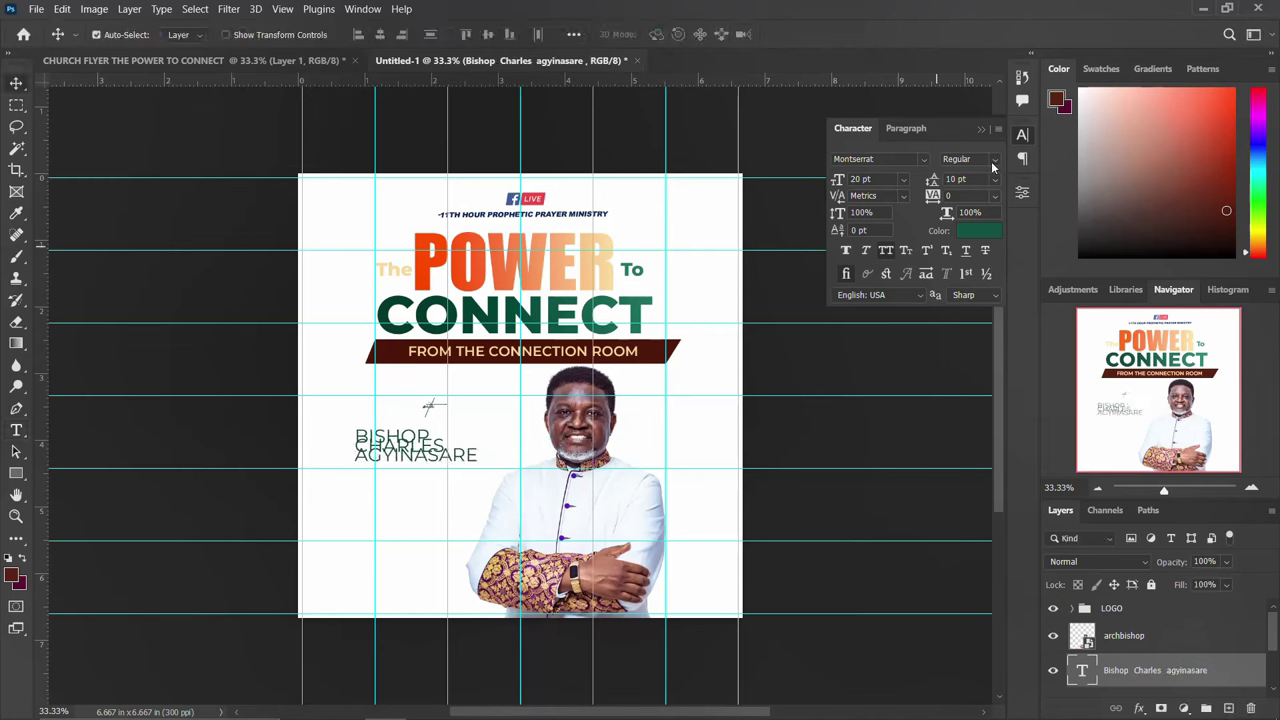
Make the name SemiBold, 10 pt with 9 pt leading, in peach sampled from POWER
{"action": "left_click", "coordinate": [993, 160]}
{"action": "left_click", "coordinate": [976, 310]}
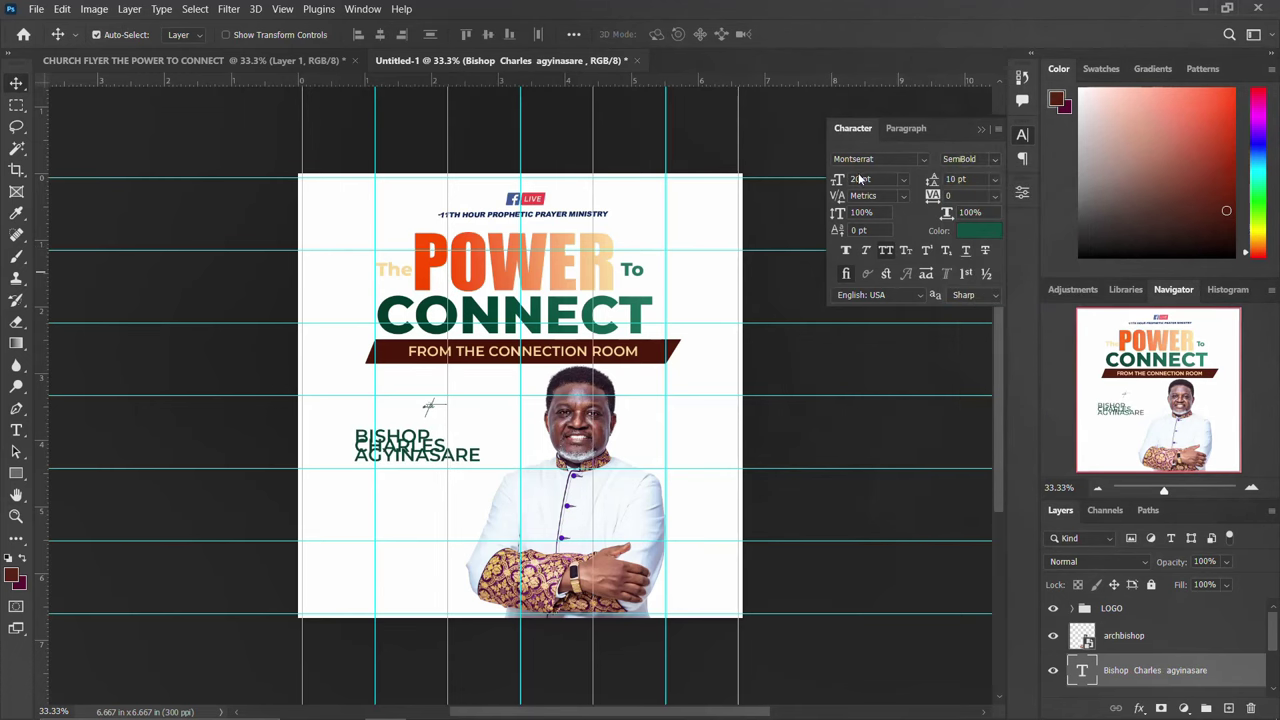
{"action": "type", "text": "10"}
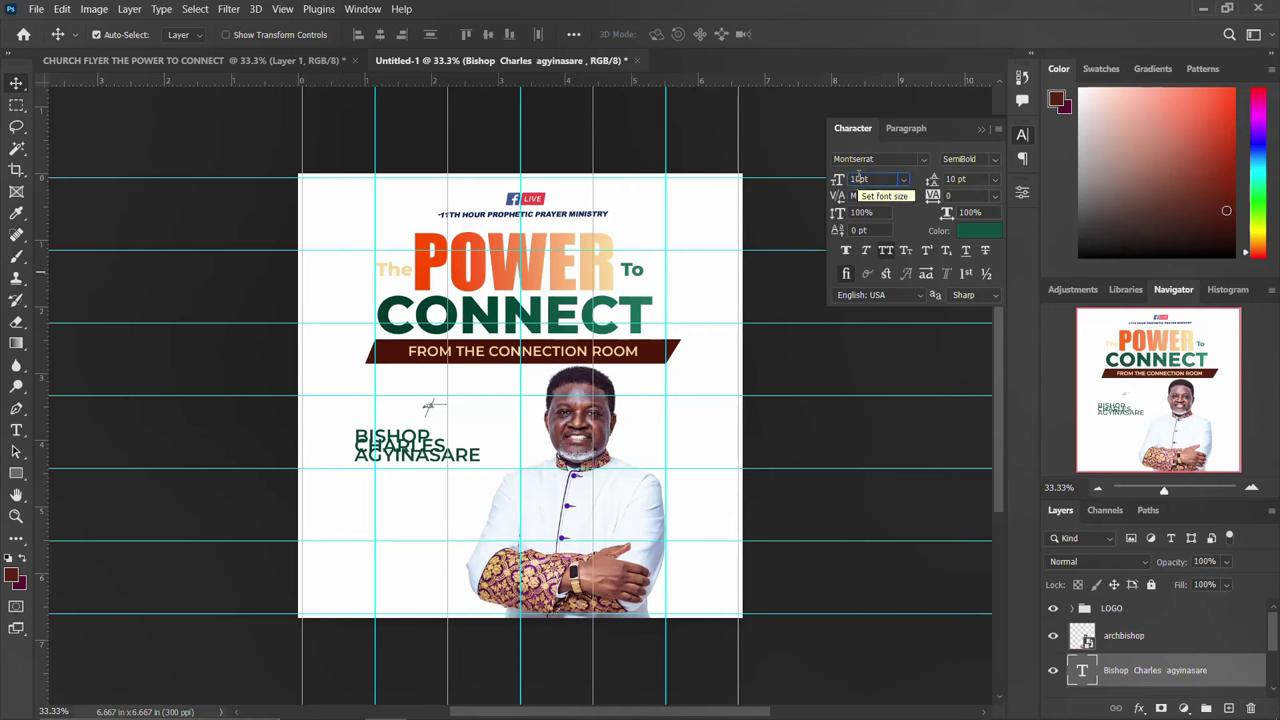
{"action": "key", "text": "Return"}
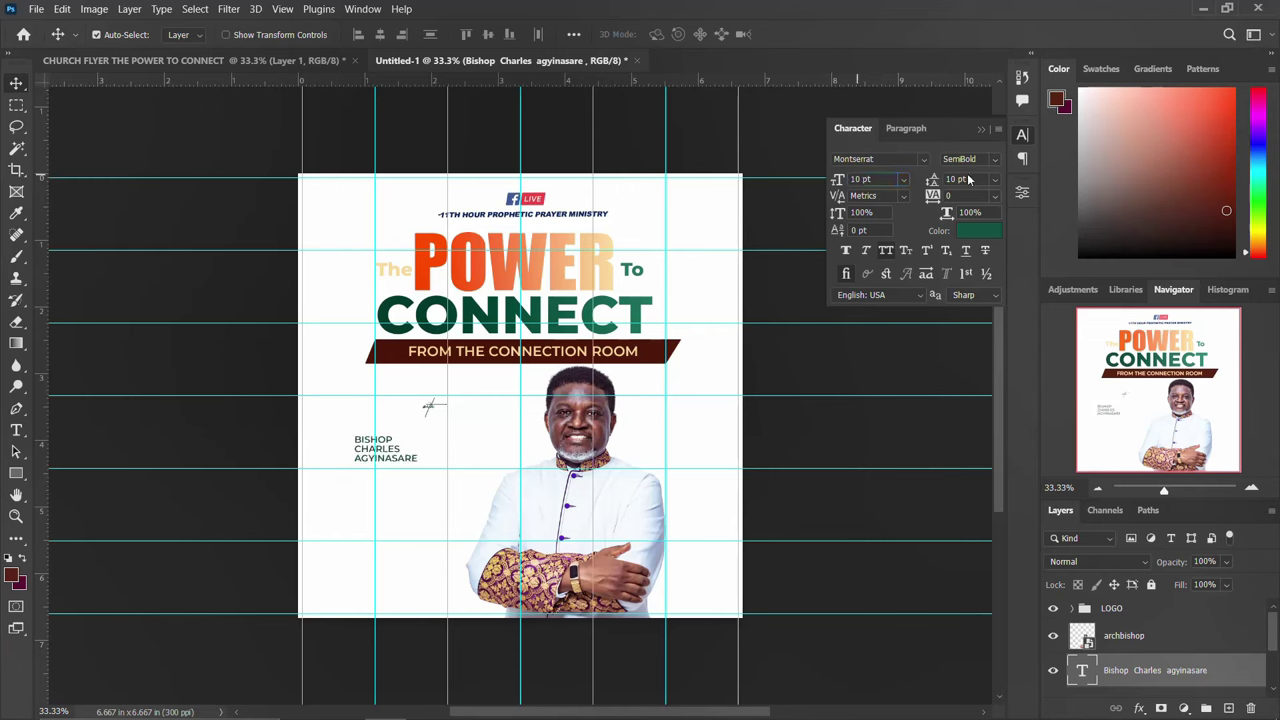
{"action": "type", "text": "9"}
{"action": "key", "text": "Return"}
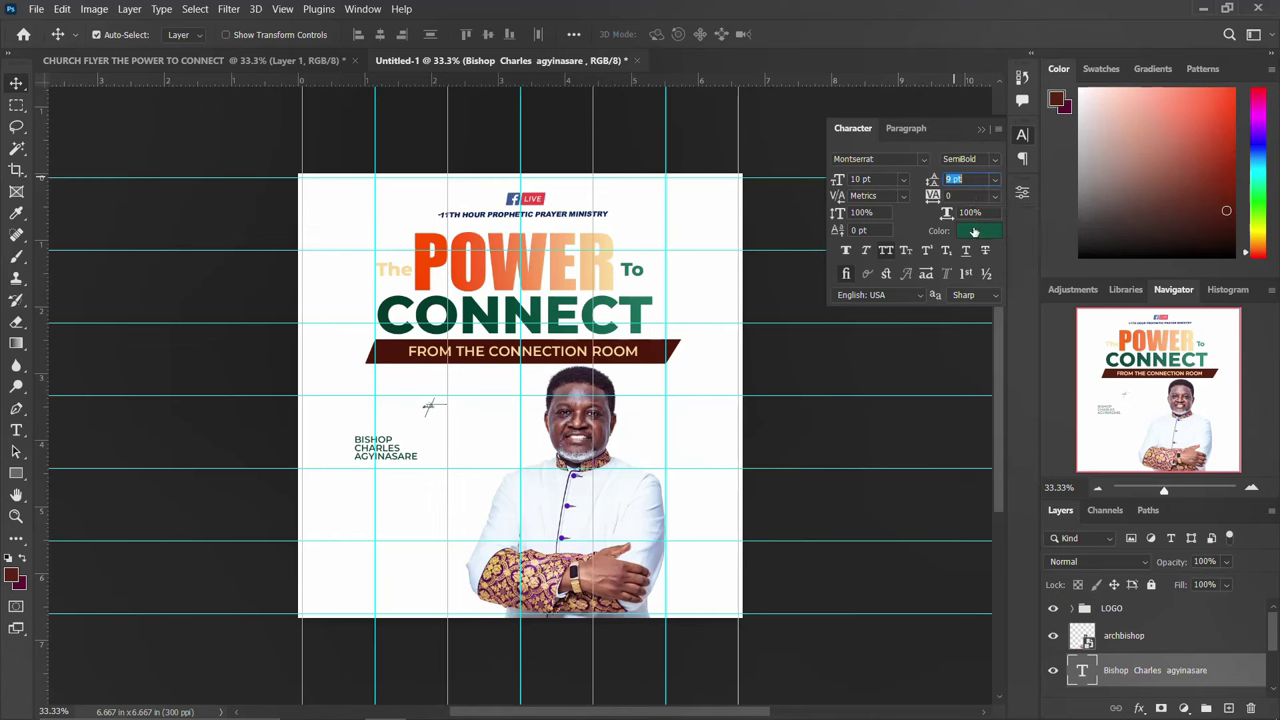
{"action": "left_click", "coordinate": [979, 231]}
{"action": "left_click", "coordinate": [560, 260]}
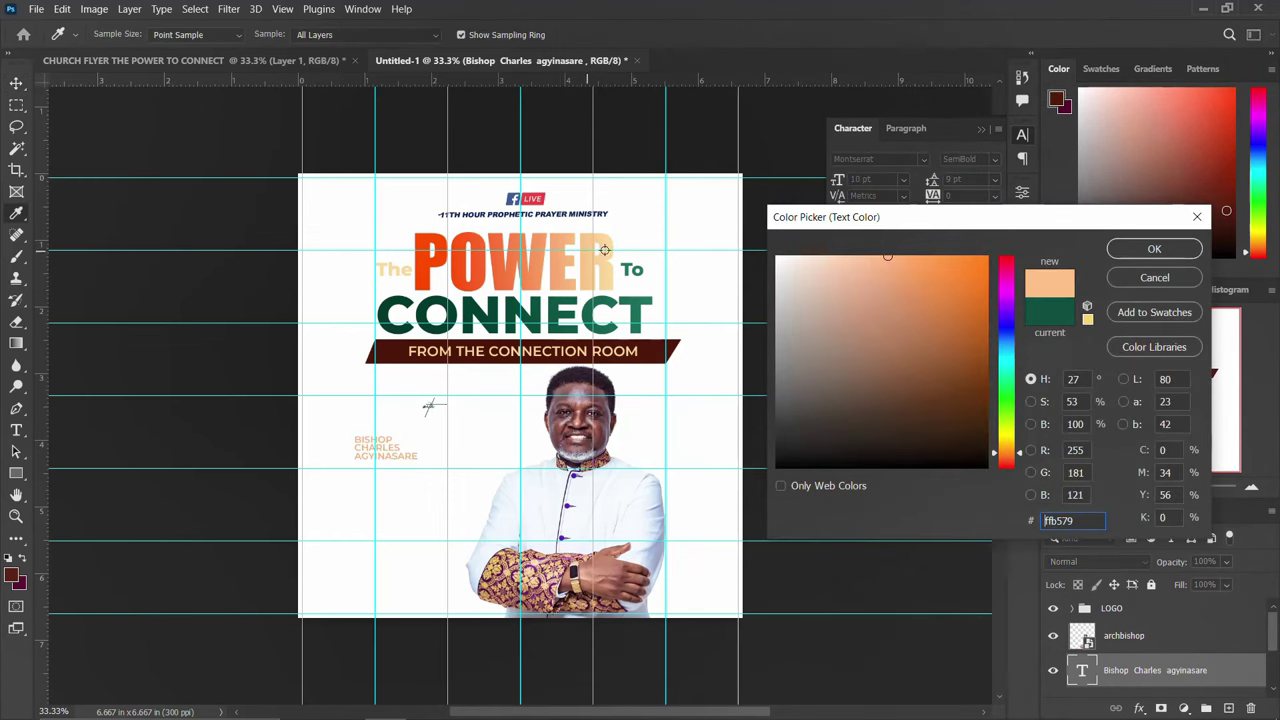
{"action": "left_click", "coordinate": [1150, 249]}
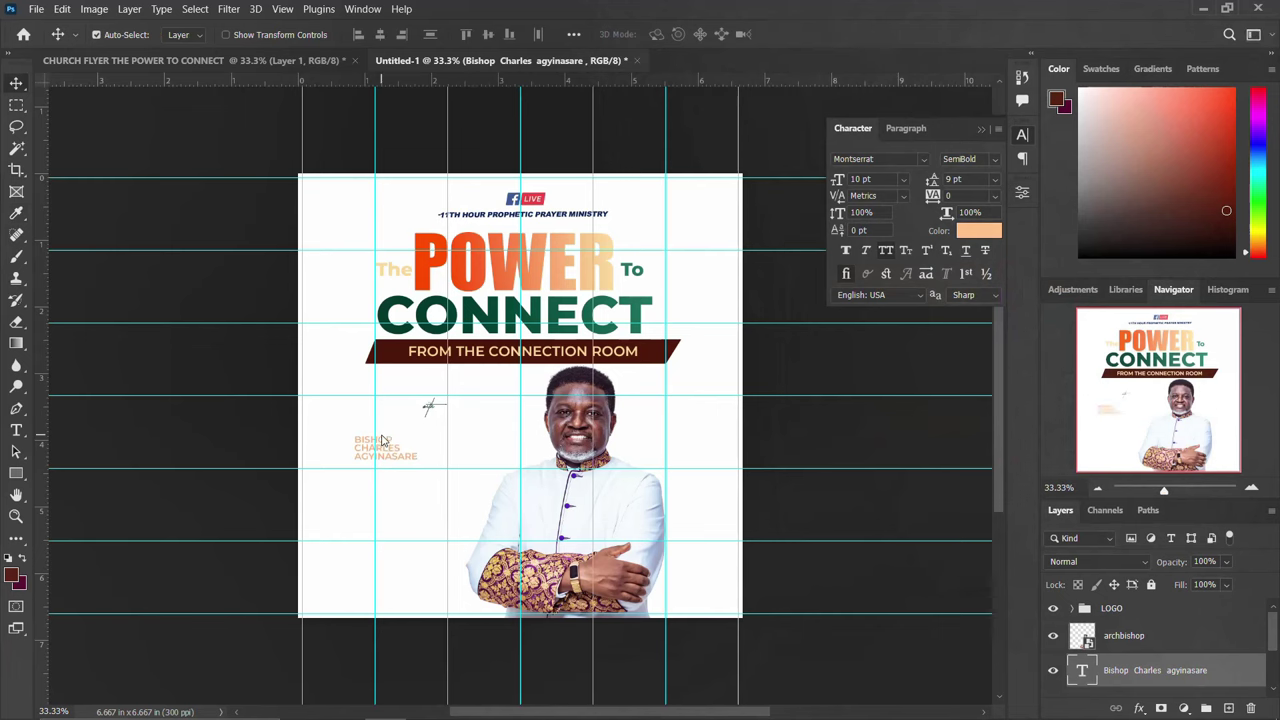
Position the name beside the signature mark near the bishop's head
{"action": "left_click_drag", "start_coordinate": [390, 450], "coordinate": [471, 424]}
{"action": "key", "text": "Left"}
{"action": "key", "text": "Left"}
{"action": "key", "text": "Left"}
{"action": "key", "text": "Left"}
{"action": "key", "text": "Left"}
{"action": "key", "text": "Left"}
{"action": "key", "text": "Left"}
{"action": "key", "text": "Left"}
{"action": "key", "text": "Left"}
{"action": "key", "text": "Left"}
{"action": "key", "text": "Left"}
{"action": "key", "text": "Left"}
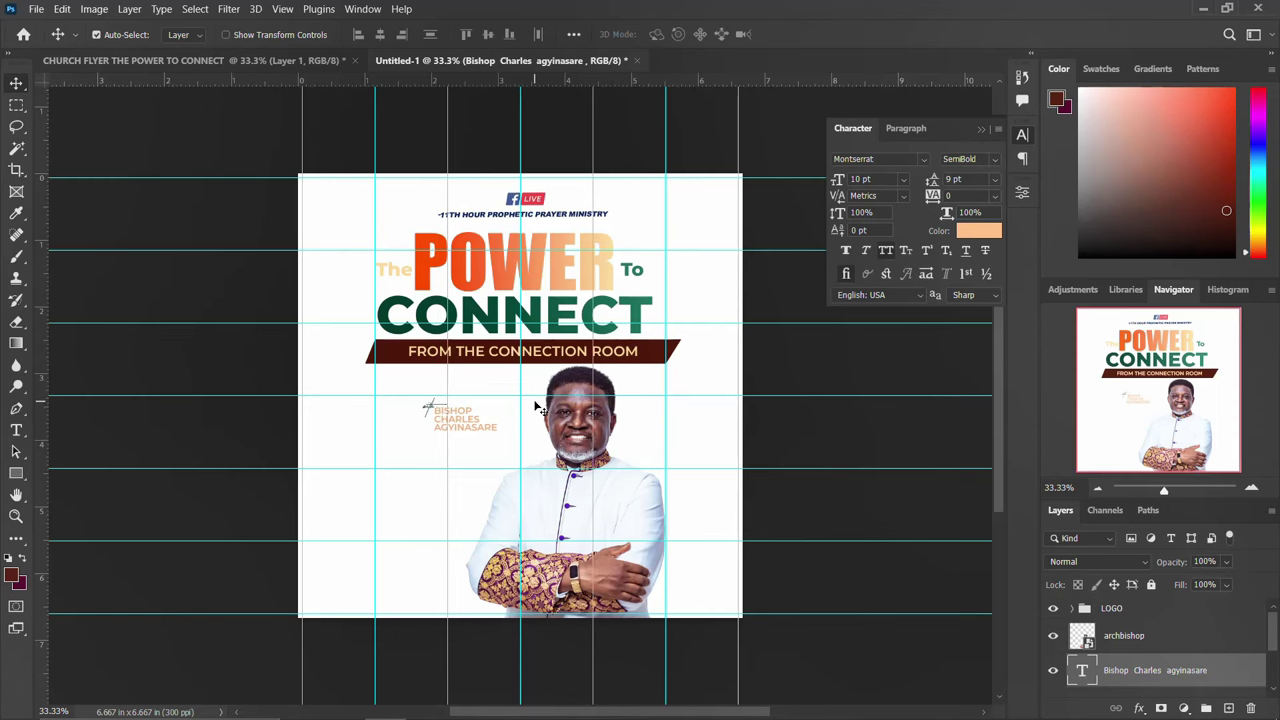
{"action": "key", "text": "Up"}
{"action": "key", "text": "Up"}
{"action": "key", "text": "Up"}
{"action": "key", "text": "Up"}
{"action": "key", "text": "Up"}
{"action": "key", "text": "Up"}
{"action": "key", "text": "Up"}
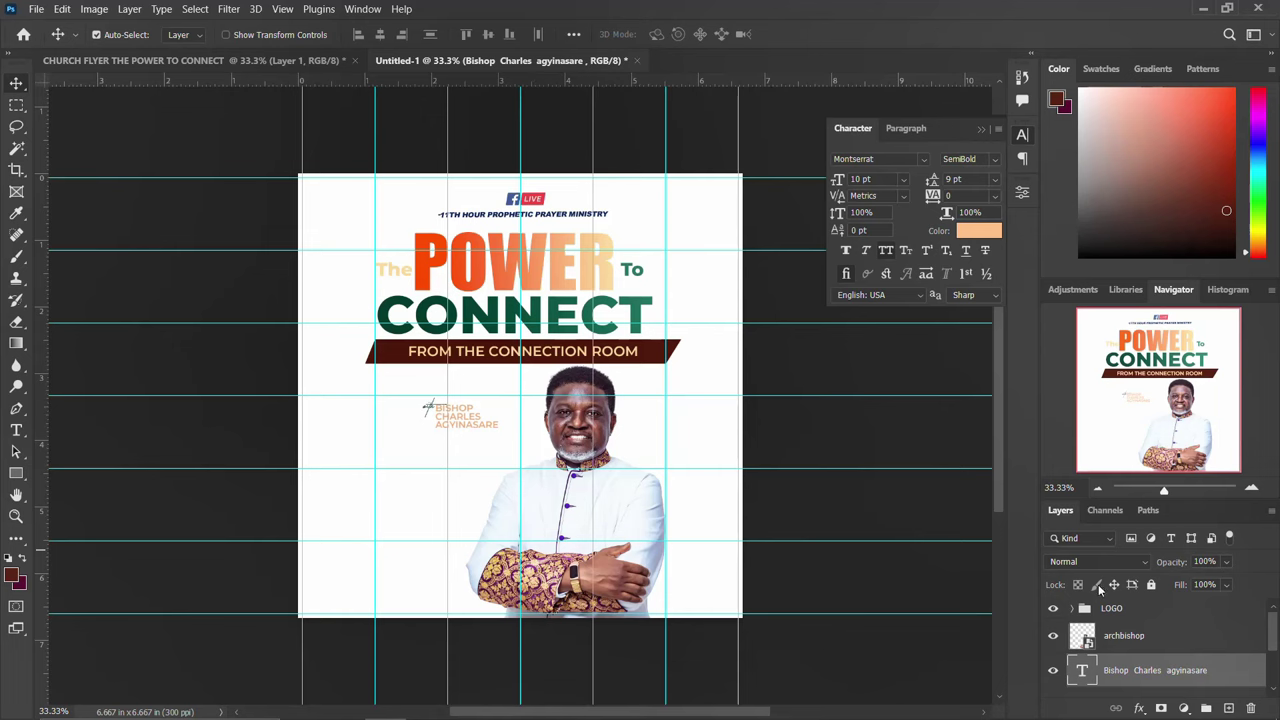
{"action": "key", "text": "Down"}
Group the name text, archbishop photo and With layers as NAME + IMAGE
{"action": "left_click", "coordinate": [1134, 645], "text": "shift"}
{"action": "scroll", "coordinate": [1134, 645], "scroll_direction": "down", "scroll_amount": 1}
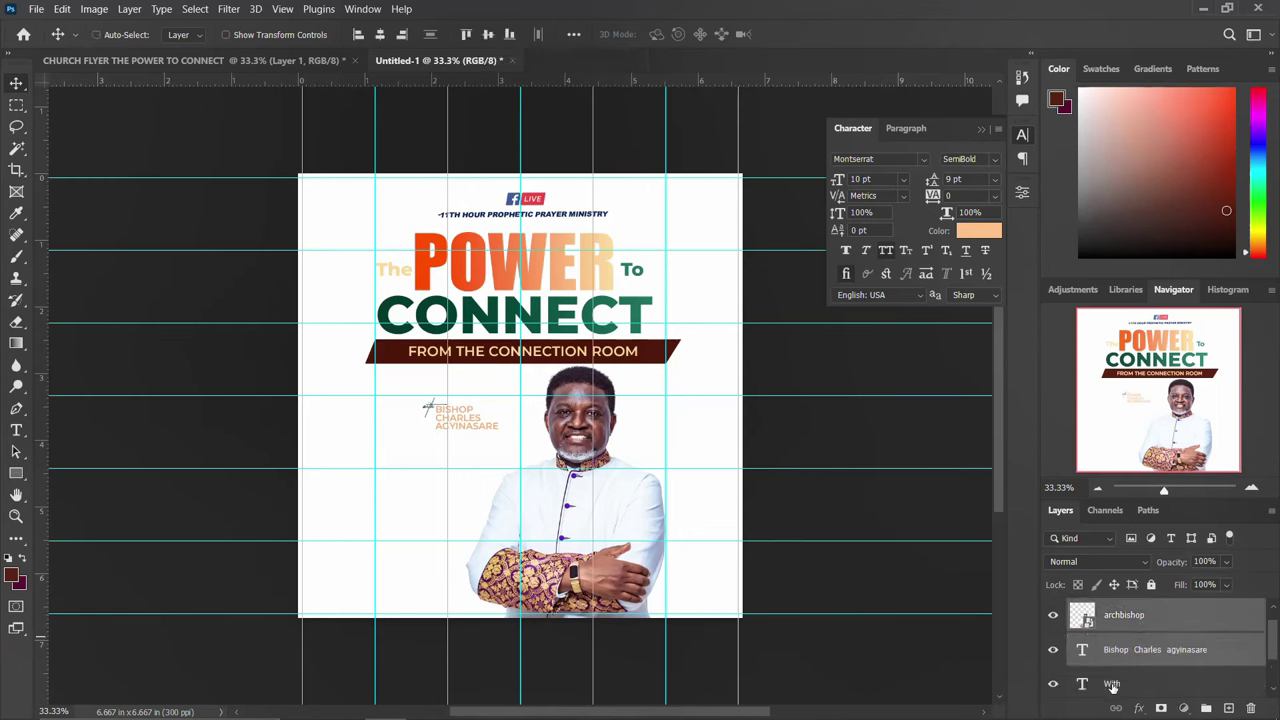
{"action": "left_click", "coordinate": [1112, 686], "text": "shift"}
{"action": "scroll", "coordinate": [1153, 632], "scroll_direction": "down", "scroll_amount": 1}
{"action": "key", "text": "ctrl+g"}
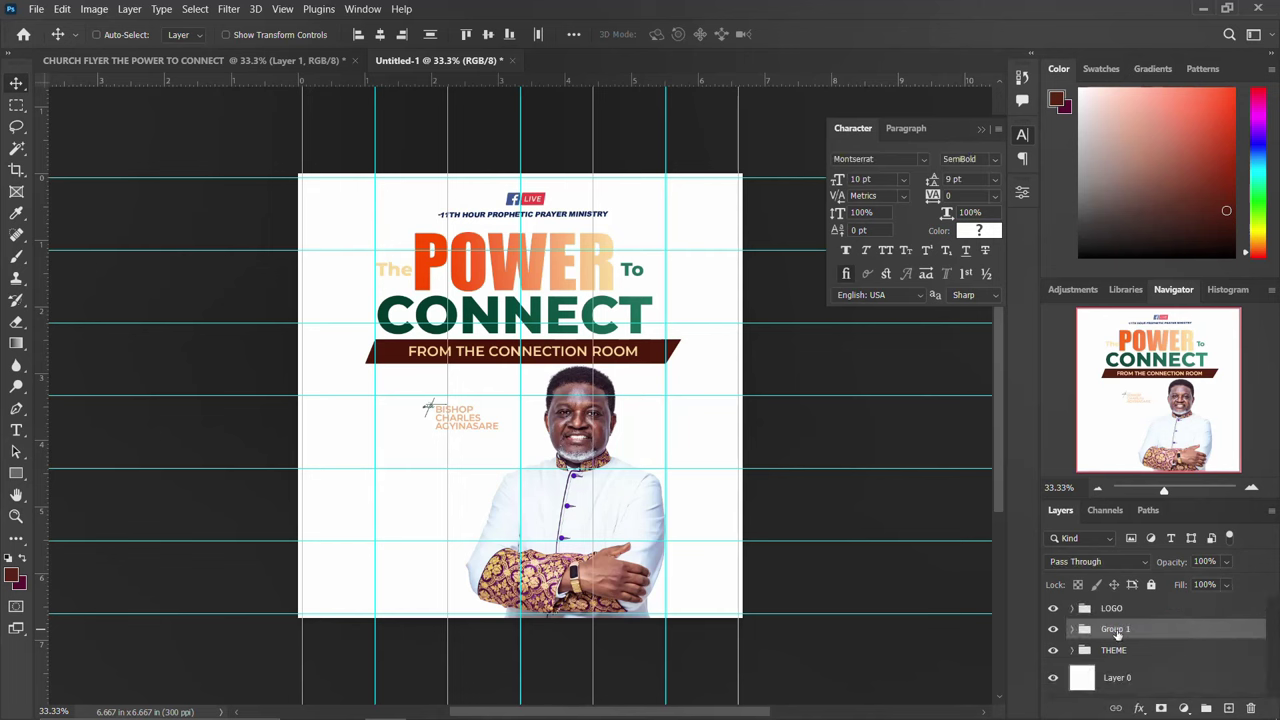
{"action": "double_click", "coordinate": [1115, 628]}
{"action": "type", "text": "NAME + IMA"}
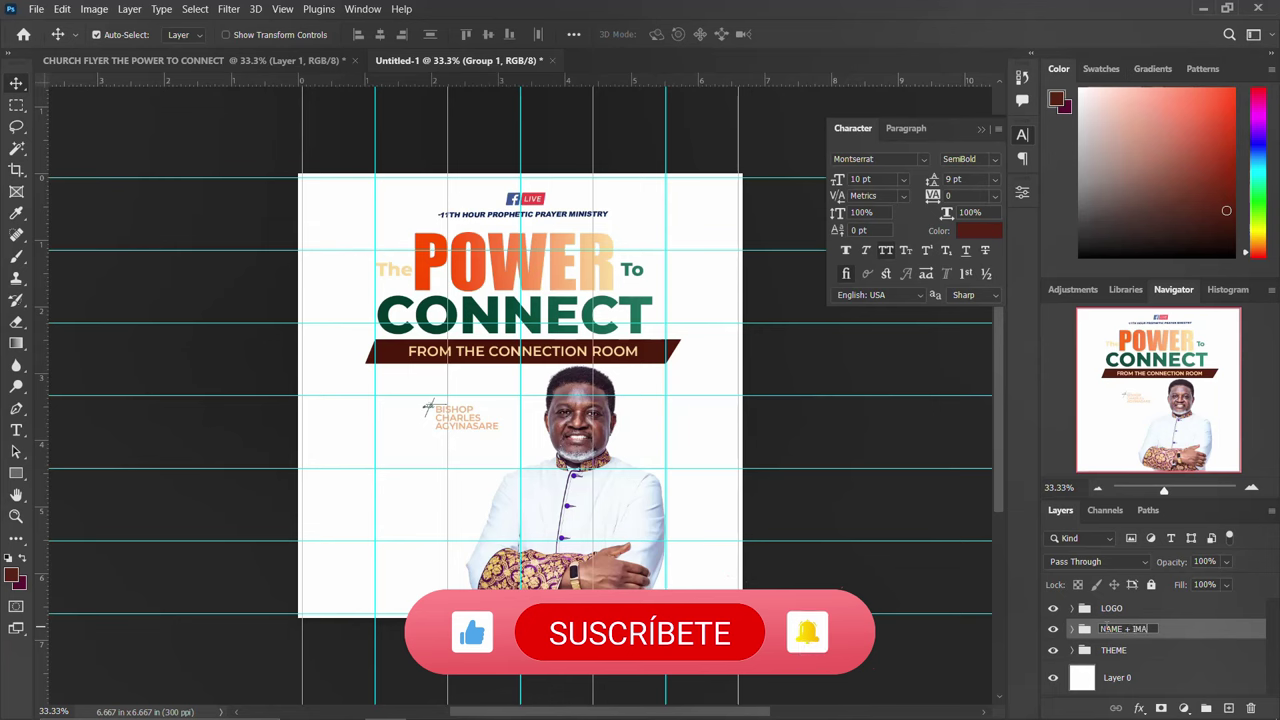
{"action": "type", "text": "GE"}
{"action": "key", "text": "Return"}
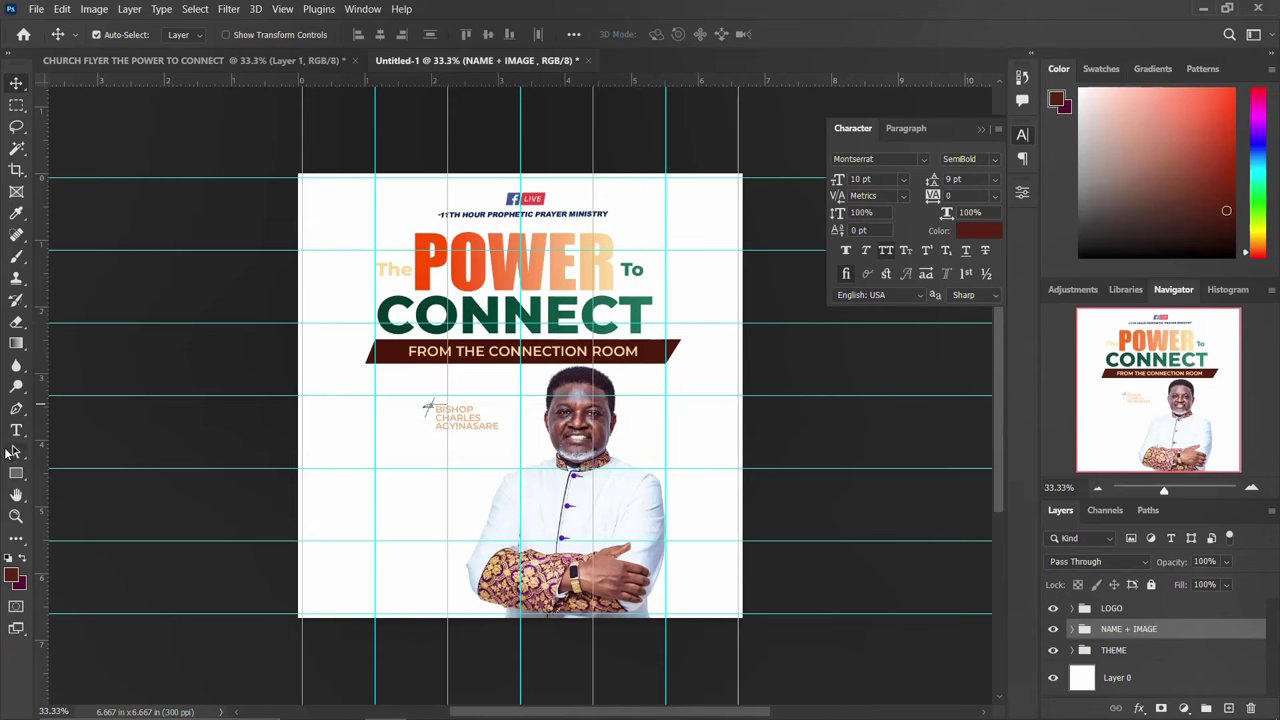
Draw a wide peach rectangle bar left of the bishop's torso
{"action": "left_click", "coordinate": [16, 473]}
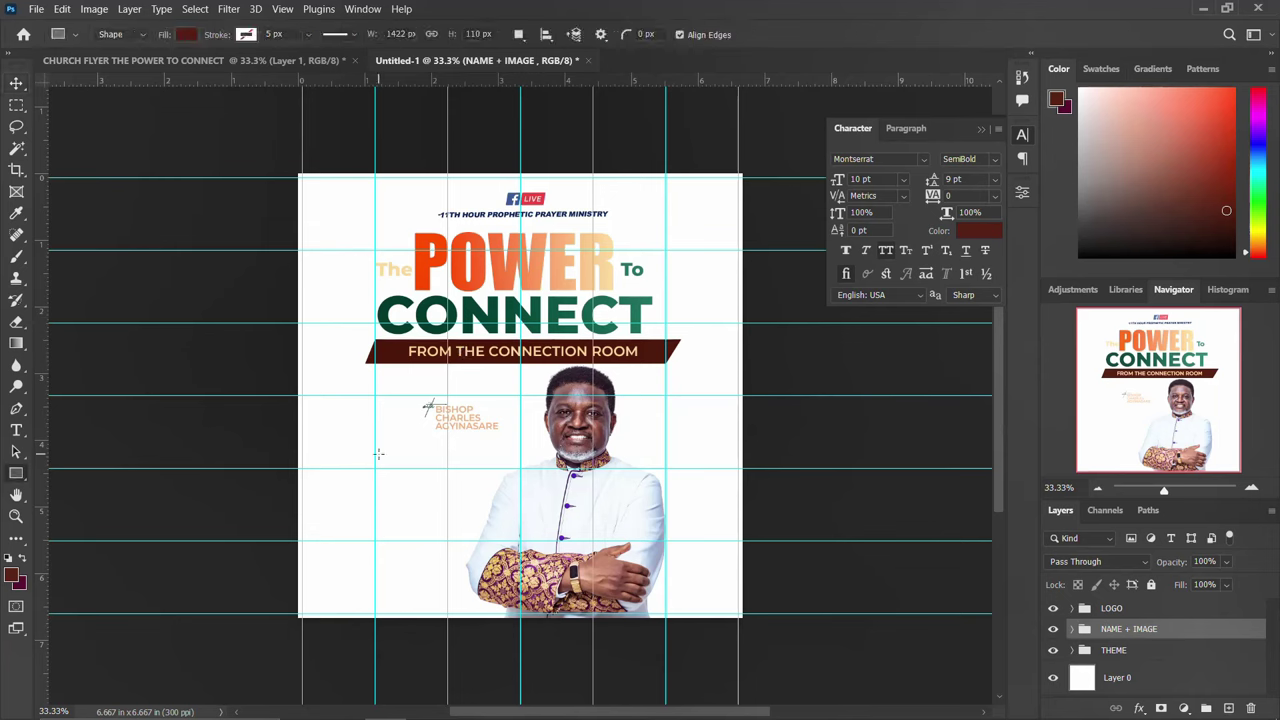
{"action": "left_click_drag", "start_coordinate": [375, 453], "coordinate": [520, 476]}
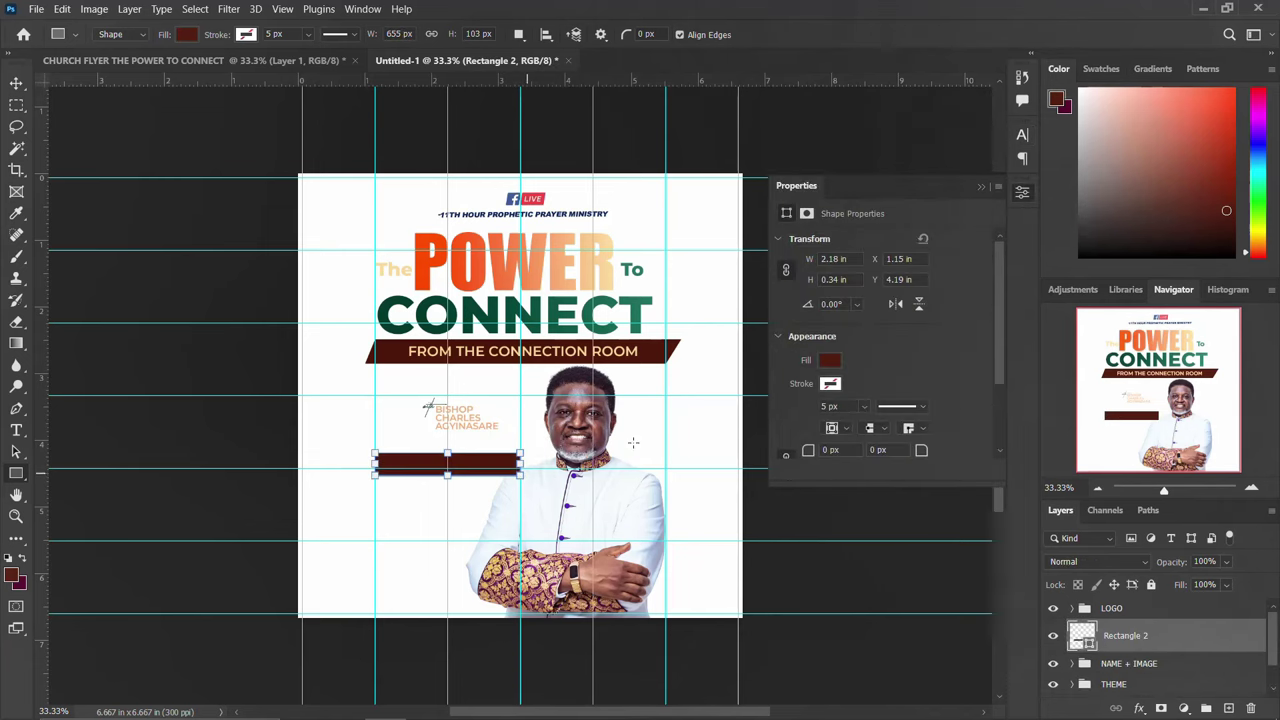
{"action": "left_click", "coordinate": [830, 360]}
{"action": "left_click", "coordinate": [789, 448]}
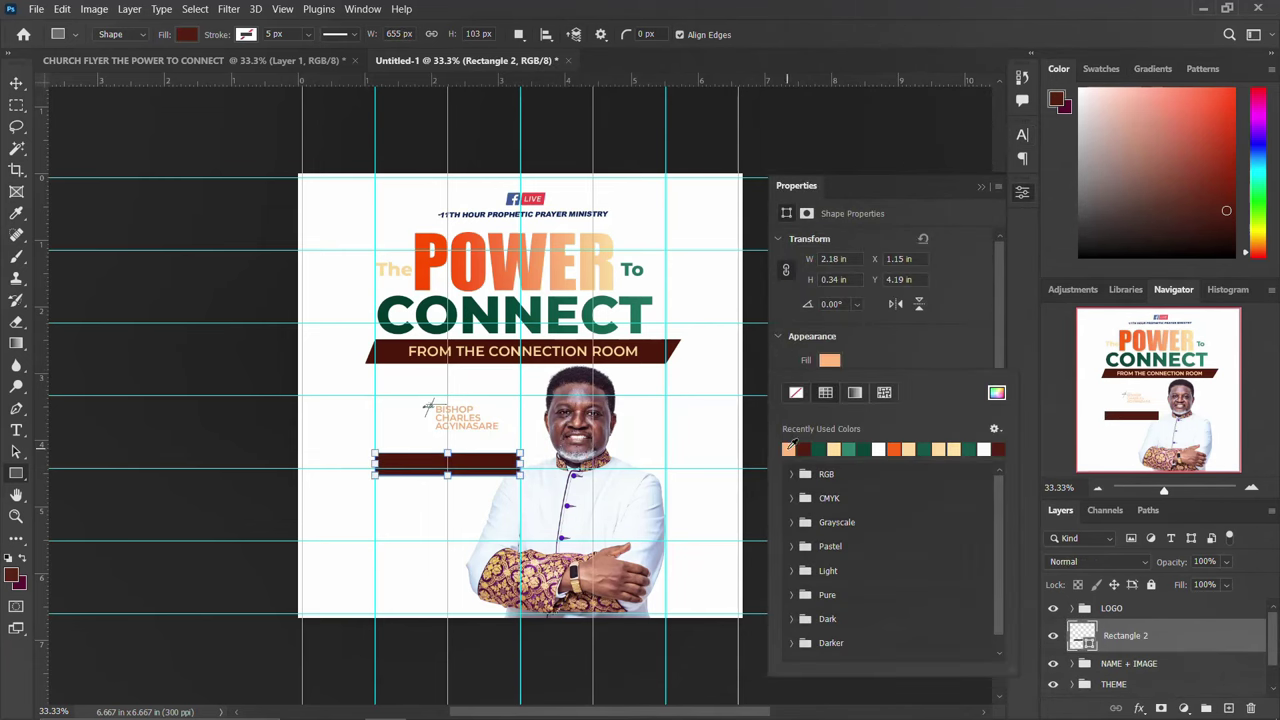
{"action": "left_click", "coordinate": [16, 84]}
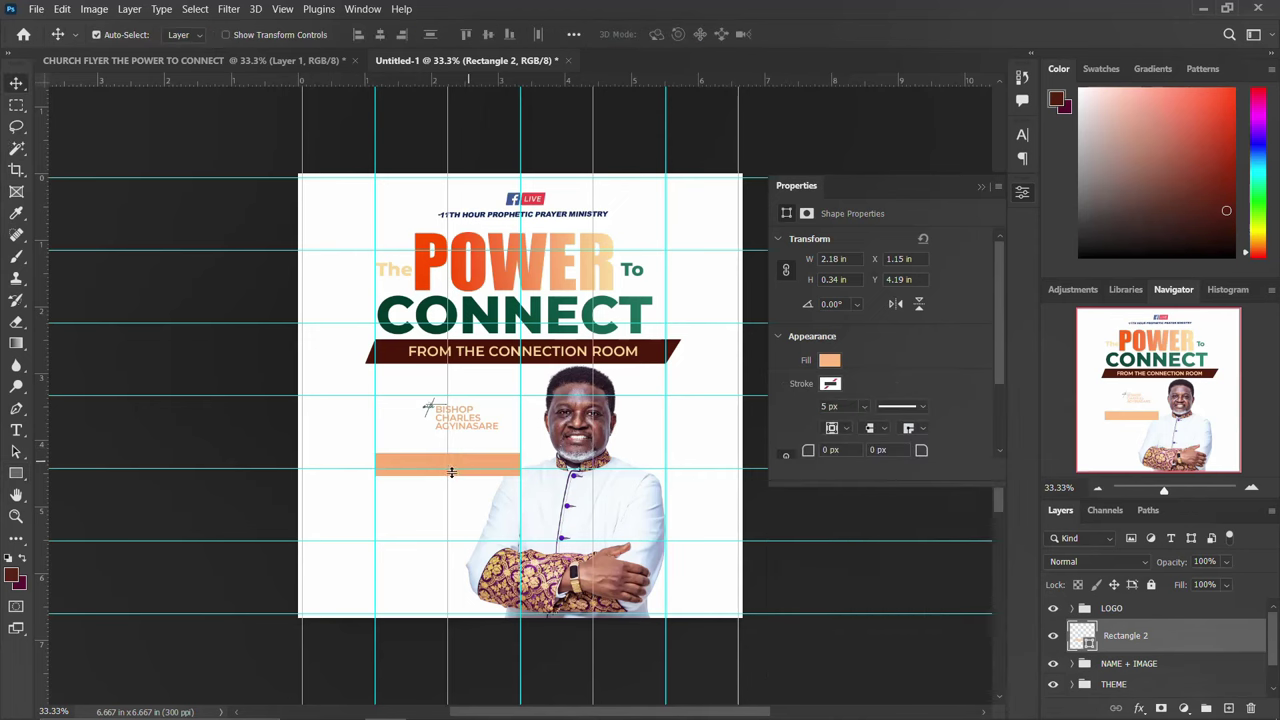
Add a THIS SUNDAY text line below the peach bar
{"action": "key", "text": "t"}
{"action": "left_click", "coordinate": [402, 491]}
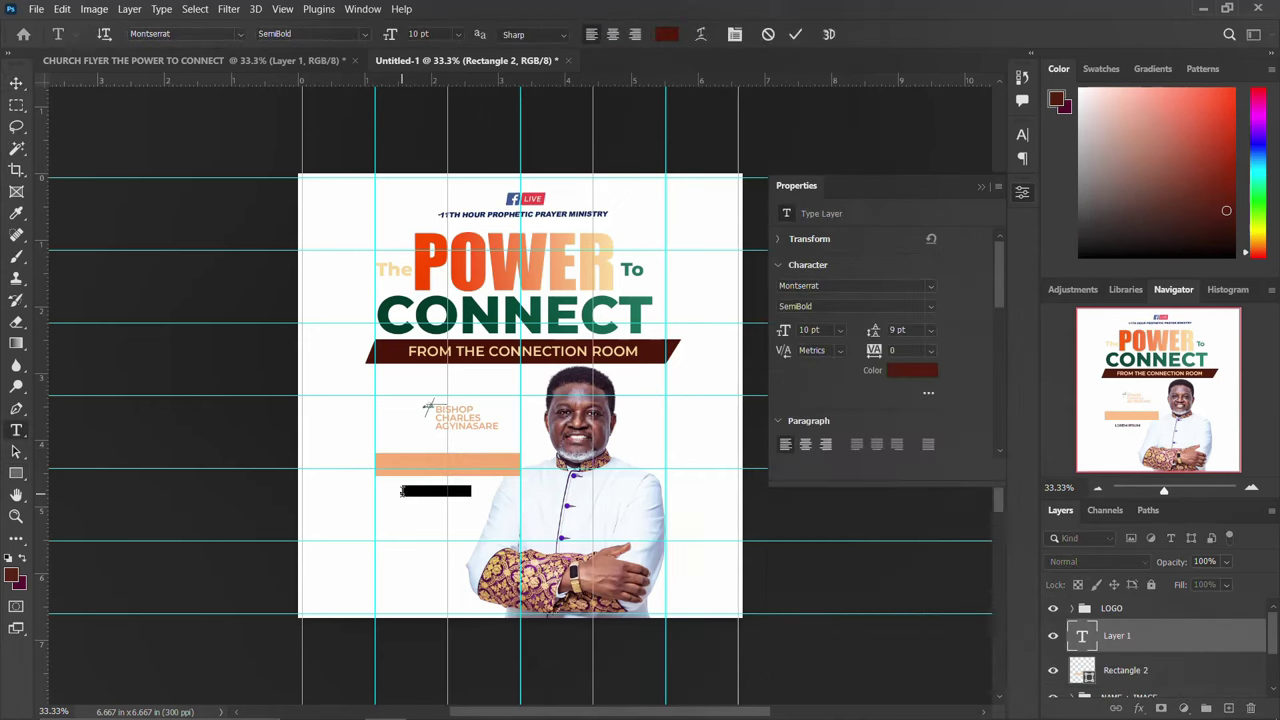
{"action": "type", "text": "THIS SUNDAY"}
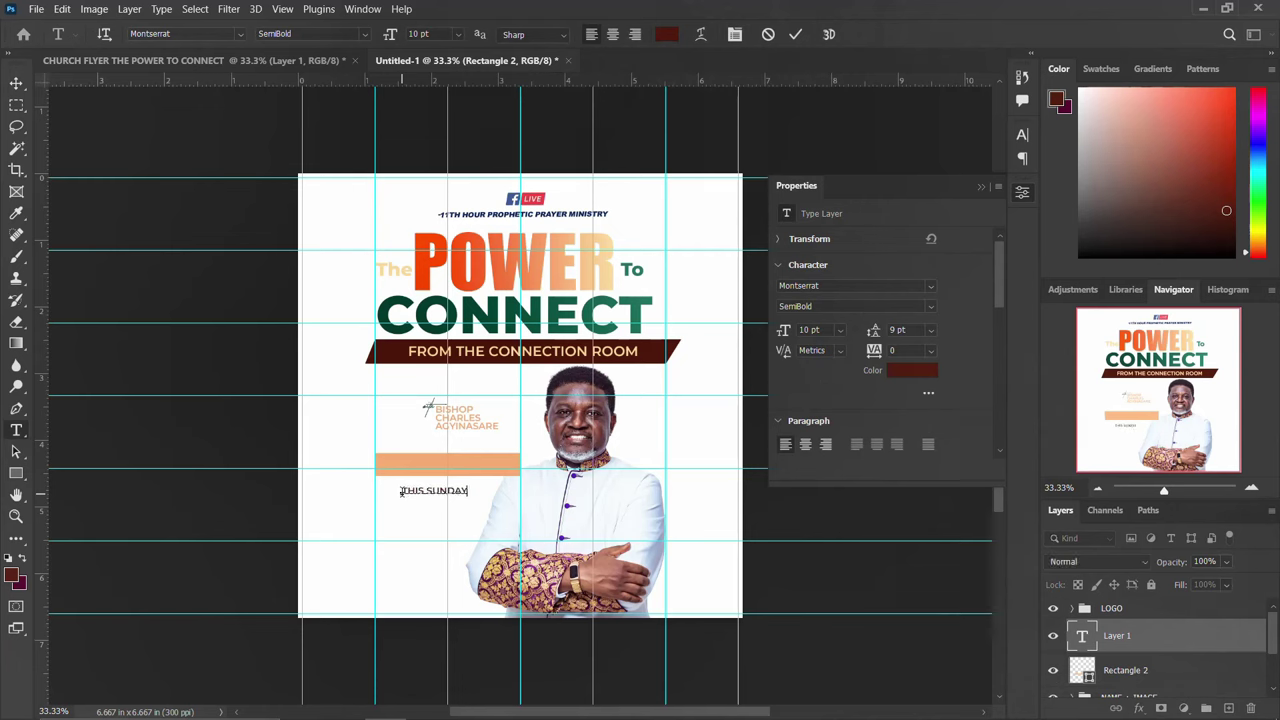
{"action": "key", "text": "ctrl+Return"}
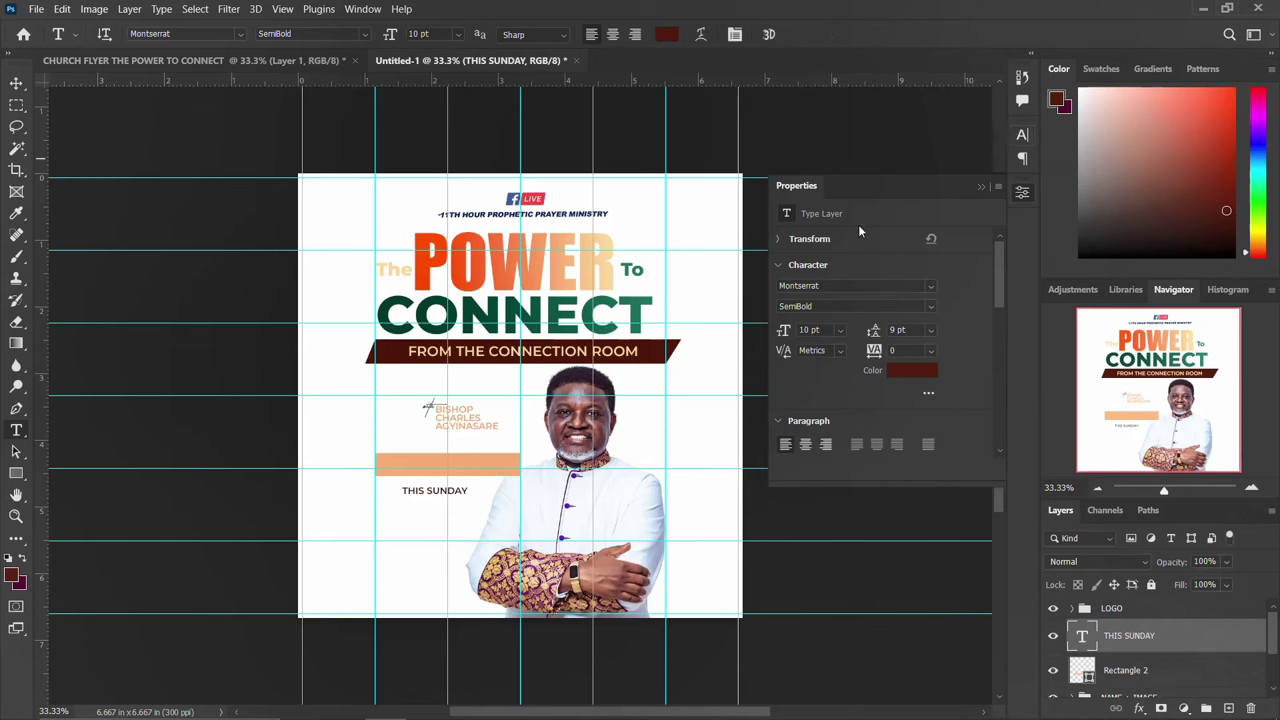
Set THIS SUNDAY in the Ballega font at 20 pt
{"action": "left_click", "coordinate": [1021, 137]}
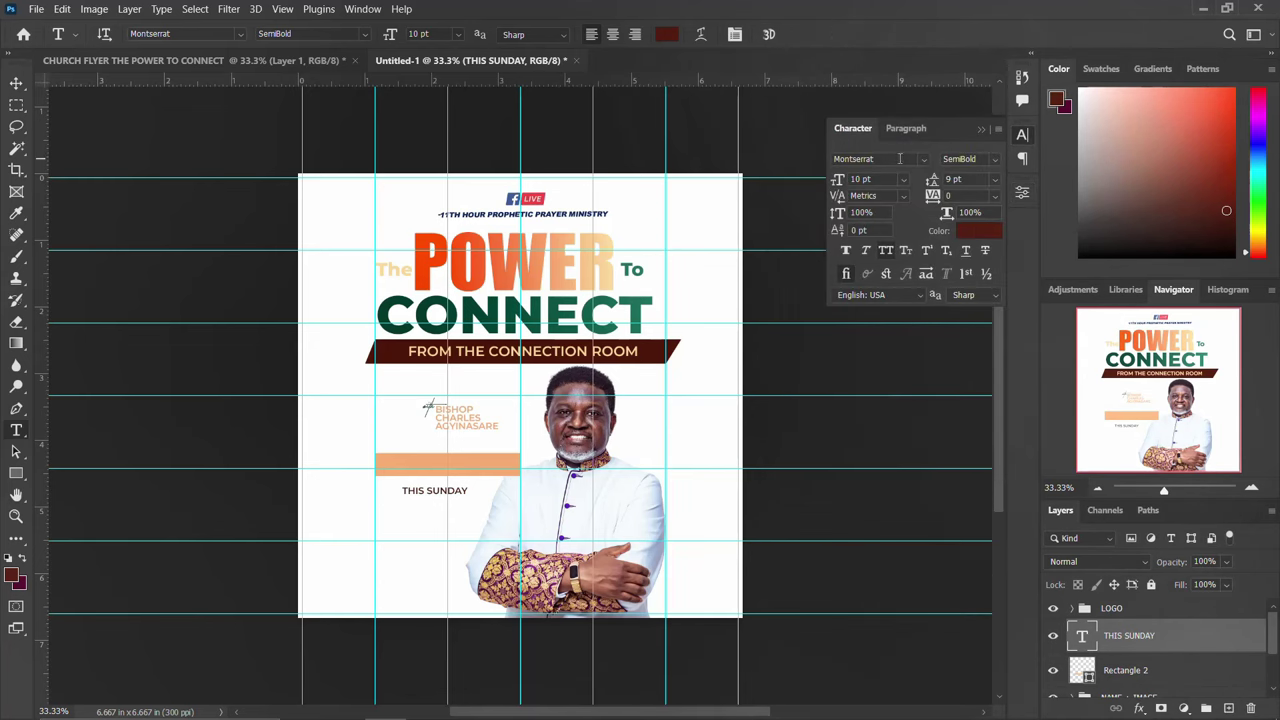
{"action": "left_click", "coordinate": [924, 161]}
{"action": "left_click", "coordinate": [901, 259]}
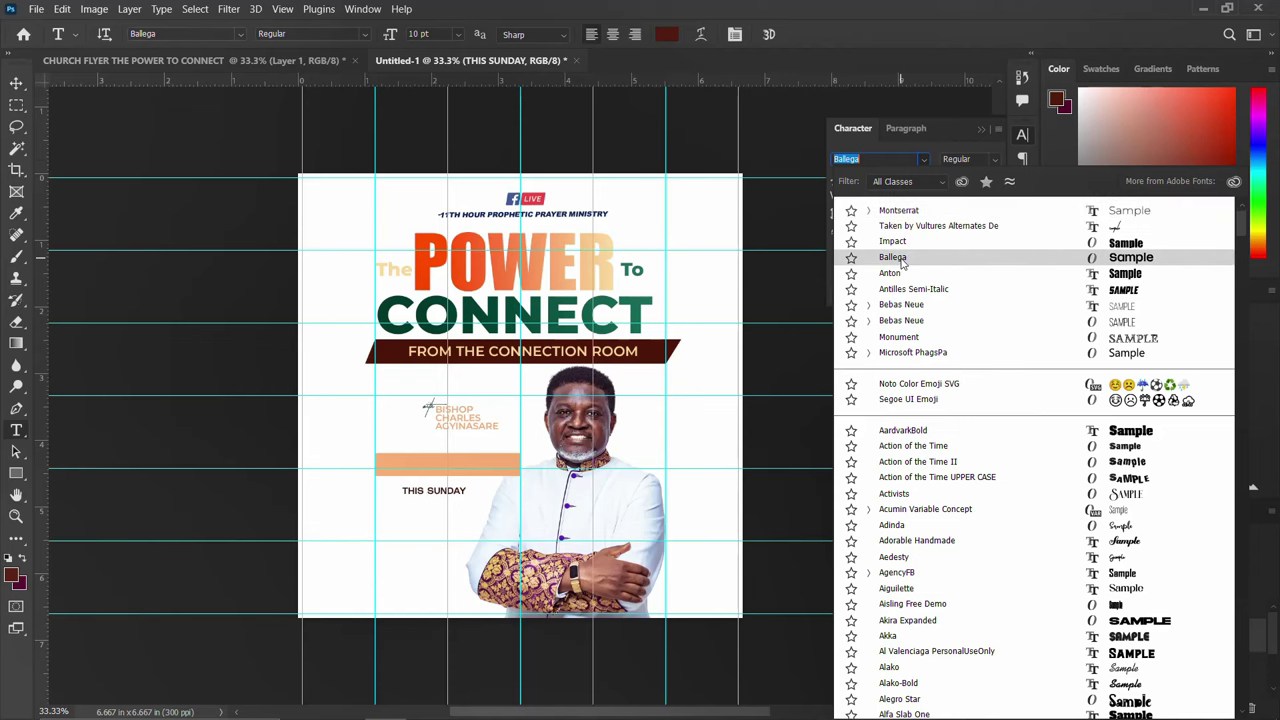
{"action": "left_click", "coordinate": [901, 259]}
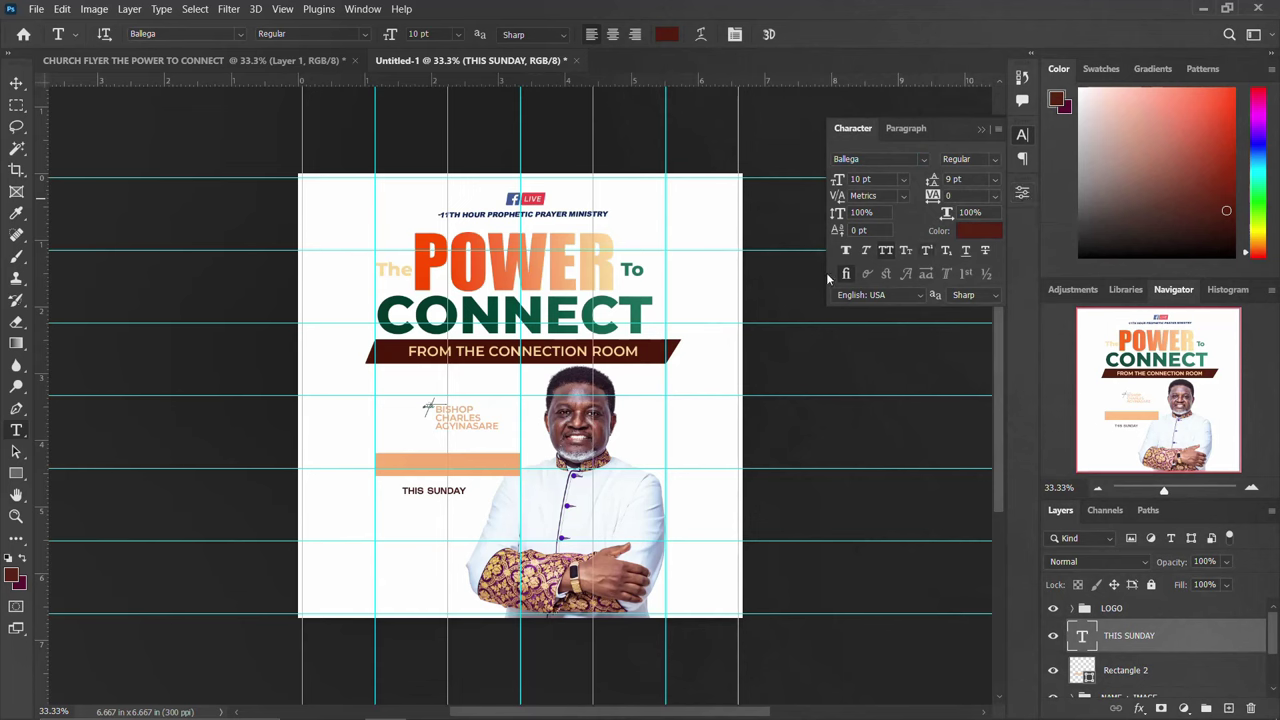
{"action": "type", "text": "20"}
{"action": "key", "text": "Return"}
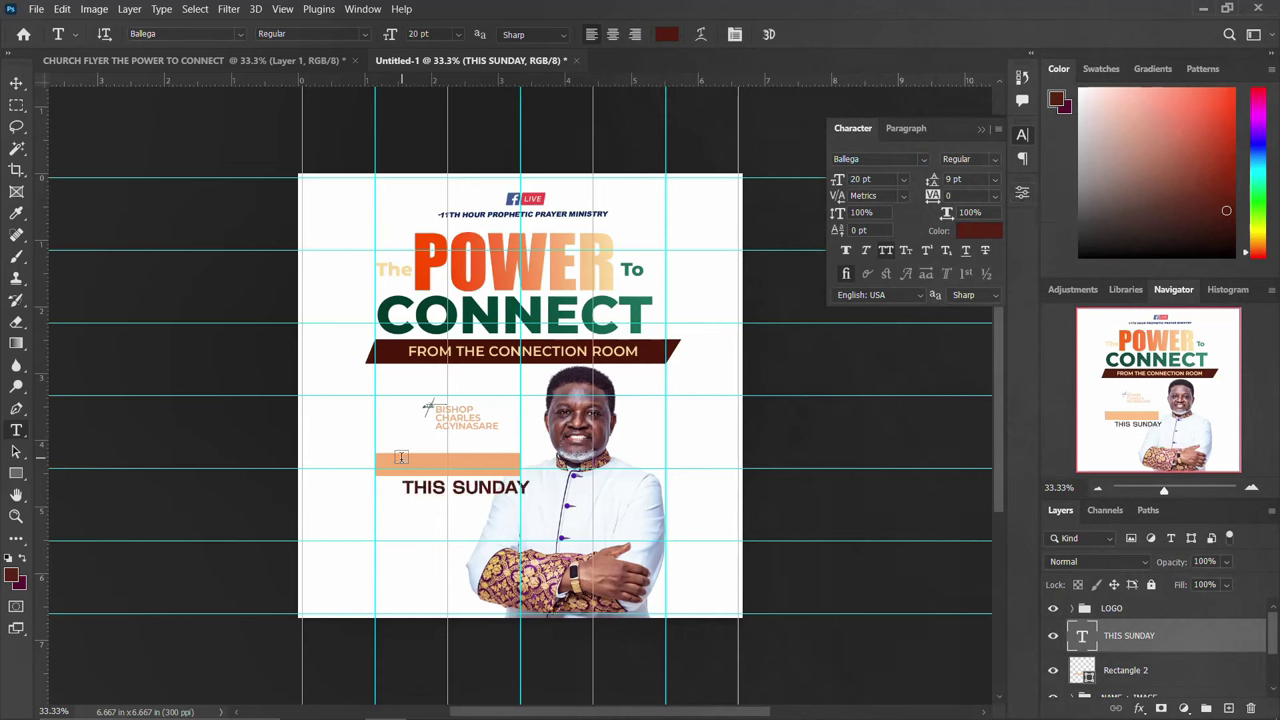
Move THIS SUNDAY onto the orange bar and colour it white #ffffff
{"action": "key", "text": "v"}
{"action": "left_click_drag", "start_coordinate": [470, 497], "coordinate": [452, 474]}
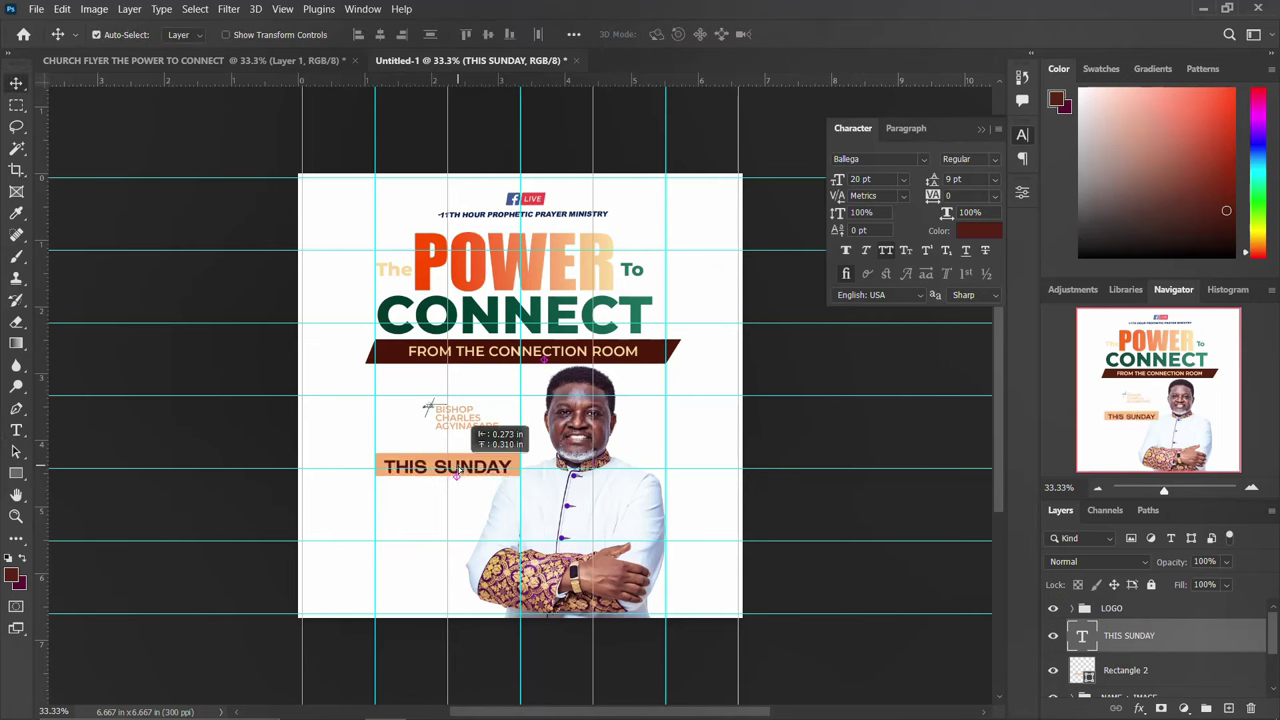
{"action": "left_click", "coordinate": [975, 232]}
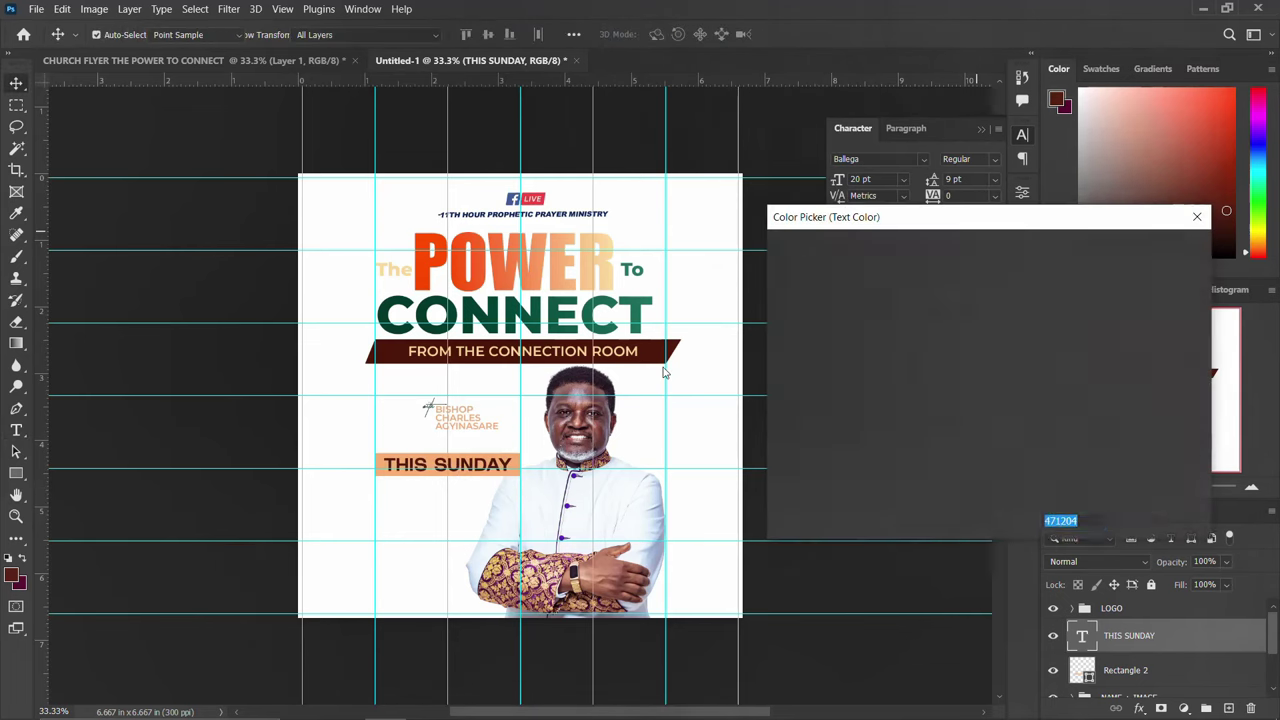
{"action": "type", "text": "ffffff"}
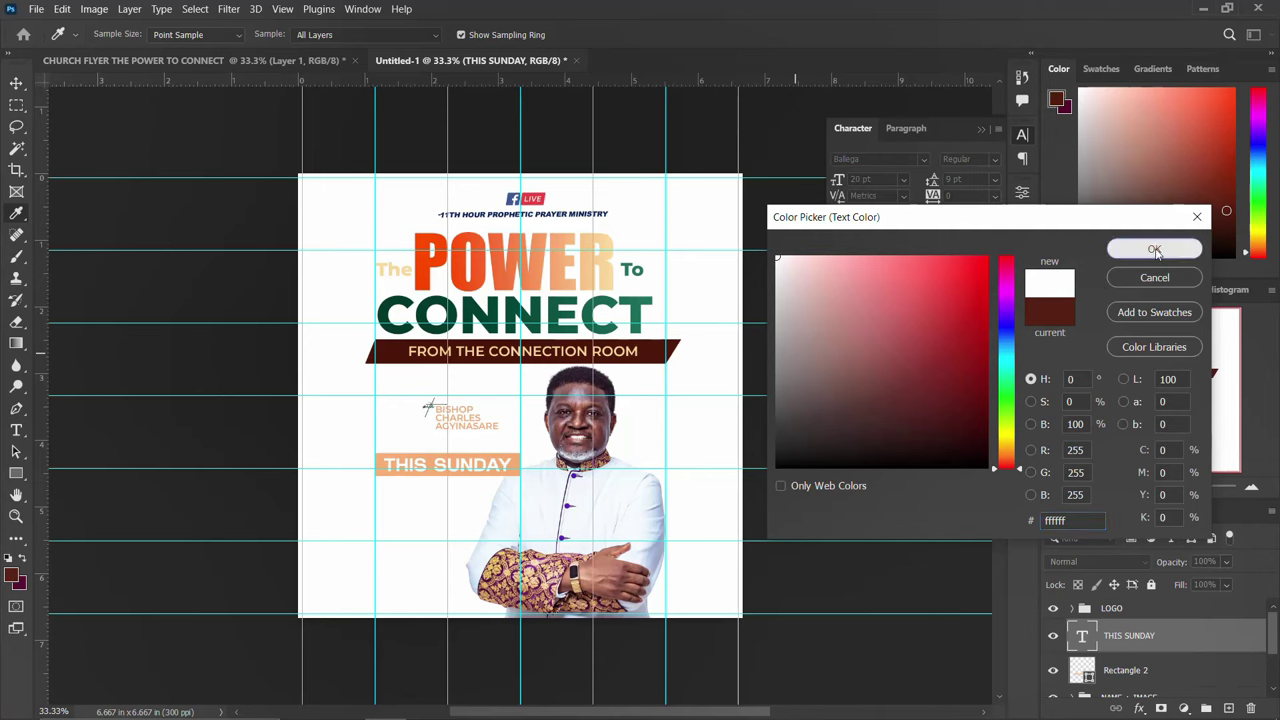
{"action": "left_click", "coordinate": [1154, 249]}
Centre THIS SUNDAY horizontally on the orange bar, then deselect
{"action": "left_click", "coordinate": [1077, 677], "text": "ctrl"}
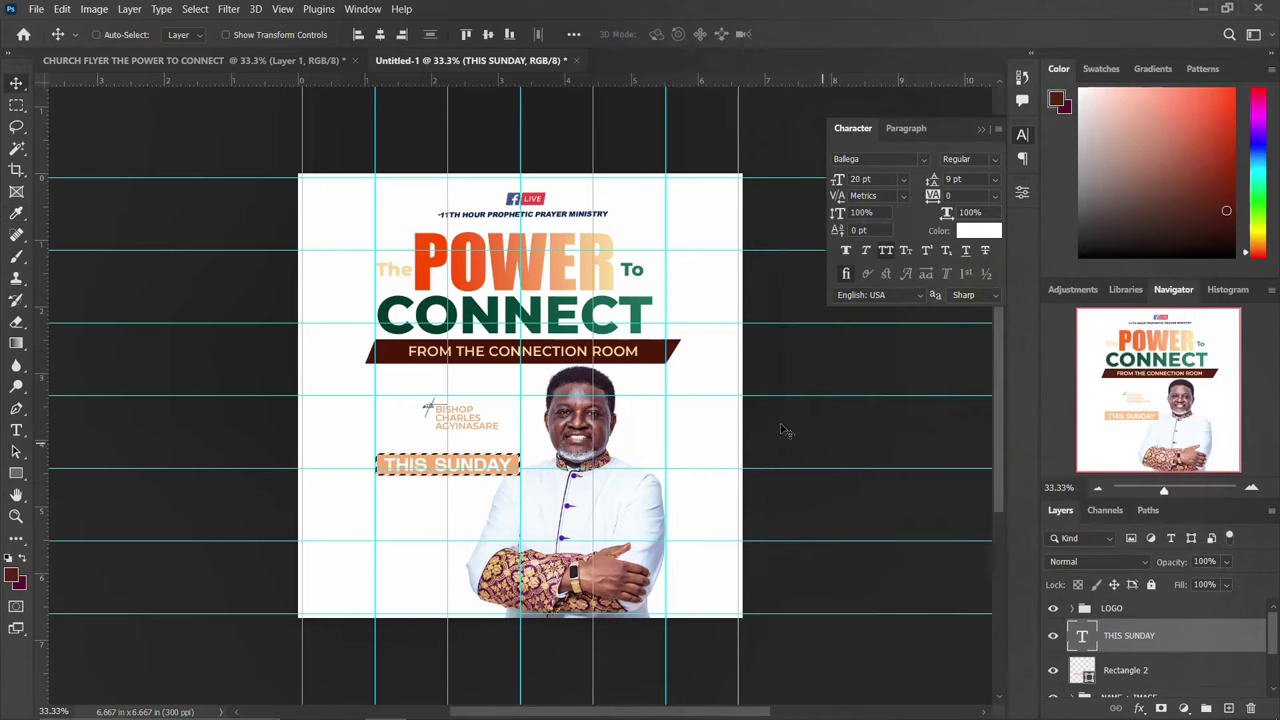
{"action": "left_click", "coordinate": [380, 34]}
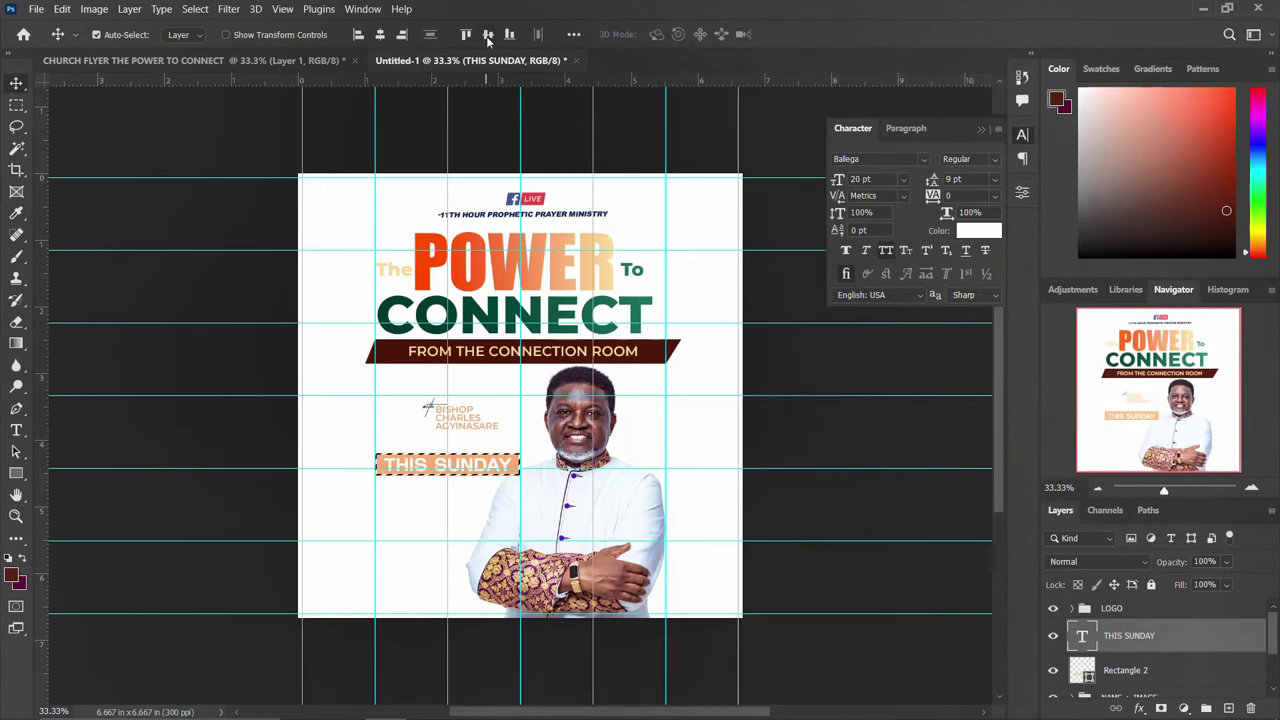
{"action": "key", "text": "ctrl+d"}
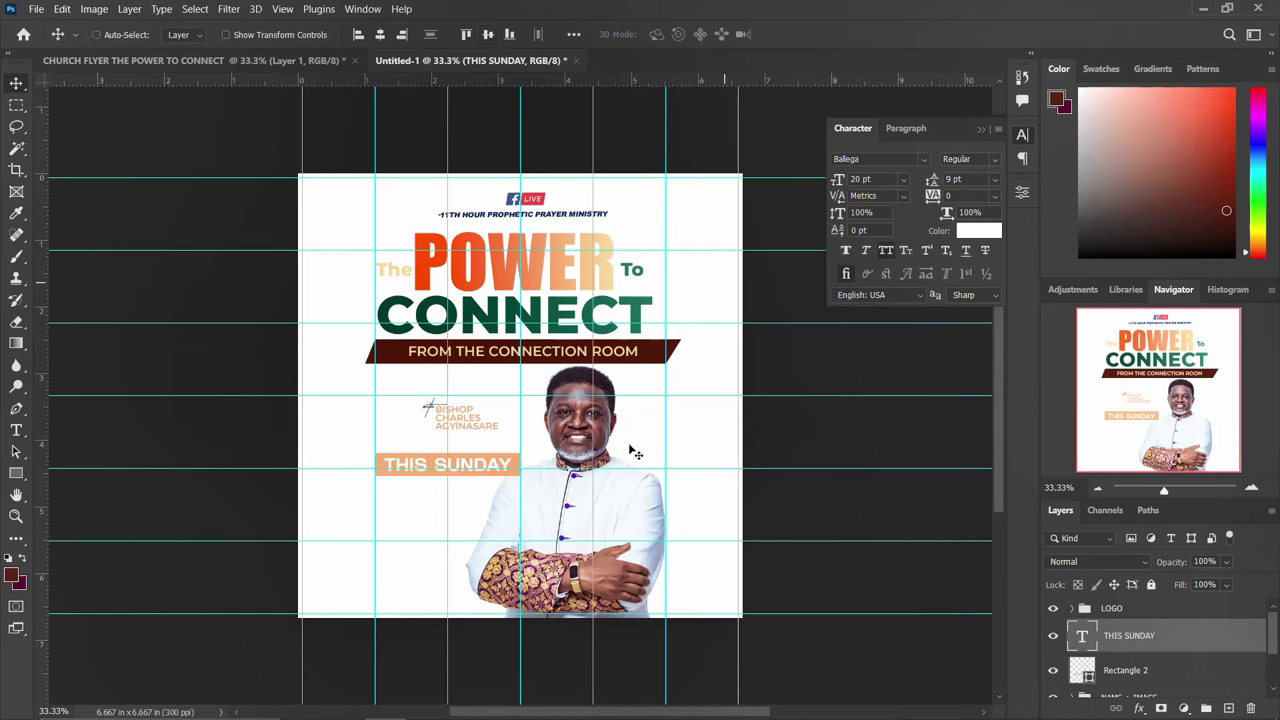
{"action": "left_click", "coordinate": [1122, 673], "text": "shift"}
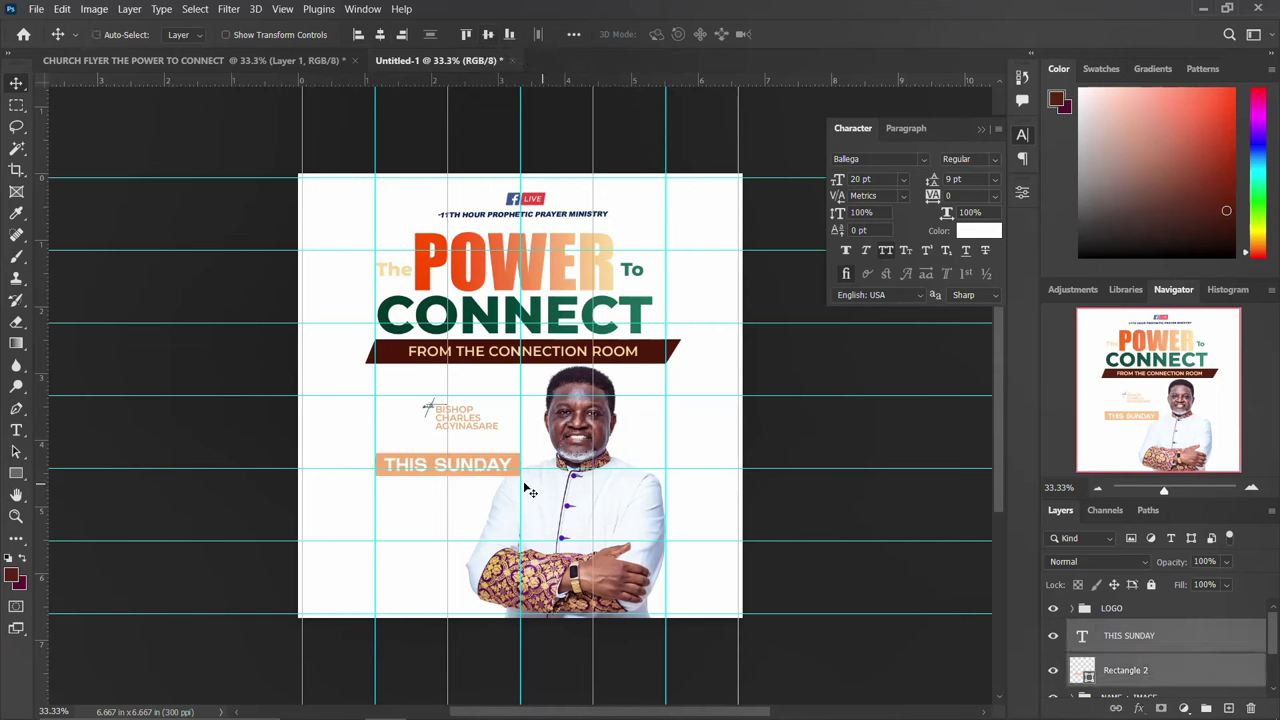
Duplicate the THIS SUNDAY bar and text below it and retype the copy as 7AM - 11AM
{"action": "left_click_drag", "start_coordinate": [481, 469], "coordinate": [481, 503], "text": "alt"}
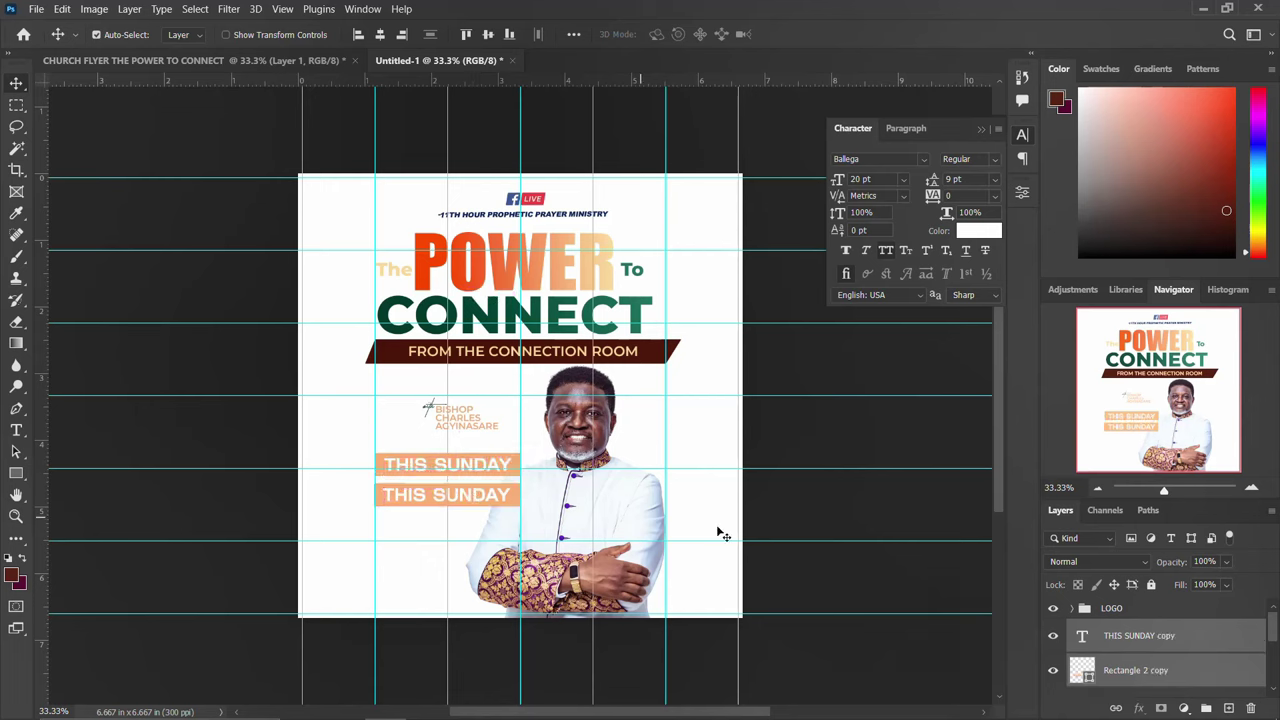
{"action": "scroll", "coordinate": [1120, 640], "scroll_direction": "down", "scroll_amount": 1}
{"action": "scroll", "coordinate": [1121, 640], "scroll_direction": "down", "scroll_amount": 1}
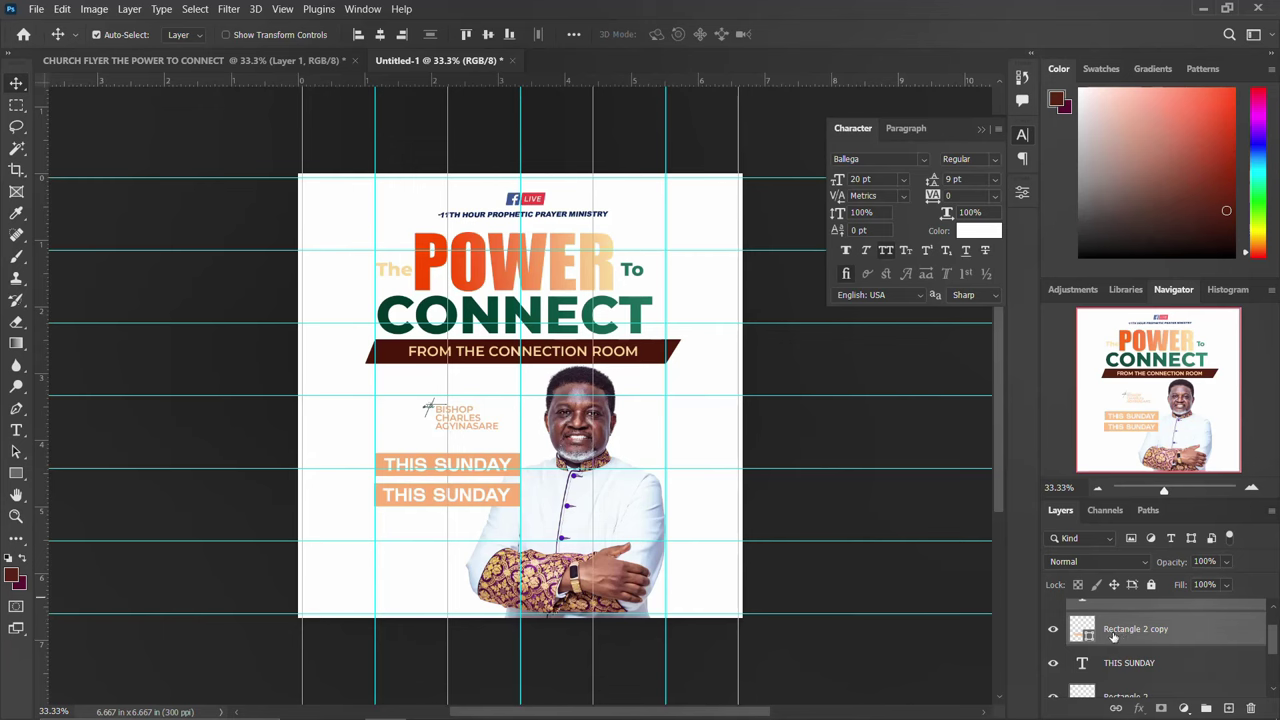
{"action": "double_click", "coordinate": [487, 507]}
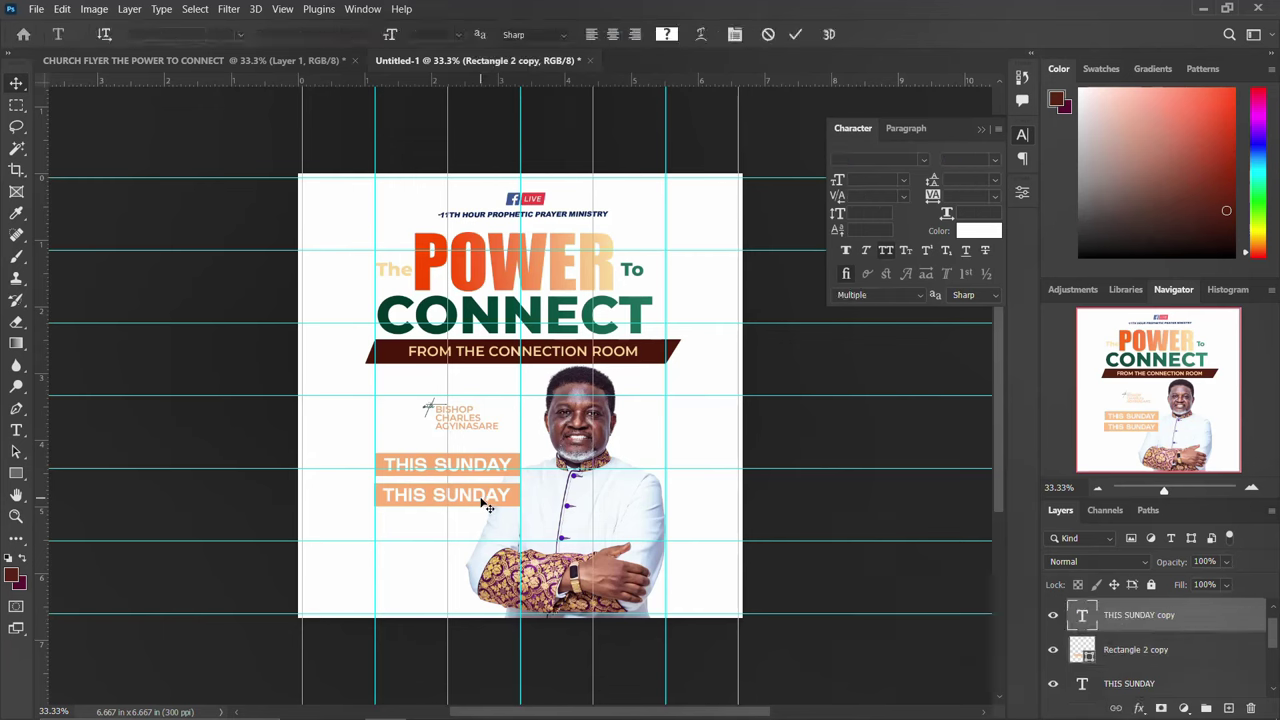
{"action": "double_click", "coordinate": [480, 496]}
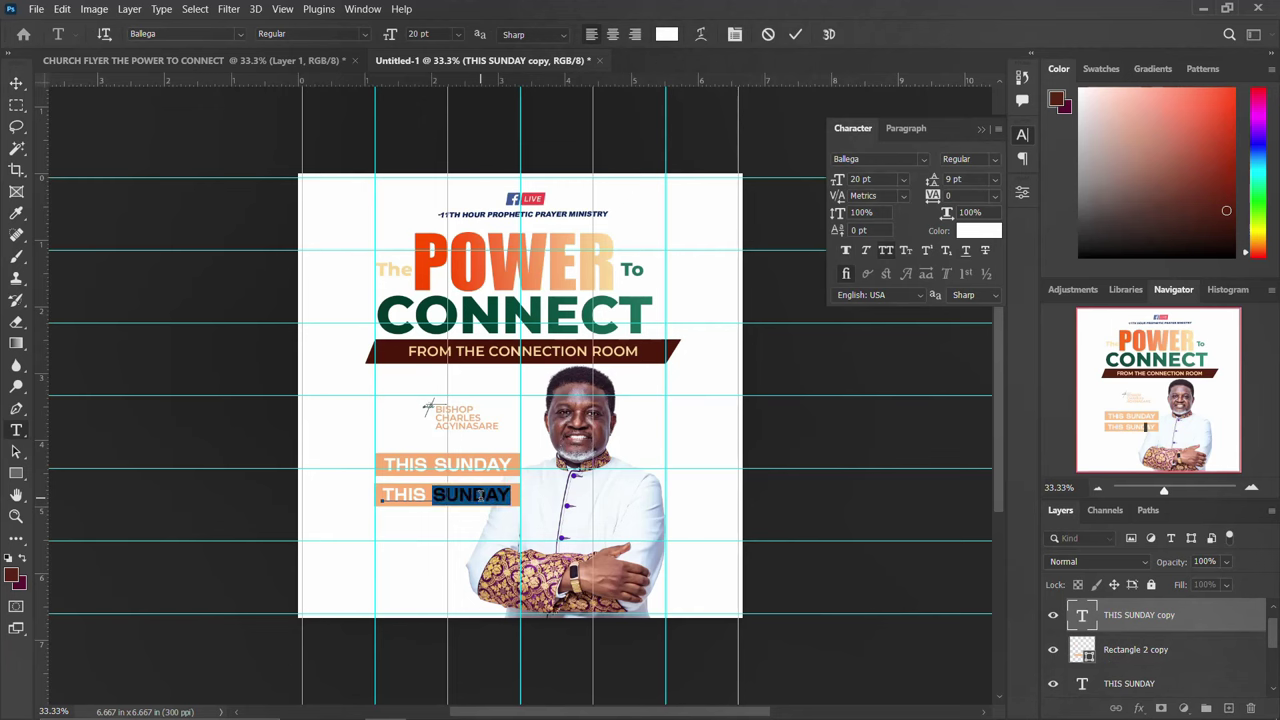
{"action": "triple_click", "coordinate": [480, 496]}
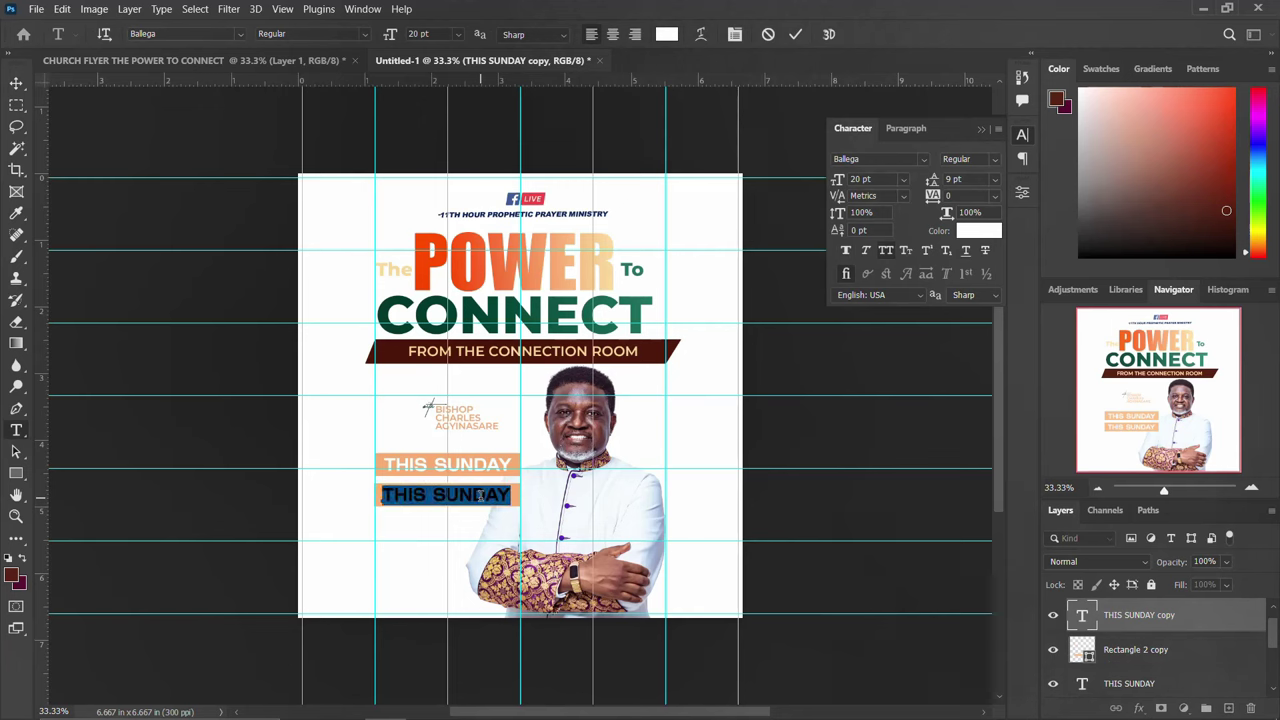
{"action": "type", "text": "7AM - 11"}
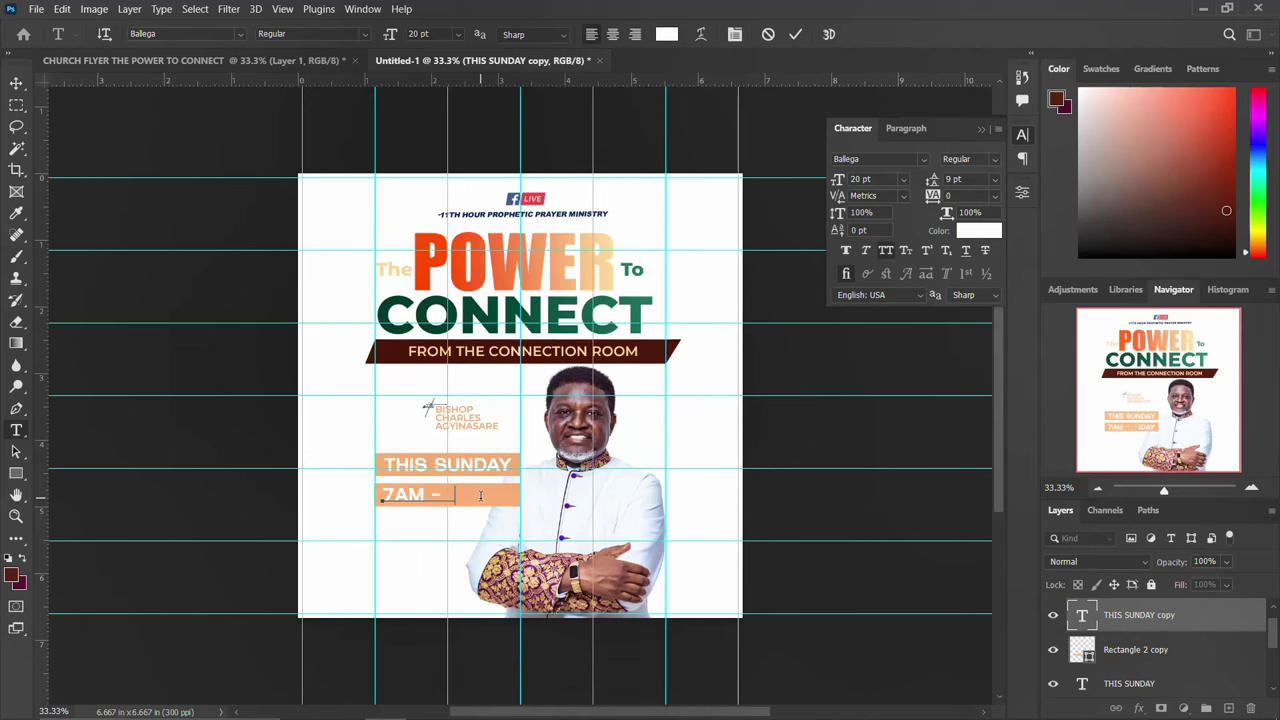
{"action": "type", "text": "AM"}
{"action": "key", "text": "ctrl+Return"}
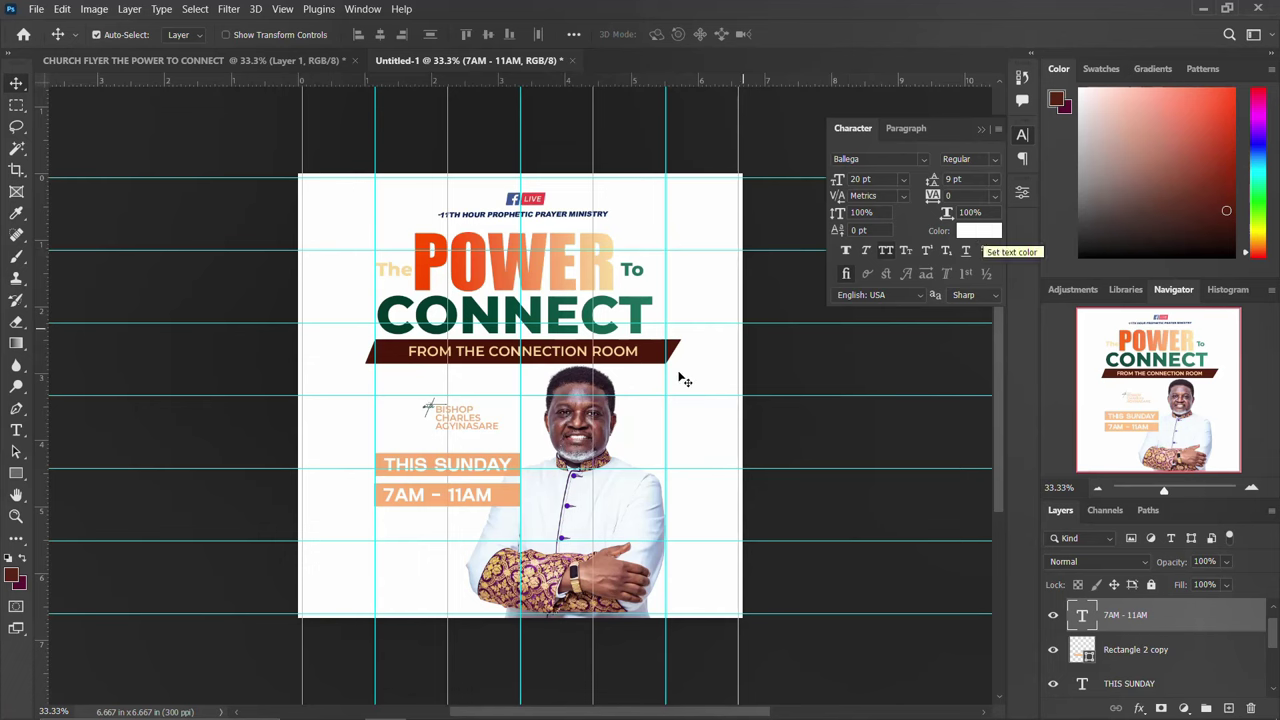
Fill the second bar's rectangle with dark maroon
{"action": "left_click", "coordinate": [510, 498]}
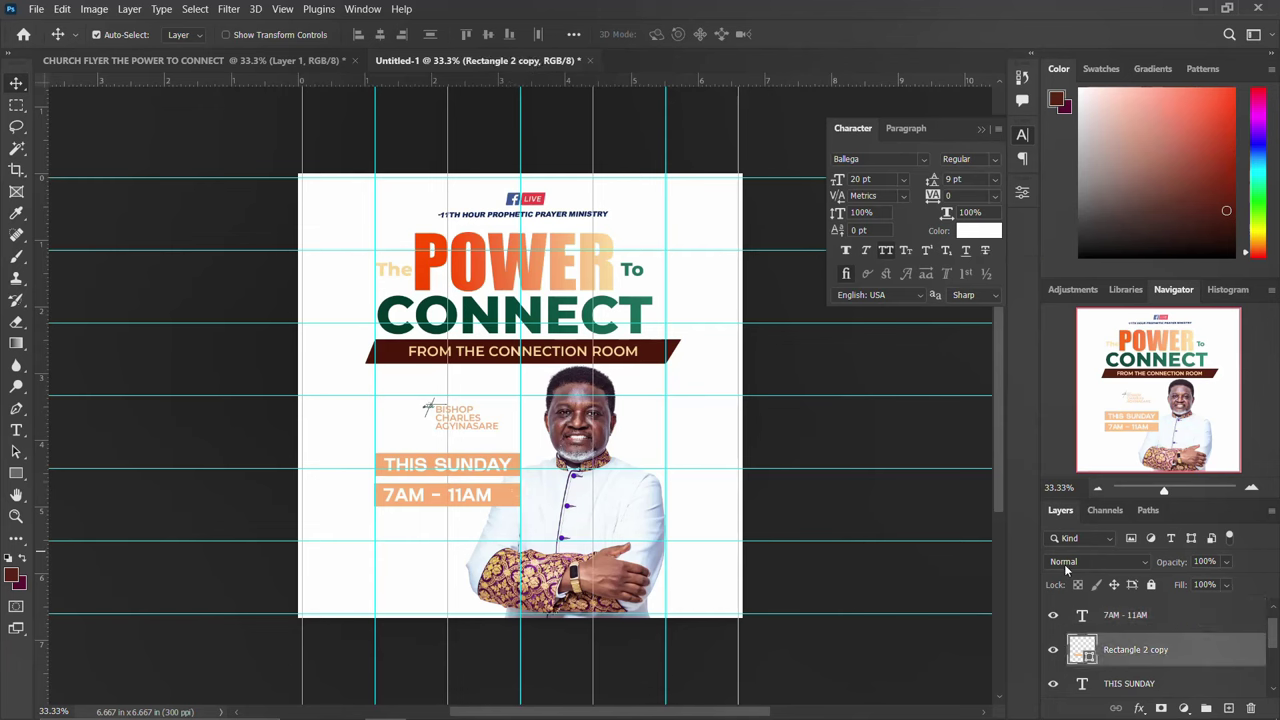
{"action": "left_click", "coordinate": [1022, 192]}
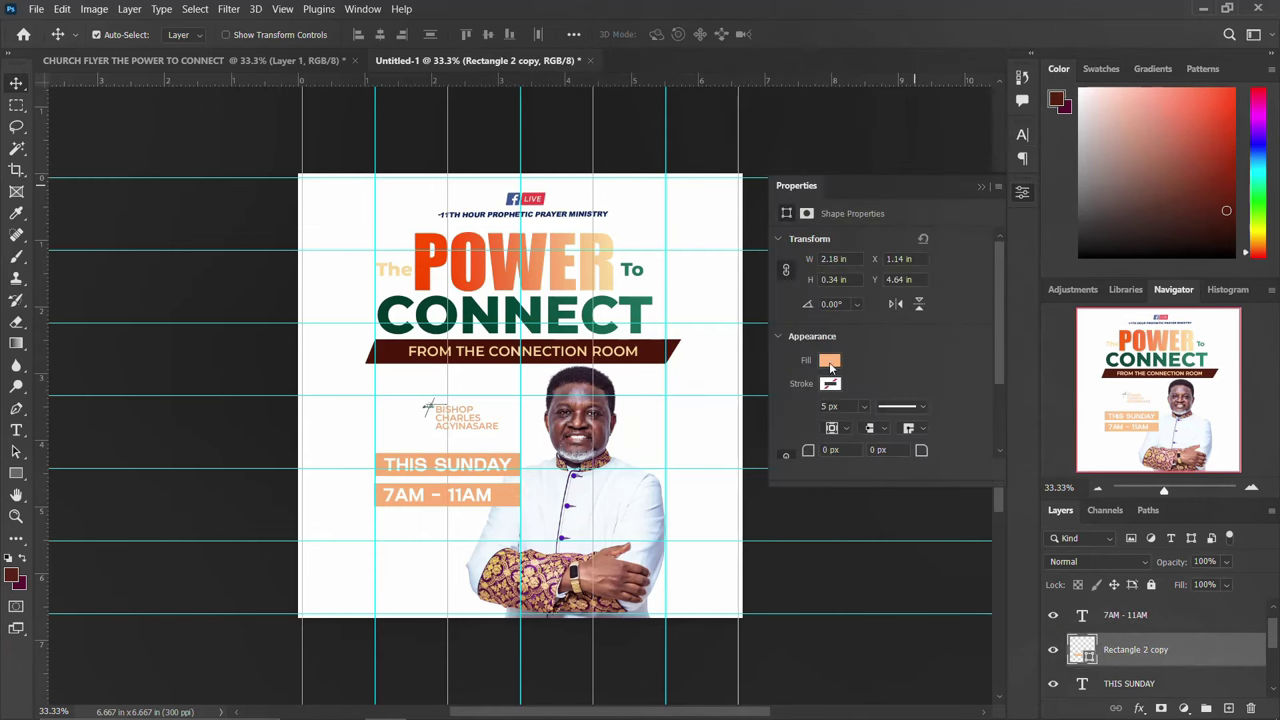
{"action": "left_click", "coordinate": [829, 360]}
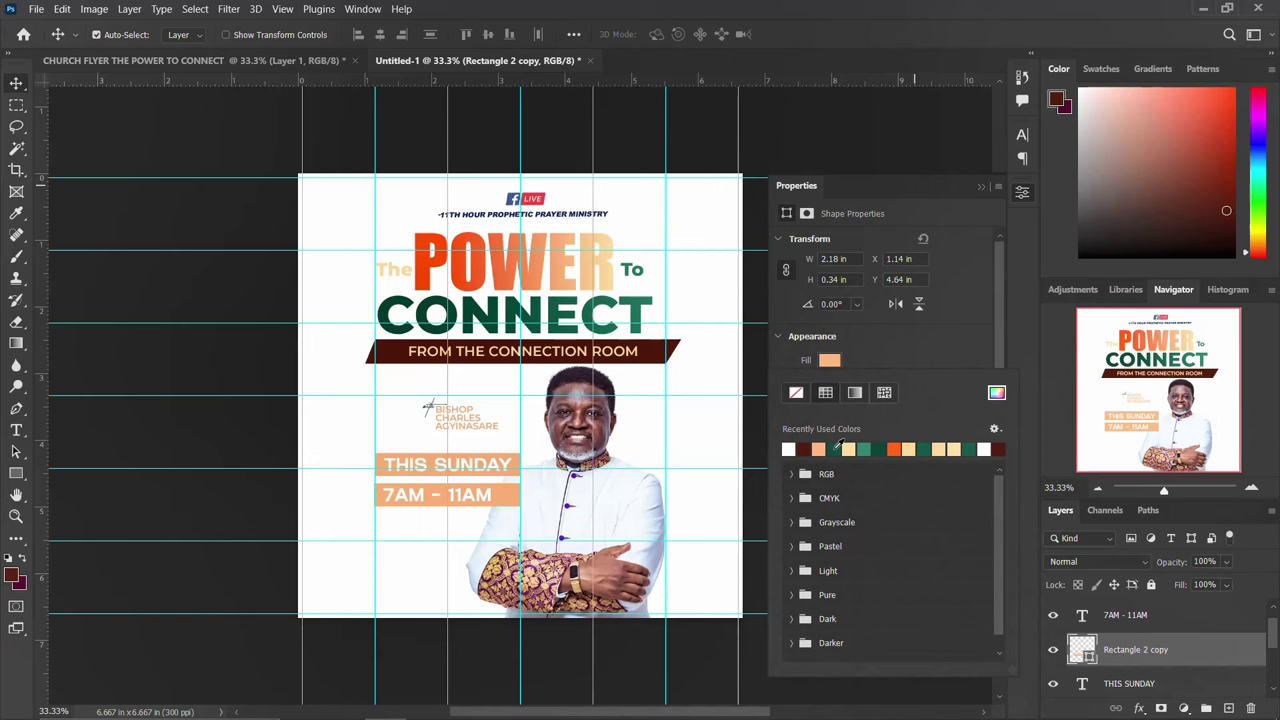
{"action": "left_click", "coordinate": [805, 448]}
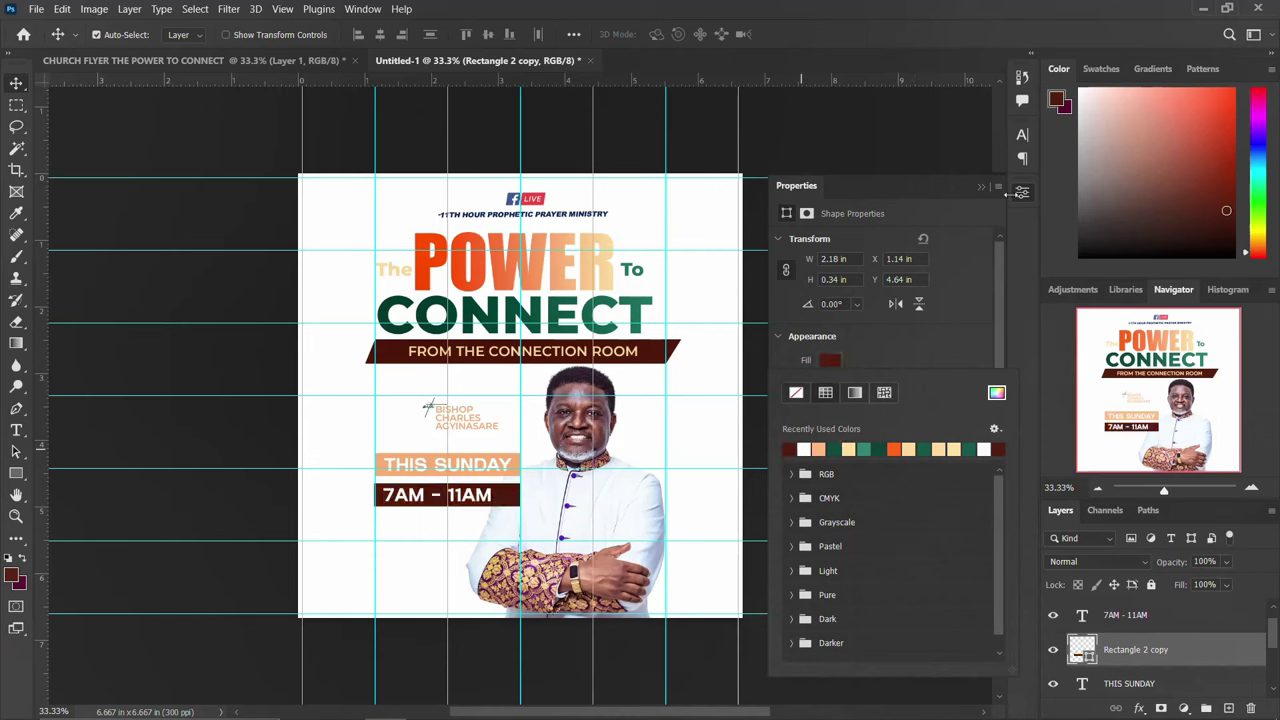
{"action": "left_click", "coordinate": [1022, 192]}
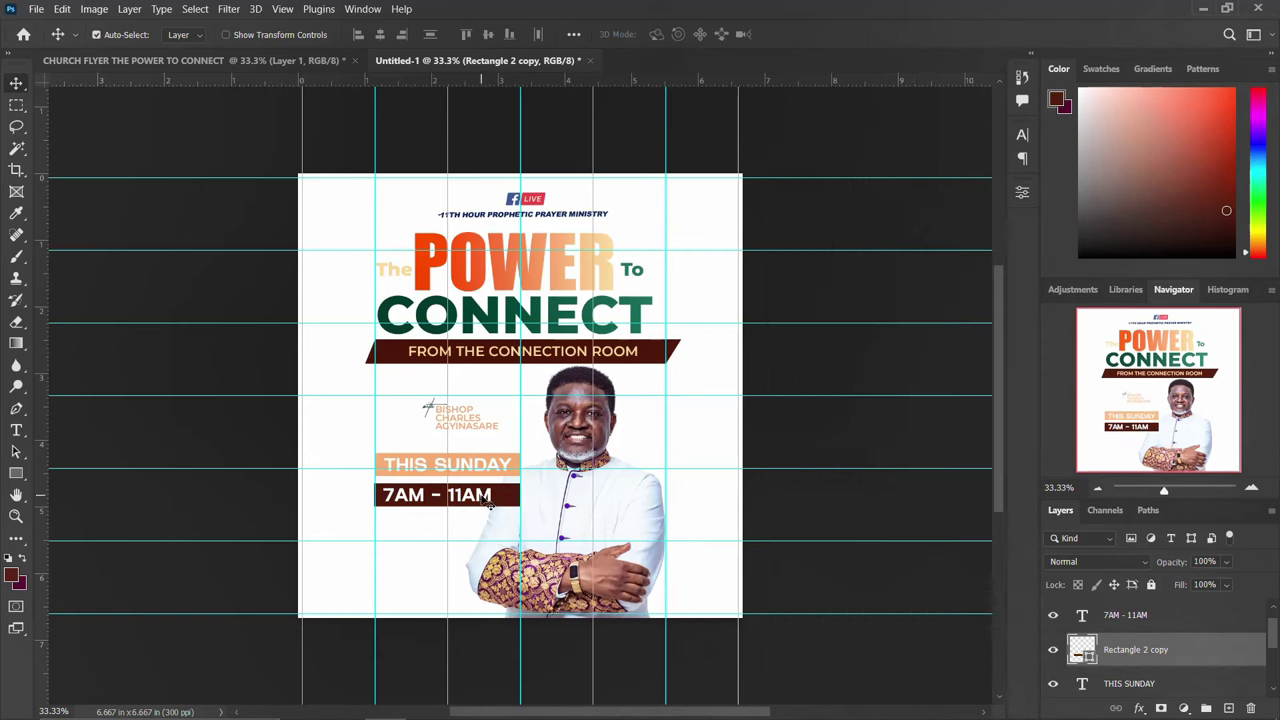
Colour the 7AM - 11AM text light orange sampled from the THIS SUNDAY bar
{"action": "left_click", "coordinate": [490, 505]}
{"action": "left_click", "coordinate": [1022, 134]}
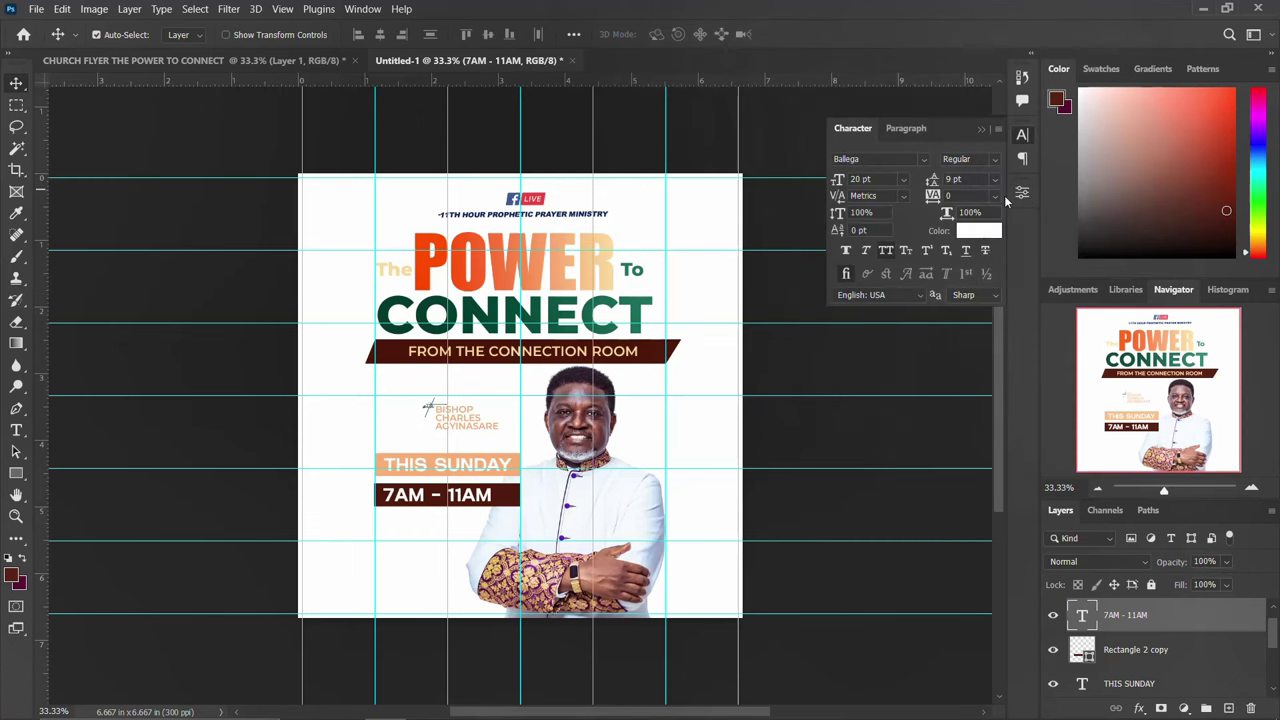
{"action": "left_click", "coordinate": [978, 231]}
{"action": "left_click", "coordinate": [492, 462]}
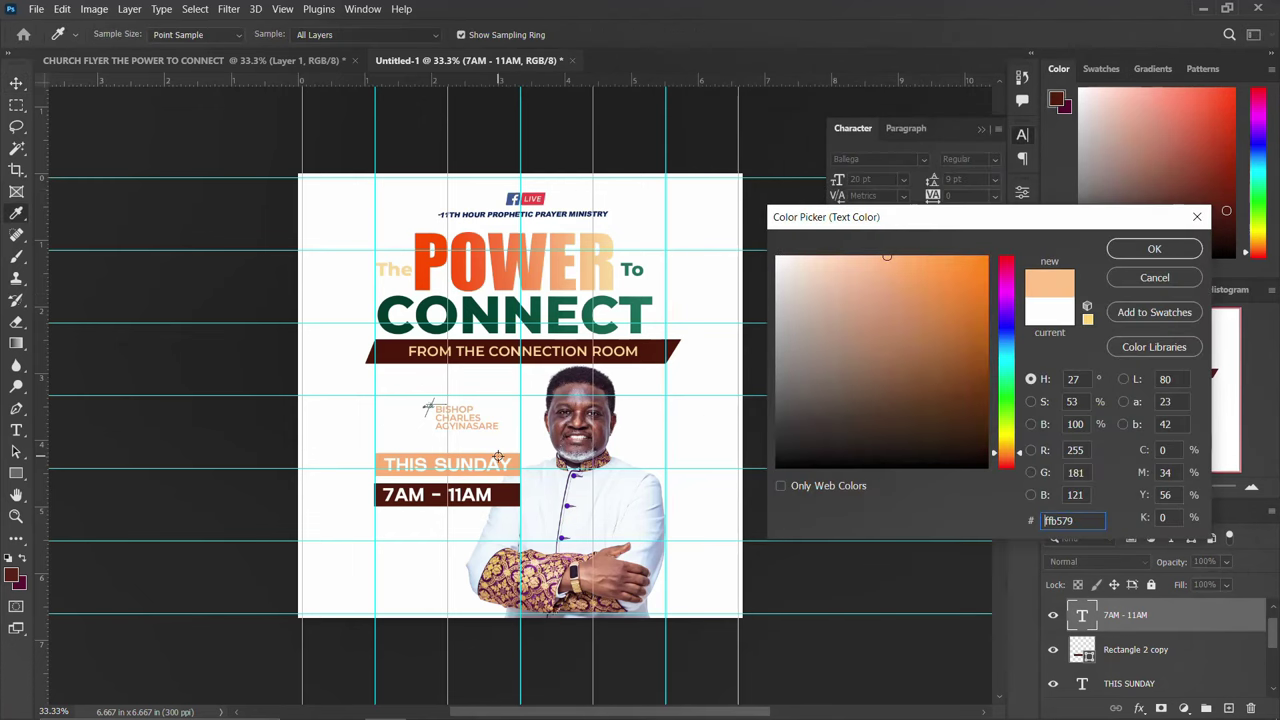
{"action": "left_click", "coordinate": [1154, 248]}
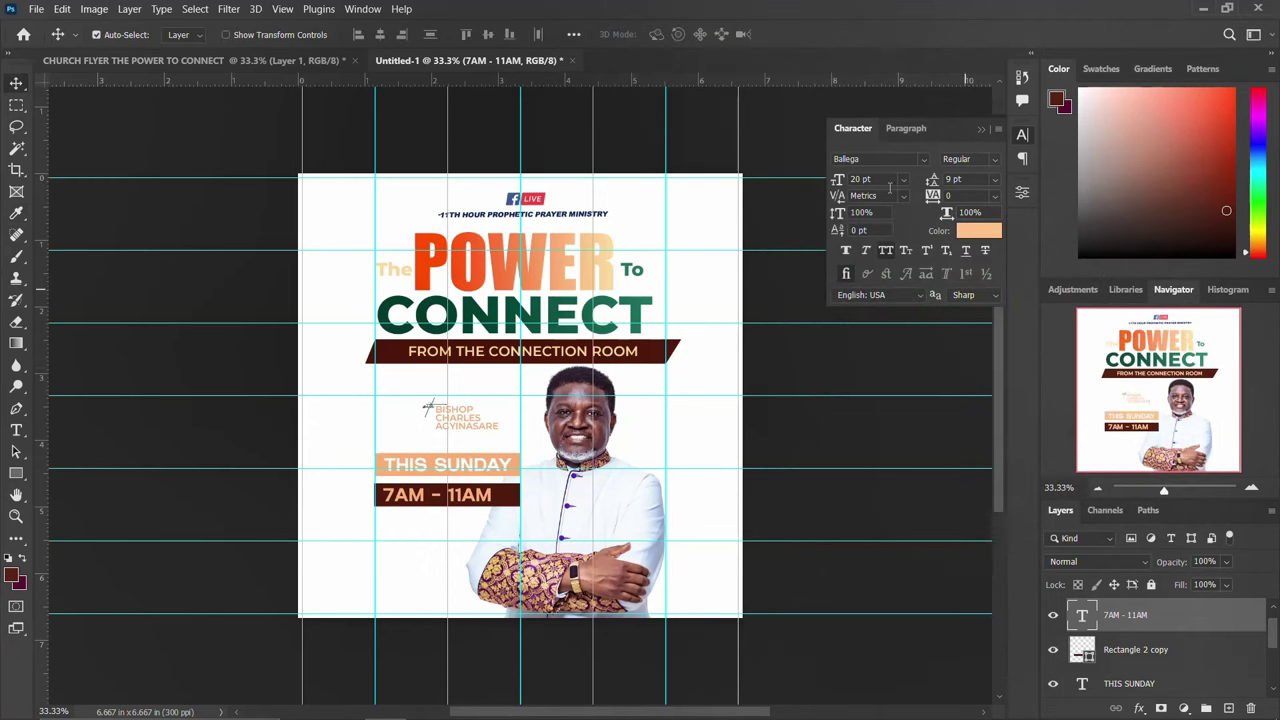
{"action": "left_click", "coordinate": [1021, 138]}
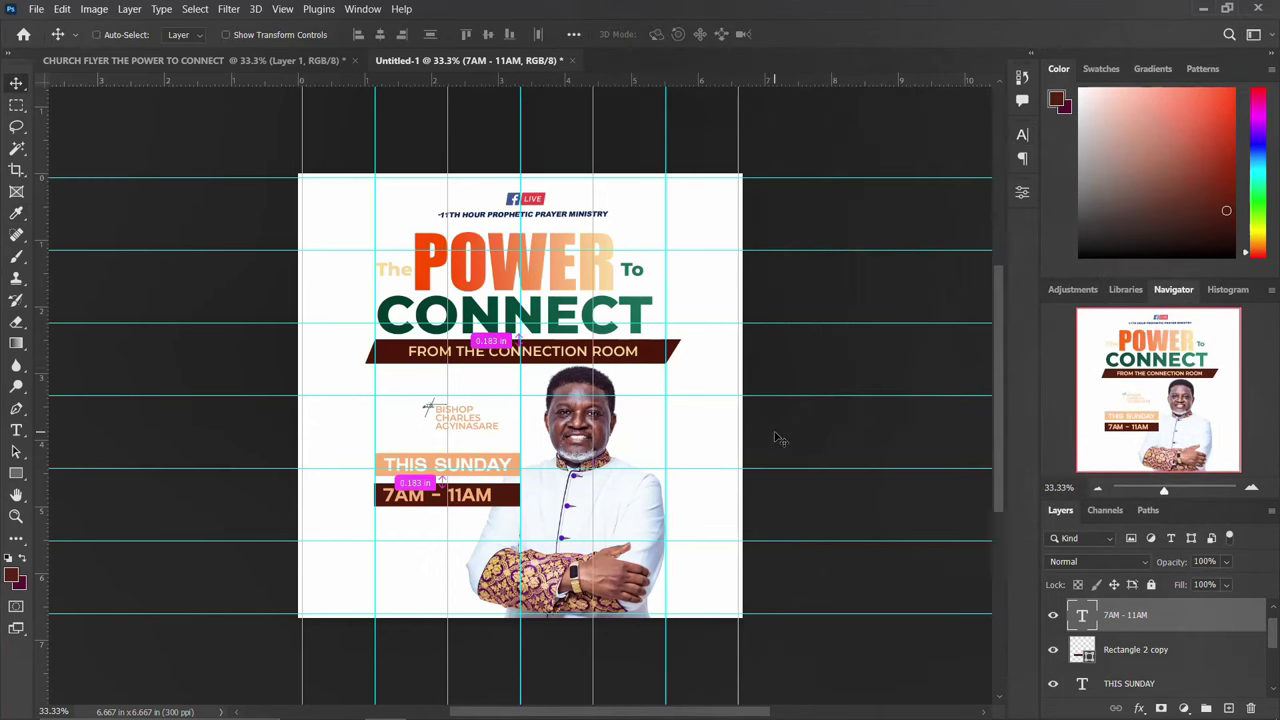
Enlarge the 7AM - 11AM text and centre it horizontally on the maroon bar
{"action": "key", "text": "ctrl+t"}
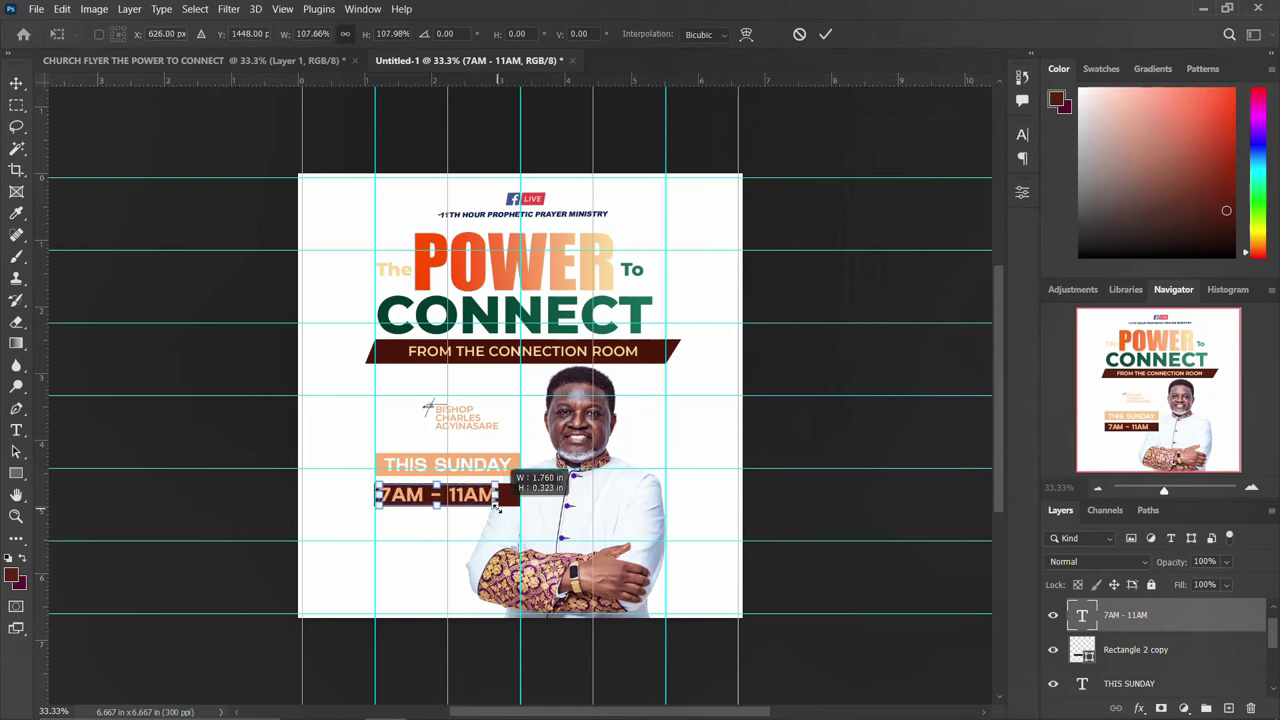
{"action": "key", "text": "Return"}
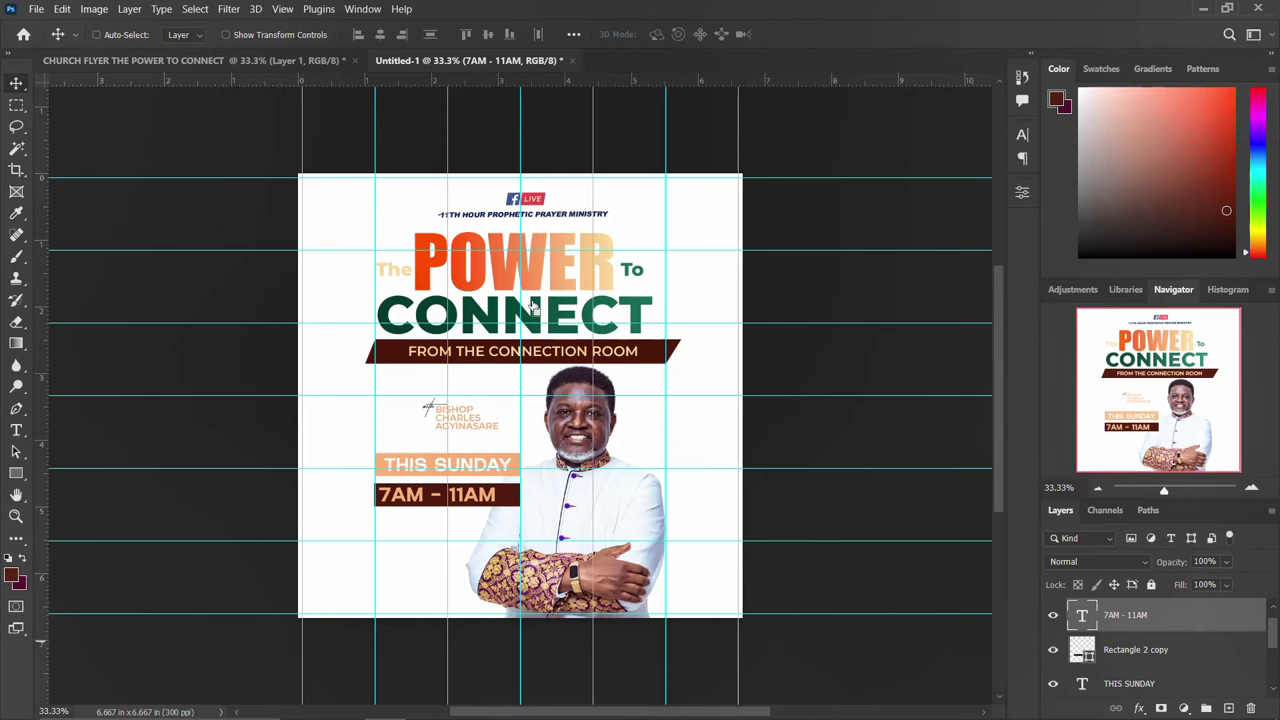
{"action": "key", "text": "ctrl"}
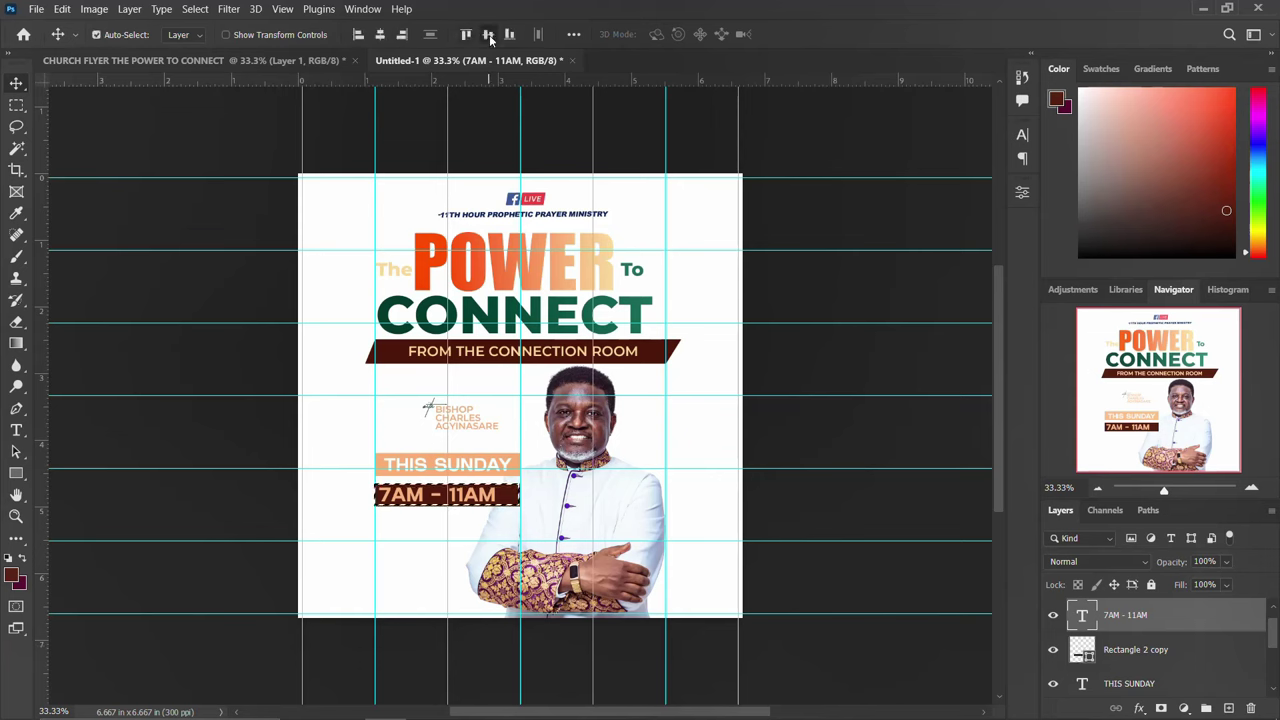
{"action": "left_click", "coordinate": [381, 35]}
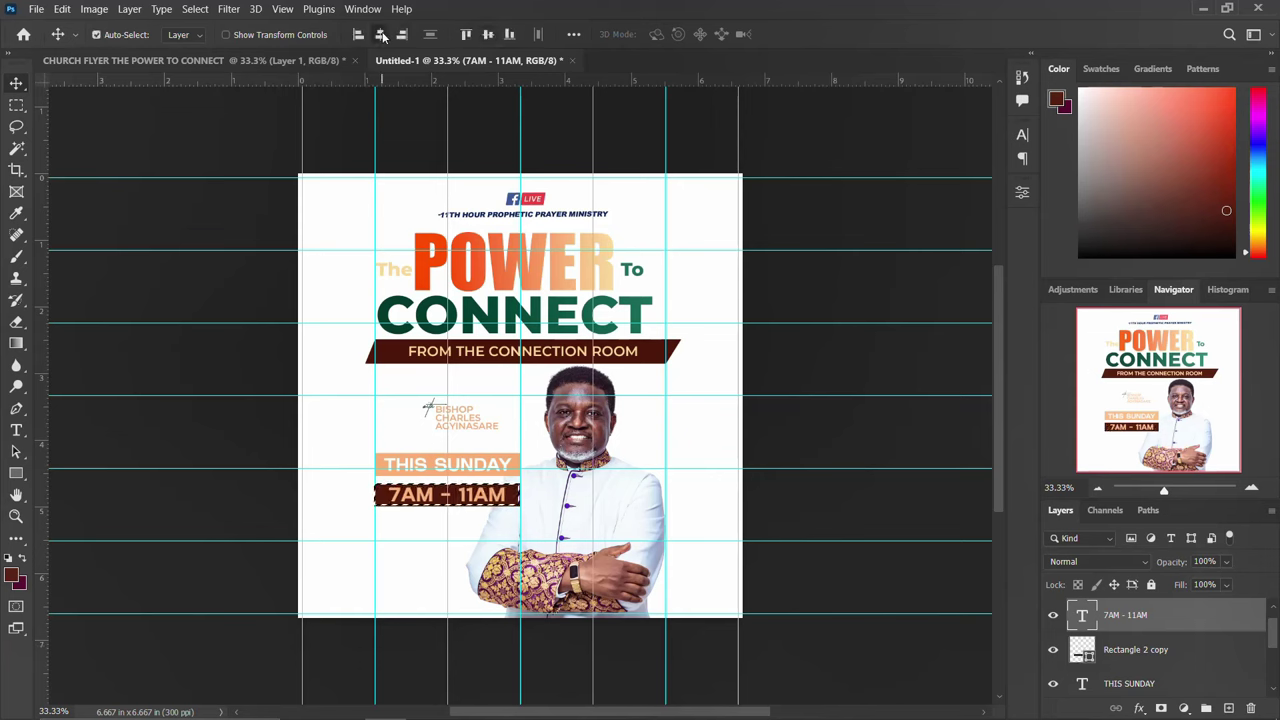
{"action": "key", "text": "ctrl+d"}
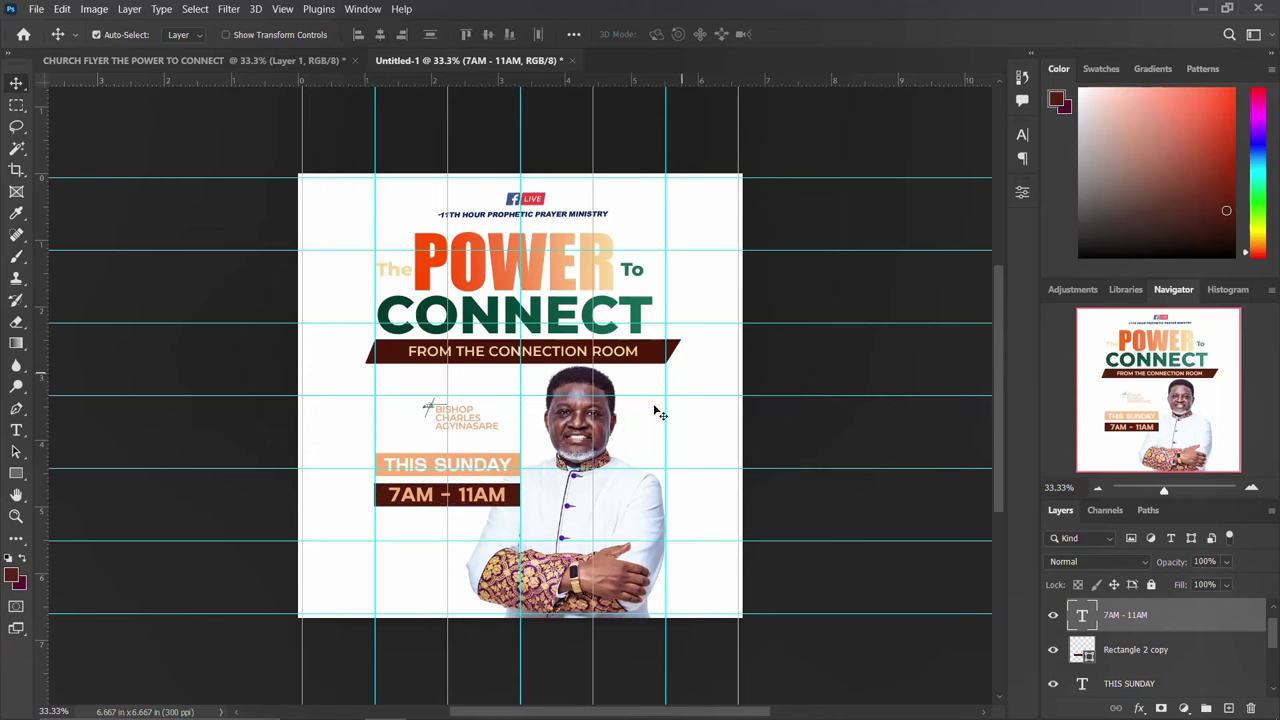
Duplicate the maroon time bar with its text just below it
{"action": "scroll", "coordinate": [1128, 649], "scroll_direction": "up", "scroll_amount": 1}
{"action": "left_click", "coordinate": [1127, 672], "text": "shift"}
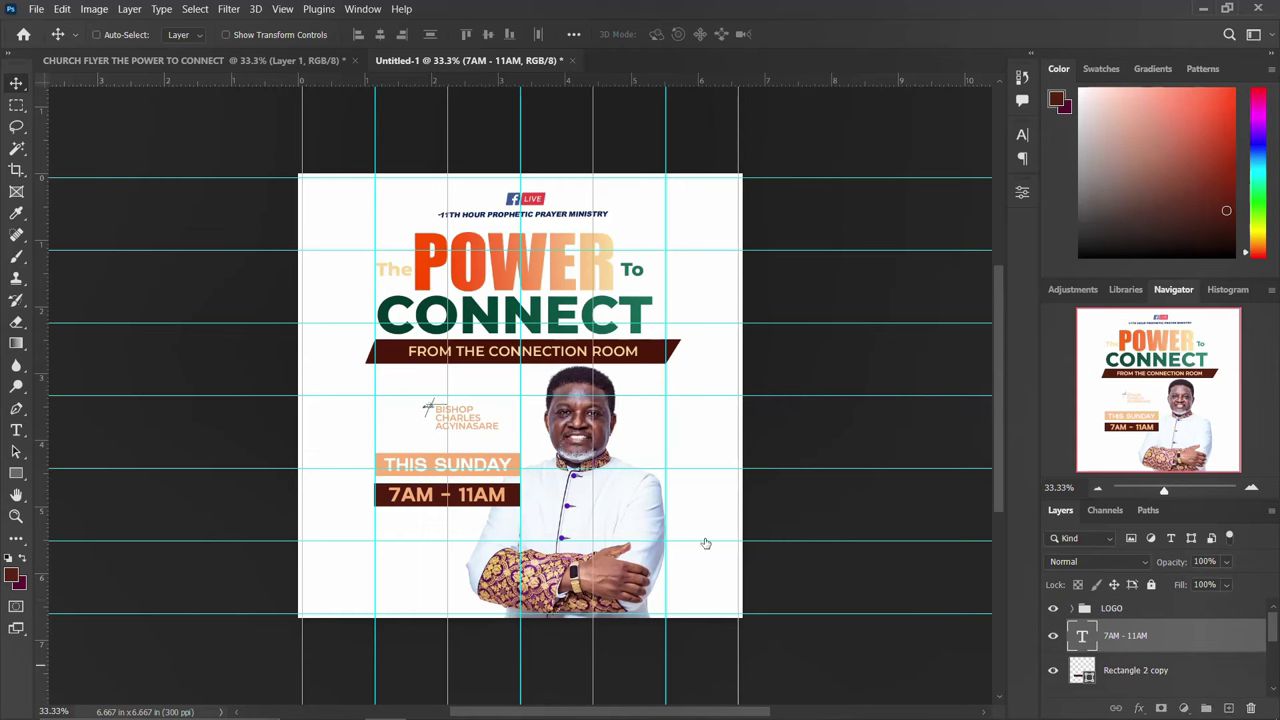
{"action": "left_click_drag", "start_coordinate": [430, 497], "coordinate": [427, 525]}
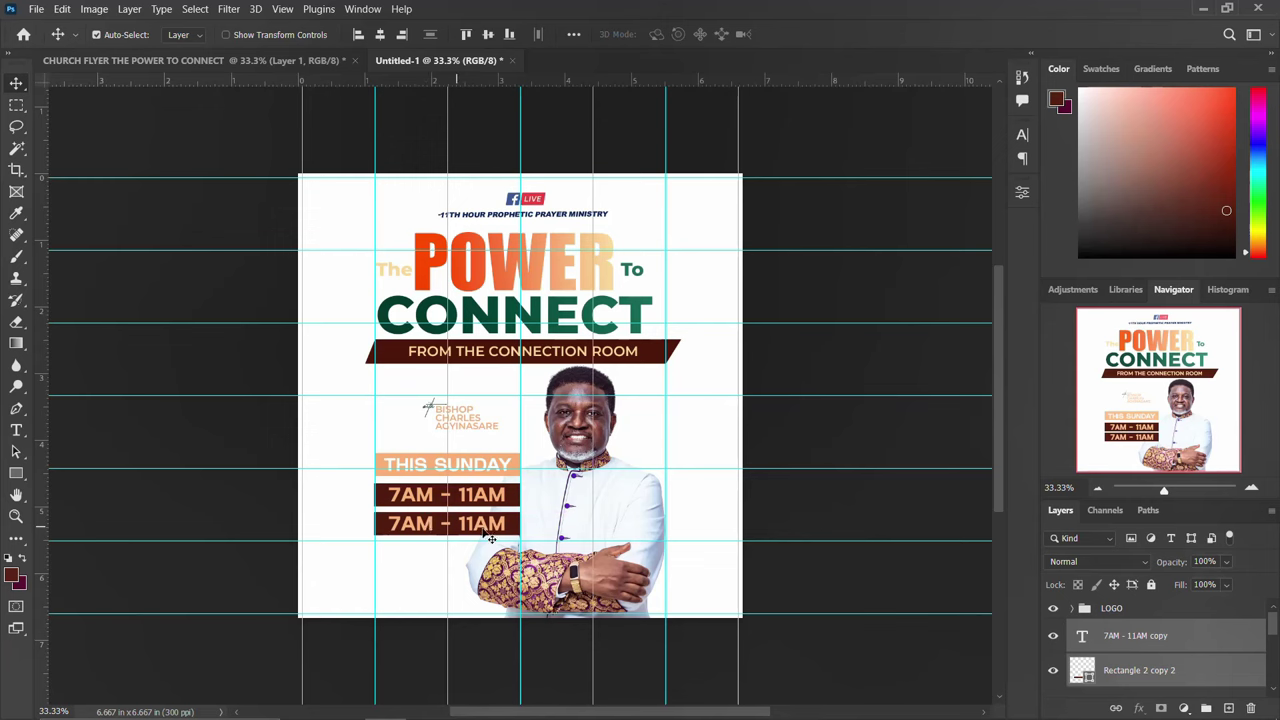
Fill the duplicated bar's rectangle with dark green
{"action": "left_click", "coordinate": [1154, 674]}
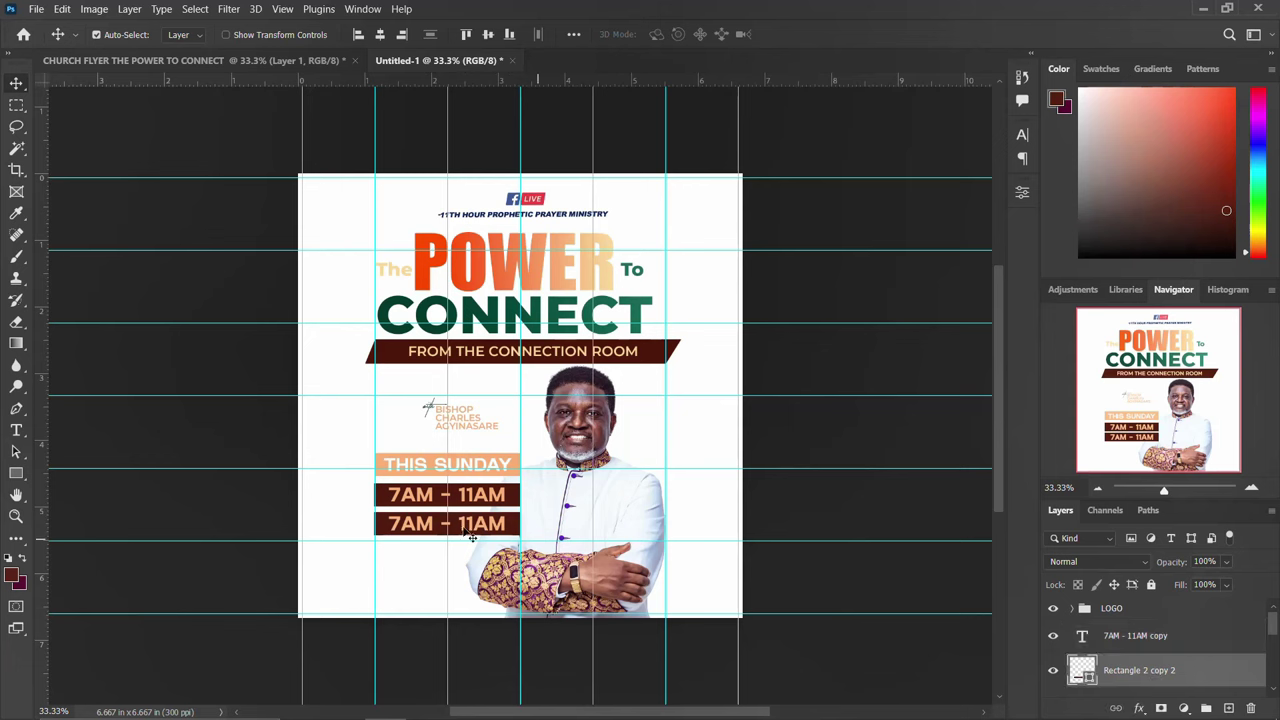
{"action": "left_click", "coordinate": [1020, 192]}
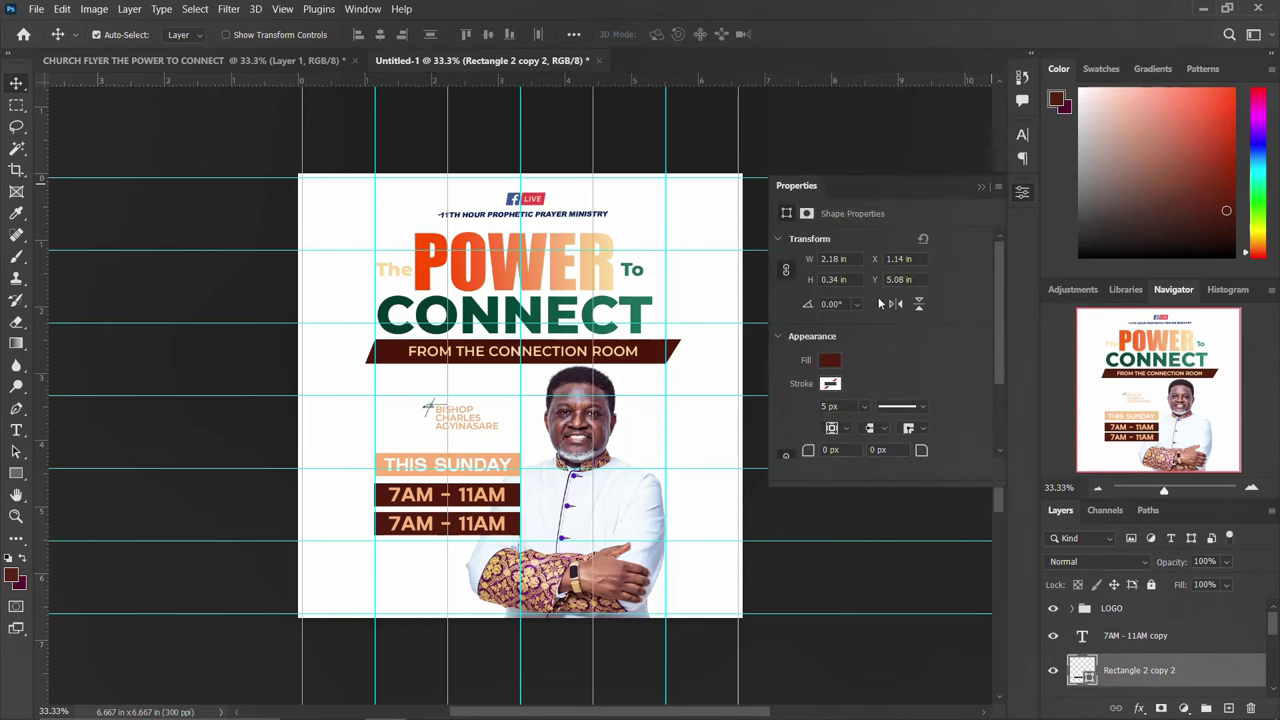
{"action": "left_click", "coordinate": [829, 360]}
{"action": "left_click", "coordinate": [855, 448]}
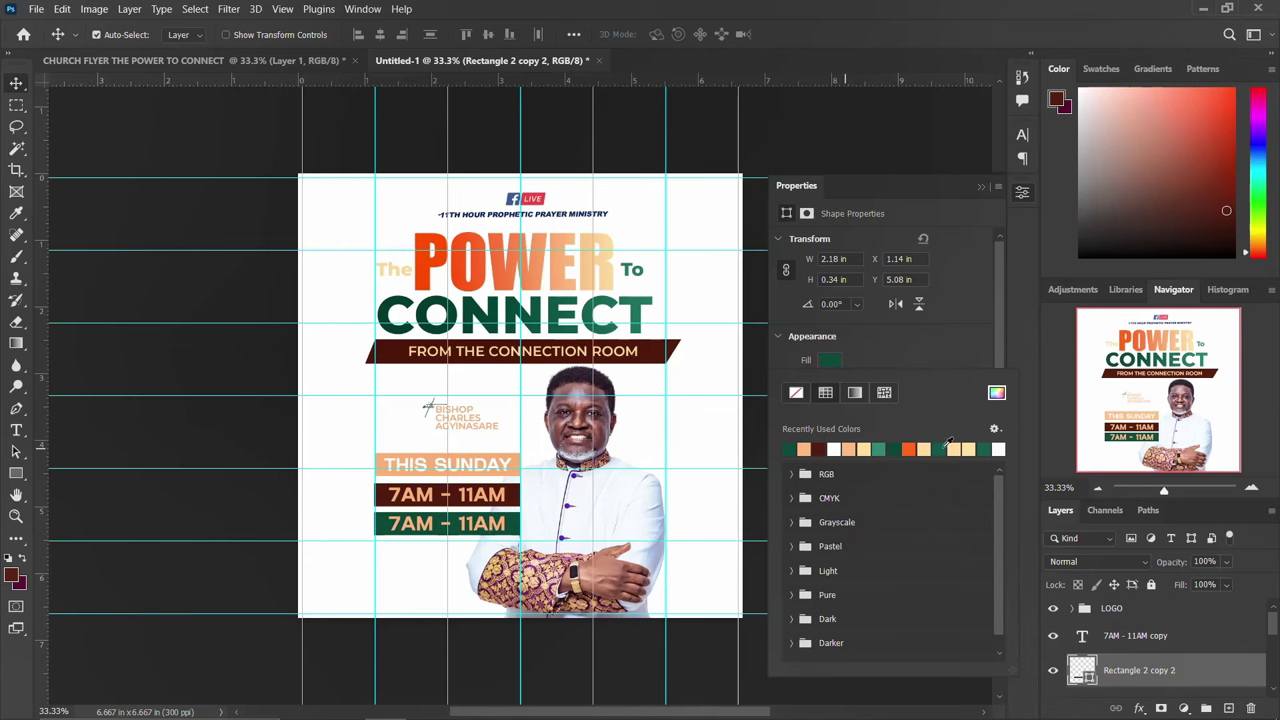
{"action": "left_click", "coordinate": [900, 449]}
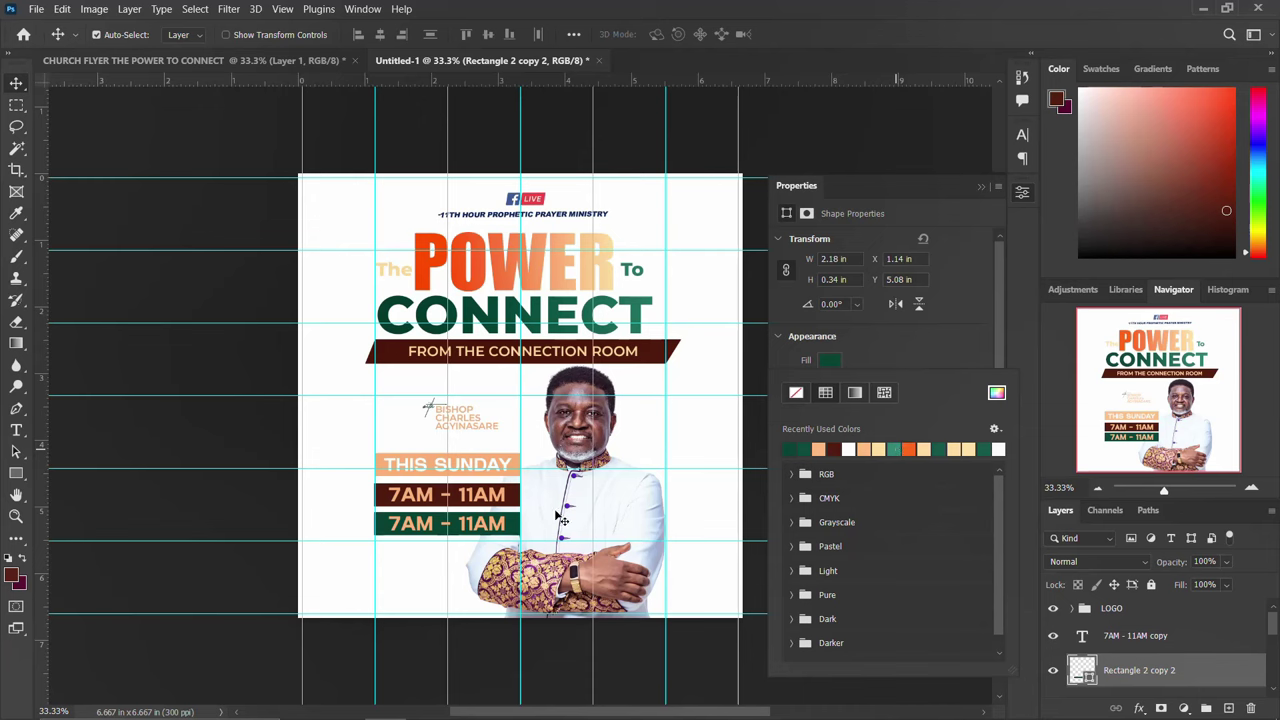
Recolour its text with the pale shirt colour and retype it as CALL
{"action": "left_click", "coordinate": [497, 527]}
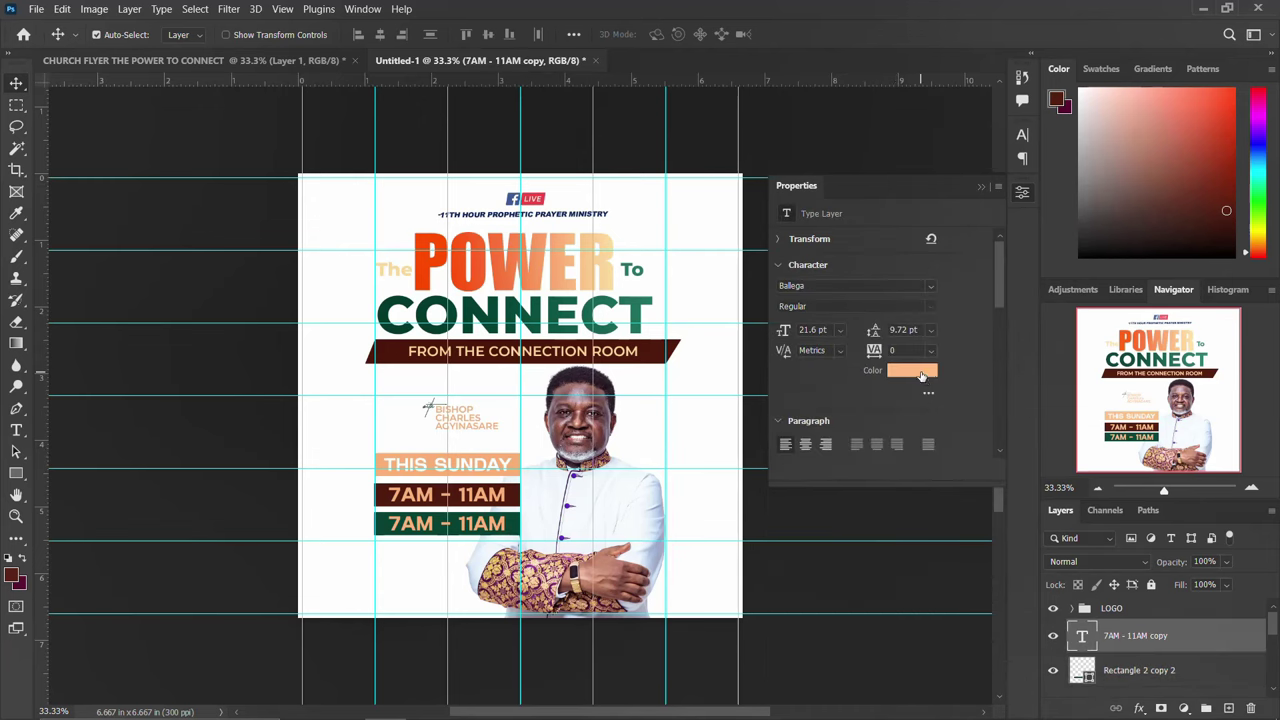
{"action": "left_click", "coordinate": [921, 375]}
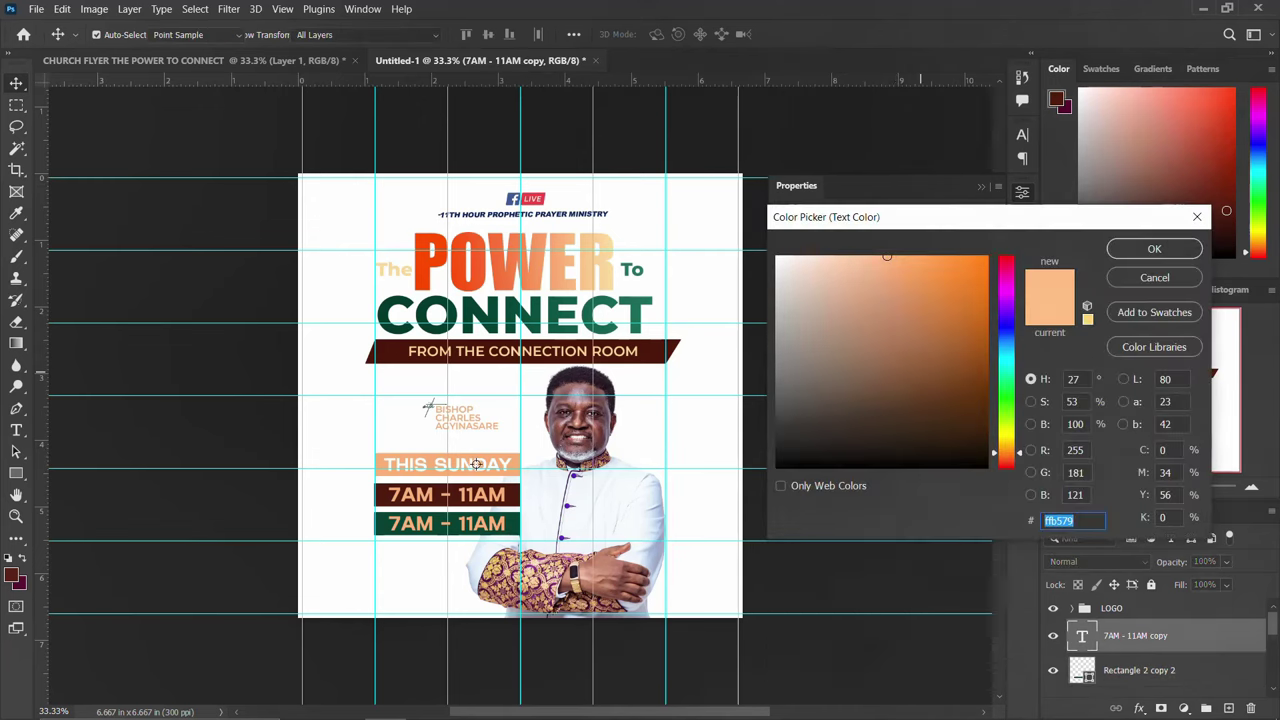
{"action": "left_click", "coordinate": [625, 503]}
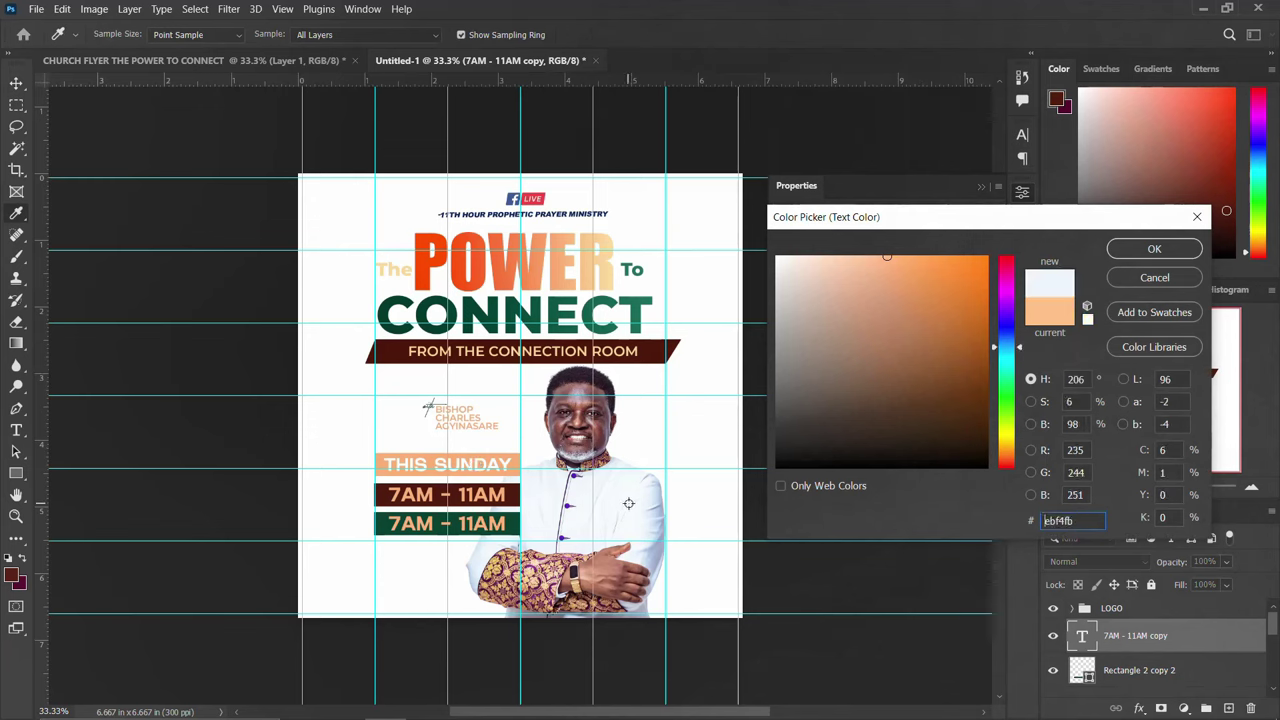
{"action": "left_click", "coordinate": [1152, 250]}
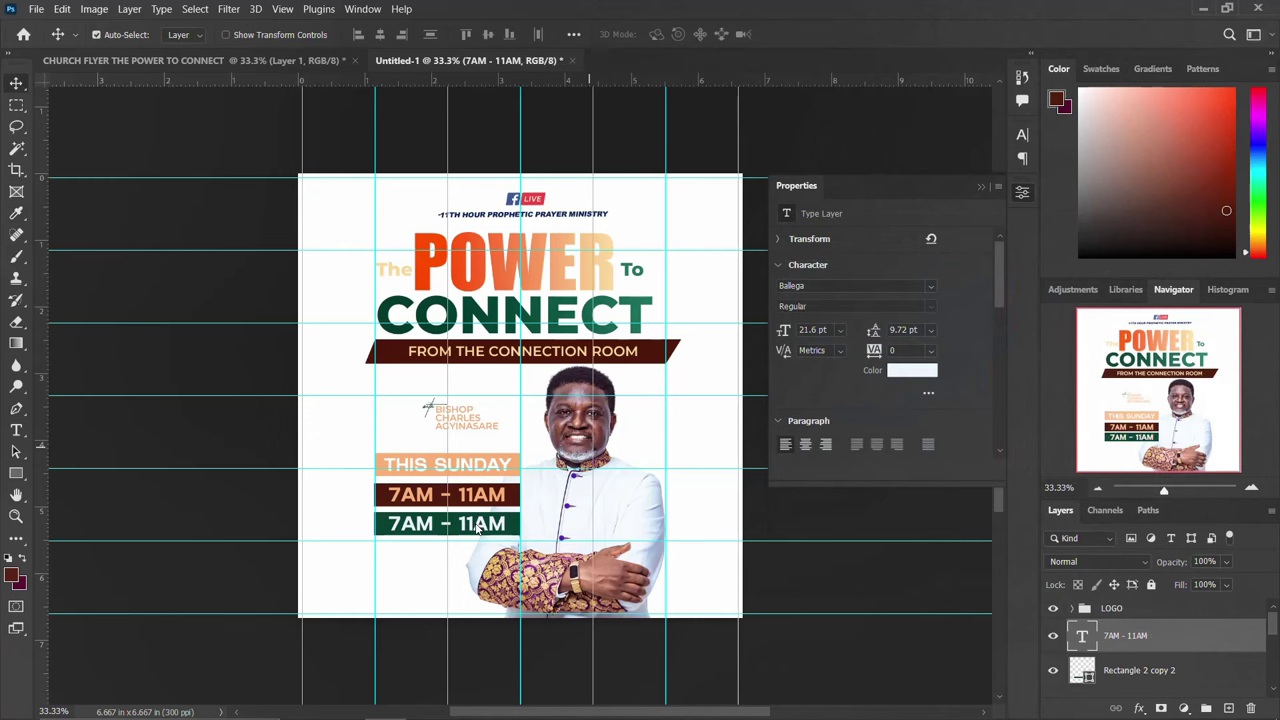
{"action": "double_click", "coordinate": [480, 528]}
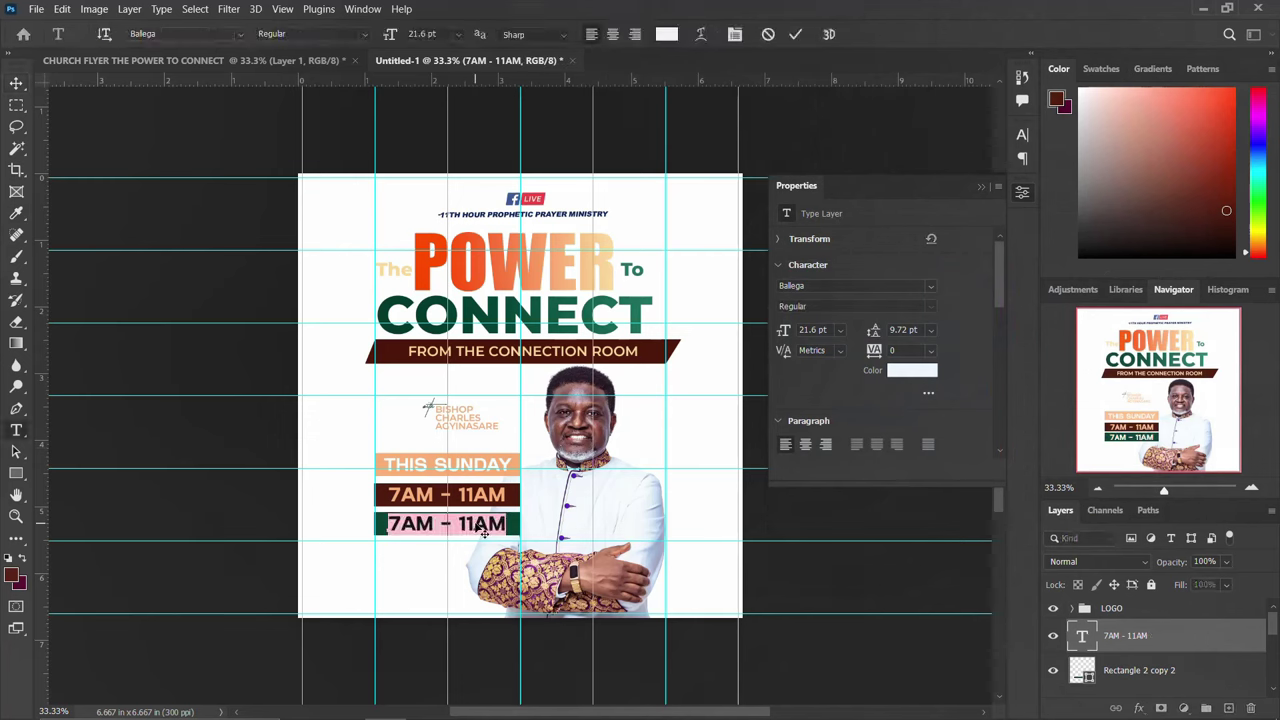
{"action": "type", "text": "CALL"}
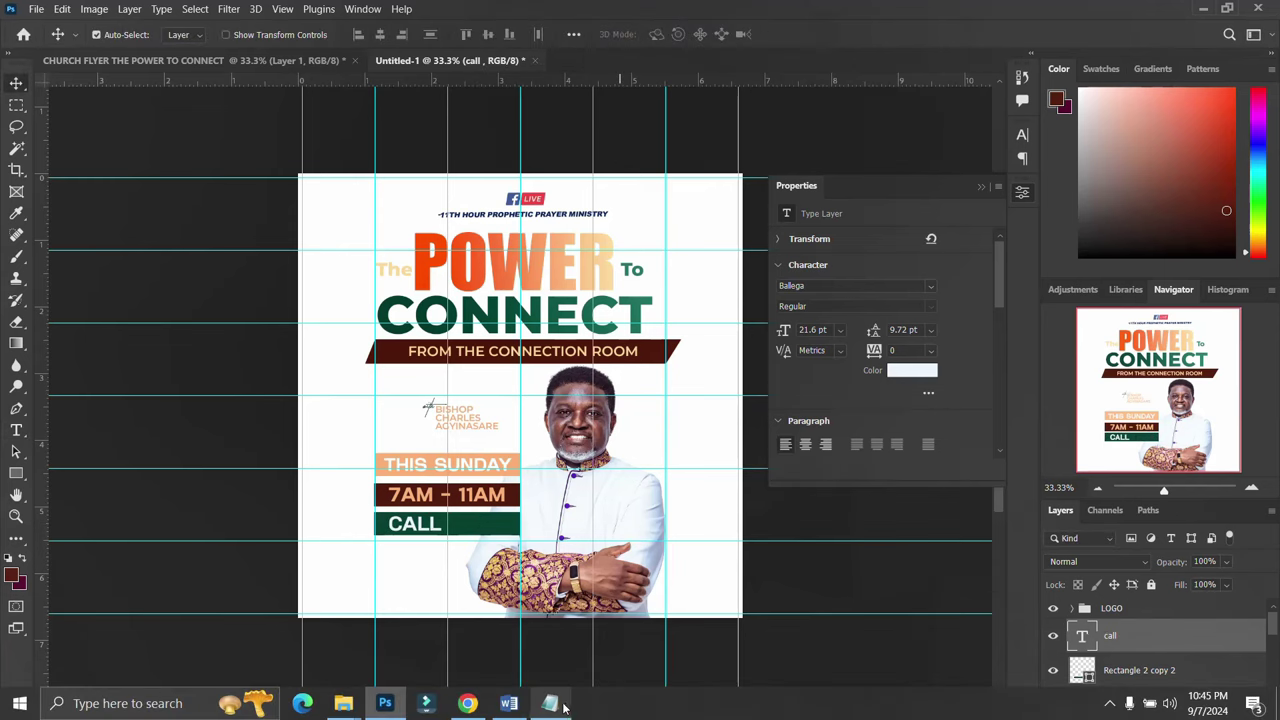
Replace CALL with the CALL OR WHATSAPP wording copied from the notes
{"action": "left_click", "coordinate": [620, 700]}
{"action": "left_click_drag", "start_coordinate": [817, 442], "coordinate": [713, 446]}
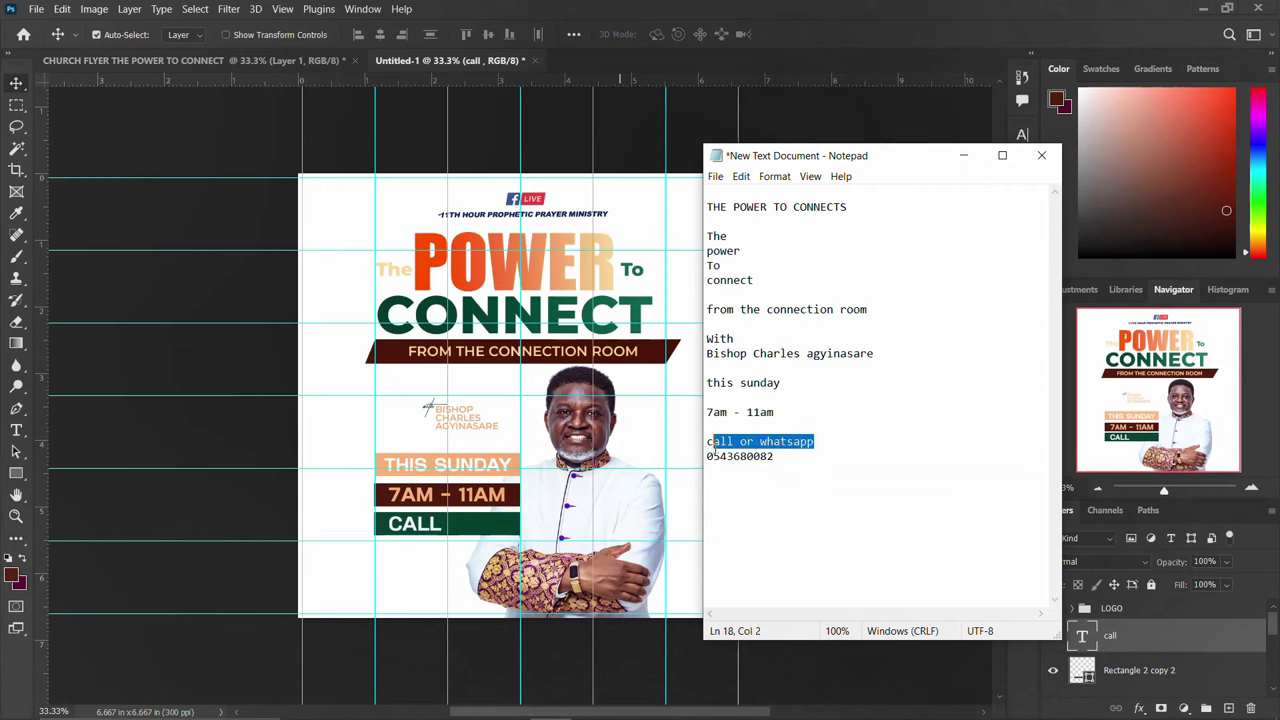
{"action": "left_click", "coordinate": [424, 534]}
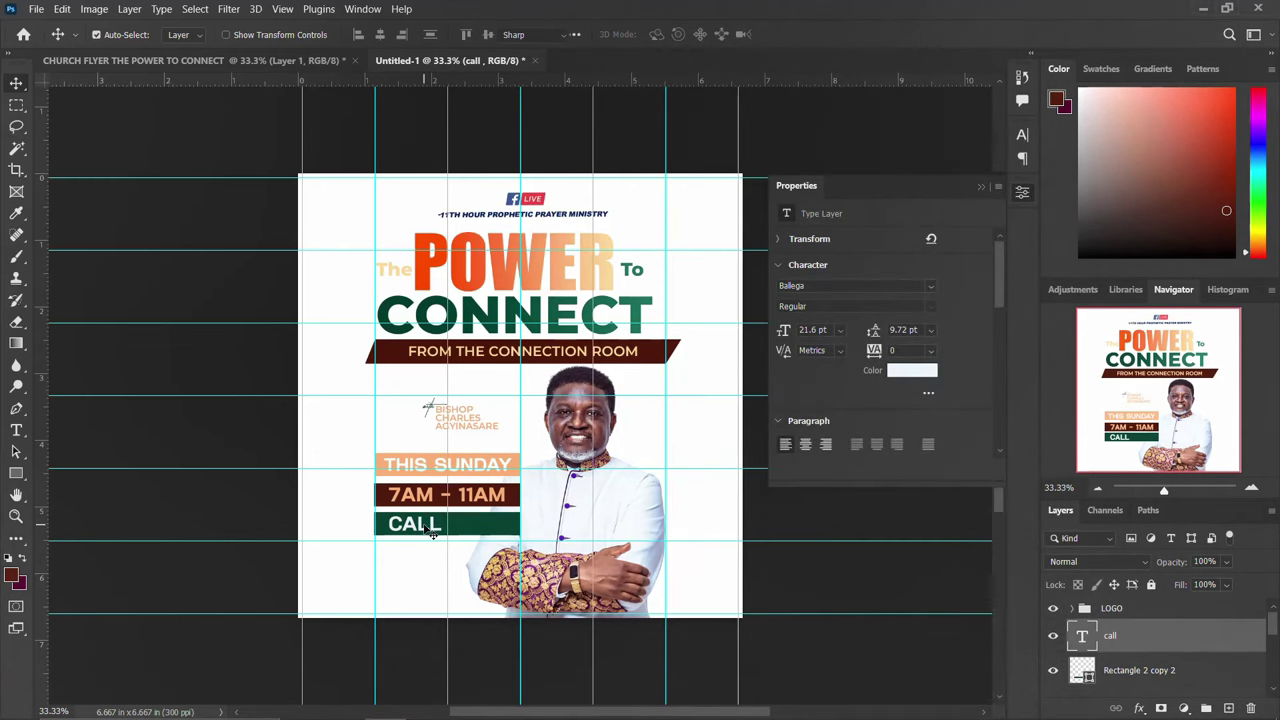
{"action": "double_click", "coordinate": [432, 533]}
{"action": "key", "text": "ctrl+v"}
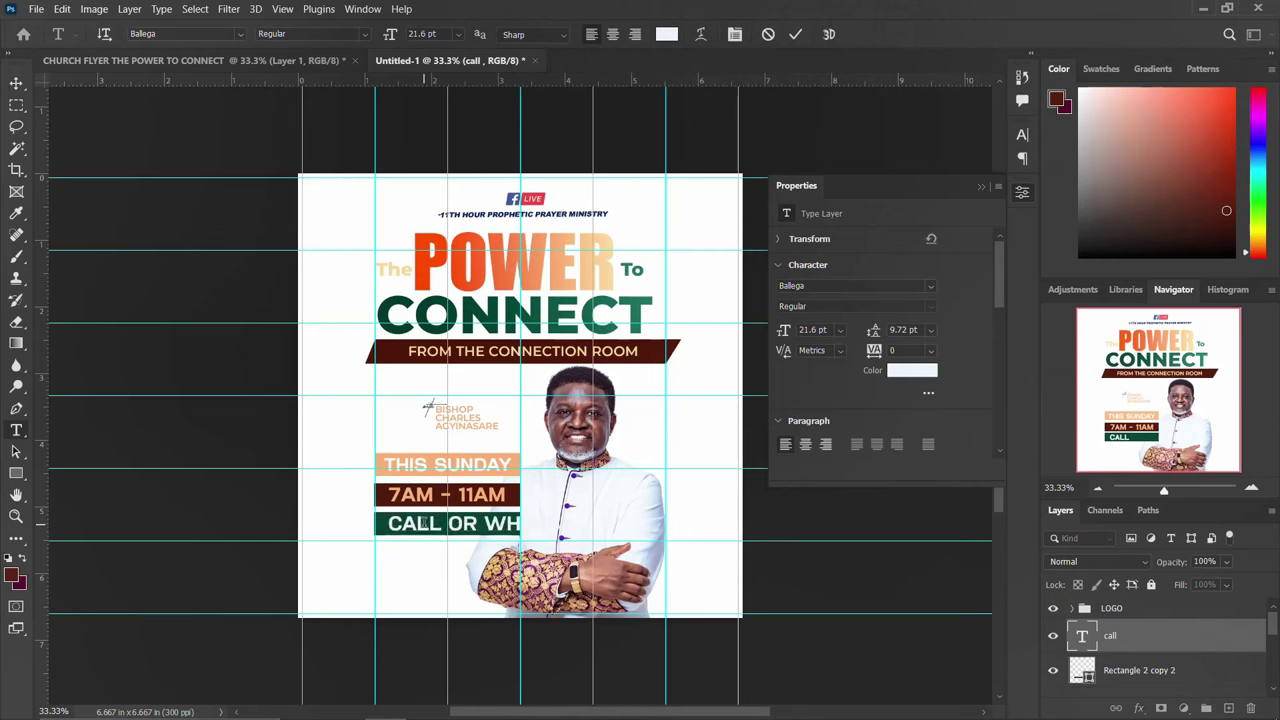
{"action": "key", "text": "ctrl+Return"}
Shrink the CALL OR WHATSAPP text to about 40% and shift it left in the bar
{"action": "key", "text": "ctrl+t"}
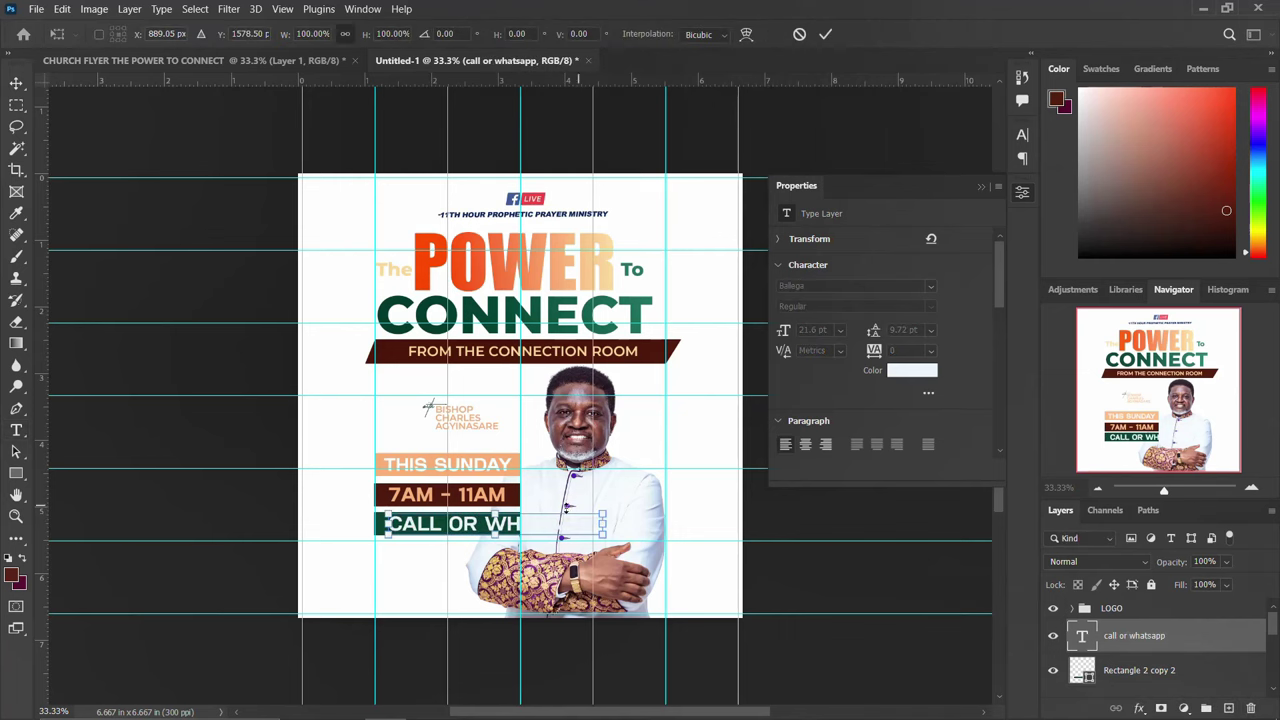
{"action": "left_click_drag", "start_coordinate": [597, 511], "coordinate": [540, 516]}
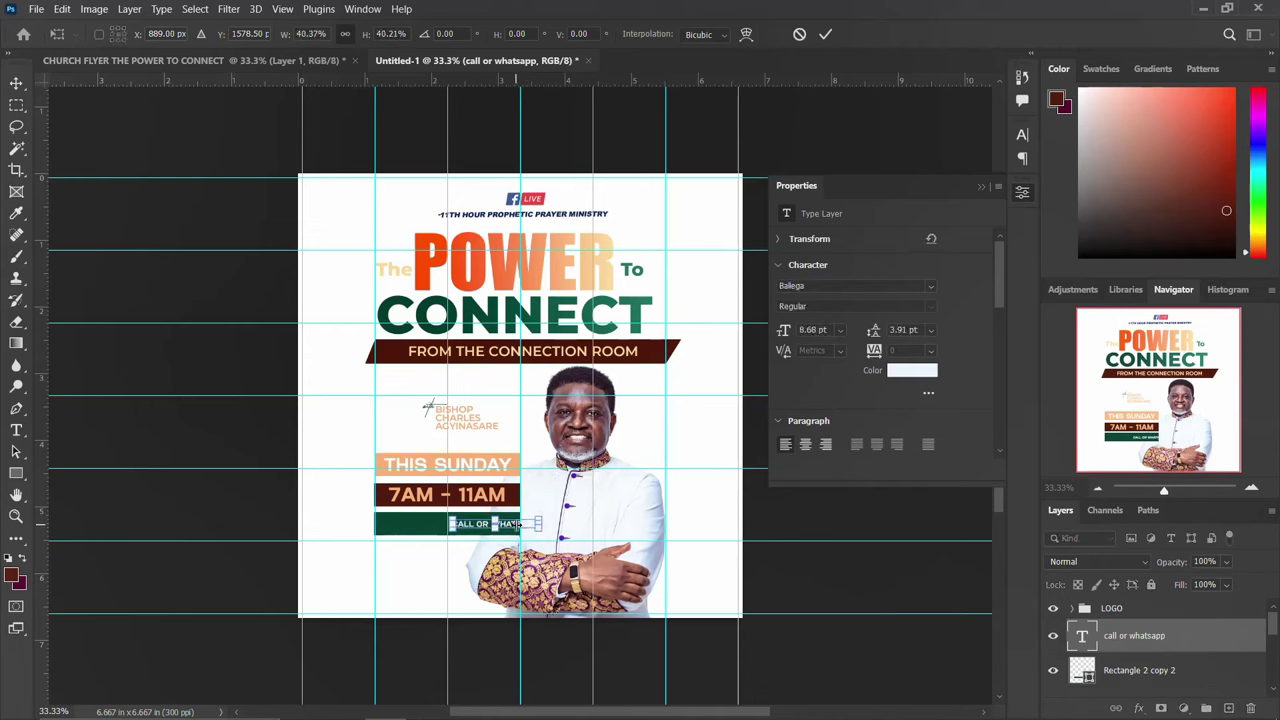
{"action": "left_click_drag", "start_coordinate": [512, 525], "coordinate": [462, 519]}
{"action": "key", "text": "Return"}
Stretch the green bar to 0.6 in tall and set the text near its top
{"action": "left_click", "coordinate": [506, 528]}
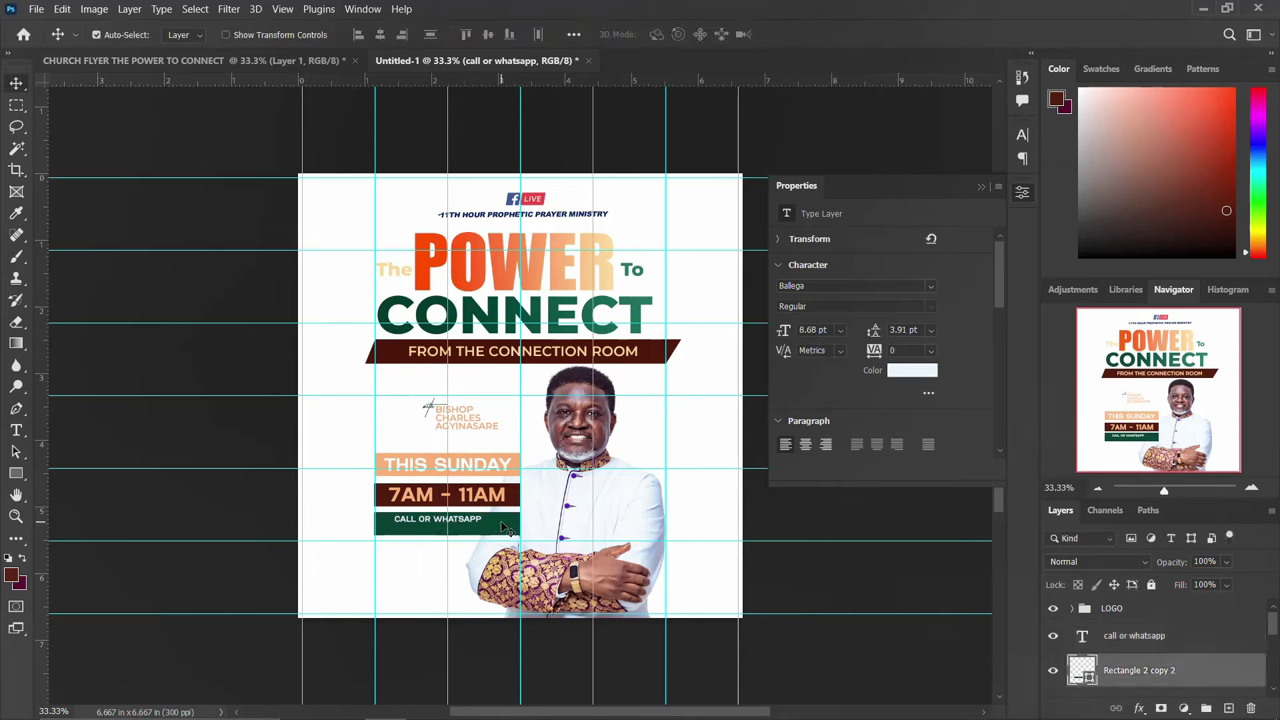
{"action": "key", "text": "ctrl+t"}
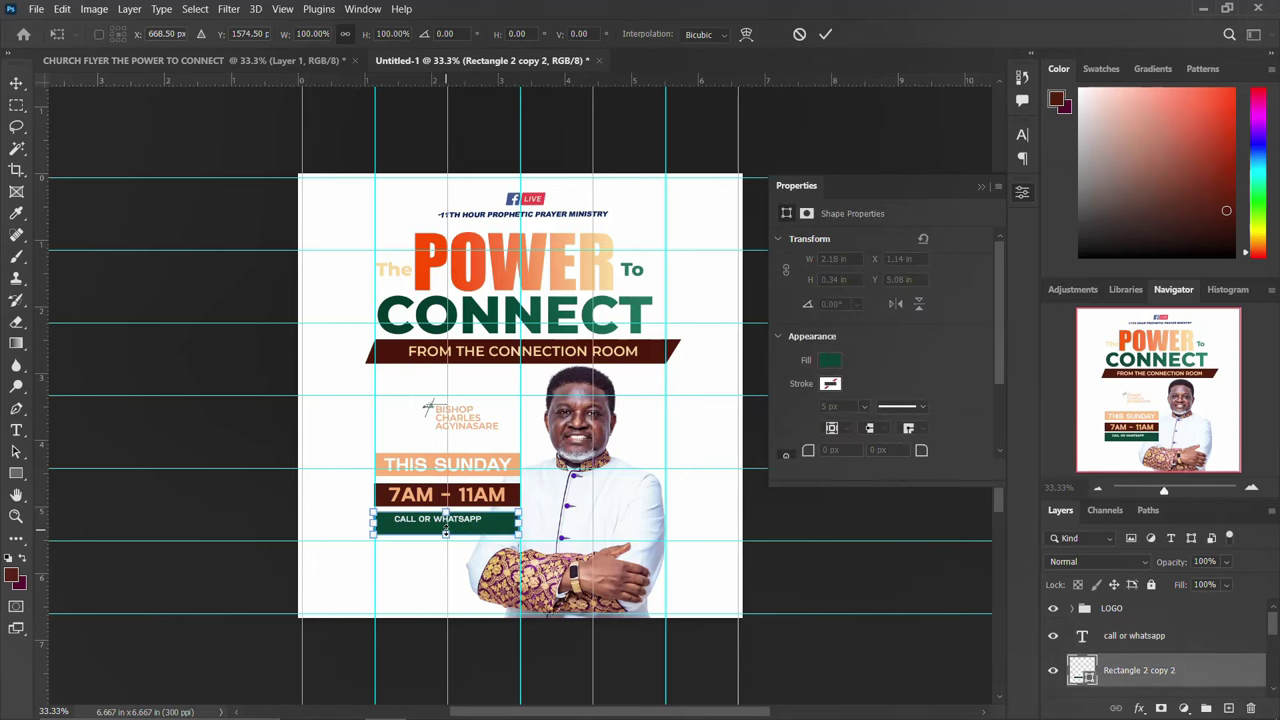
{"action": "left_click_drag", "start_coordinate": [445, 532], "coordinate": [450, 549]}
{"action": "key", "text": "Return"}
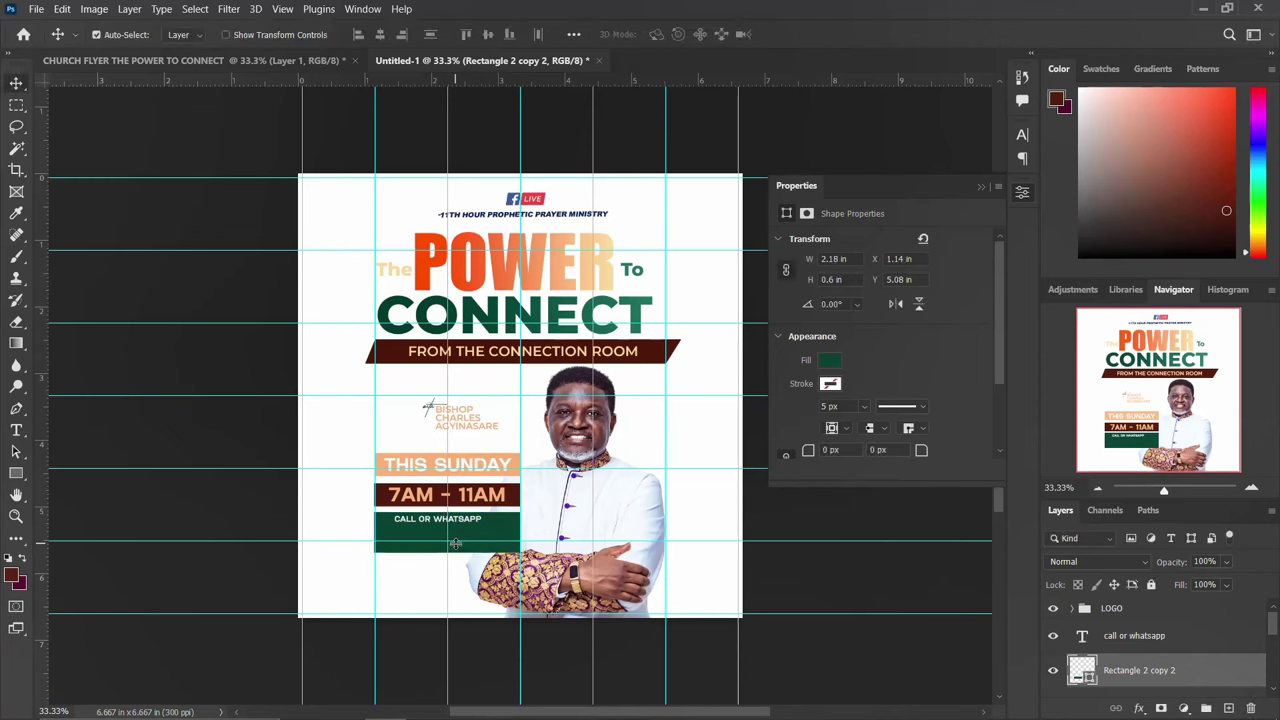
{"action": "left_click_drag", "start_coordinate": [470, 520], "coordinate": [479, 523]}
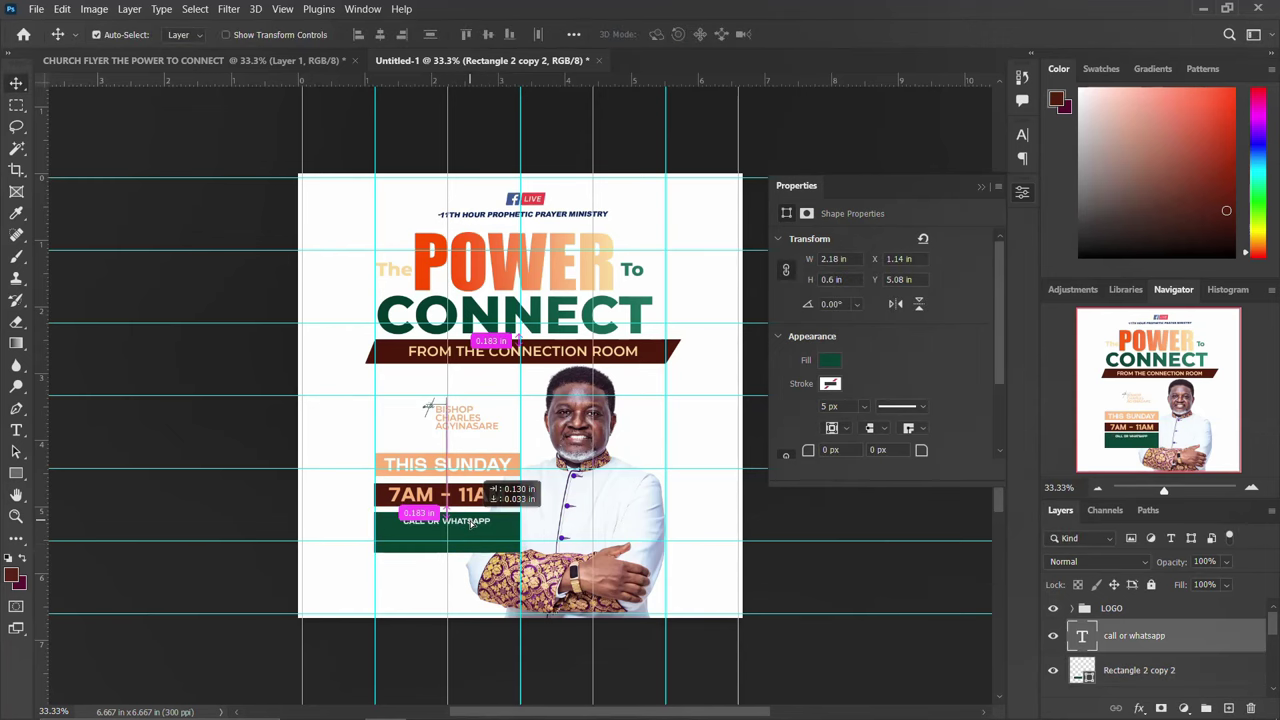
Copy the contact phone number from the notes
{"action": "left_click", "coordinate": [549, 703]}
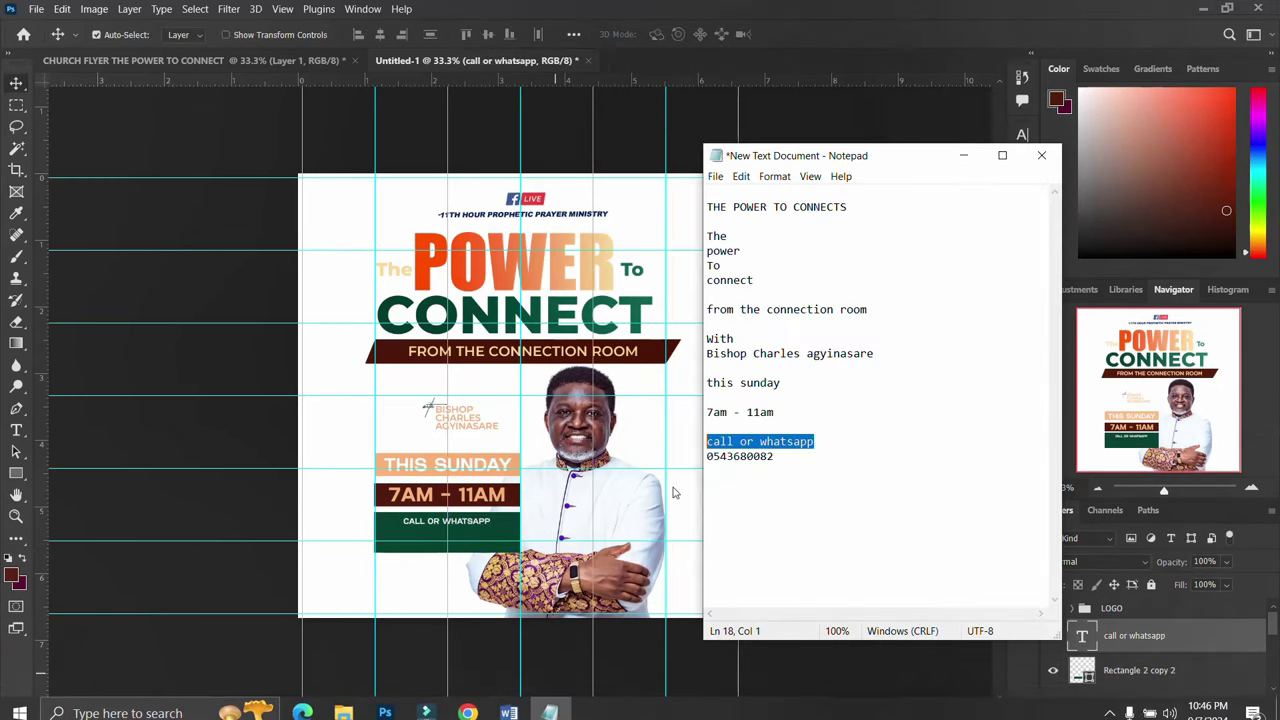
{"action": "left_click_drag", "start_coordinate": [785, 462], "coordinate": [707, 457]}
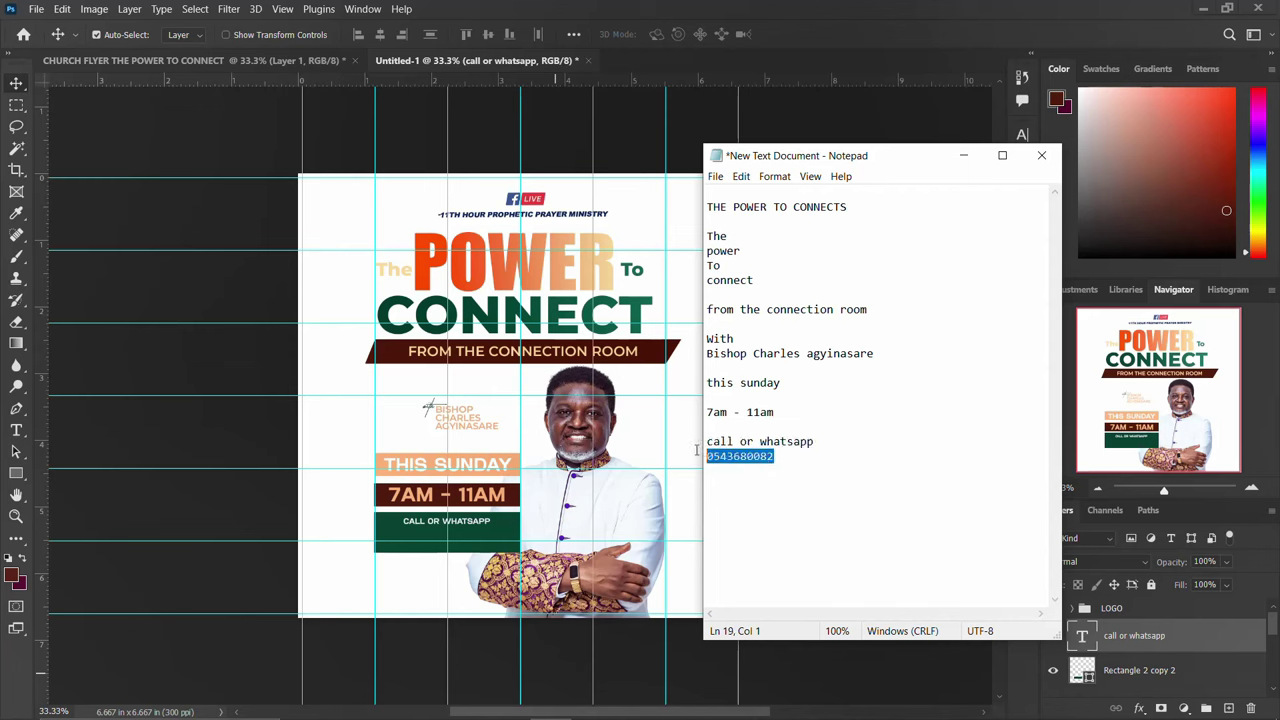
{"action": "left_click", "coordinate": [478, 524]}
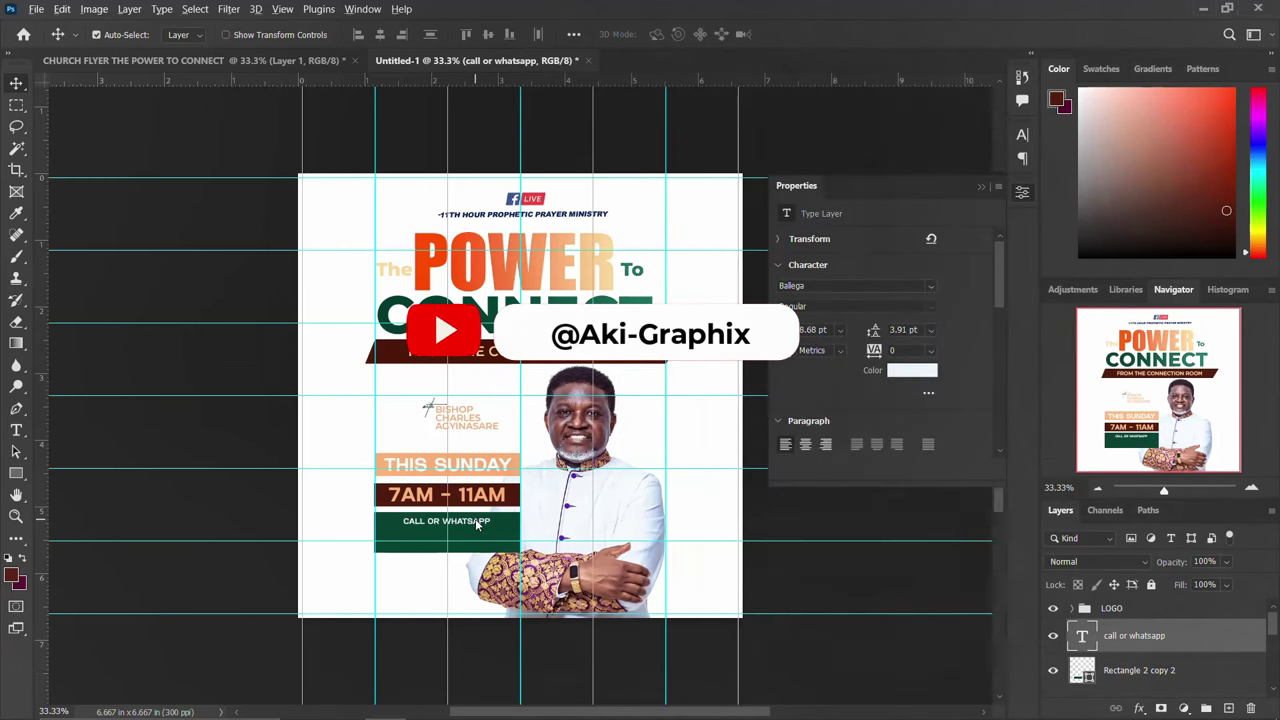
Add a duplicate text line holding the contact phone number, enlarged to about 249%
{"action": "key", "text": "ctrl+a"}
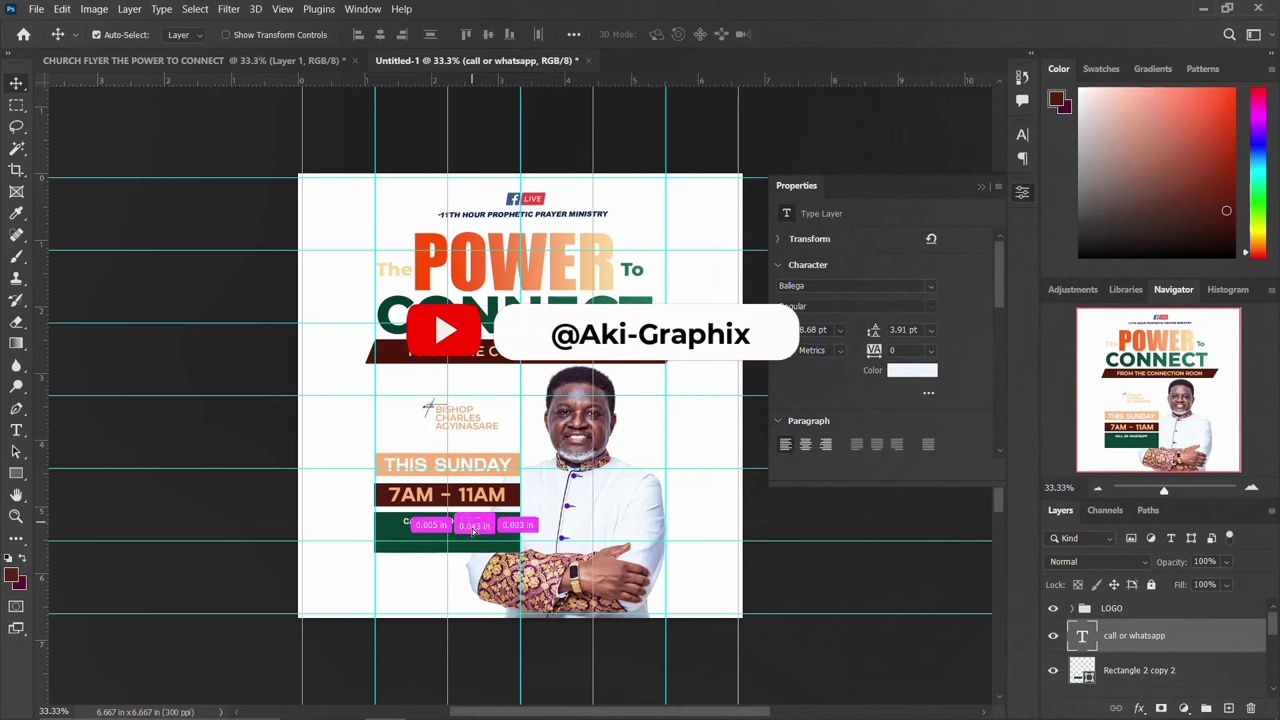
{"action": "key", "text": "ctrl+v"}
{"action": "key", "text": "ctrl+a"}
{"action": "key", "text": "ctrl+j"}
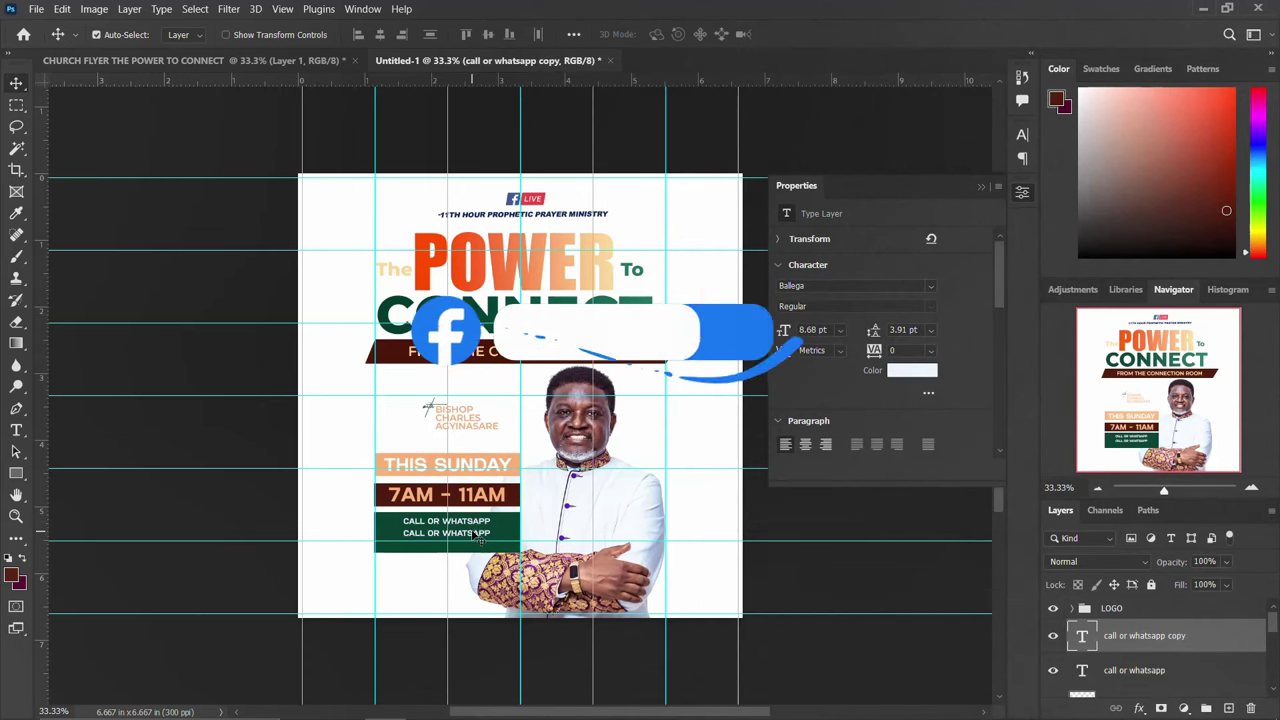
{"action": "double_click", "coordinate": [479, 534]}
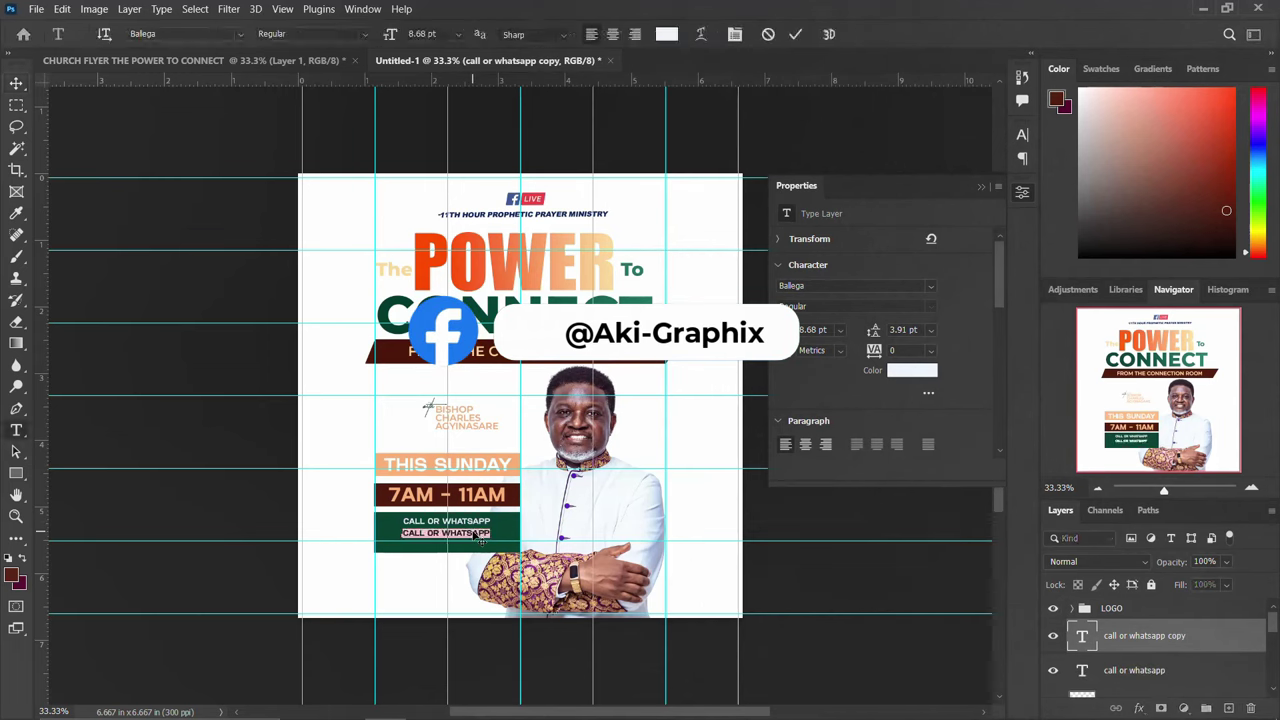
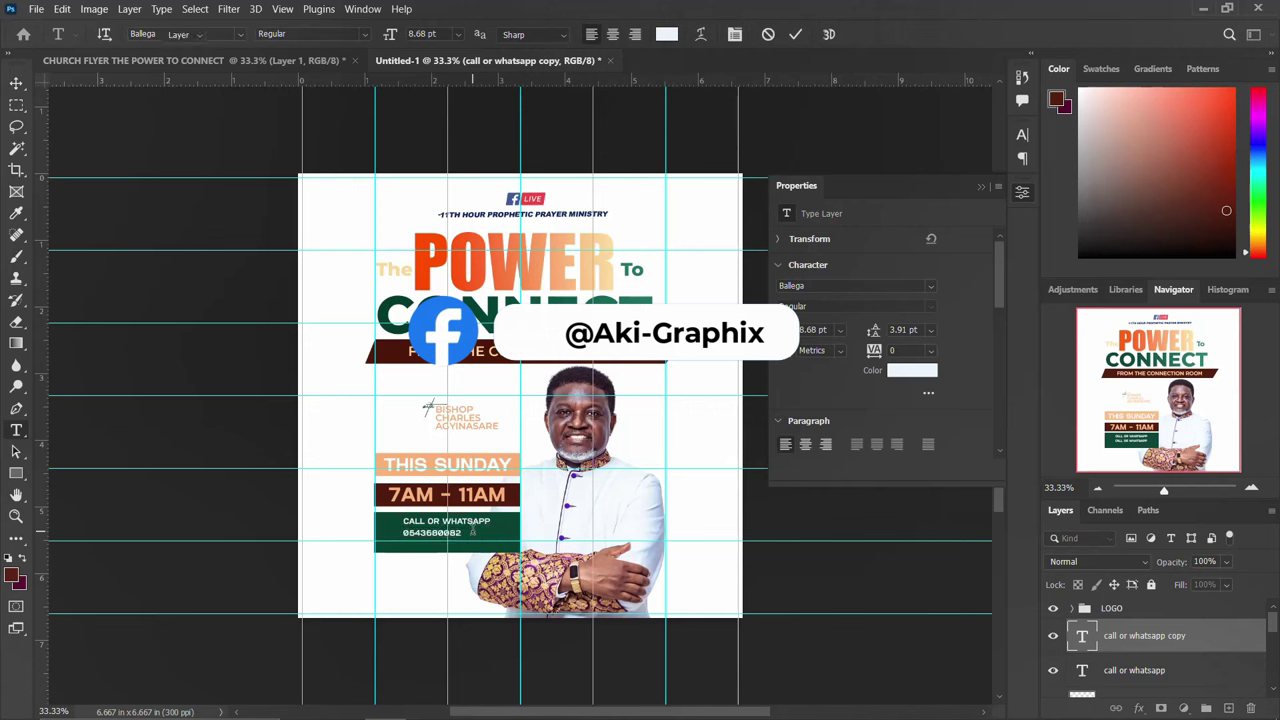
{"action": "key", "text": "ctrl+t"}
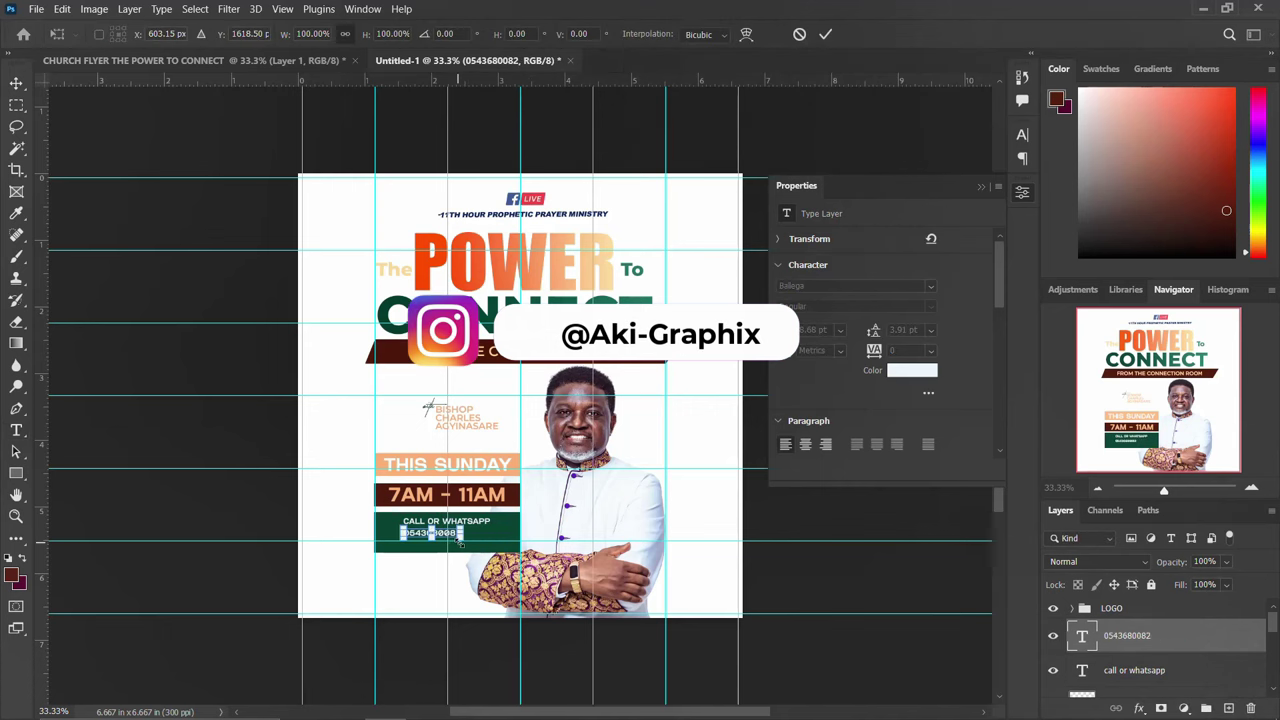
{"action": "left_click_drag", "start_coordinate": [463, 540], "coordinate": [499, 536]}
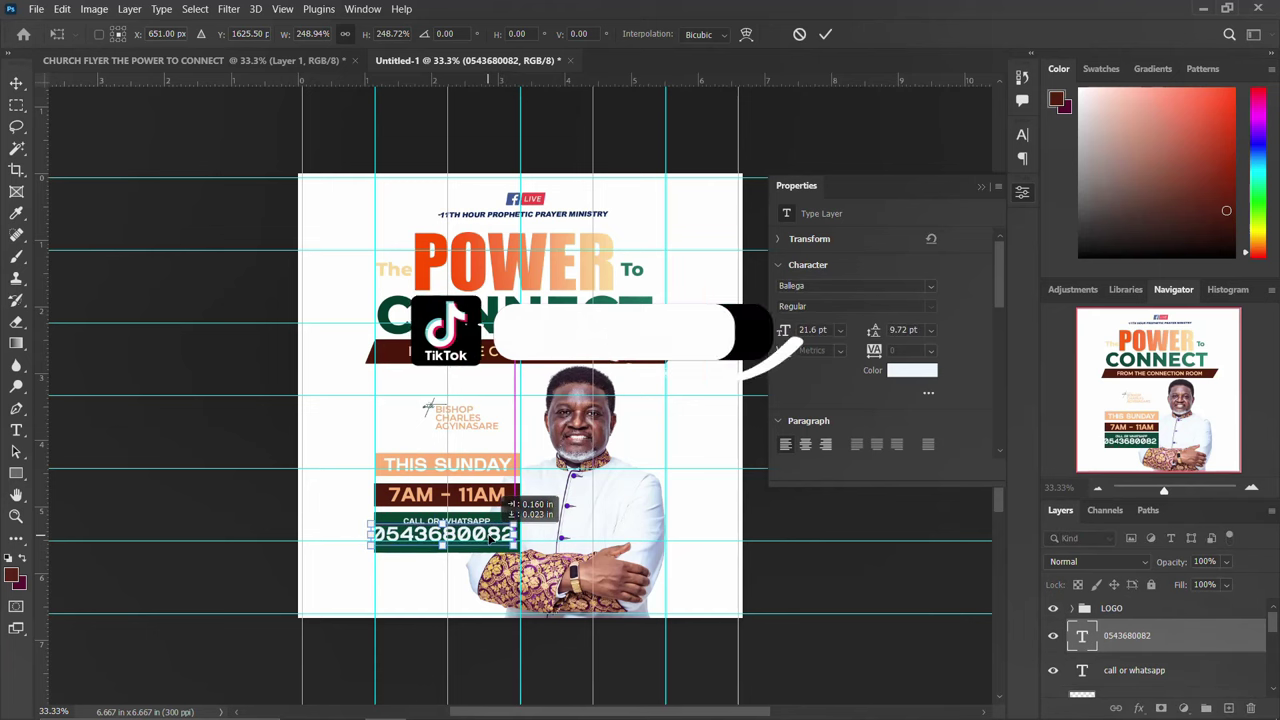
{"action": "key", "text": "Return"}
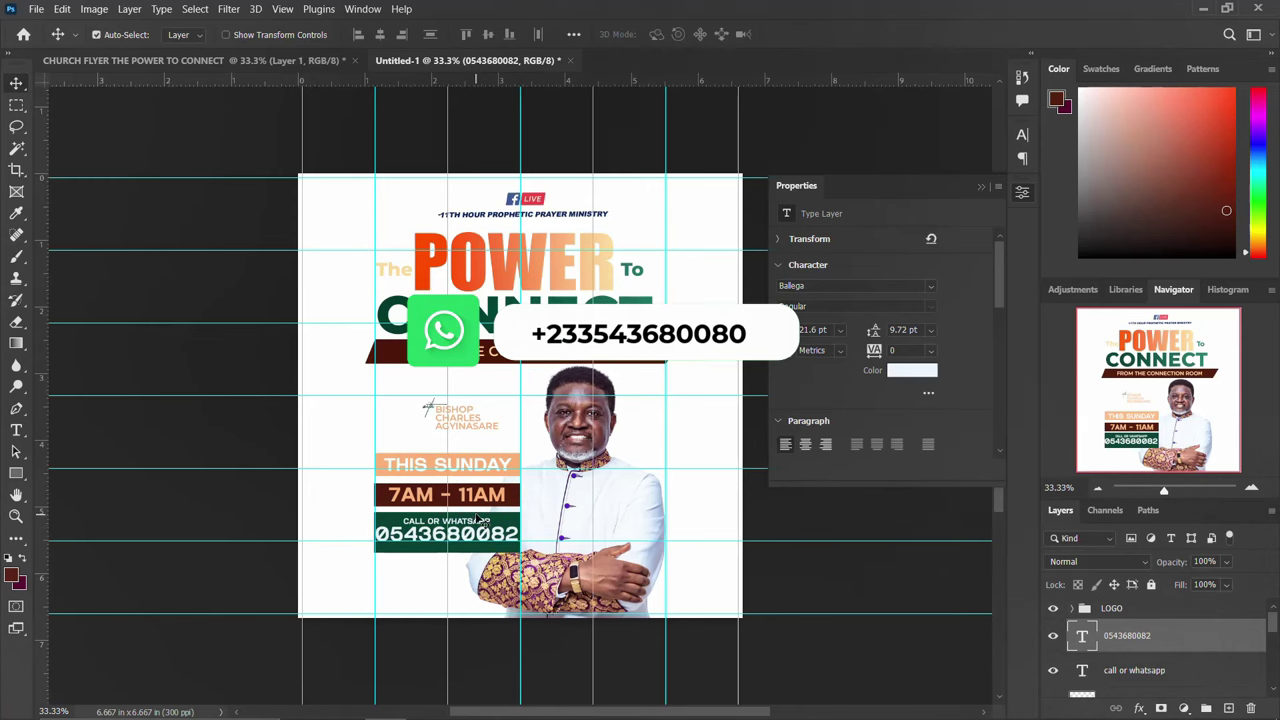
Recolour the CALL OR WHATSAPP text peach ffb579 sampled from the THIS SUNDAY bar
{"action": "left_click", "coordinate": [484, 531]}
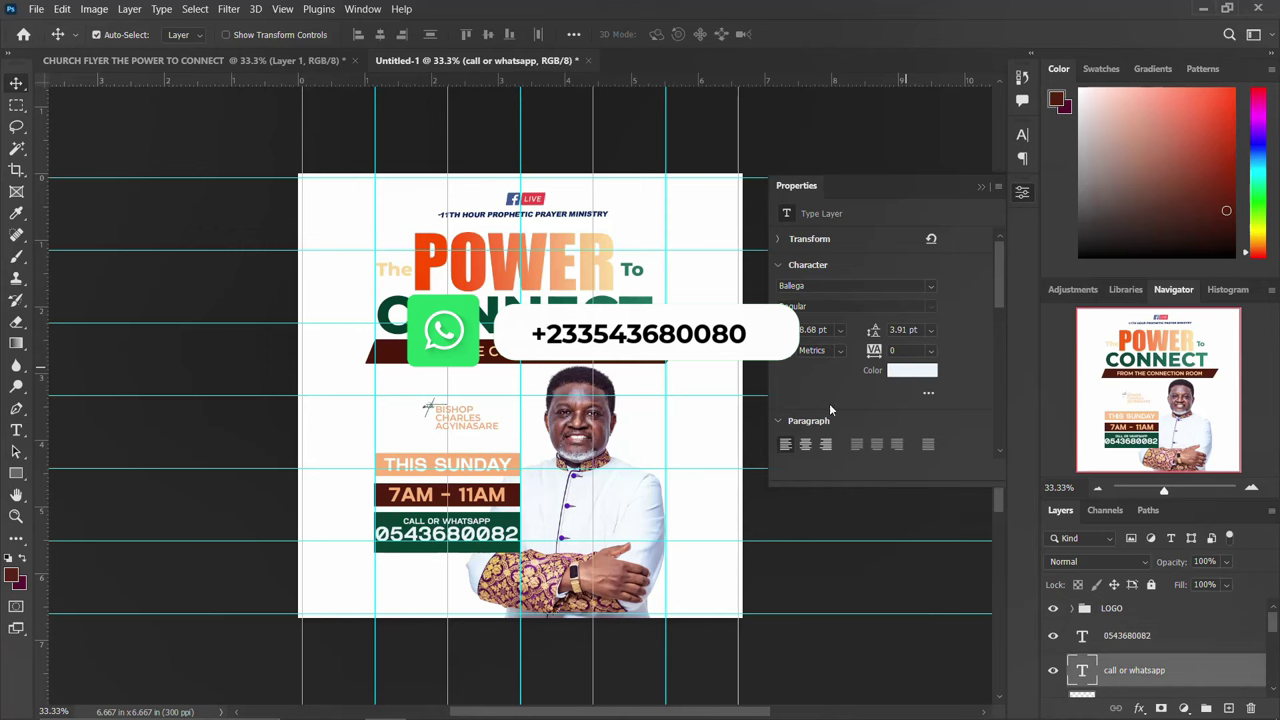
{"action": "left_click", "coordinate": [912, 370]}
{"action": "left_click", "coordinate": [517, 459]}
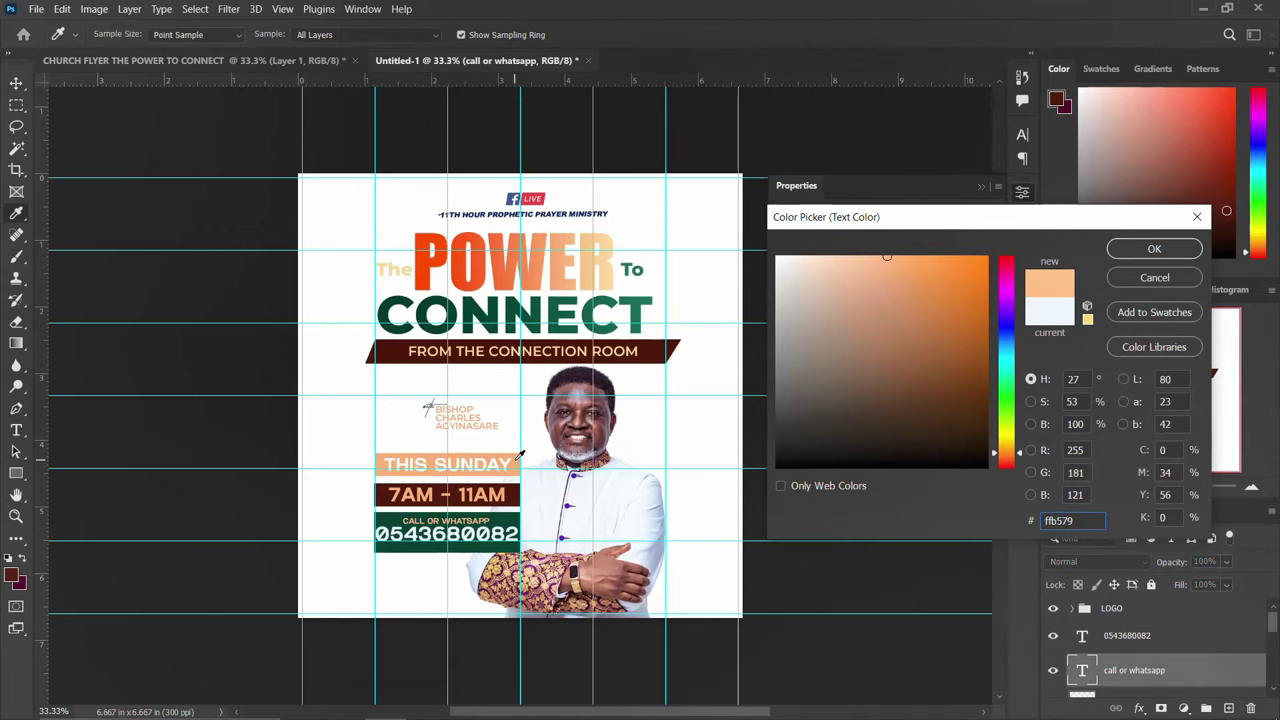
{"action": "left_click", "coordinate": [1154, 248]}
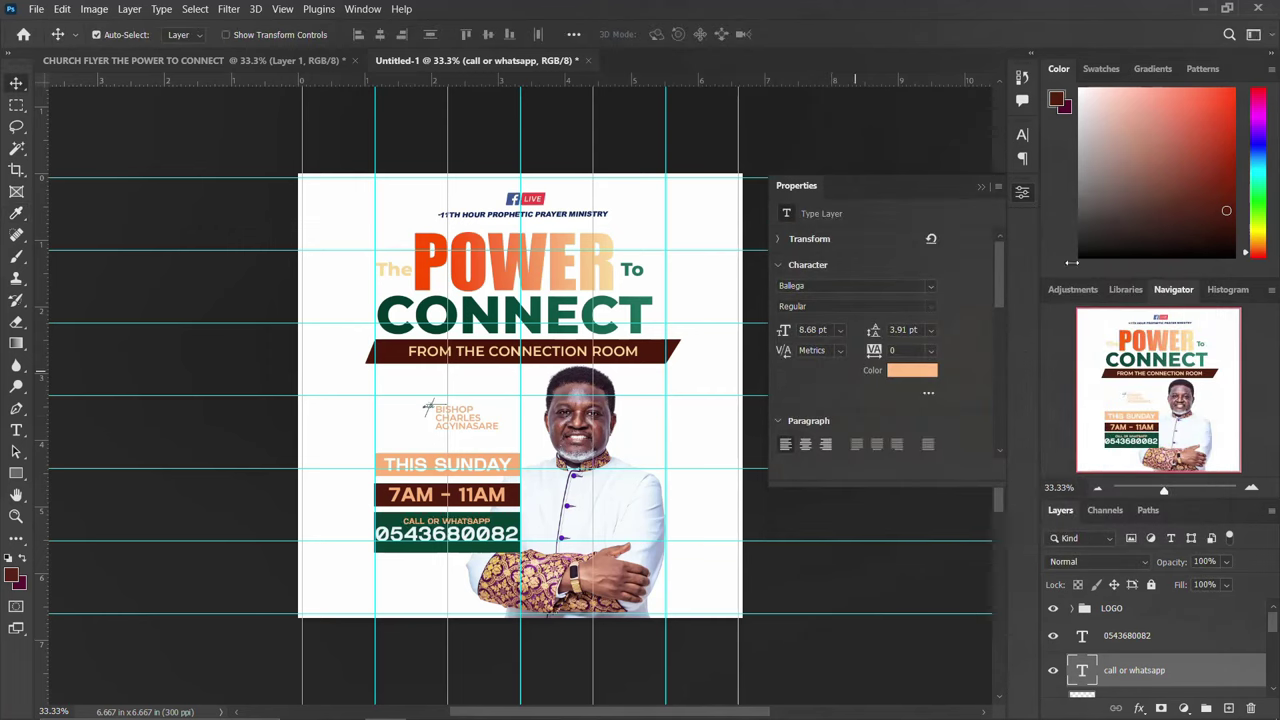
{"action": "left_click", "coordinate": [1023, 196]}
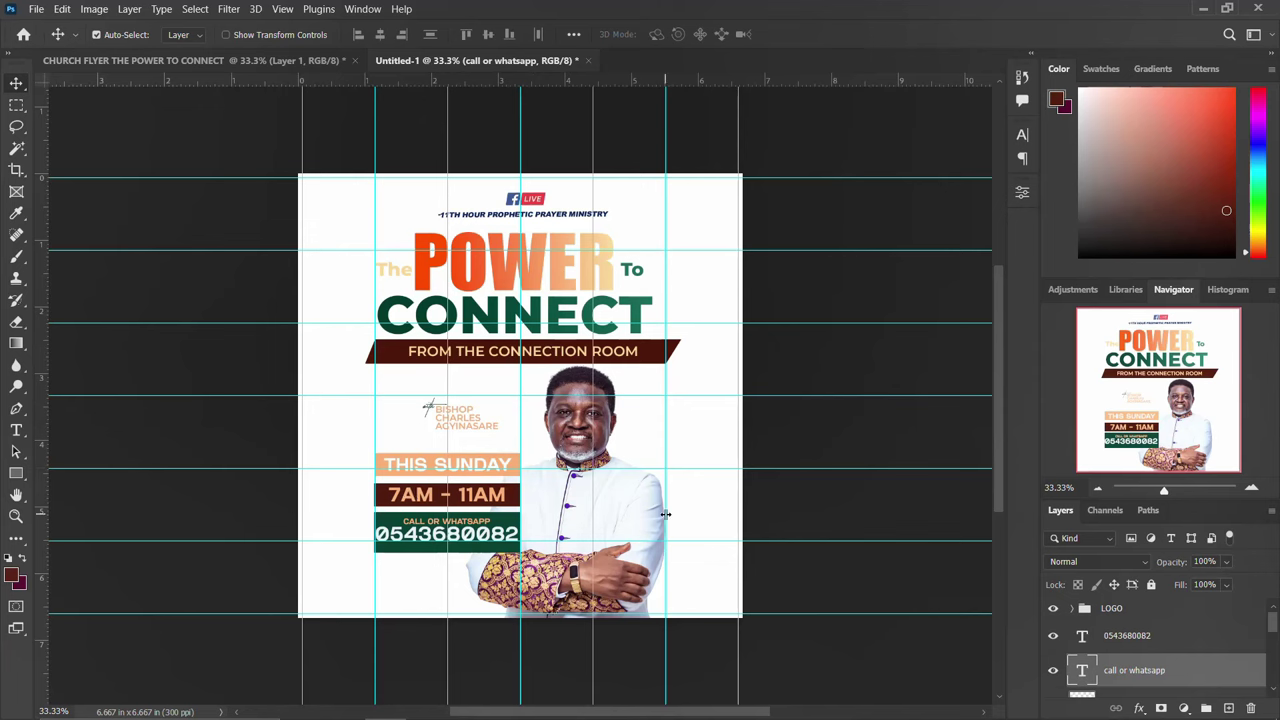
Group the info layers from the phone number text down to Rectangle 2
{"action": "left_click", "coordinate": [1112, 633]}
{"action": "scroll", "coordinate": [1112, 633], "scroll_direction": "down", "scroll_amount": 2}
{"action": "scroll", "coordinate": [1112, 633], "scroll_direction": "down", "scroll_amount": 2}
{"action": "scroll", "coordinate": [1112, 633], "scroll_direction": "down", "scroll_amount": 2}
{"action": "scroll", "coordinate": [1113, 635], "scroll_direction": "down", "scroll_amount": 2}
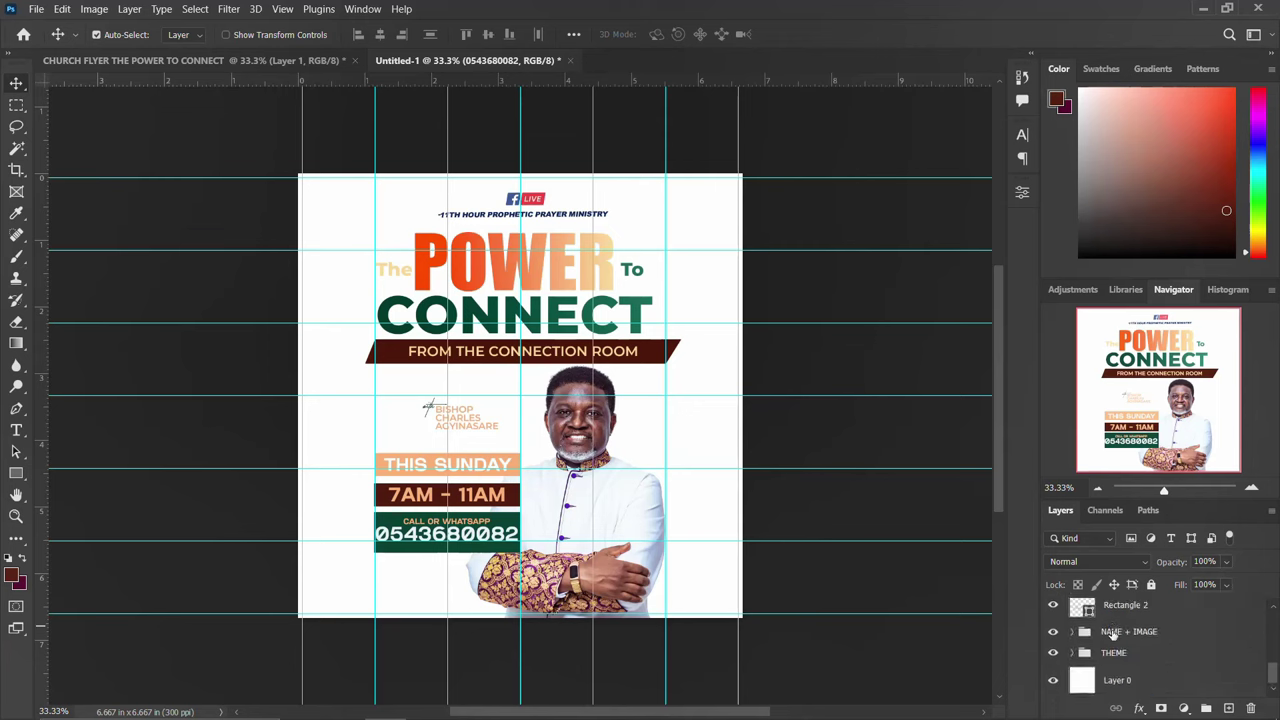
{"action": "left_click", "coordinate": [1125, 607]}
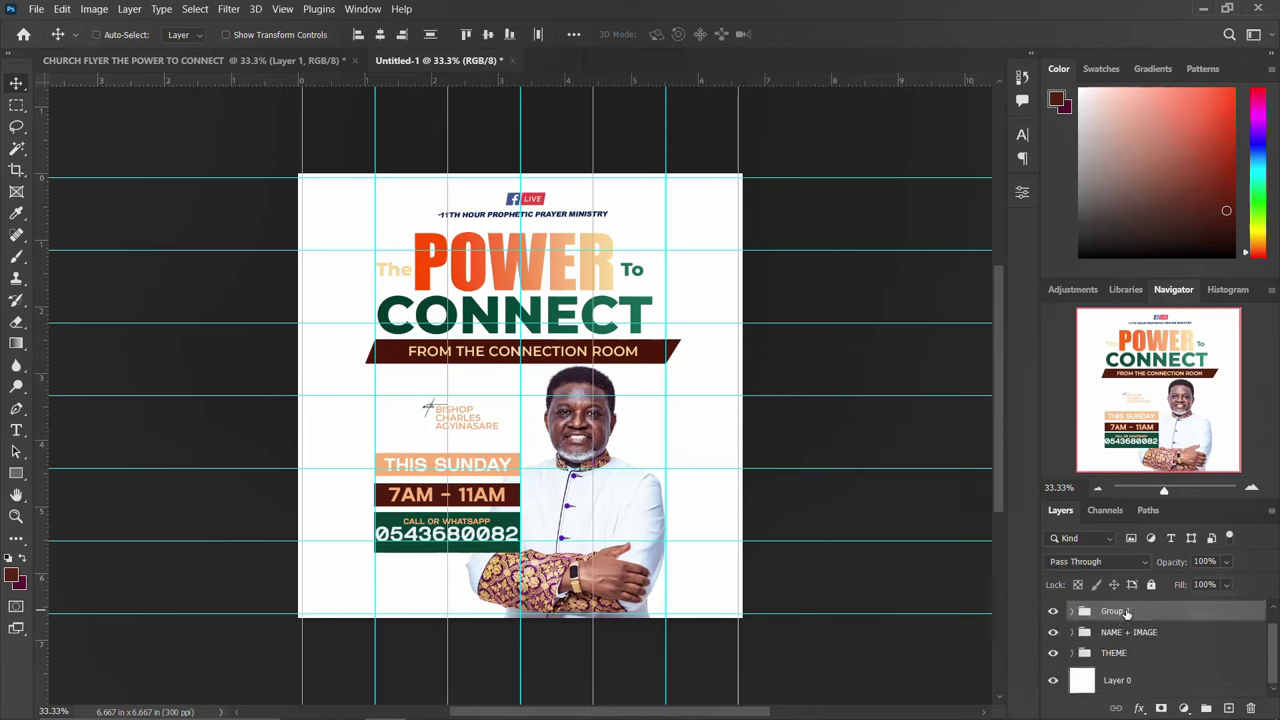
{"action": "key", "text": "ctrl+g"}
Rename the group INFOS, make the LOGO group visible again, and select Layer 0
{"action": "left_click", "coordinate": [1052, 629]}
{"action": "double_click", "coordinate": [1116, 630]}
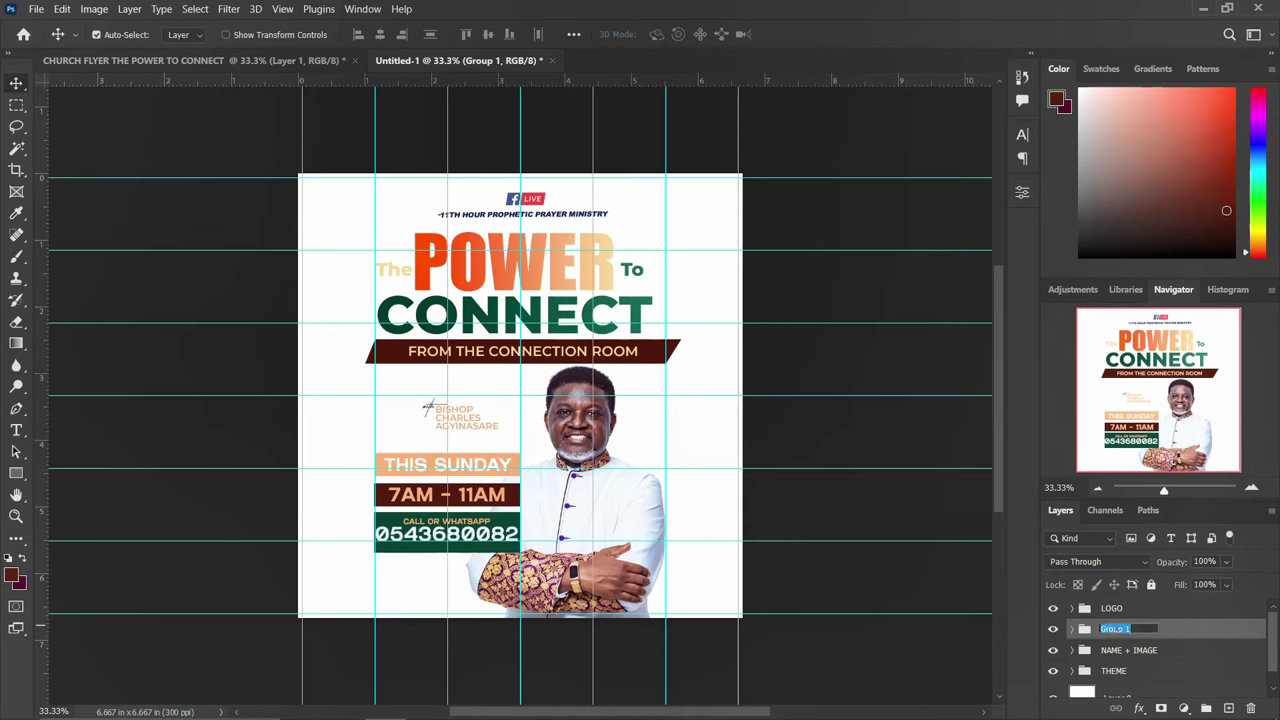
{"action": "key", "text": "BackSpace"}
{"action": "type", "text": "INFOS"}
{"action": "key", "text": "Return"}
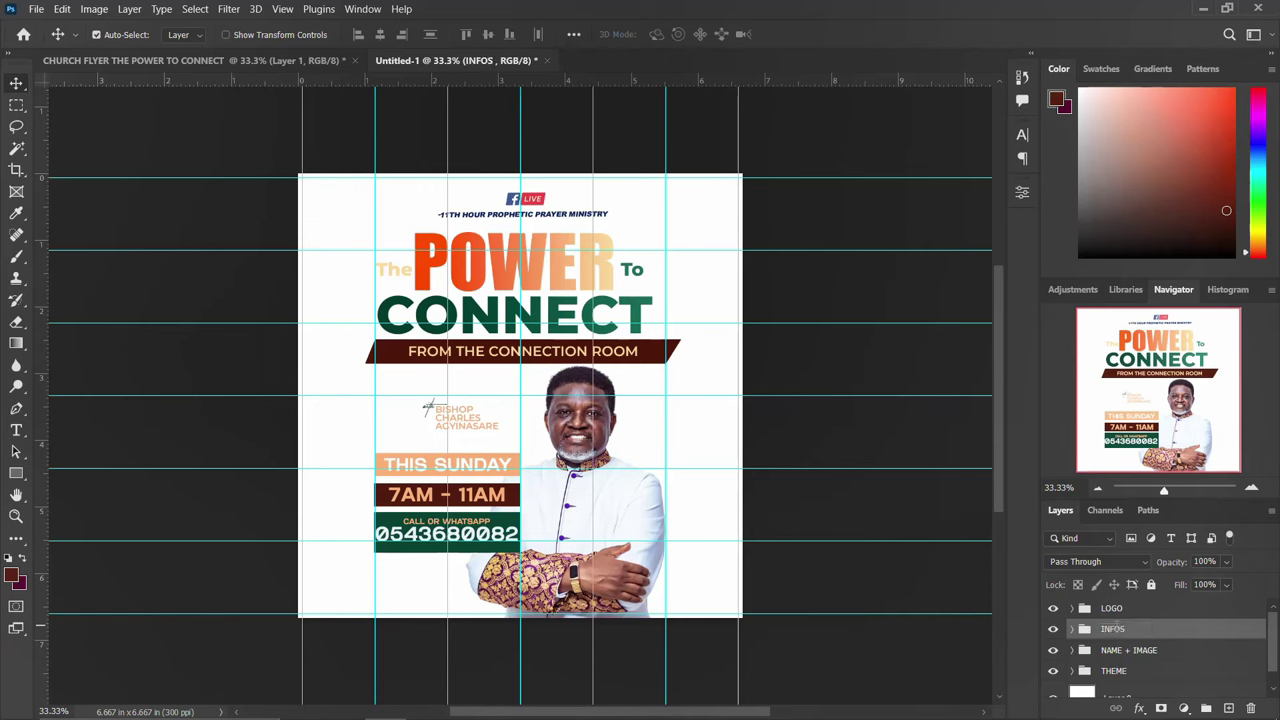
{"action": "left_click", "coordinate": [1053, 628]}
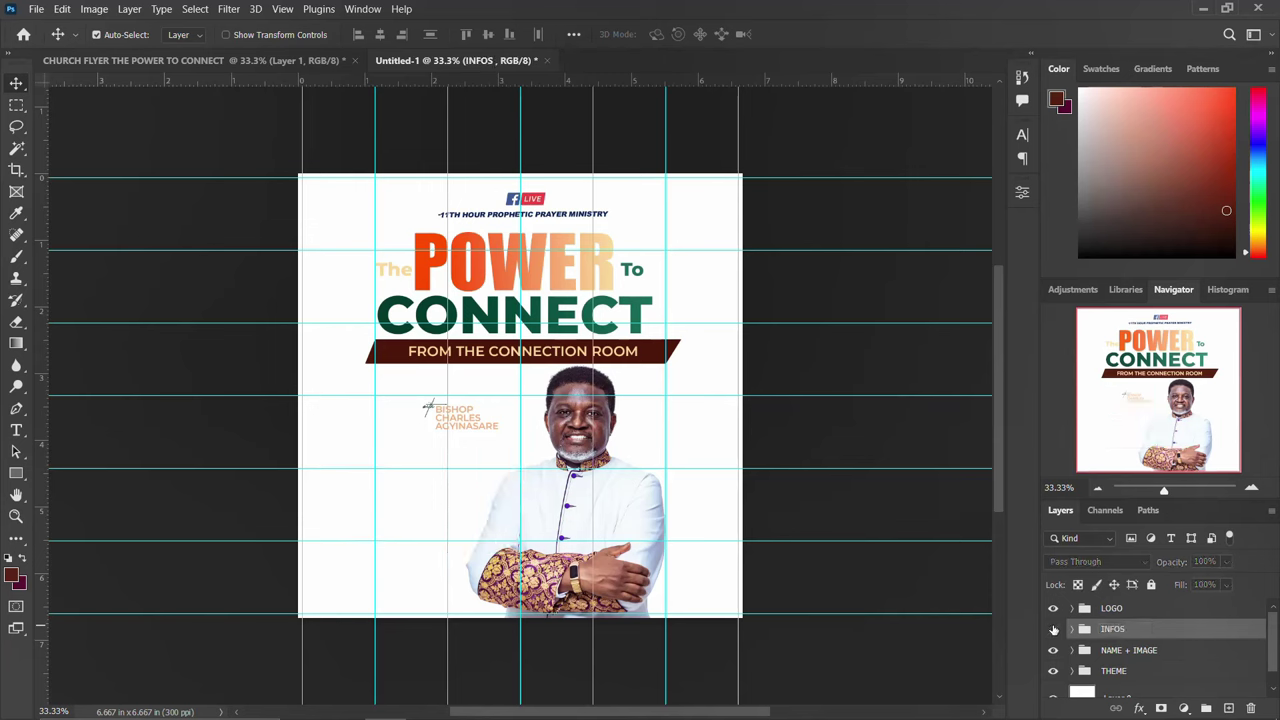
{"action": "left_click", "coordinate": [1052, 608]}
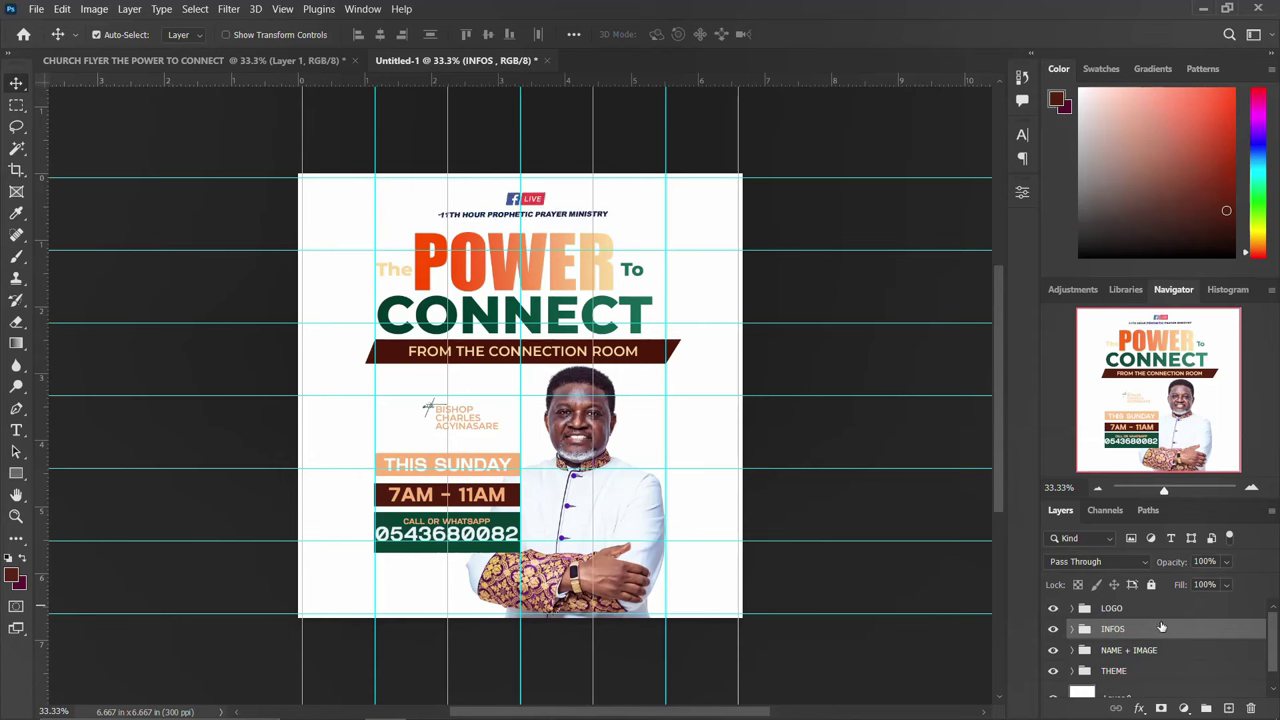
{"action": "scroll", "coordinate": [1137, 652], "scroll_direction": "down", "scroll_amount": 1}
{"action": "left_click", "coordinate": [1118, 680]}
{"action": "mouse_move", "coordinate": [343, 703]}
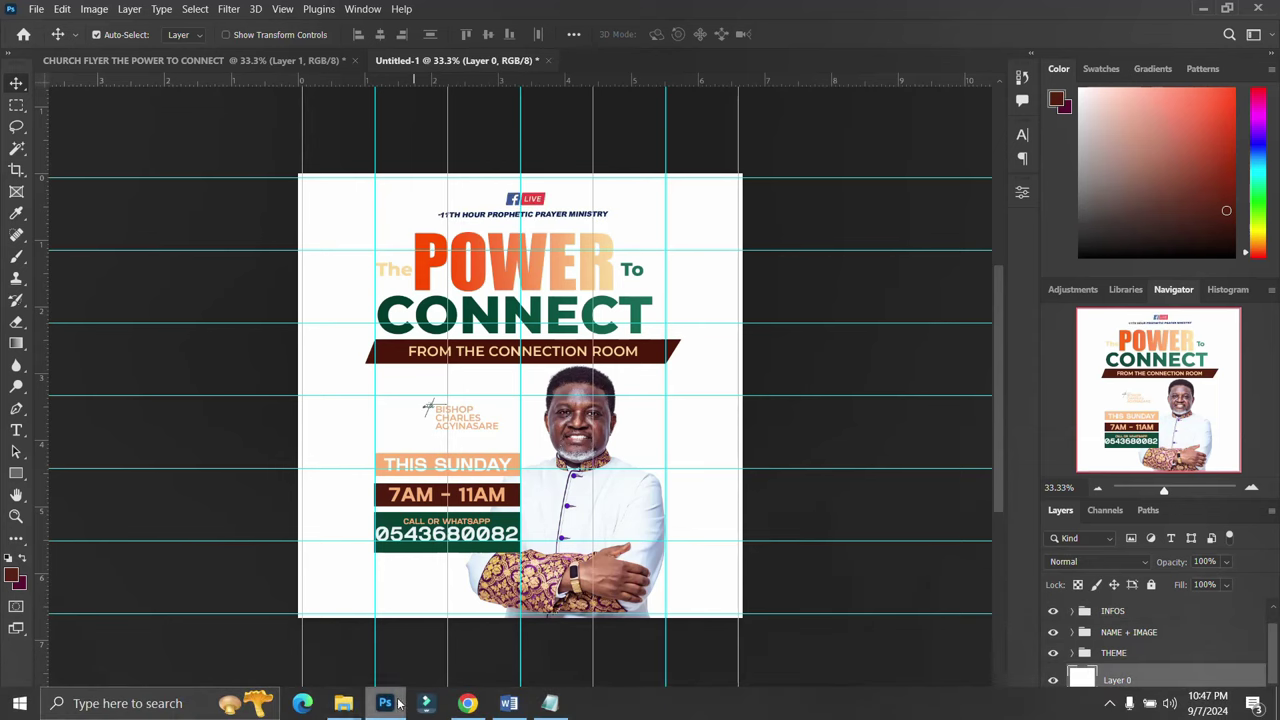
Place the orange abstract image onto the flyer, scaled up to cover it
{"action": "left_click", "coordinate": [435, 620]}
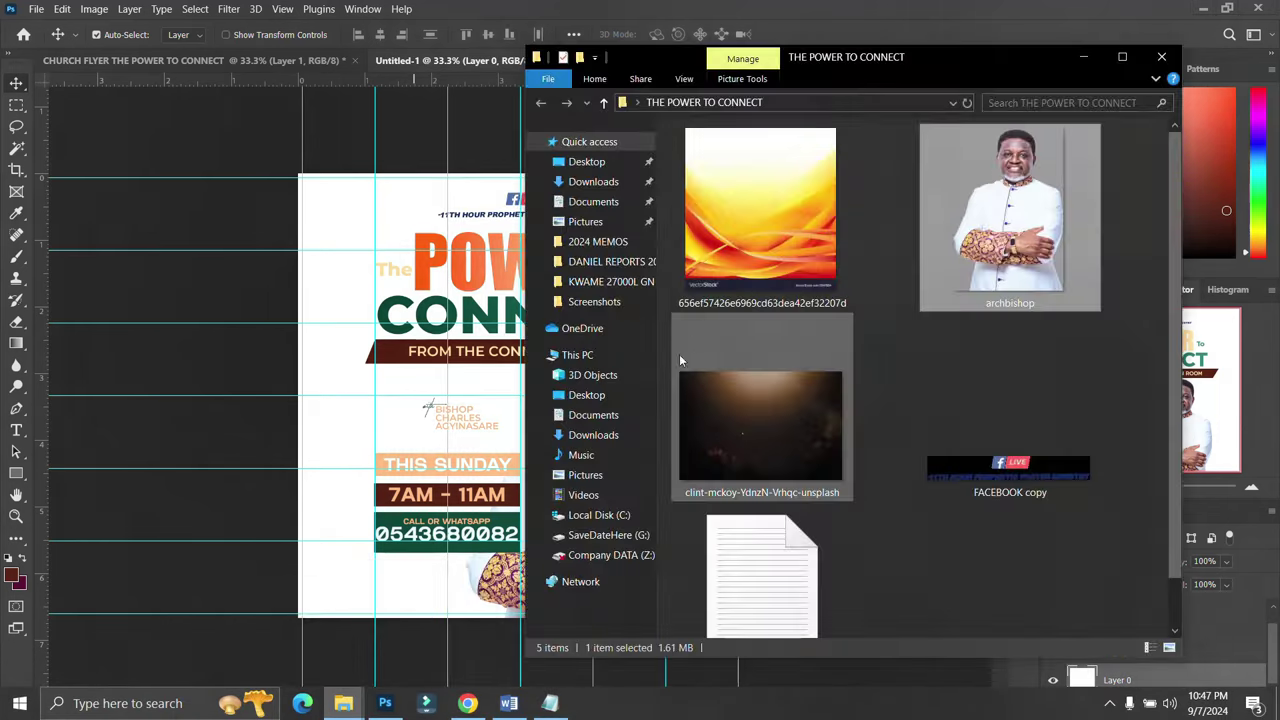
{"action": "left_click", "coordinate": [755, 210]}
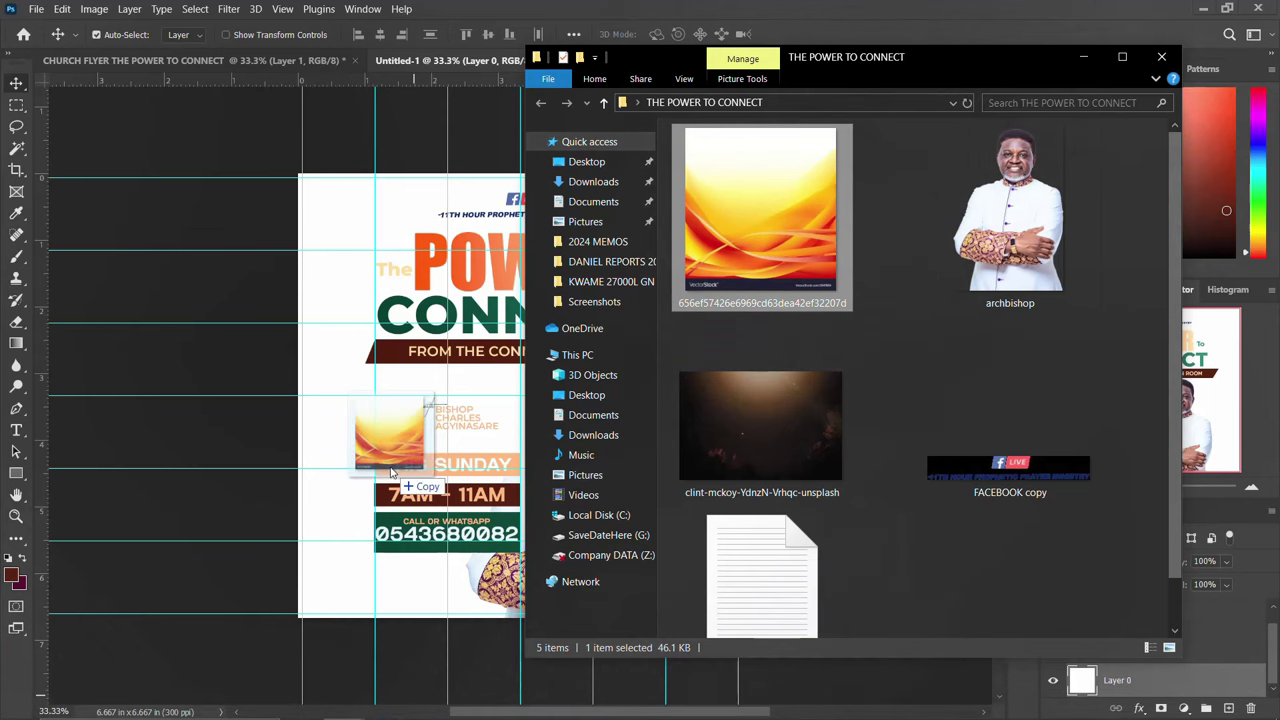
{"action": "left_click_drag", "start_coordinate": [758, 215], "coordinate": [560, 395]}
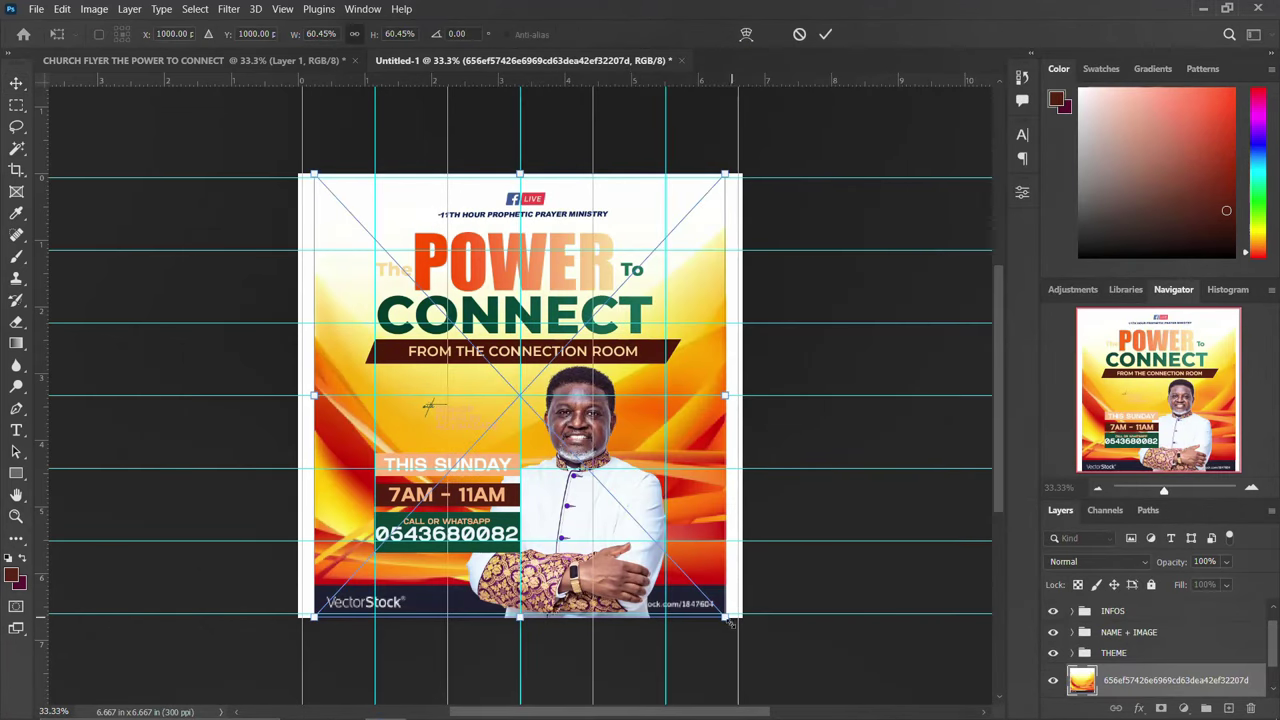
{"action": "left_click_drag", "start_coordinate": [728, 623], "coordinate": [760, 638]}
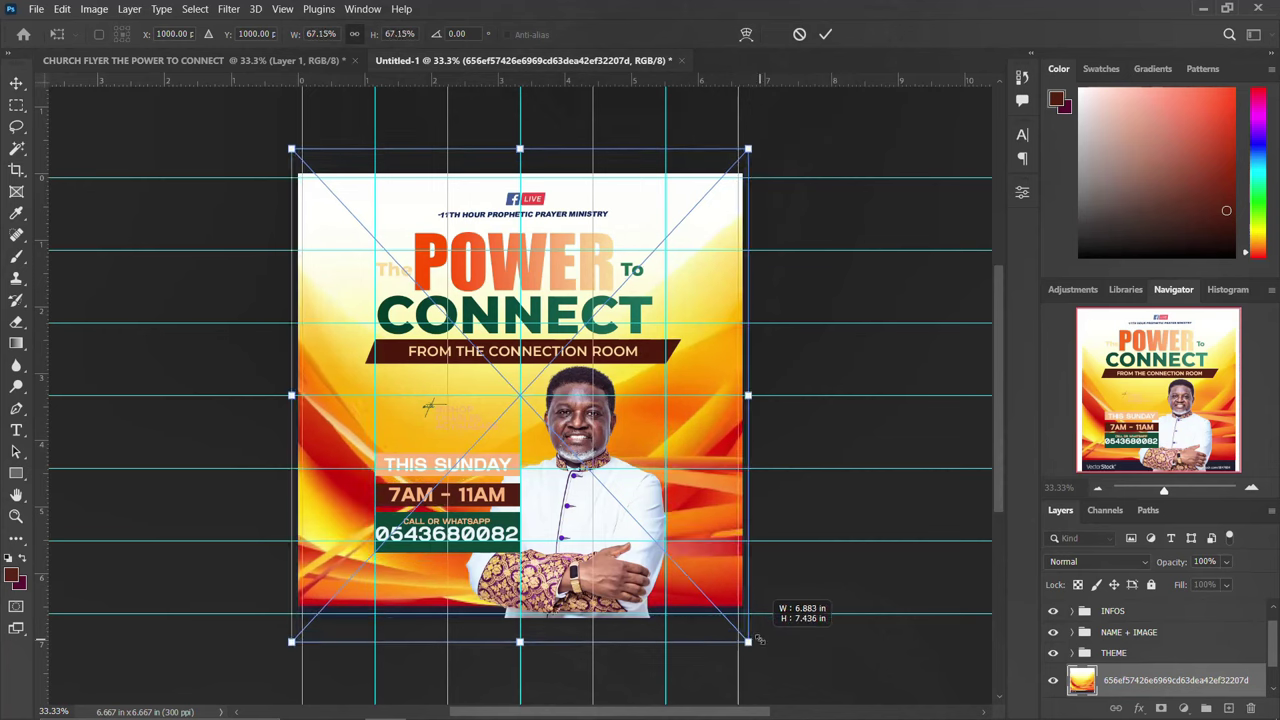
{"action": "key", "text": "Return"}
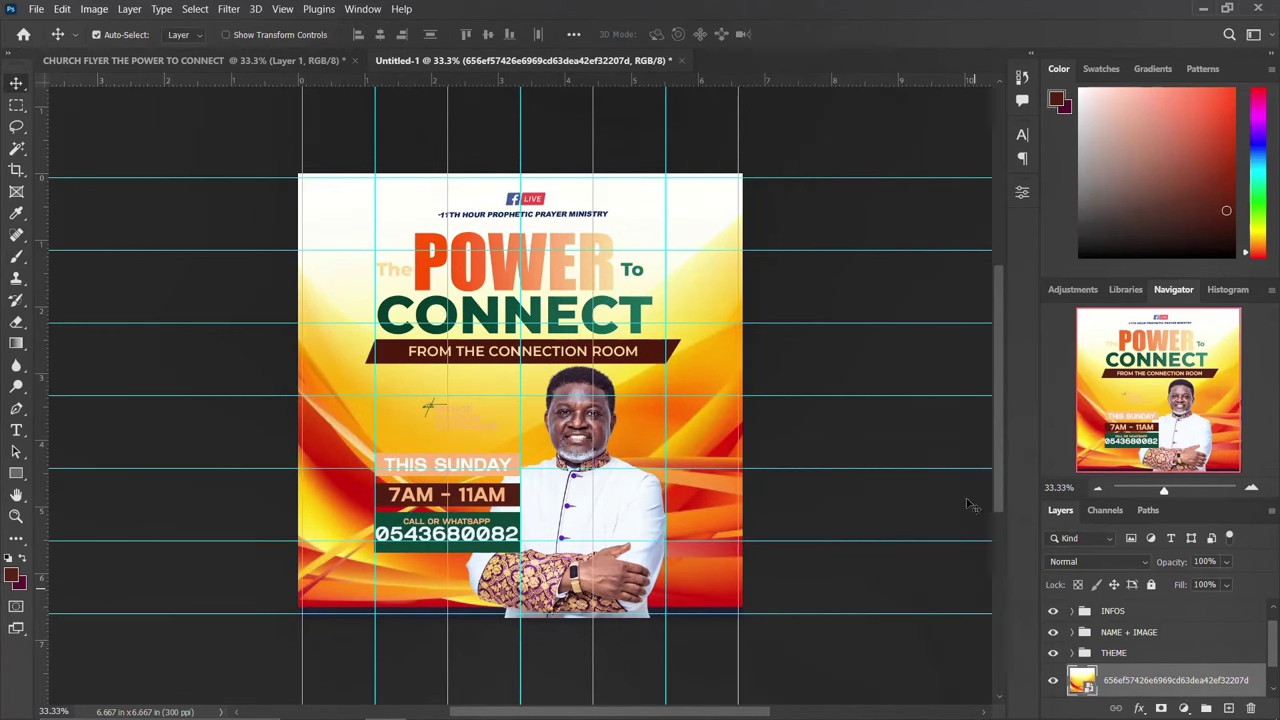
Mask the orange image and brush black across the bottom and middle-left to fade it
{"action": "scroll", "coordinate": [1166, 602], "scroll_direction": "down", "scroll_amount": 1}
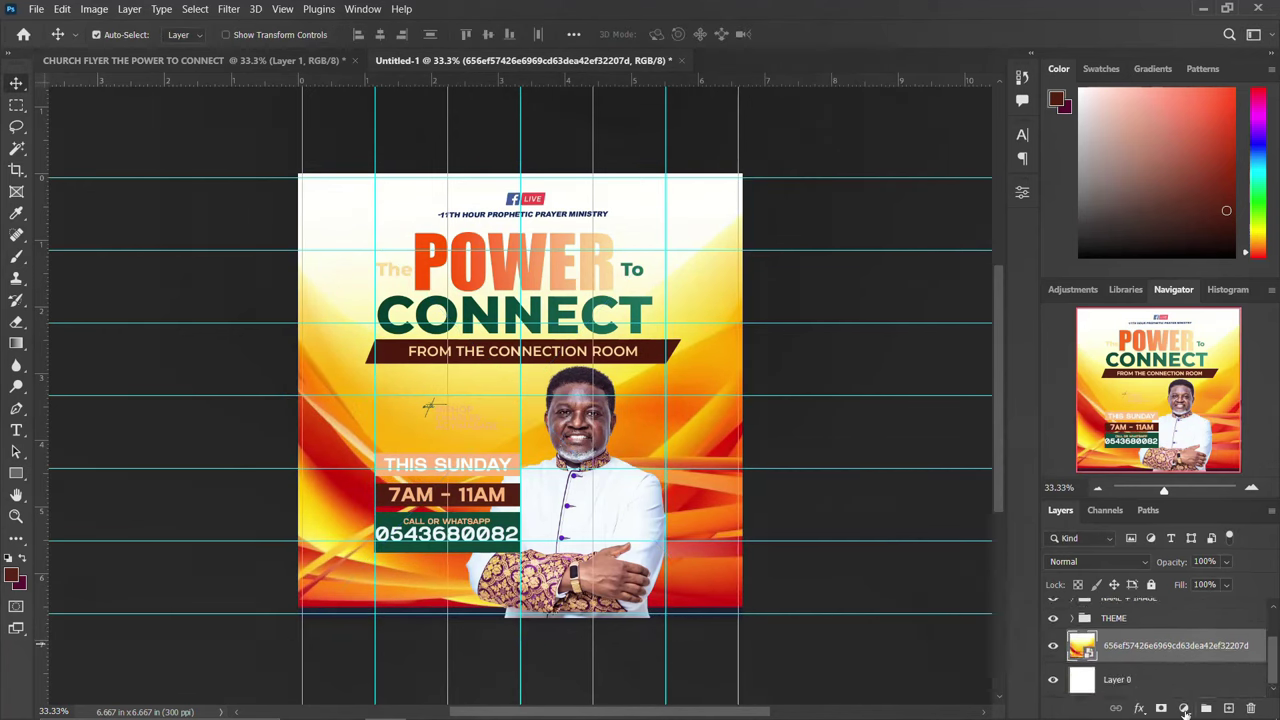
{"action": "left_click", "coordinate": [1163, 709]}
{"action": "key", "text": "b"}
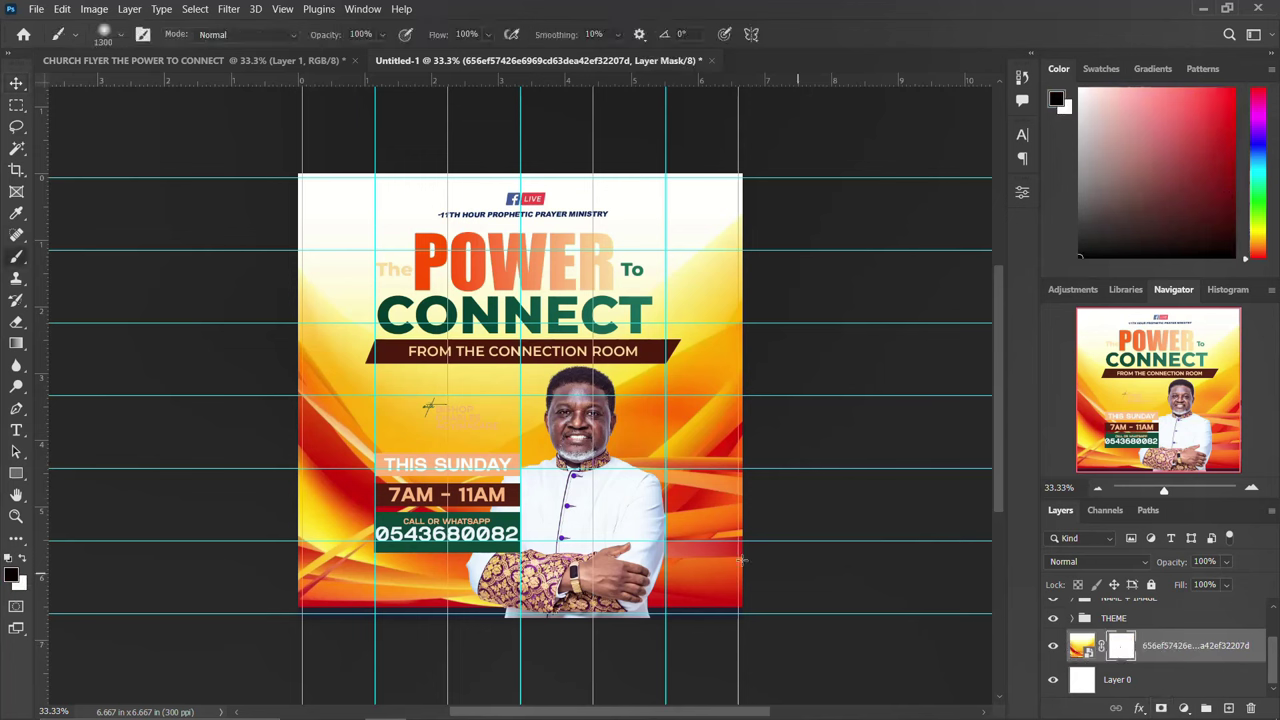
{"action": "left_click_drag", "start_coordinate": [765, 562], "coordinate": [180, 550]}
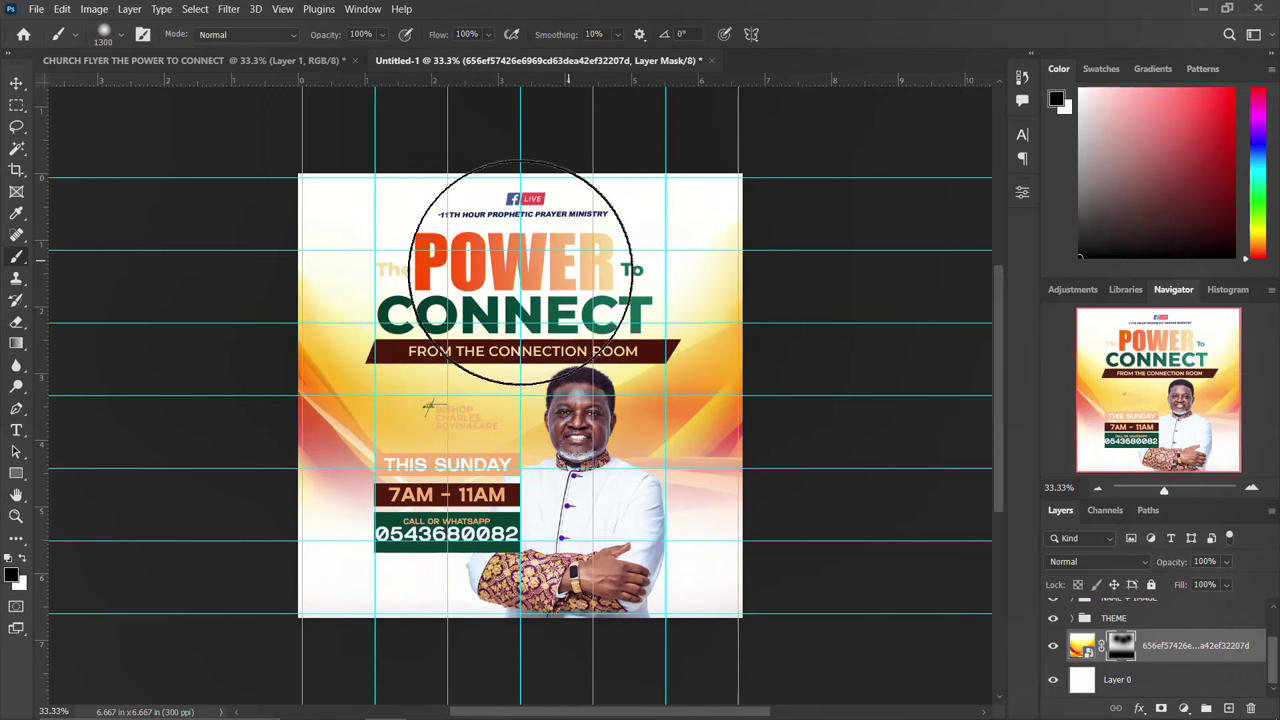
{"action": "mouse_move", "coordinate": [470, 440]}
{"action": "left_mouse_down"}
{"action": "mouse_move", "coordinate": [560, 448]}
{"action": "mouse_move", "coordinate": [420, 252]}
{"action": "mouse_move", "coordinate": [357, 214]}
{"action": "mouse_move", "coordinate": [643, 229]}
{"action": "mouse_move", "coordinate": [594, 243]}
{"action": "mouse_move", "coordinate": [507, 237]}
{"action": "left_mouse_up"}
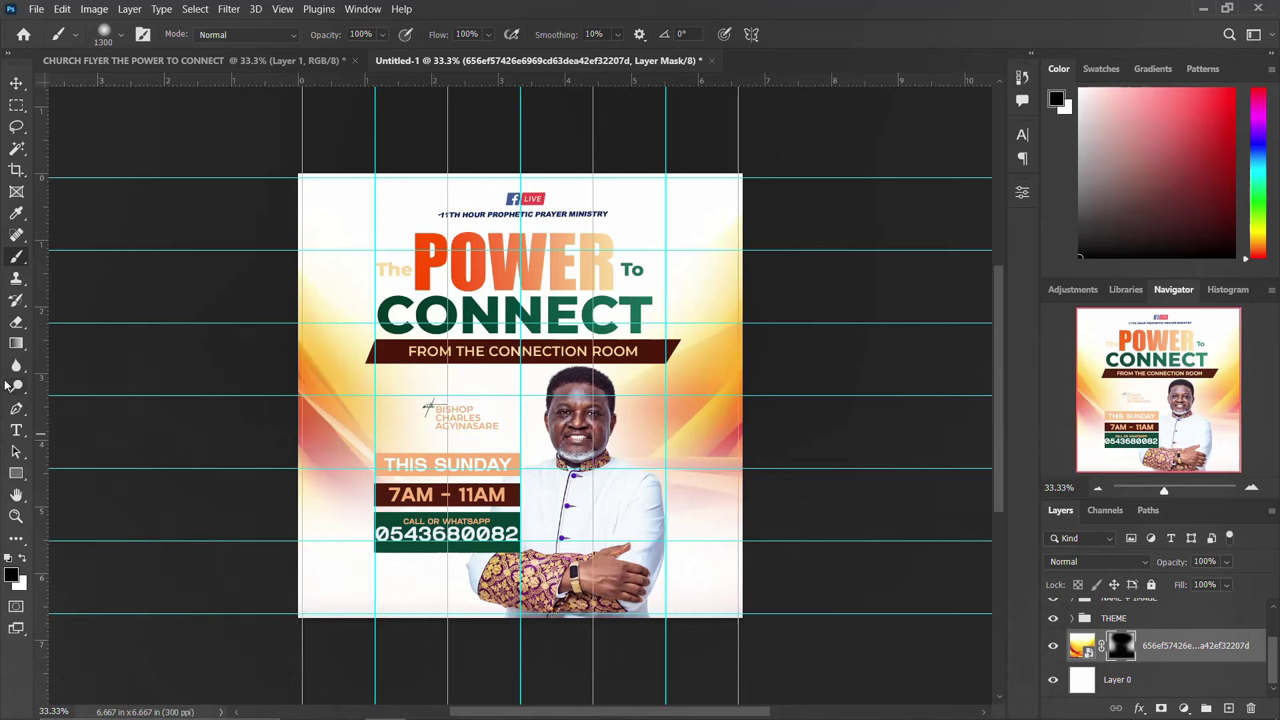
{"action": "key", "text": "v"}
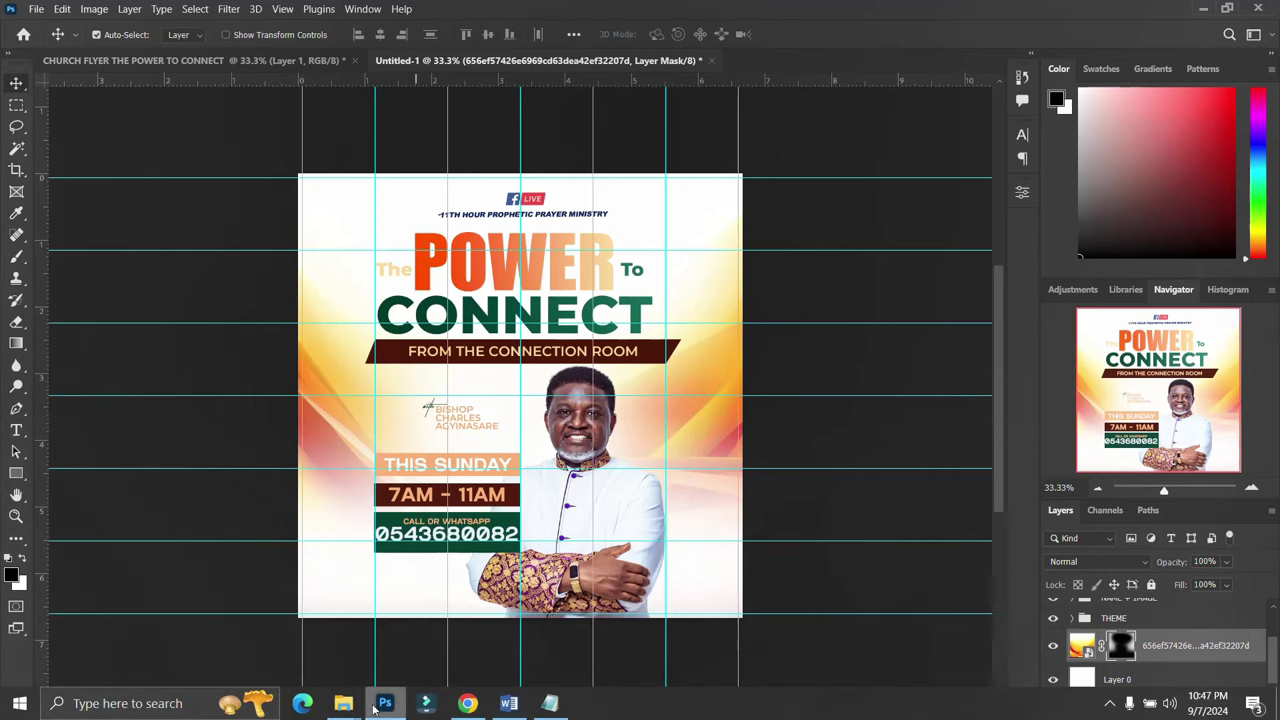
Place the lightning image scaled over the flyer in Overlay blend mode
{"action": "mouse_move", "coordinate": [343, 703]}
{"action": "left_click", "coordinate": [450, 610]}
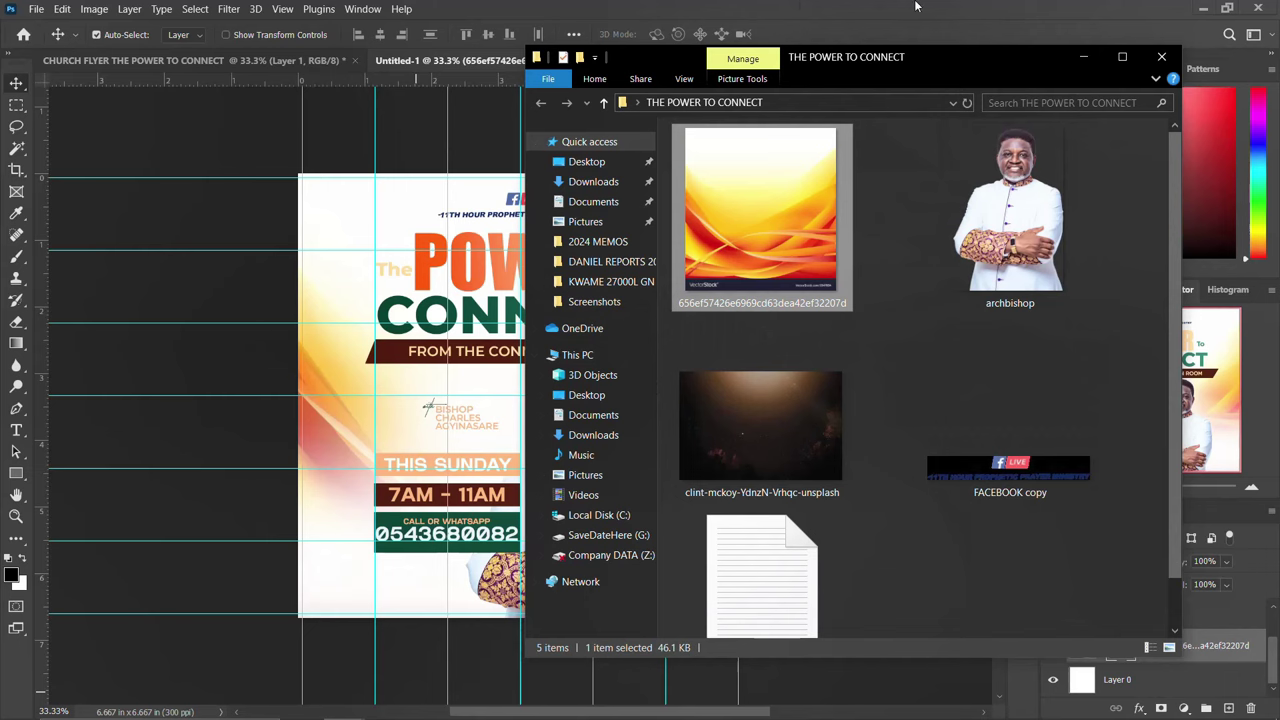
{"action": "left_click", "coordinate": [412, 318]}
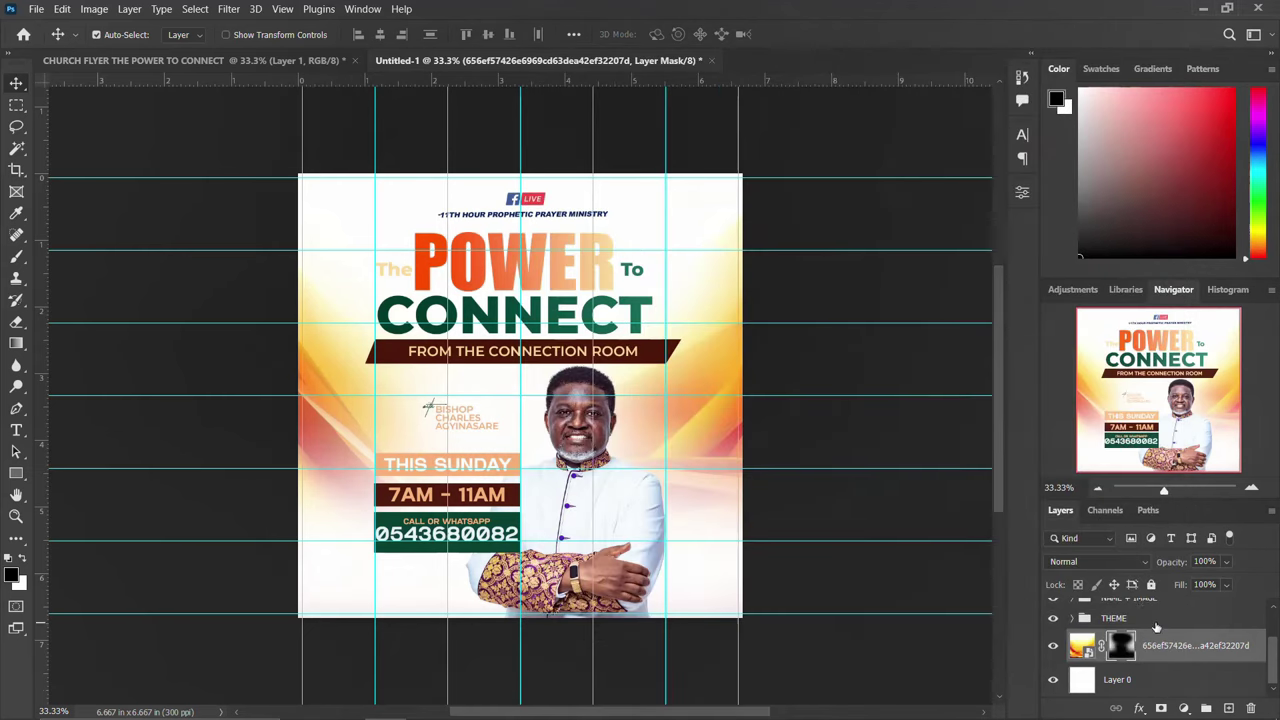
{"action": "scroll", "coordinate": [1156, 626], "scroll_direction": "up", "scroll_amount": 1}
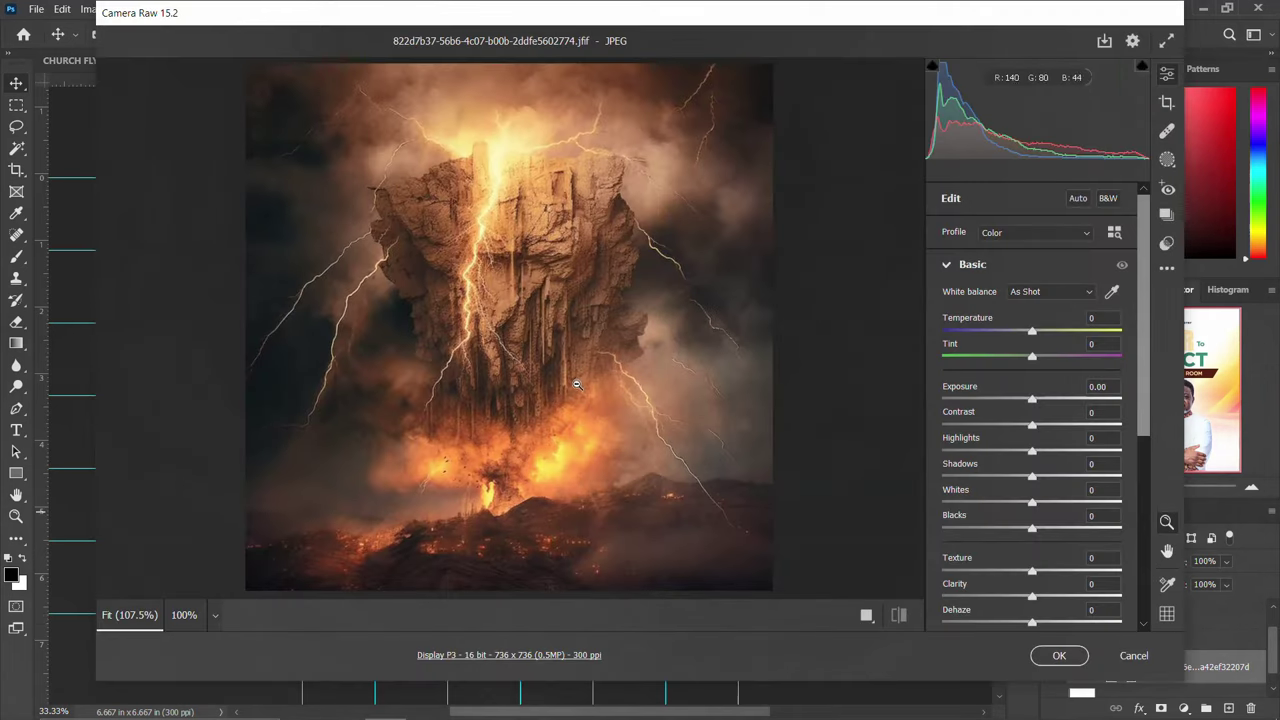
{"action": "left_click", "coordinate": [1059, 655]}
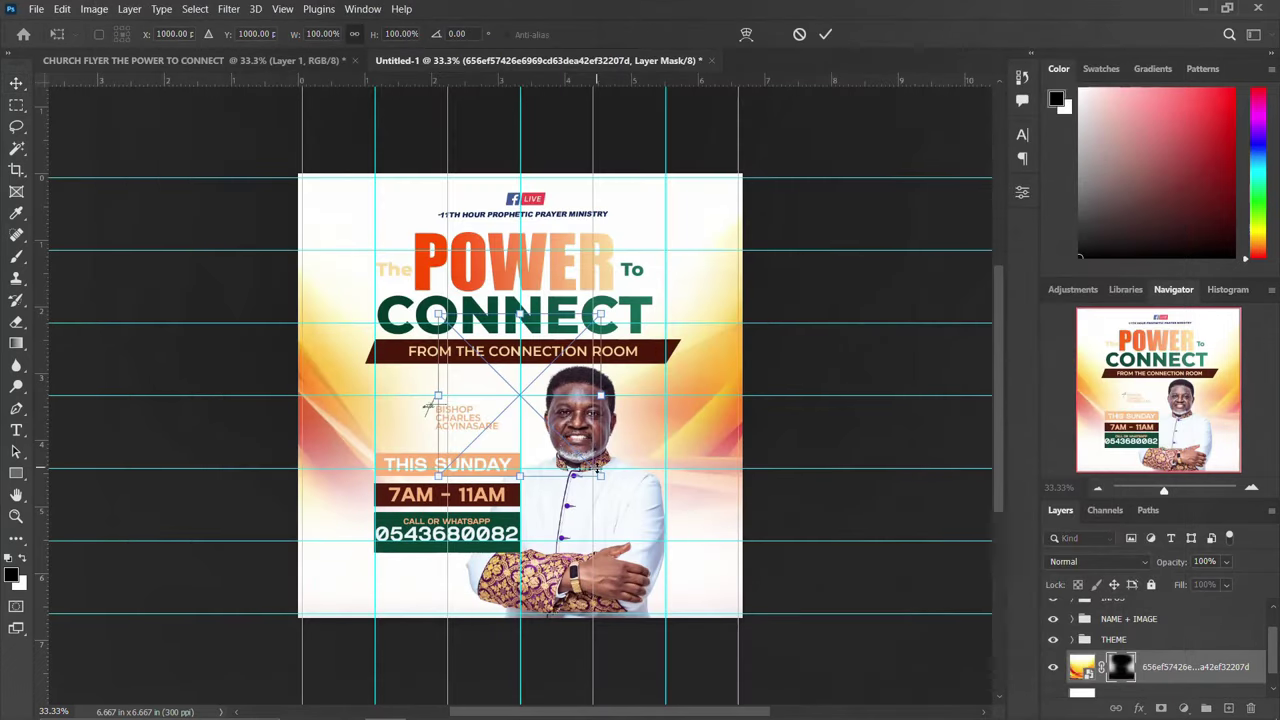
{"action": "mouse_move", "coordinate": [600, 475]}
{"action": "left_mouse_down"}
{"action": "mouse_move", "coordinate": [745, 605]}
{"action": "mouse_move", "coordinate": [768, 610]}
{"action": "left_mouse_up"}
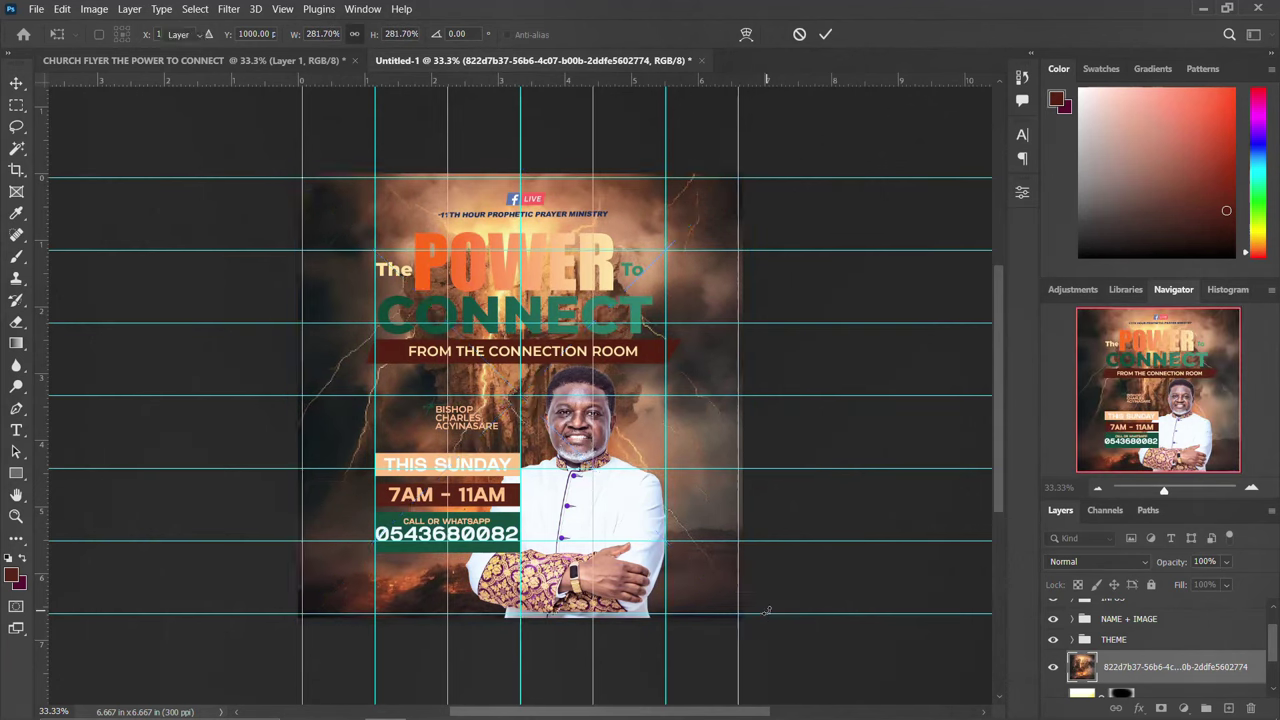
{"action": "key", "text": "Return"}
{"action": "left_click", "coordinate": [1121, 562]}
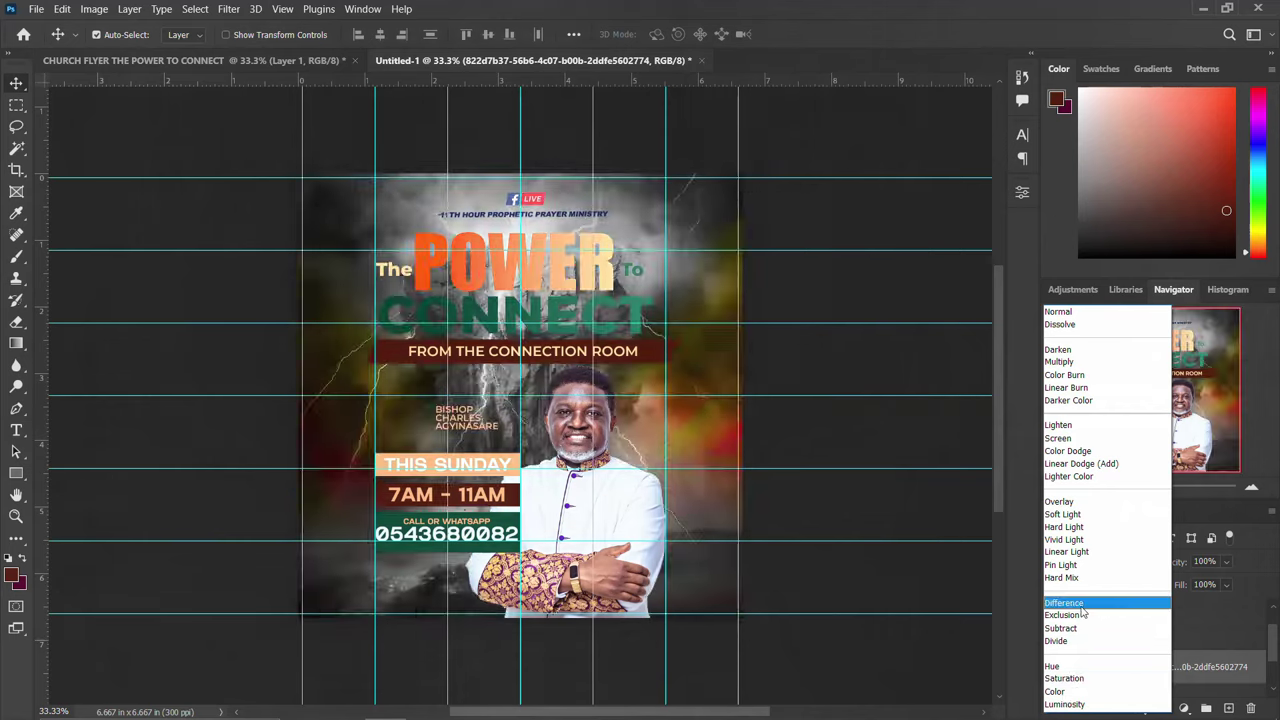
{"action": "left_click", "coordinate": [1088, 510]}
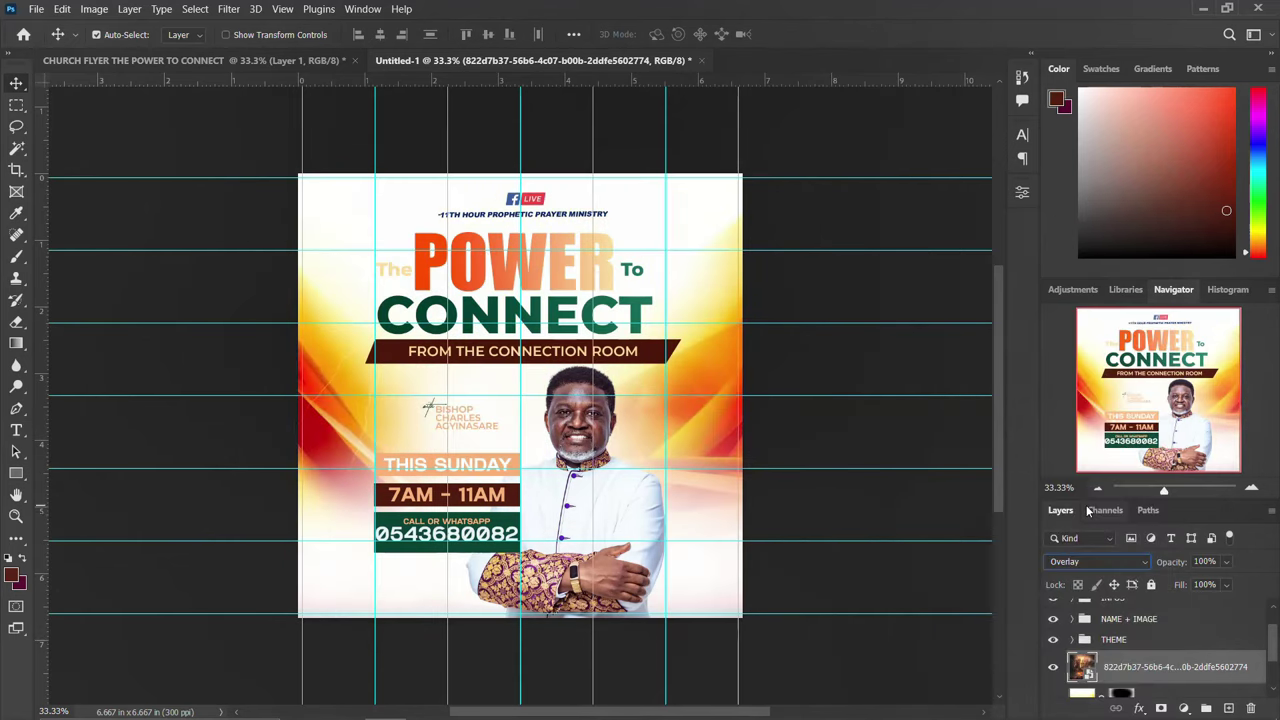
Group the three background layers down to Layer 0 as BACKGROUND, then select LOGO
{"action": "scroll", "coordinate": [1165, 660], "scroll_direction": "down", "scroll_amount": 1}
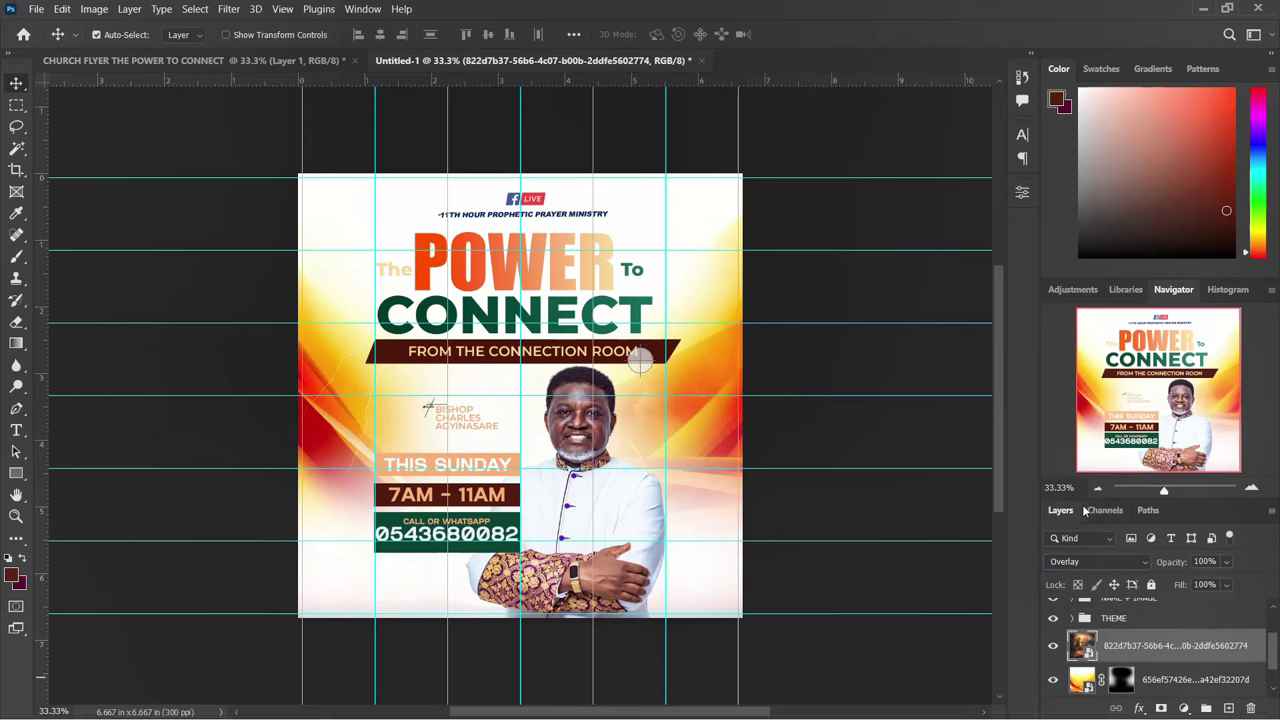
{"action": "scroll", "coordinate": [1142, 652], "scroll_direction": "down", "scroll_amount": 1}
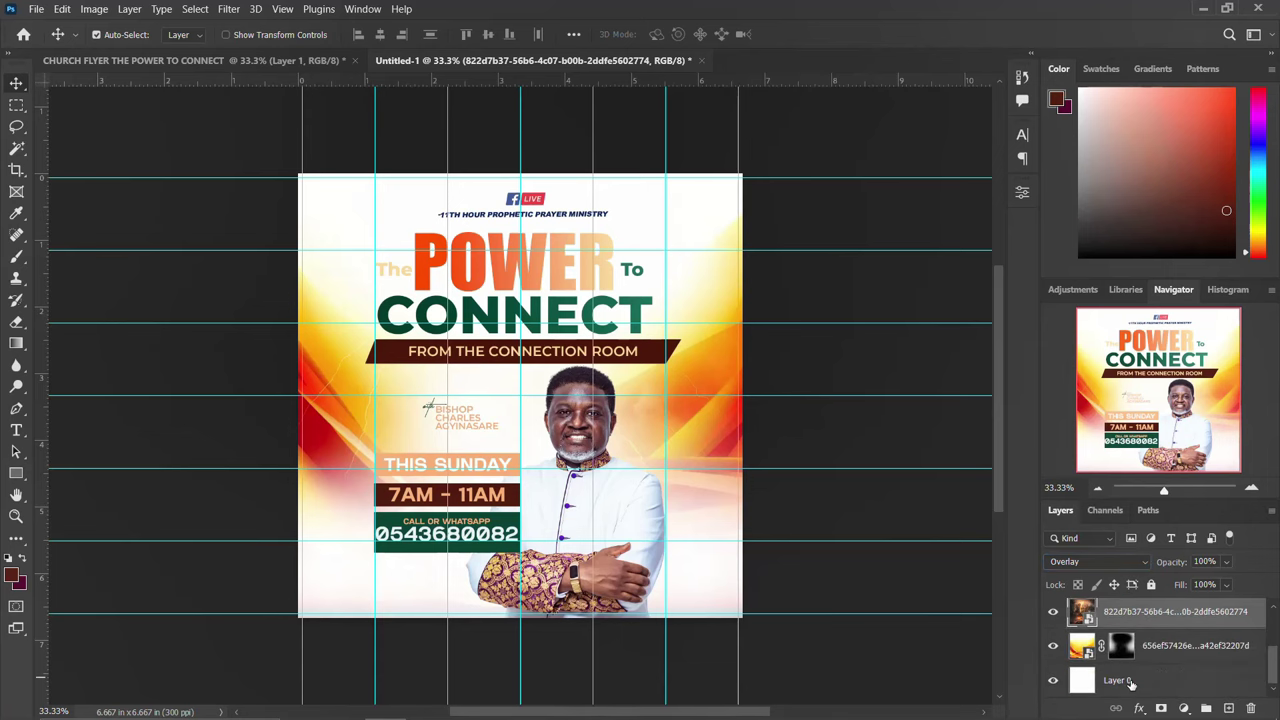
{"action": "left_click", "coordinate": [1130, 681], "text": "shift"}
{"action": "key", "text": "ctrl+g"}
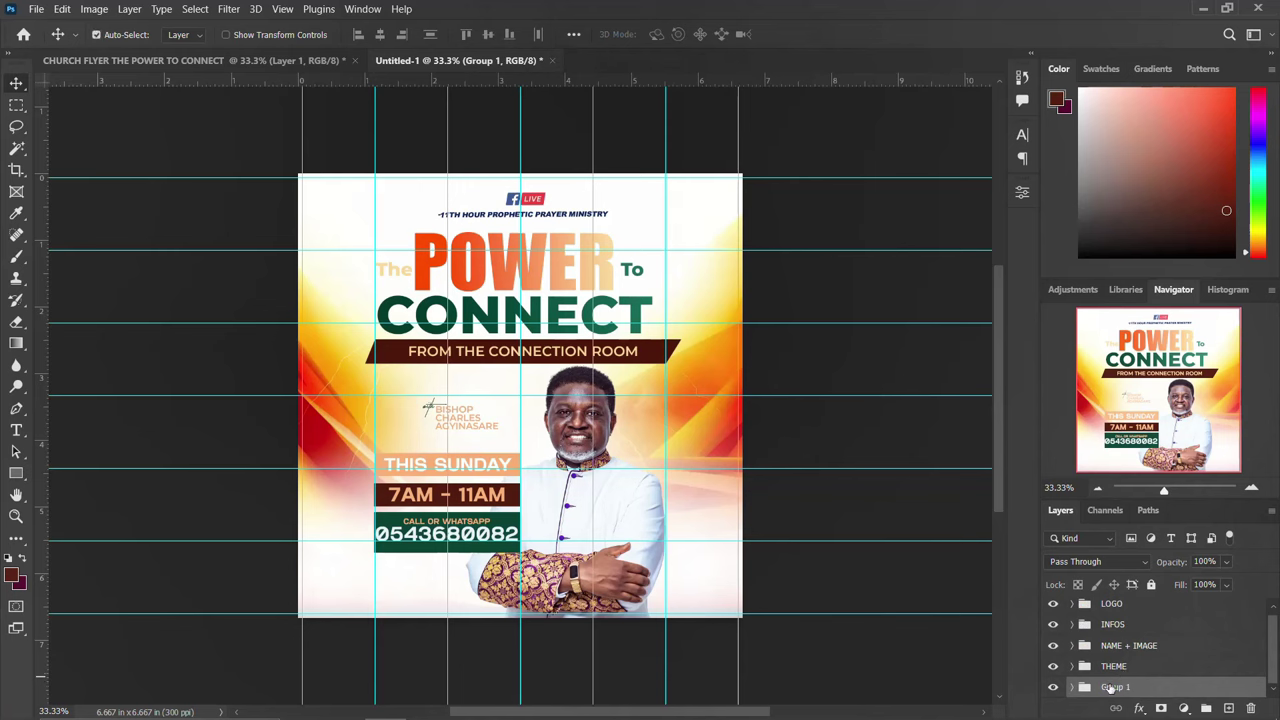
{"action": "double_click", "coordinate": [1112, 687]}
{"action": "type", "text": "BAC"}
{"action": "key", "text": "Return"}
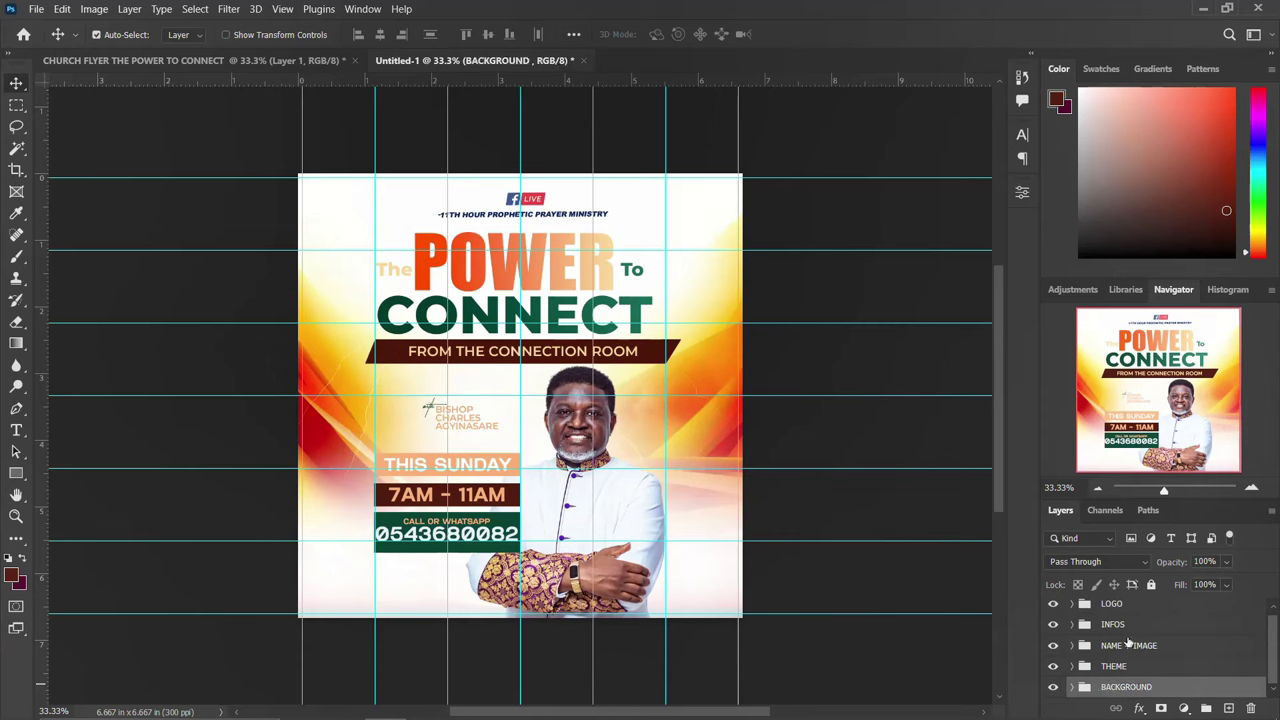
{"action": "scroll", "coordinate": [1133, 630], "scroll_direction": "up", "scroll_amount": 1}
{"action": "left_click", "coordinate": [1134, 612]}
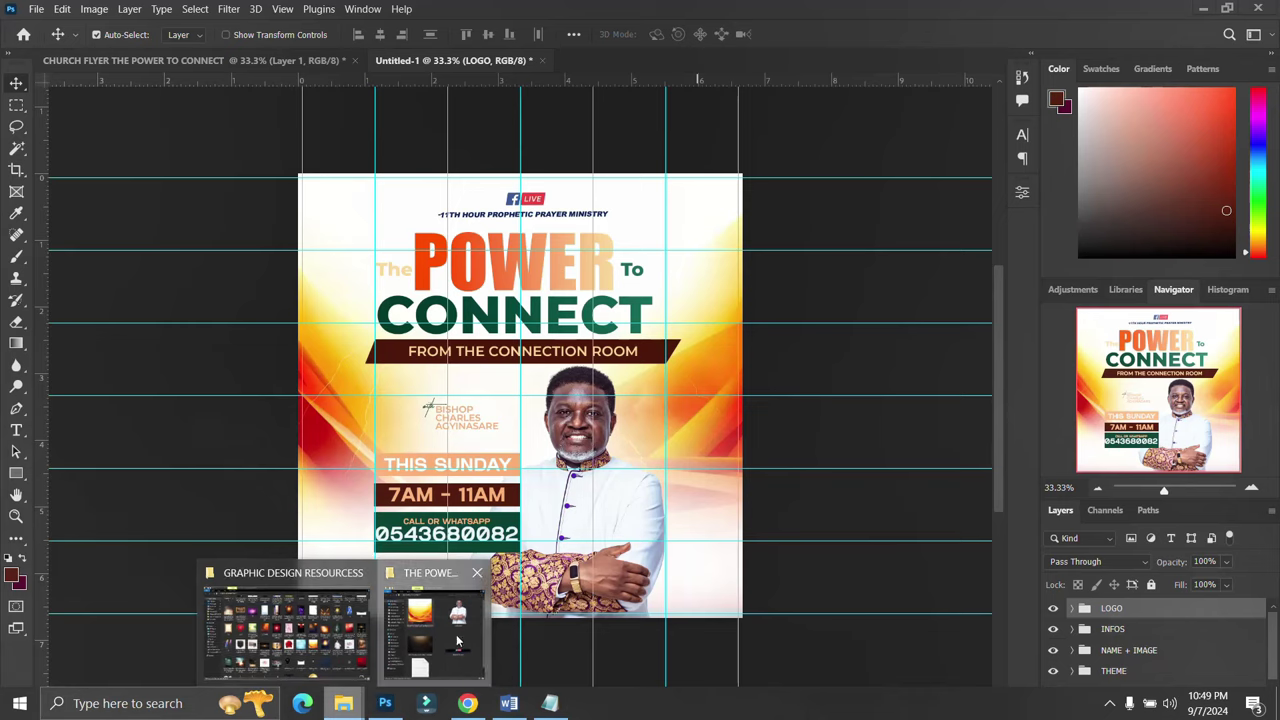
Place the dark starry clint-mckoy image over the upper flyer, enlarge it, and blend in Overlay
{"action": "left_click", "coordinate": [457, 641]}
{"action": "left_click", "coordinate": [740, 396]}
{"action": "left_click_drag", "start_coordinate": [755, 433], "coordinate": [444, 391]}
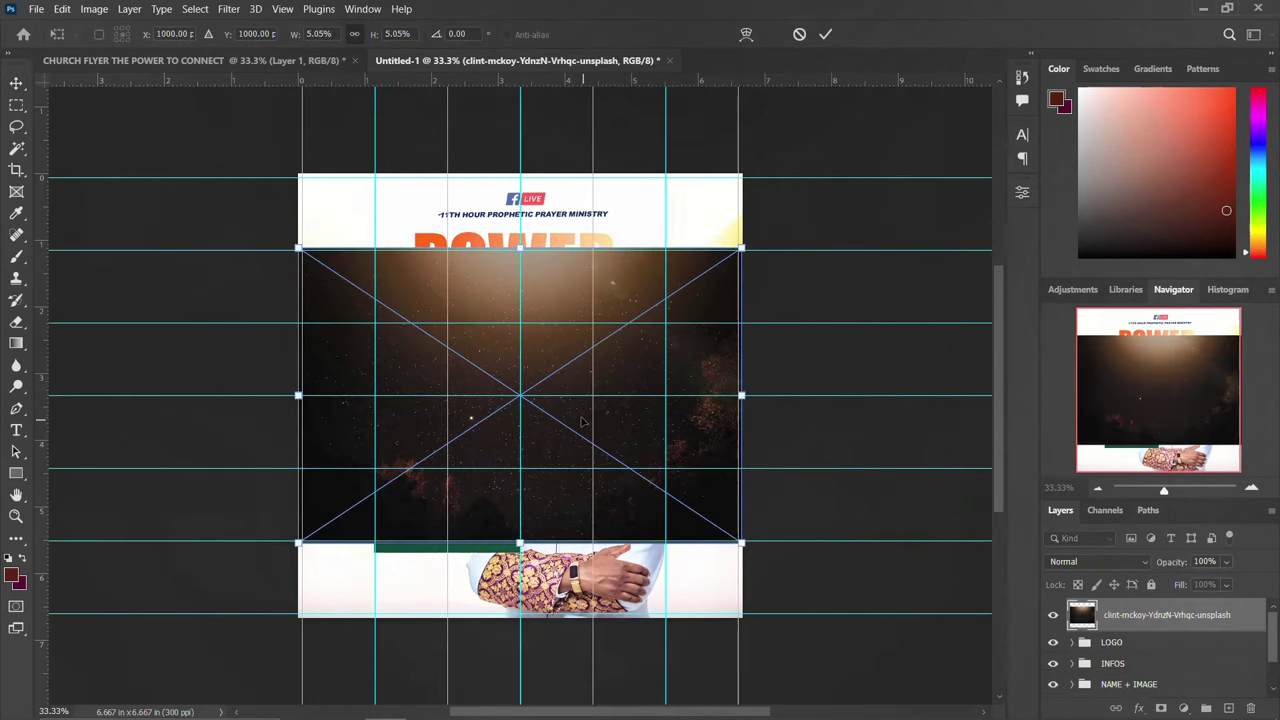
{"action": "left_click_drag", "start_coordinate": [553, 433], "coordinate": [554, 347]}
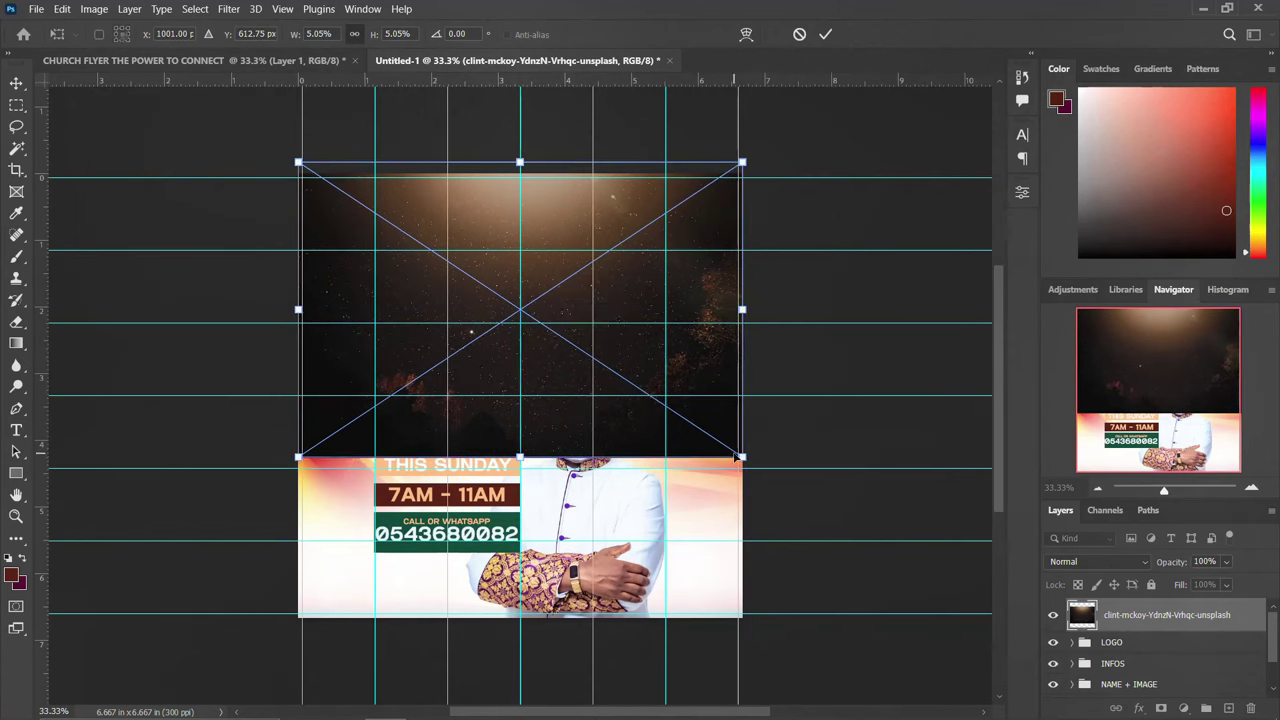
{"action": "left_click_drag", "start_coordinate": [737, 457], "coordinate": [756, 463]}
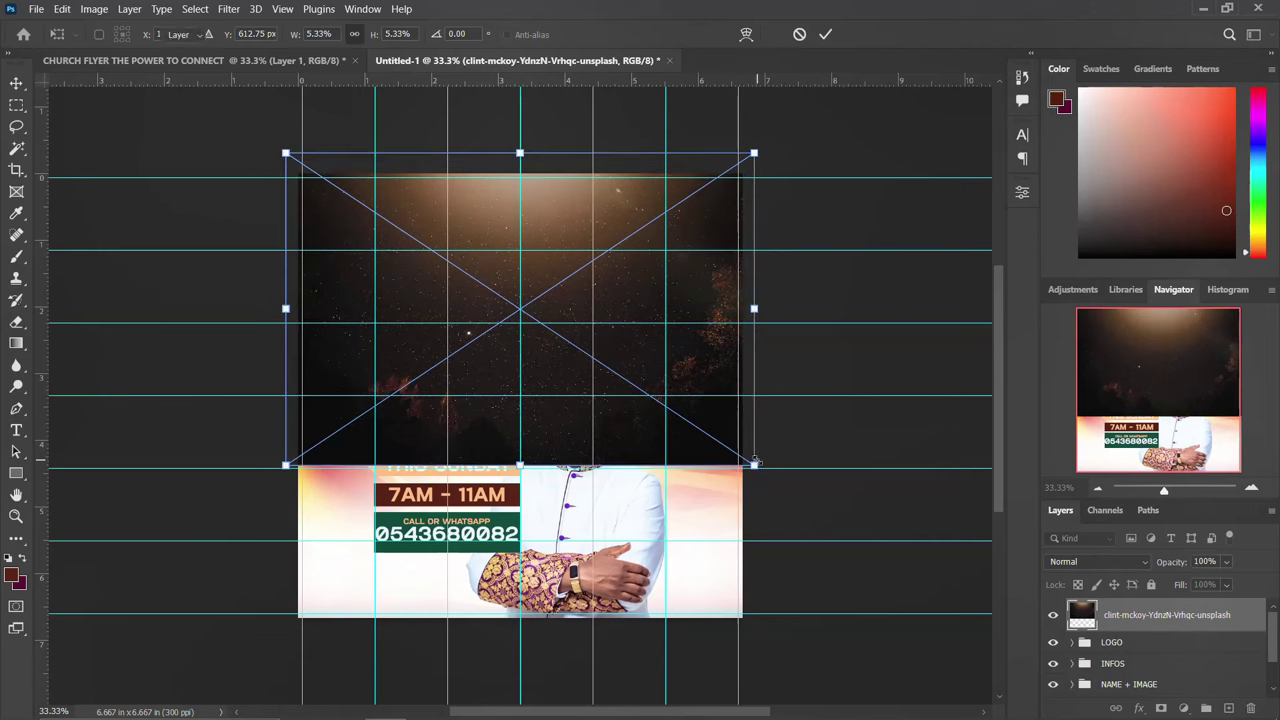
{"action": "key", "text": "Return"}
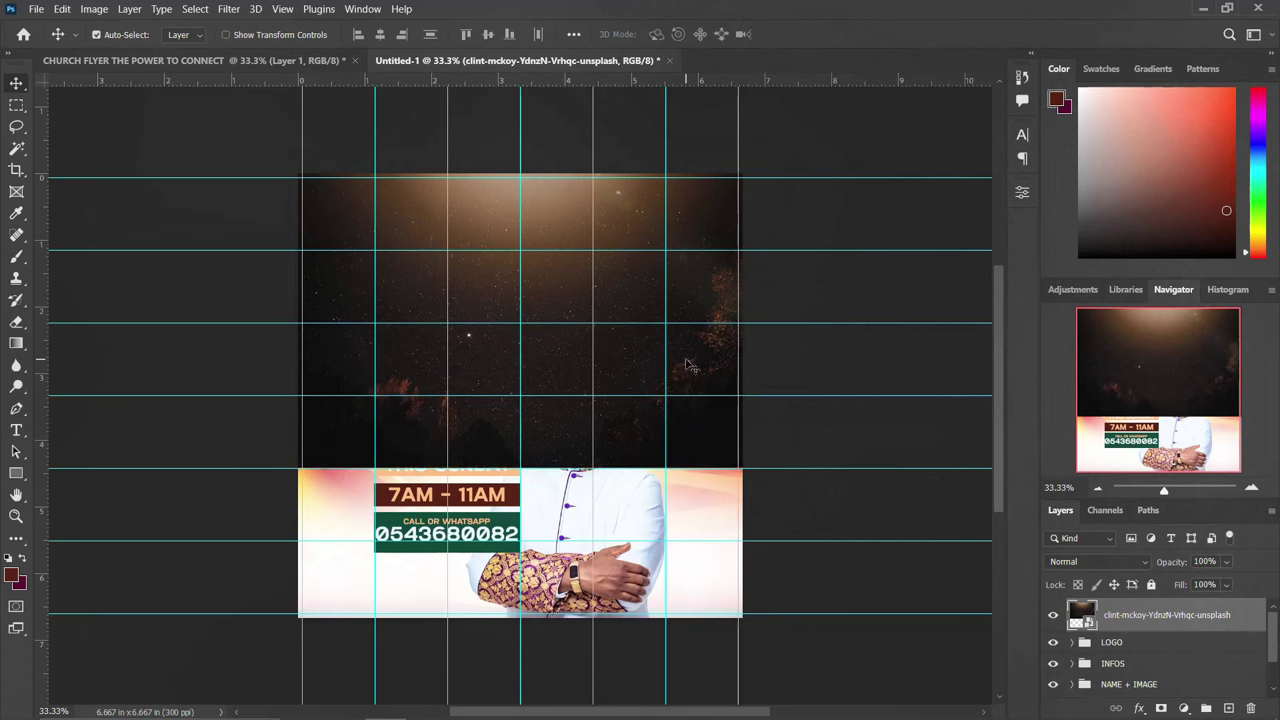
{"action": "left_click", "coordinate": [1100, 561]}
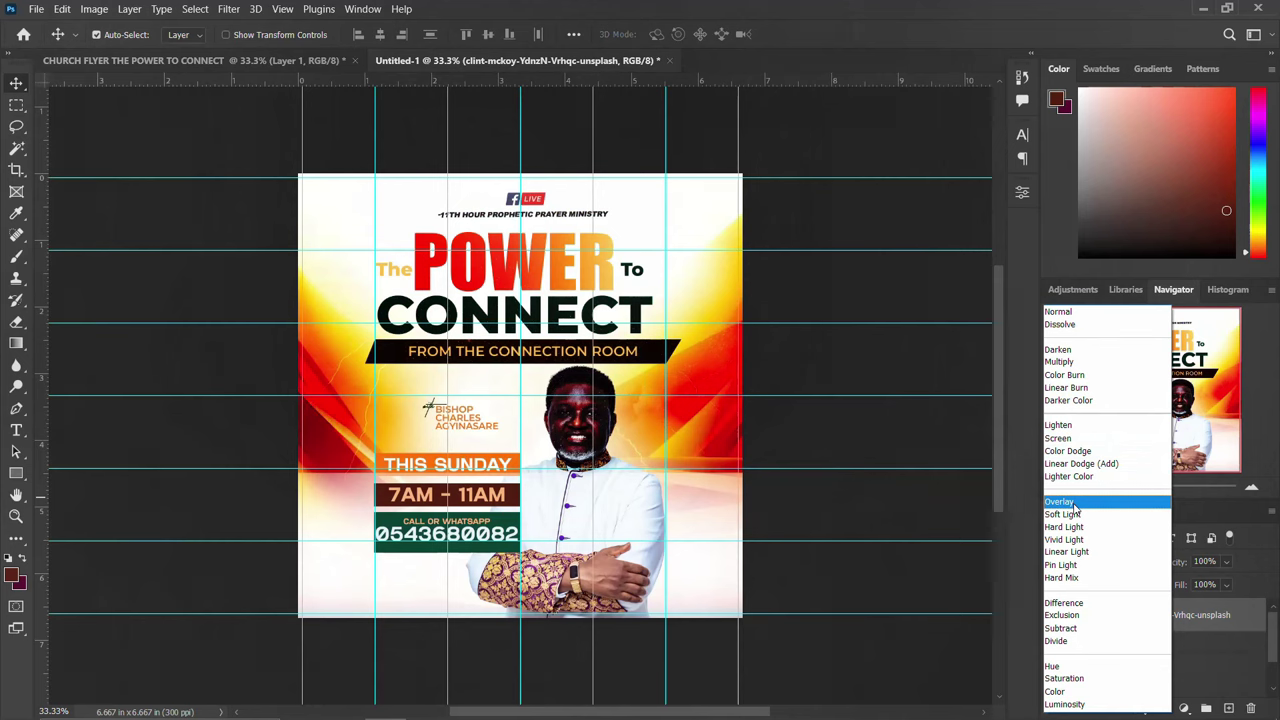
{"action": "left_click", "coordinate": [1075, 506]}
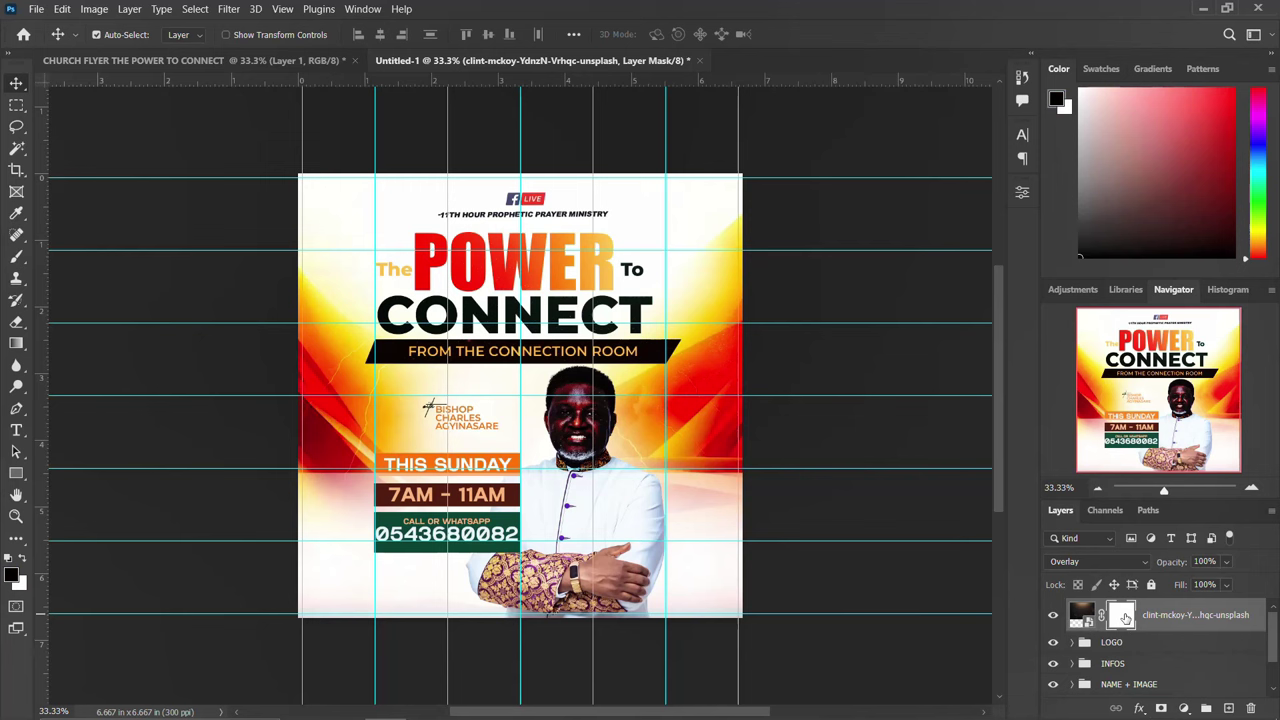
Brush black on the texture mask over the bishop's face and the flyer's centre
{"action": "key", "text": "b"}
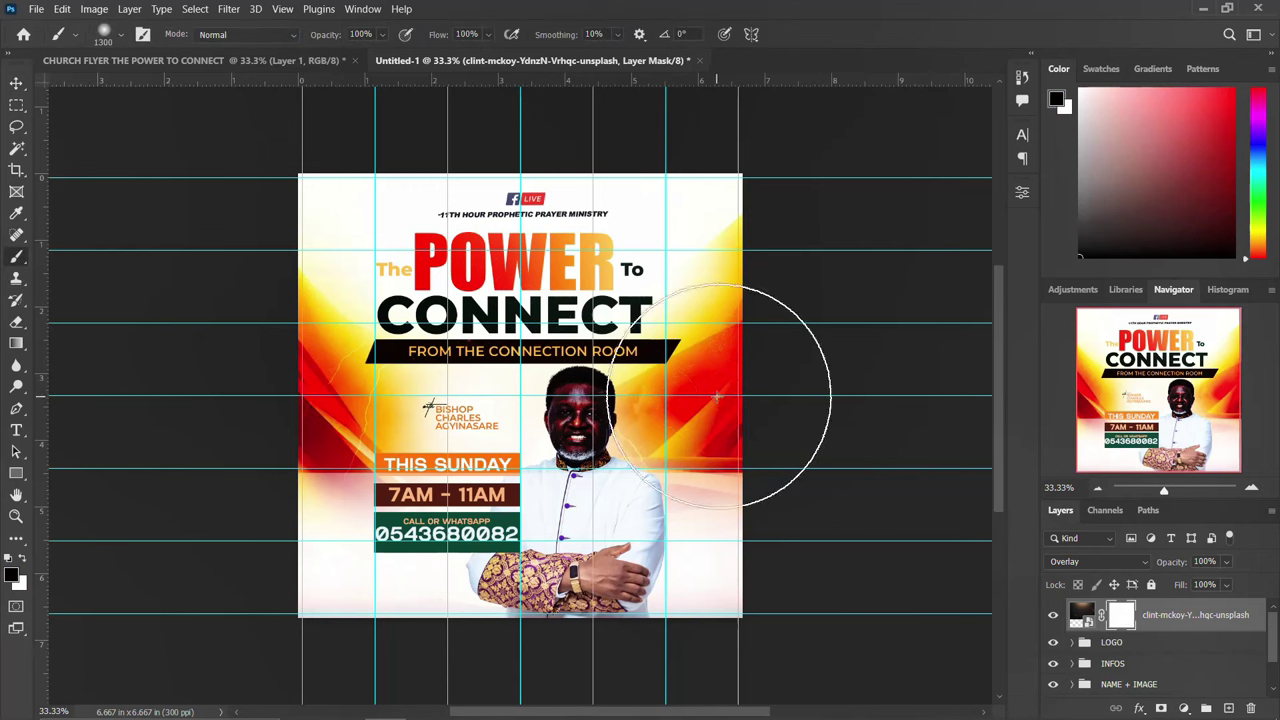
{"action": "left_click_drag", "start_coordinate": [743, 457], "coordinate": [186, 451]}
{"action": "left_click_drag", "start_coordinate": [315, 374], "coordinate": [314, 286]}
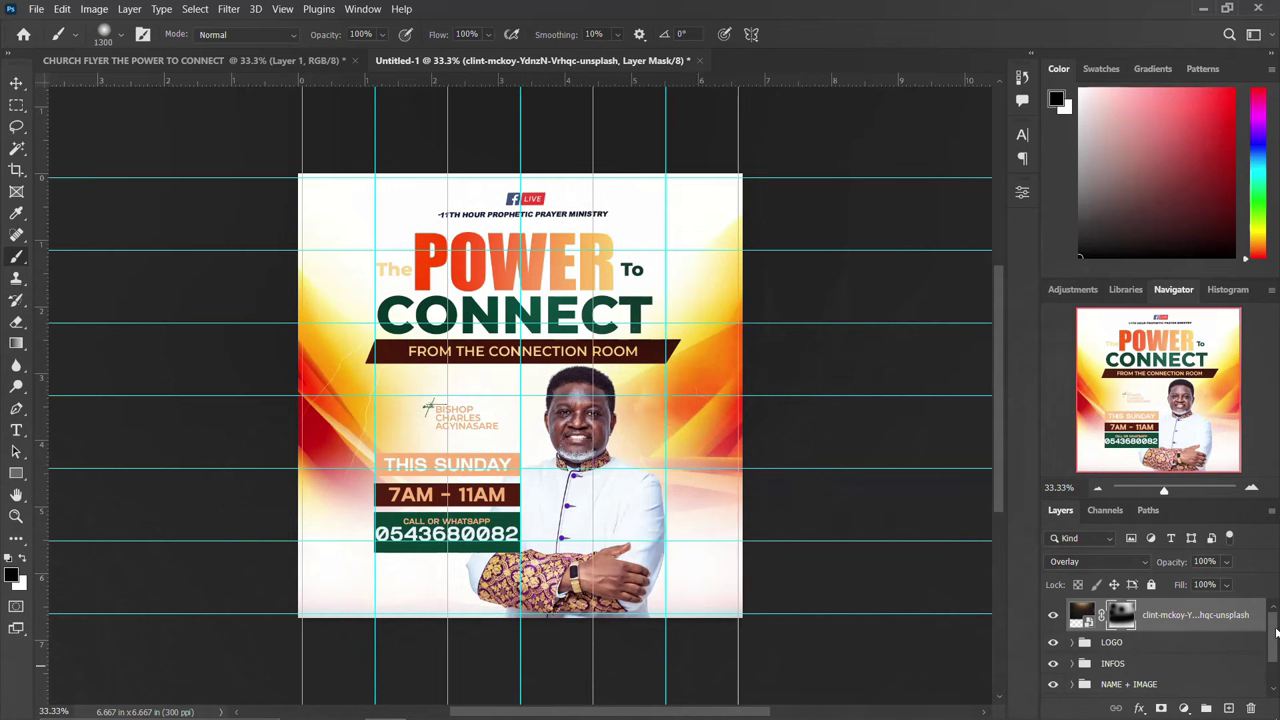
{"action": "left_click", "coordinate": [16, 84]}
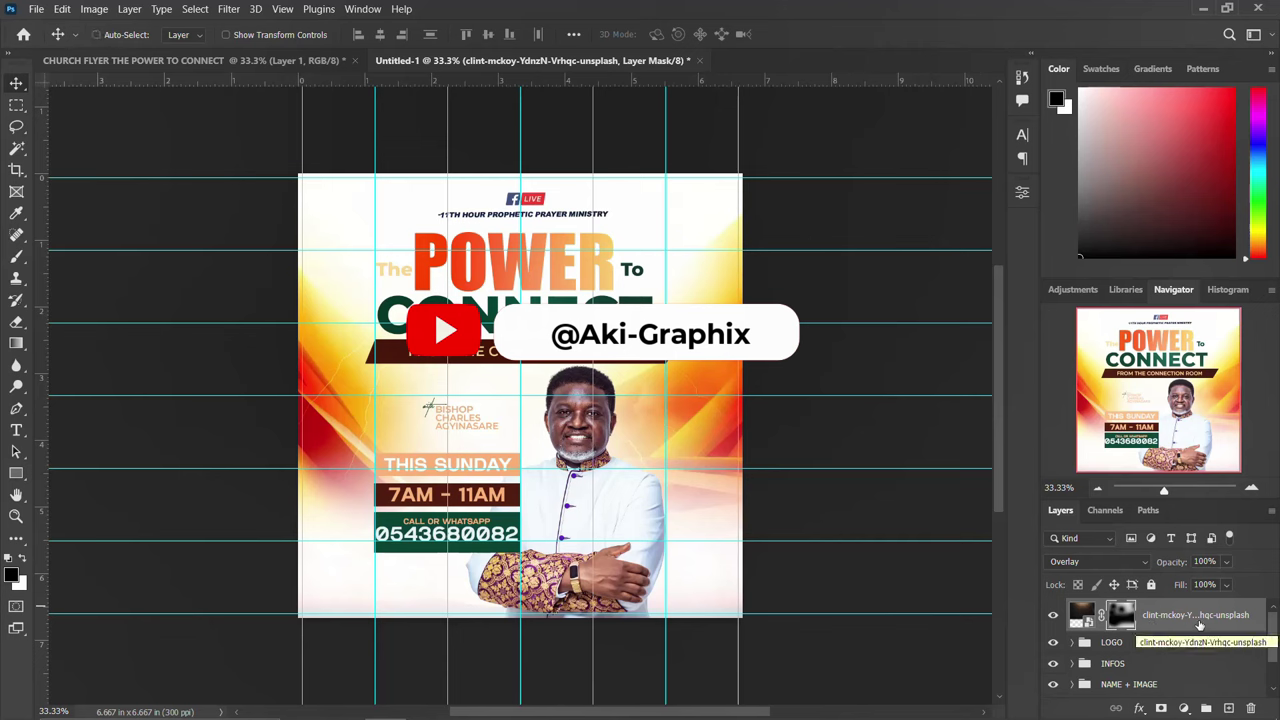
Stamp all visible layers into a new merged layer and convert it to a smart object
{"action": "key", "text": "ctrl+shift+alt+e"}
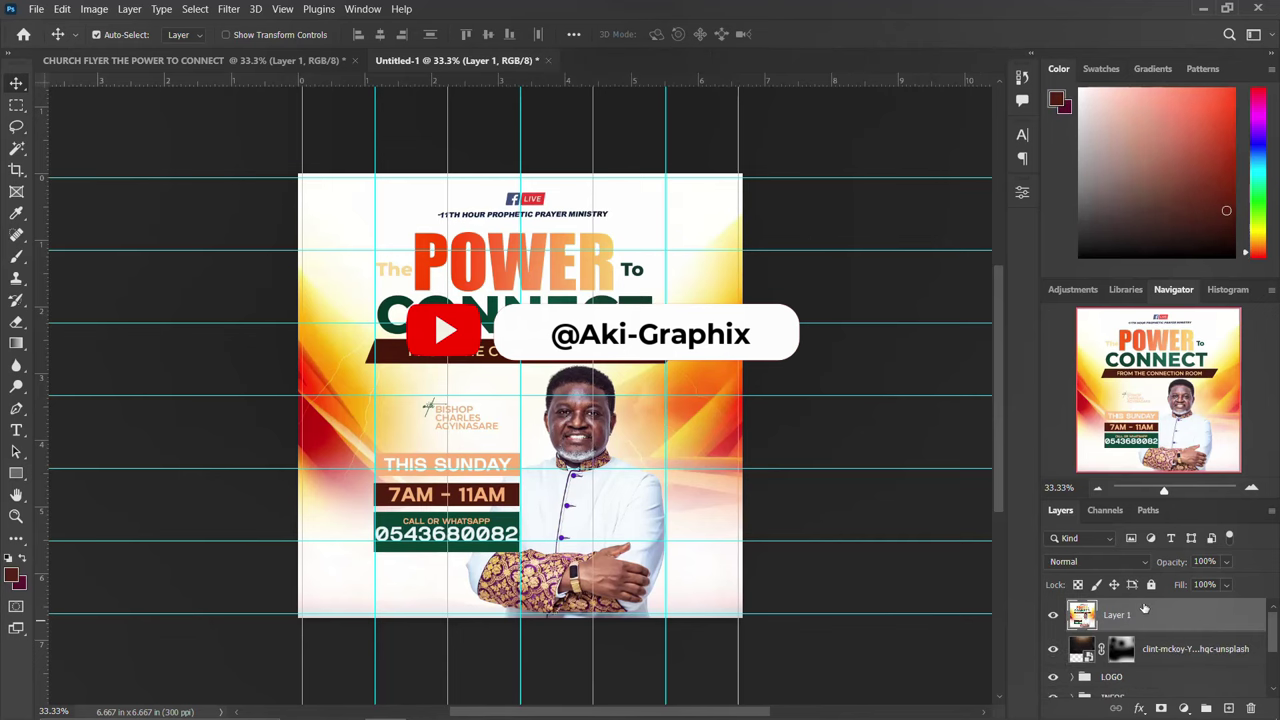
{"action": "right_click", "coordinate": [1165, 617]}
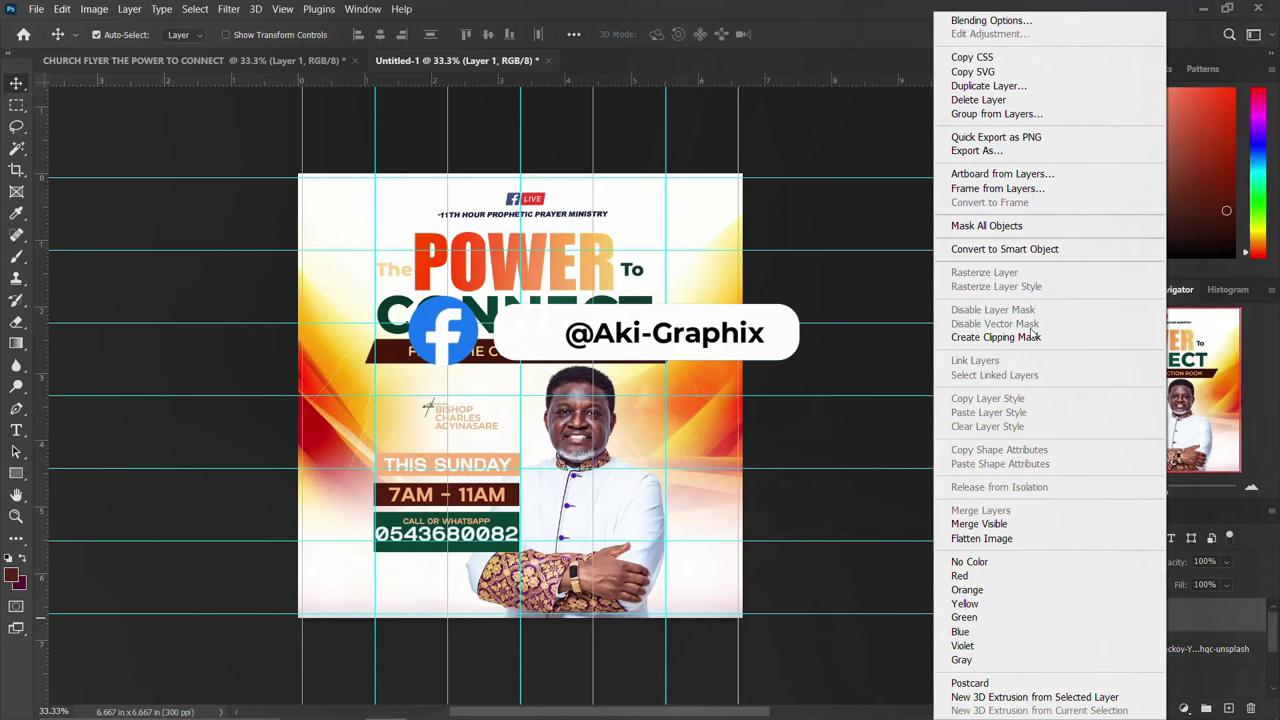
{"action": "left_click", "coordinate": [1040, 249]}
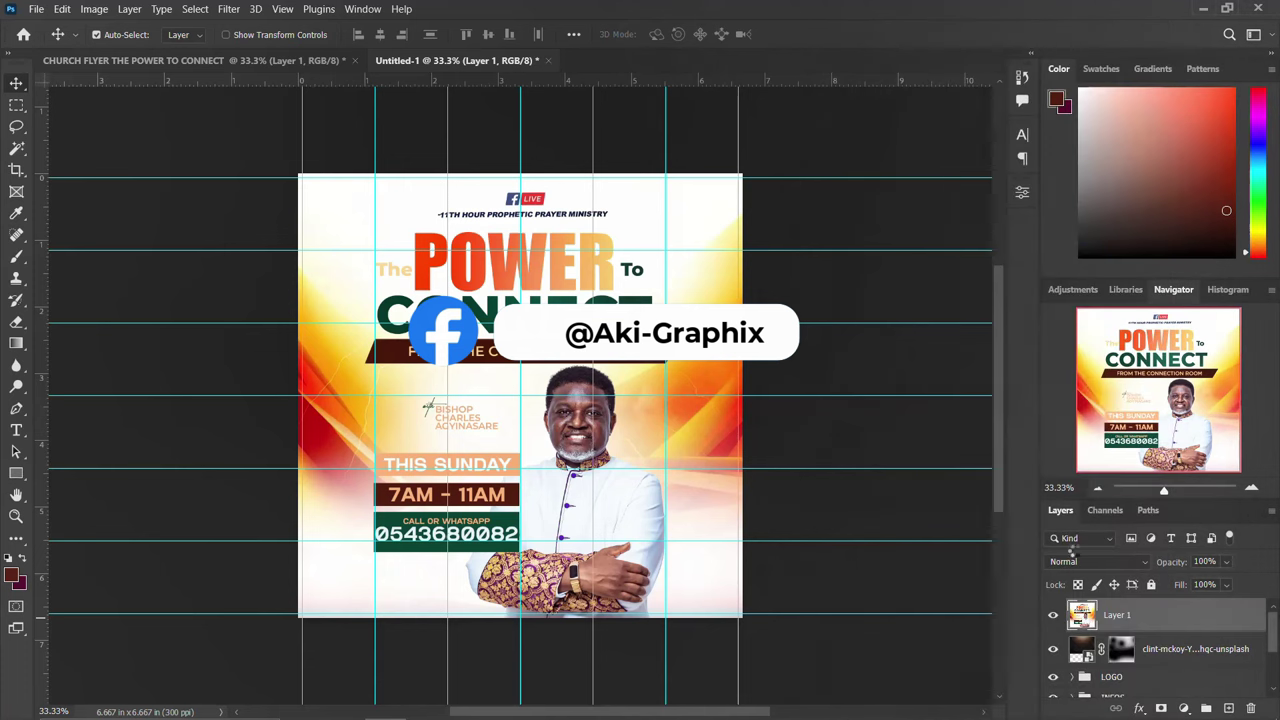
In Camera Raw, warm the temperature slightly and shift tint toward magenta. Set contrast +15, lift blacks, and set texture -8
{"action": "left_click", "coordinate": [228, 9]}
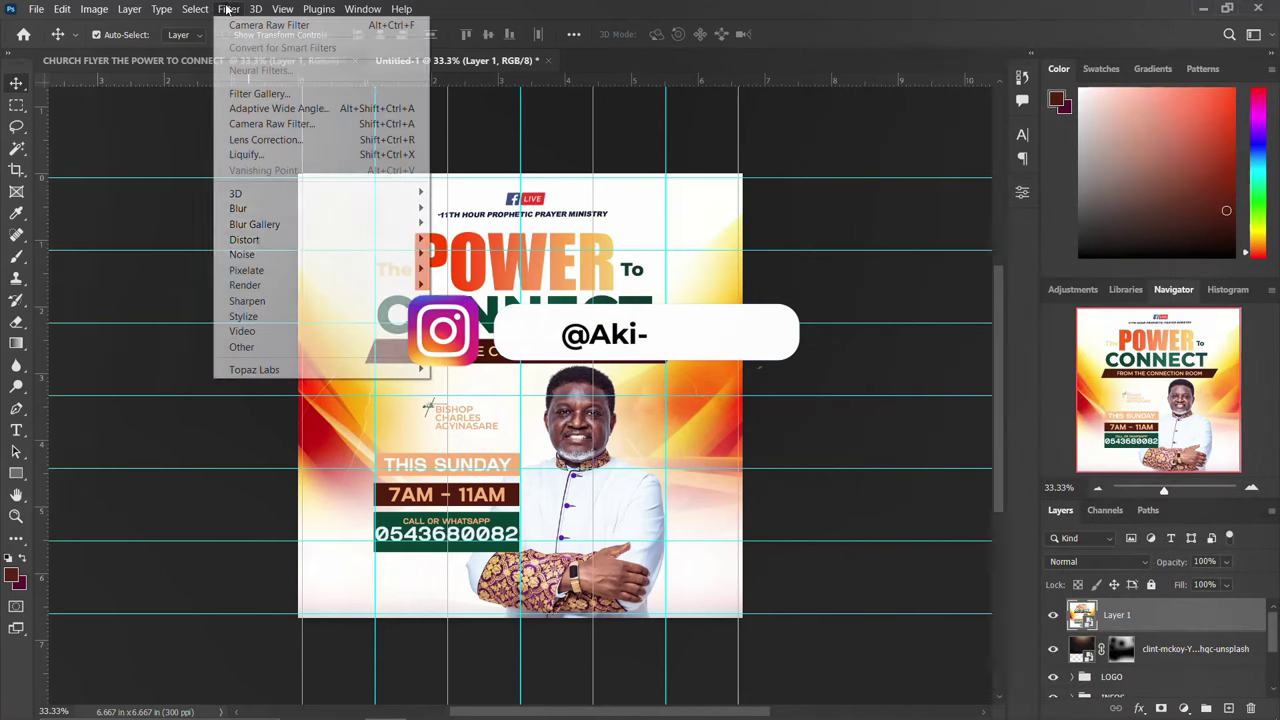
{"action": "left_click", "coordinate": [270, 123]}
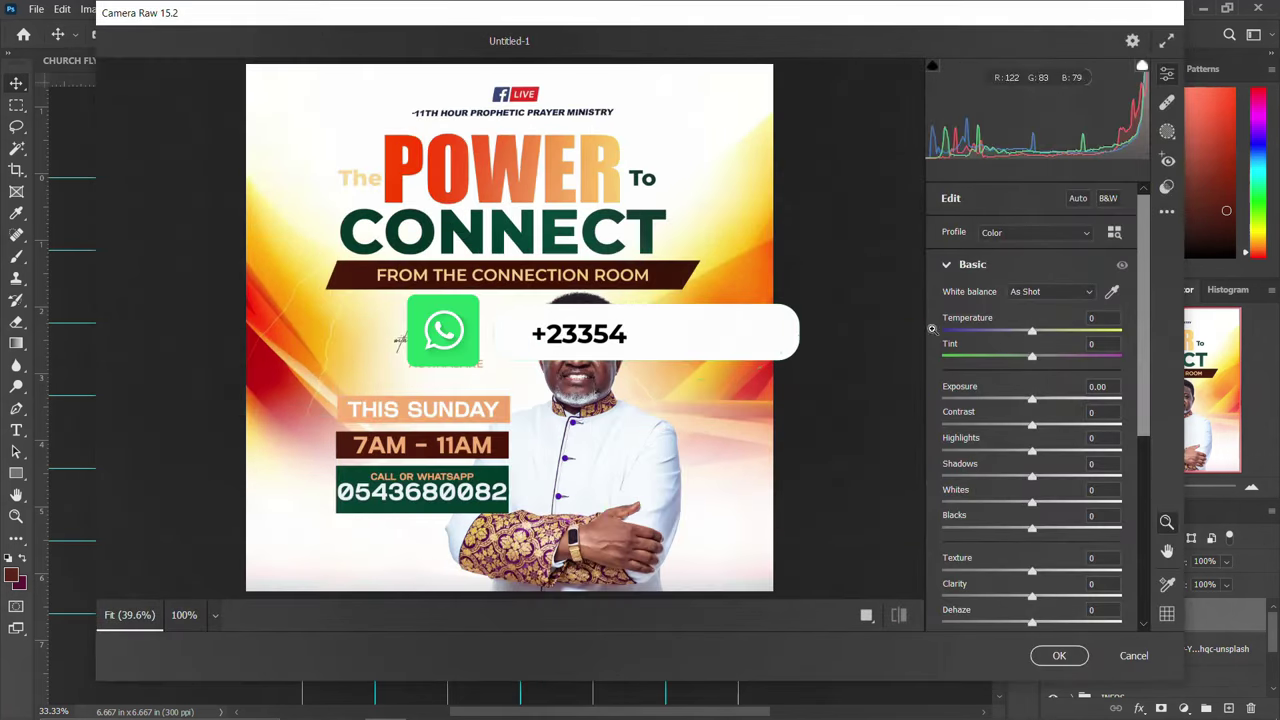
{"action": "mouse_move", "coordinate": [1032, 331]}
{"action": "left_mouse_down"}
{"action": "mouse_move", "coordinate": [1055, 331]}
{"action": "mouse_move", "coordinate": [1034, 328]}
{"action": "left_mouse_up"}
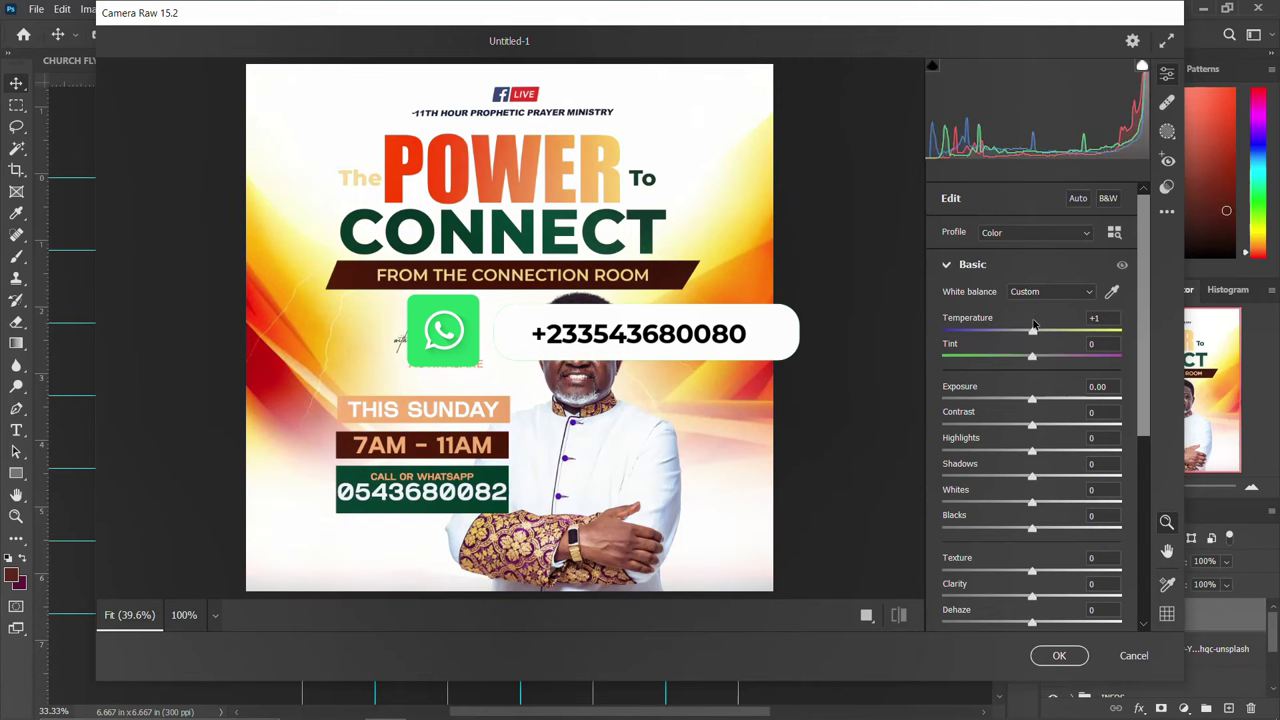
{"action": "left_click_drag", "start_coordinate": [1033, 358], "coordinate": [1056, 358]}
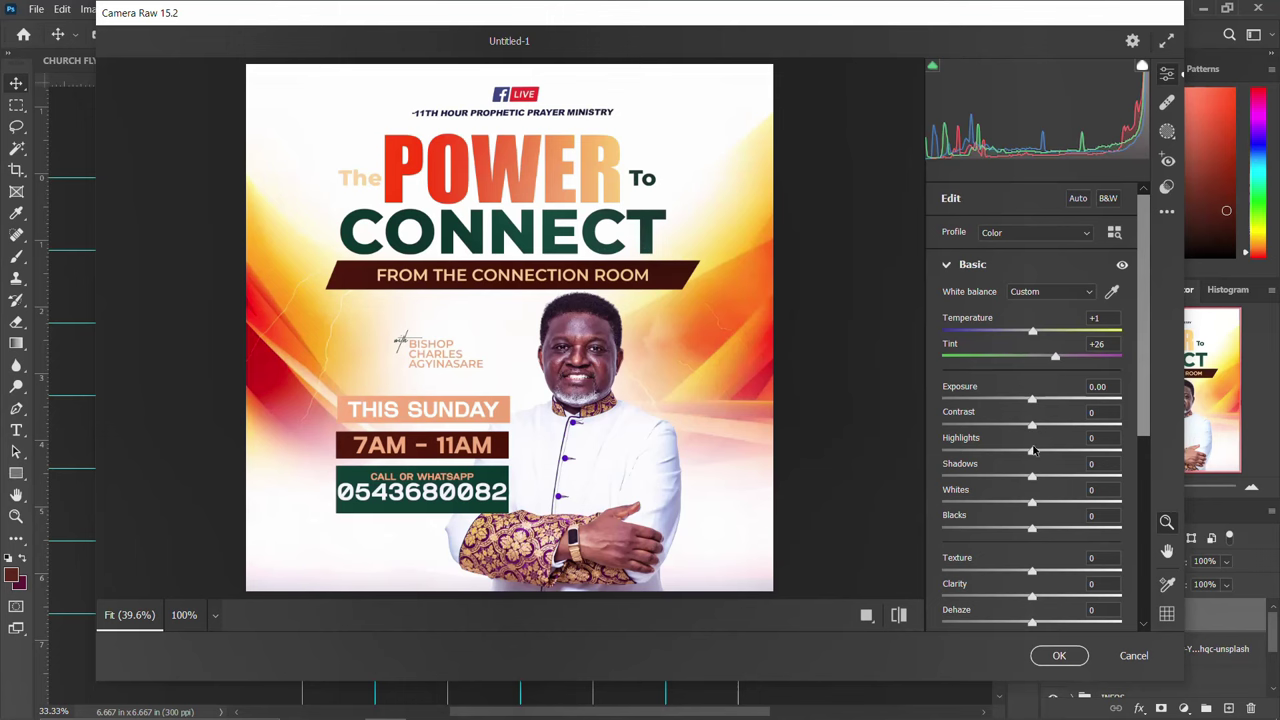
{"action": "left_click_drag", "start_coordinate": [1047, 432], "coordinate": [1047, 424]}
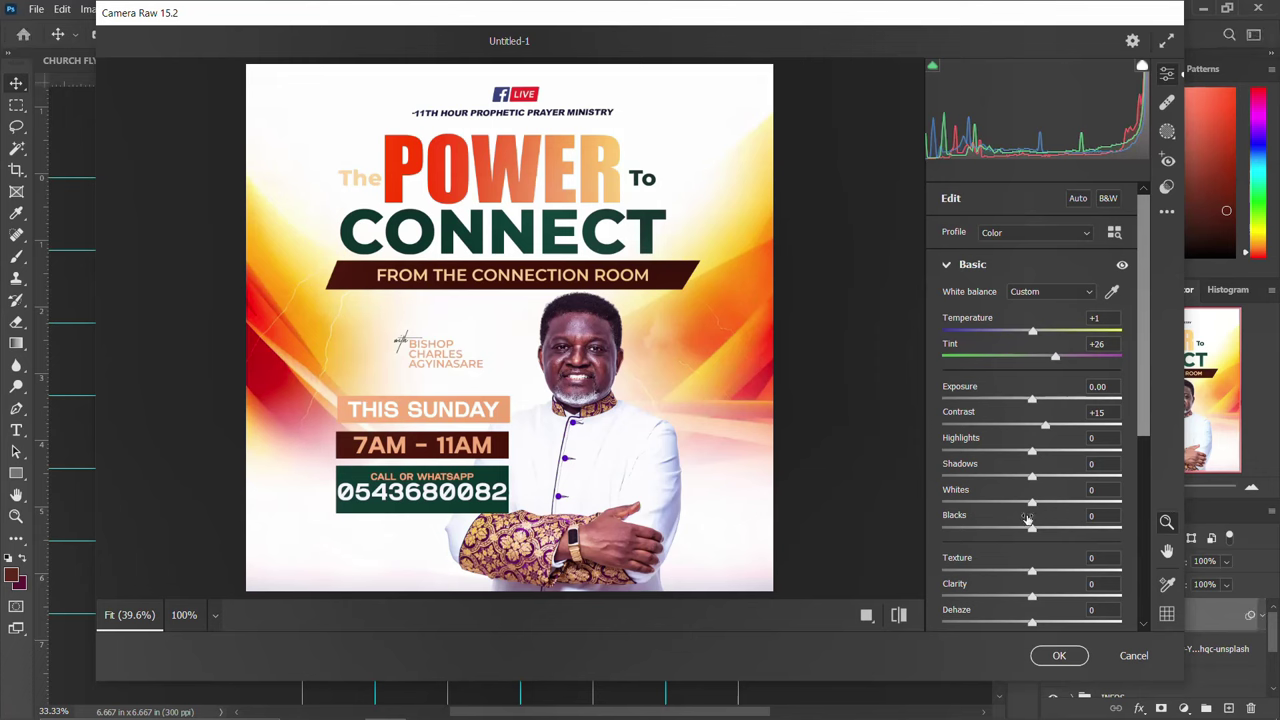
{"action": "left_click_drag", "start_coordinate": [1033, 529], "coordinate": [1045, 517]}
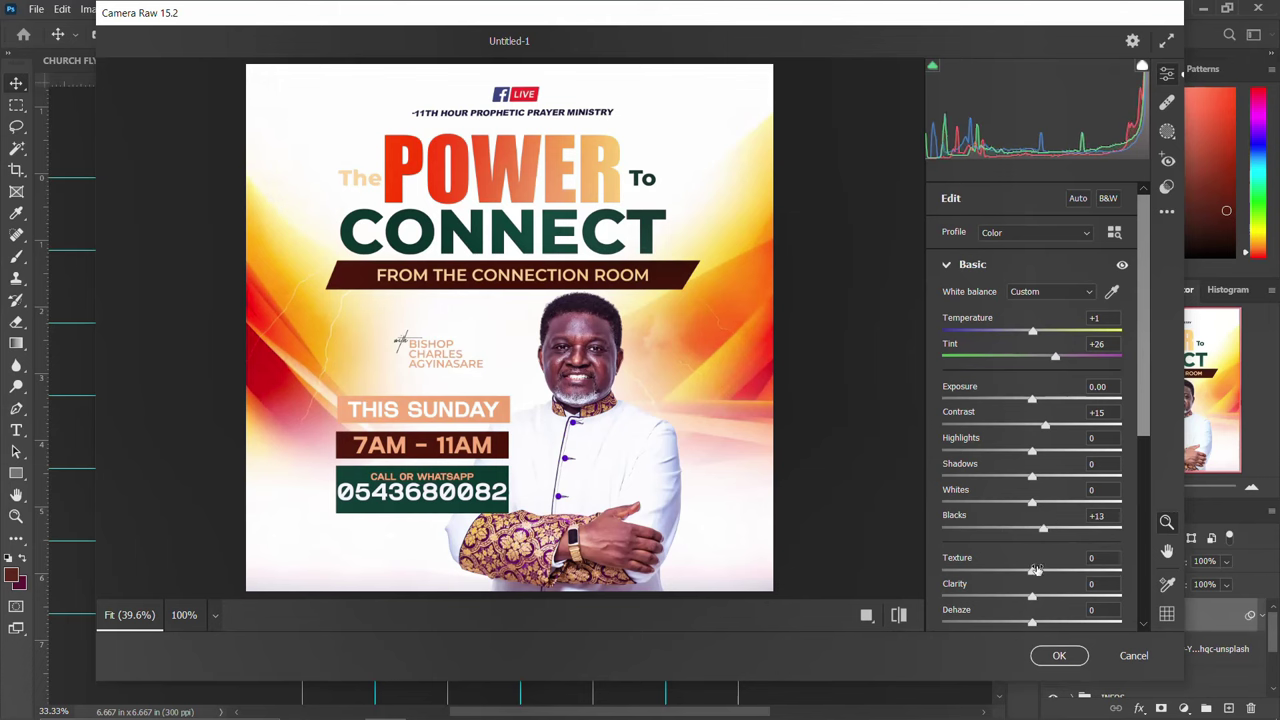
{"action": "left_click_drag", "start_coordinate": [1032, 570], "coordinate": [1027, 567]}
Raise clarity to +21 and vibrance to +13, compare before/after, then apply the grade
{"action": "scroll", "coordinate": [1061, 585], "scroll_direction": "down", "scroll_amount": 2}
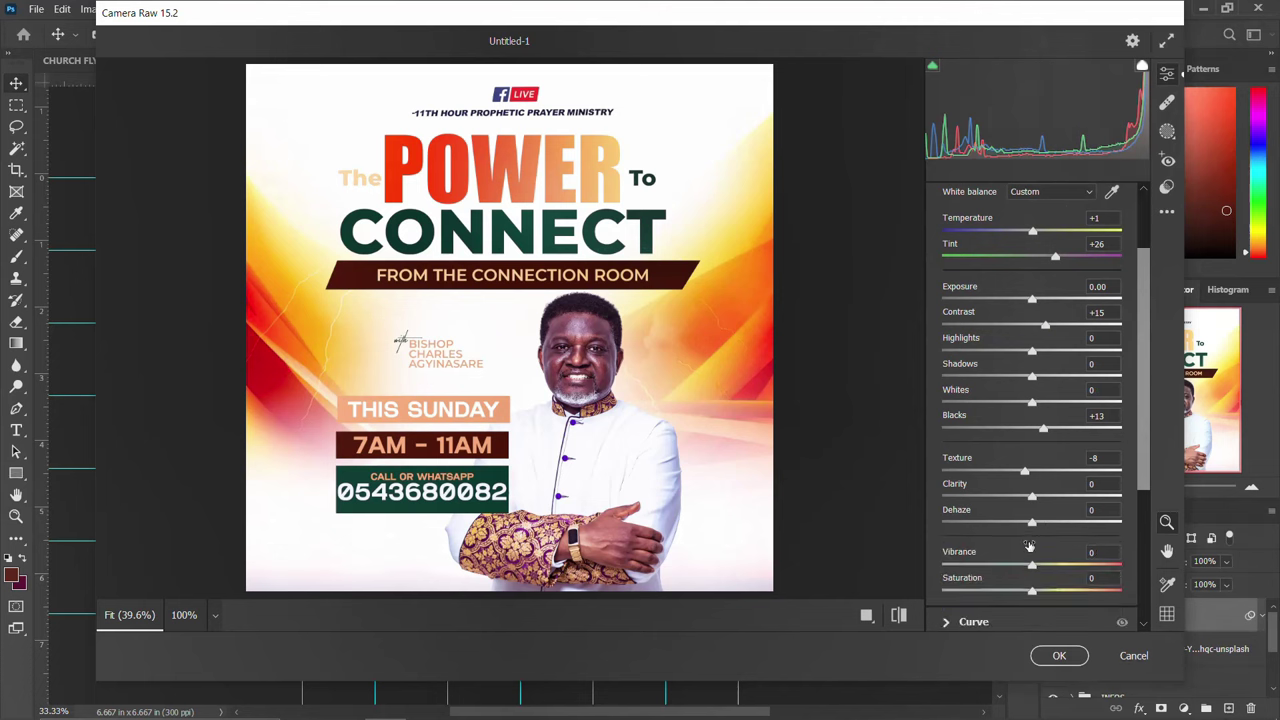
{"action": "left_click_drag", "start_coordinate": [1033, 497], "coordinate": [1049, 498]}
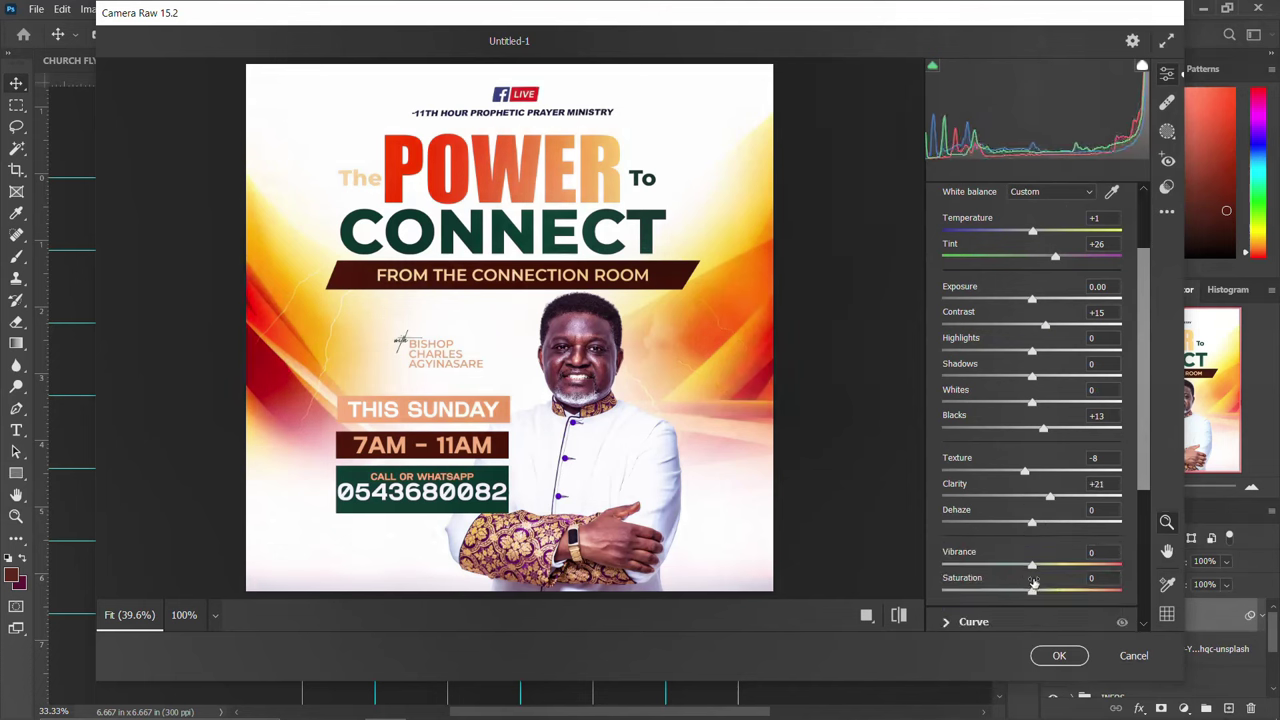
{"action": "mouse_move", "coordinate": [1035, 569]}
{"action": "left_mouse_down"}
{"action": "mouse_move", "coordinate": [1046, 569]}
{"action": "mouse_move", "coordinate": [1038, 591]}
{"action": "left_mouse_up"}
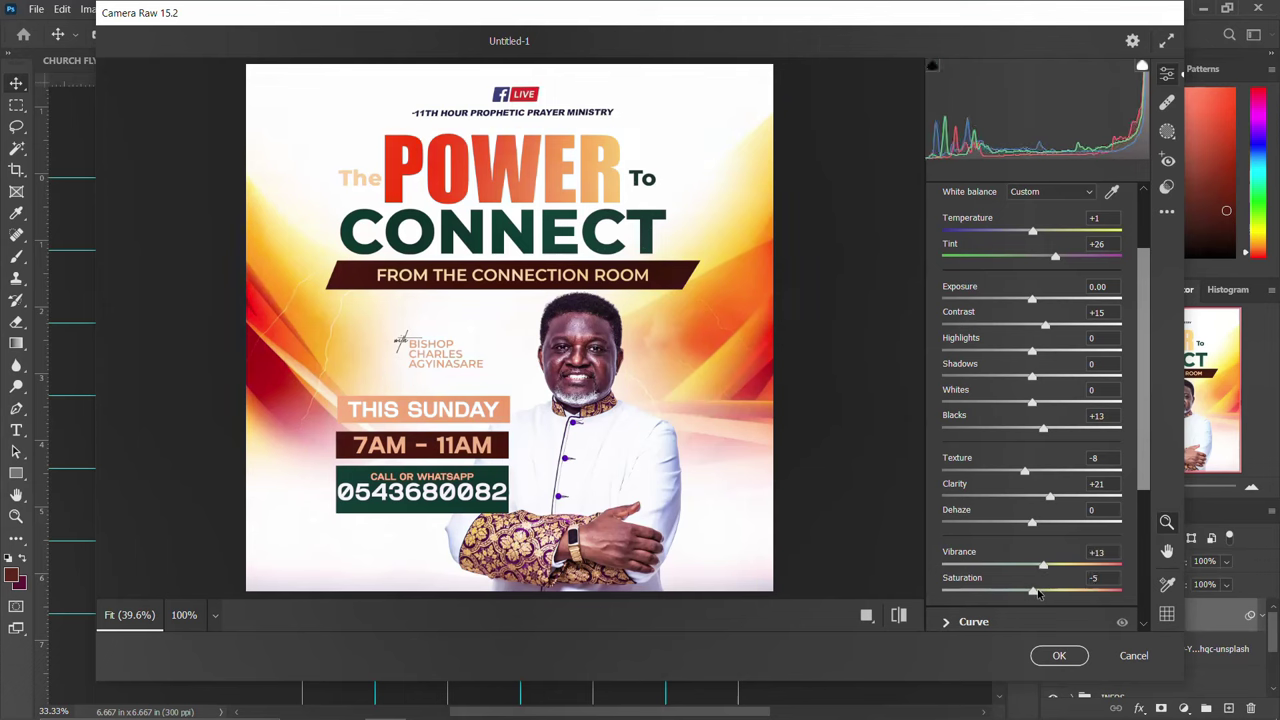
{"action": "left_click", "coordinate": [866, 615]}
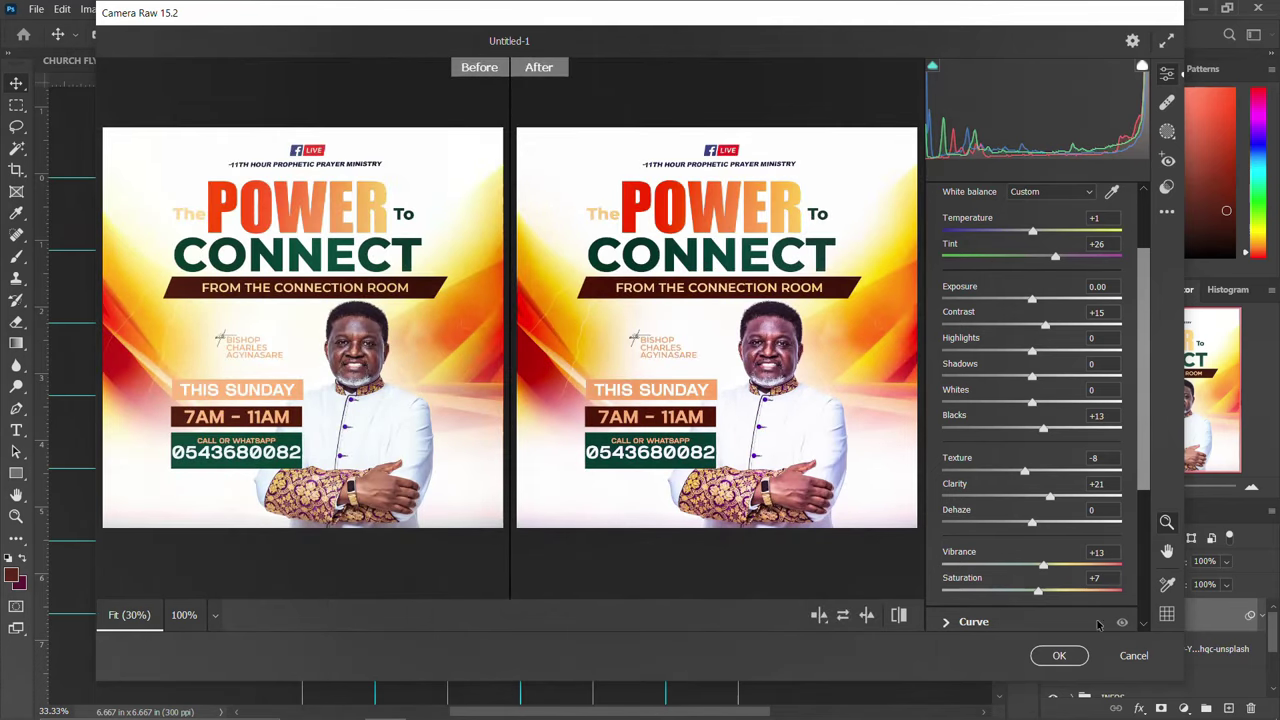
{"action": "left_click", "coordinate": [1064, 656]}
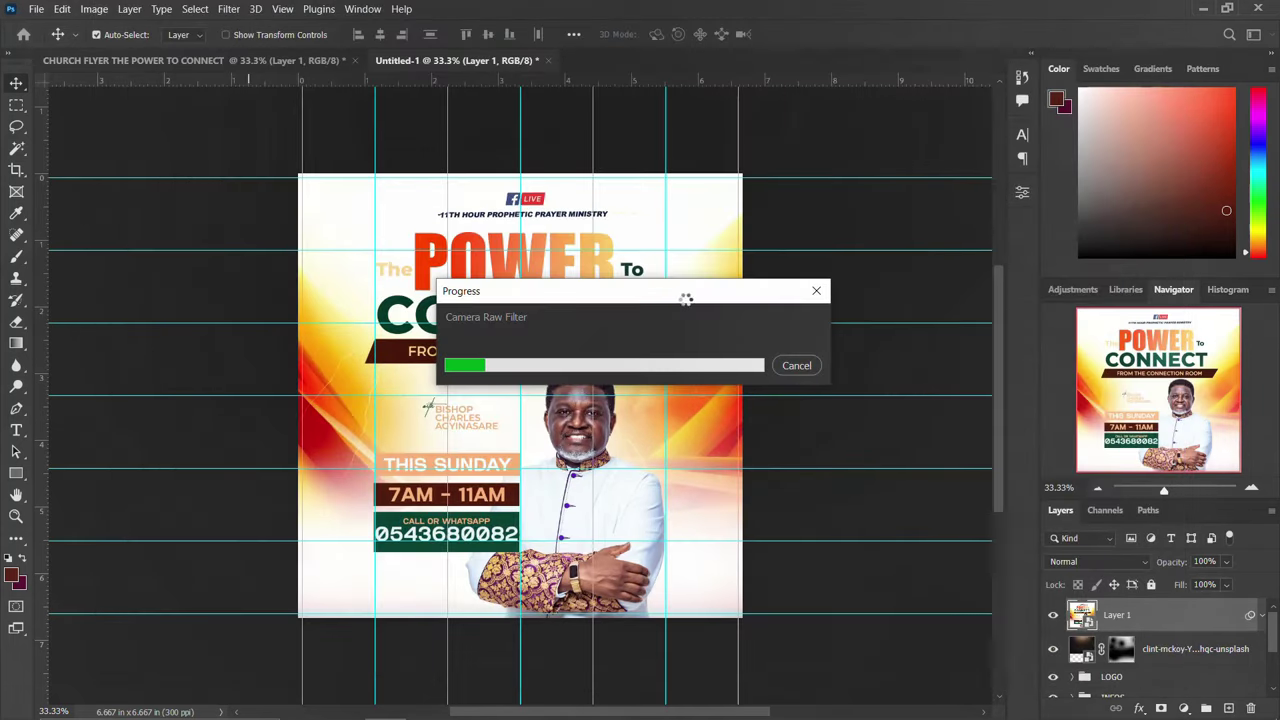
{"action": "left_click", "coordinate": [1260, 617]}
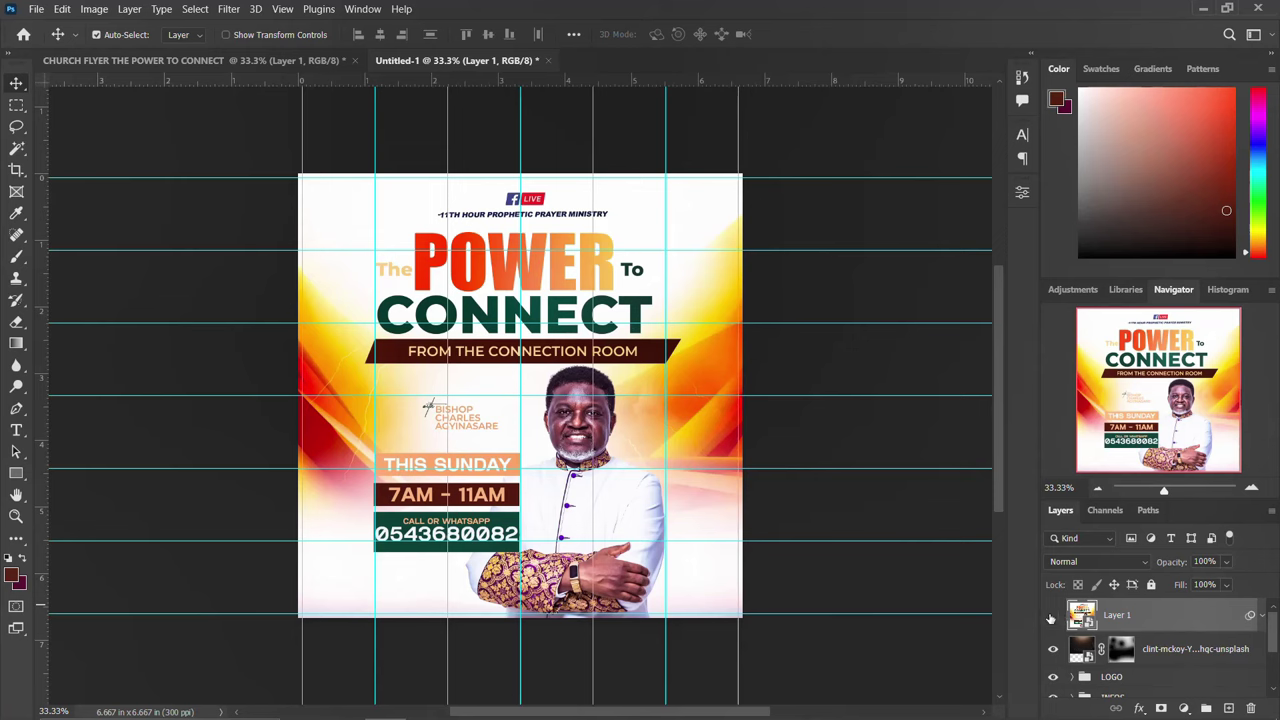
{"action": "left_click", "coordinate": [1052, 616]}
{"action": "left_click", "coordinate": [1052, 616]}
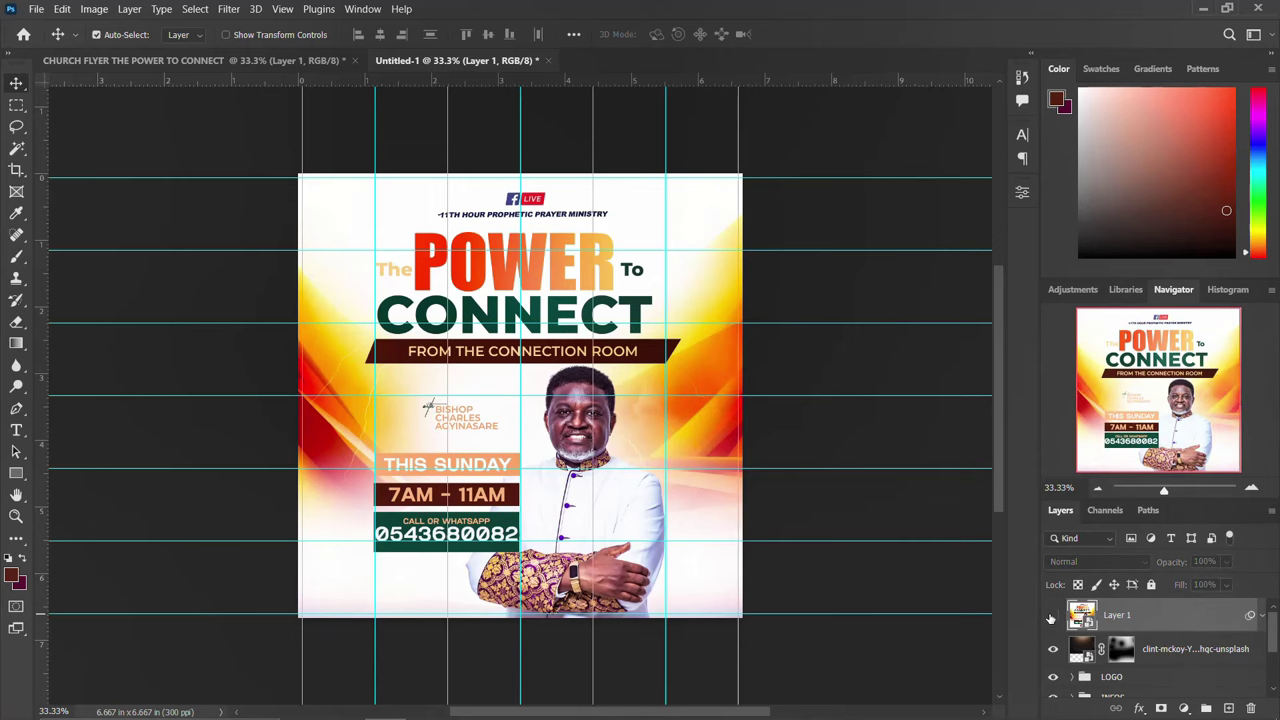
{"action": "left_click", "coordinate": [1052, 616]}
{"action": "left_click", "coordinate": [1052, 616]}
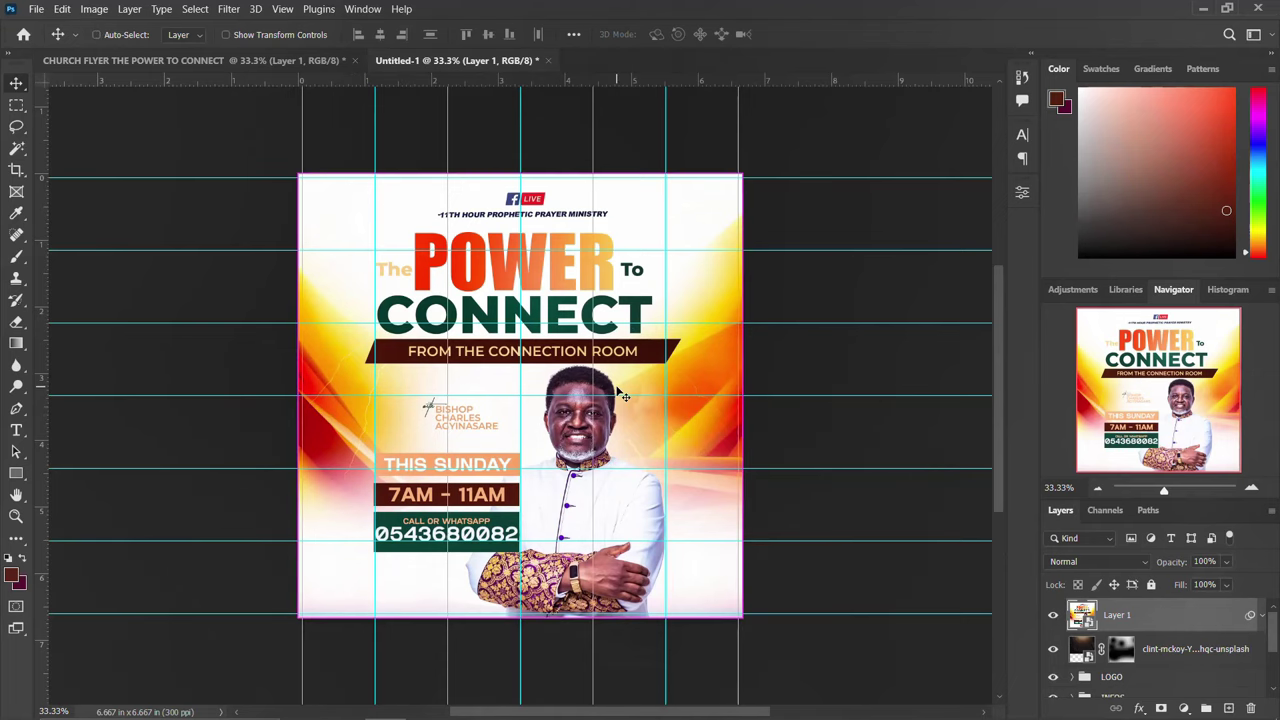
{"action": "scroll", "coordinate": [620, 394], "scroll_direction": "up", "scroll_amount": 3}
{"action": "scroll", "coordinate": [620, 394], "scroll_direction": "down", "scroll_amount": 1}
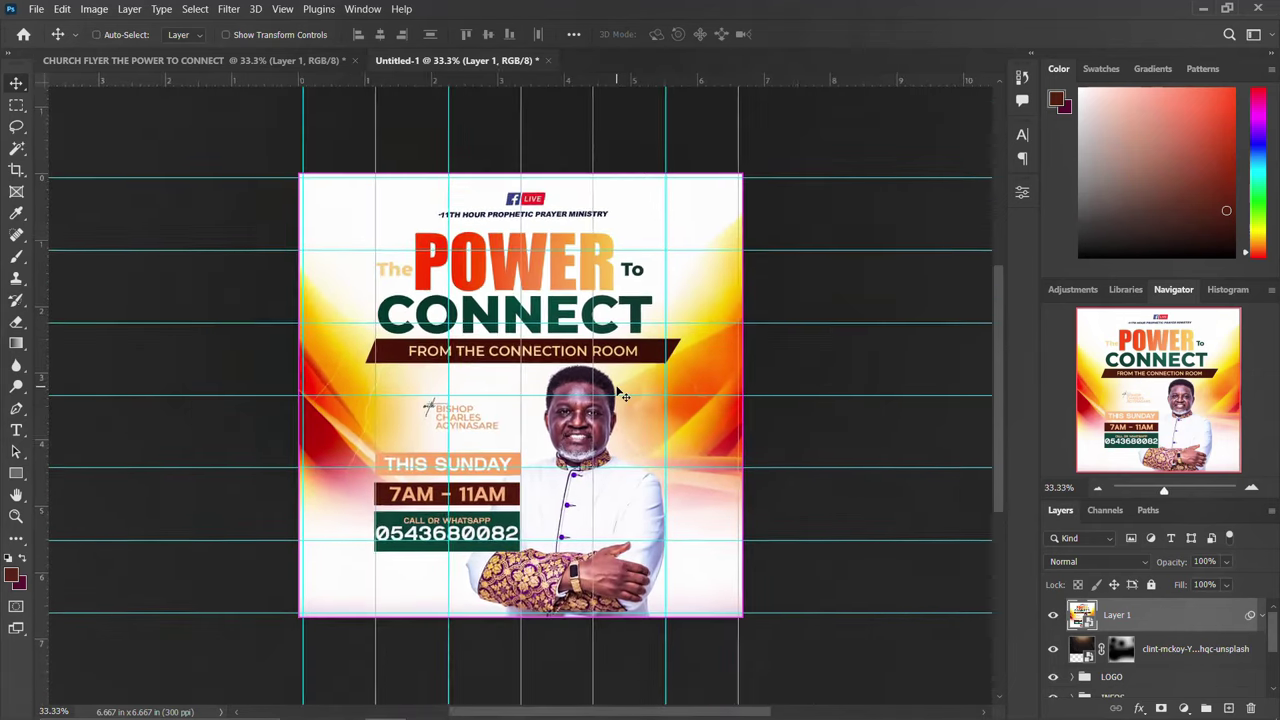
{"action": "scroll", "coordinate": [620, 394], "scroll_direction": "down", "scroll_amount": 1}
{"action": "scroll", "coordinate": [620, 394], "scroll_direction": "up", "scroll_amount": 1}
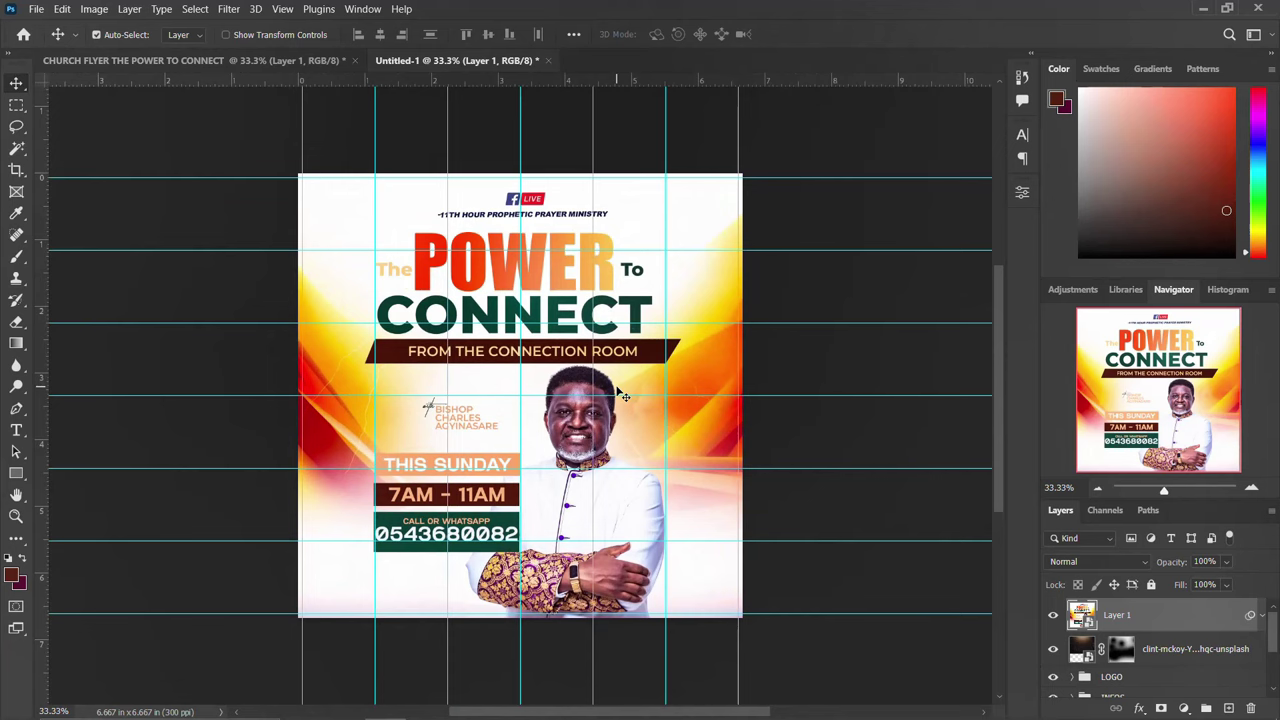